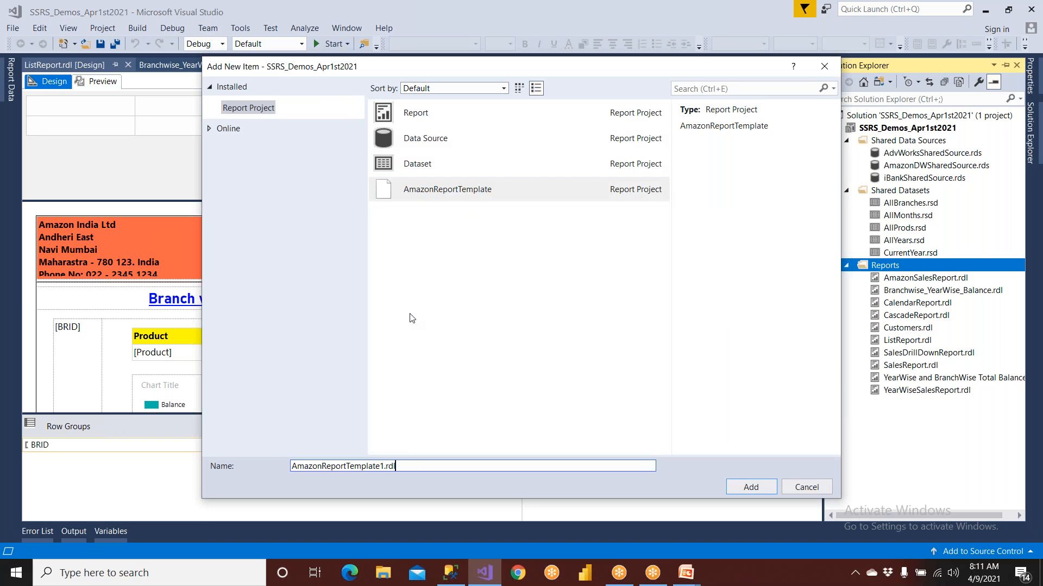
# Add a new empty report named ChildReport to the project
pyautogui.click(419, 127)
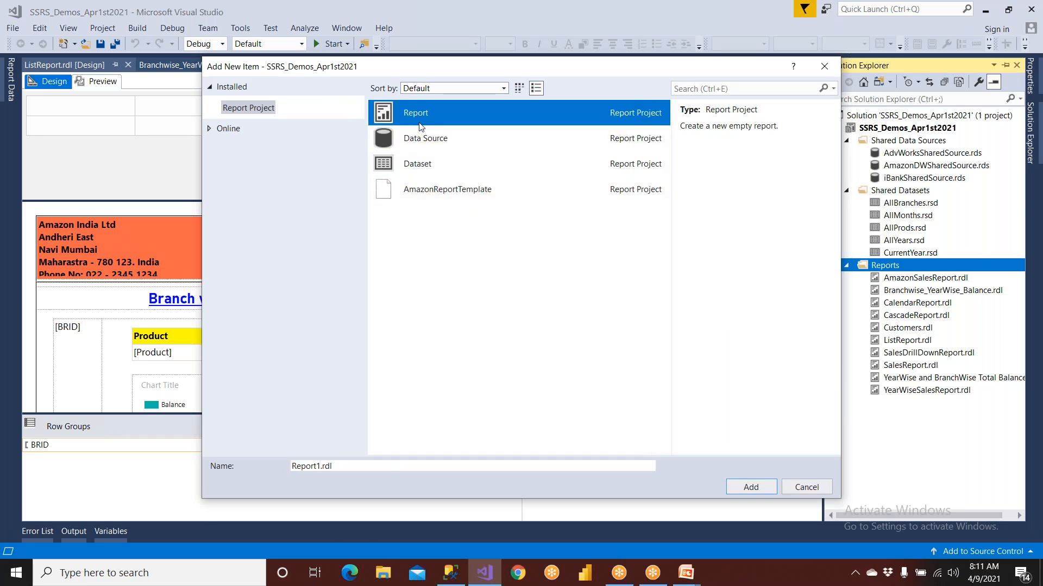
pyautogui.moveTo(365, 467); pyautogui.dragTo(254, 471)
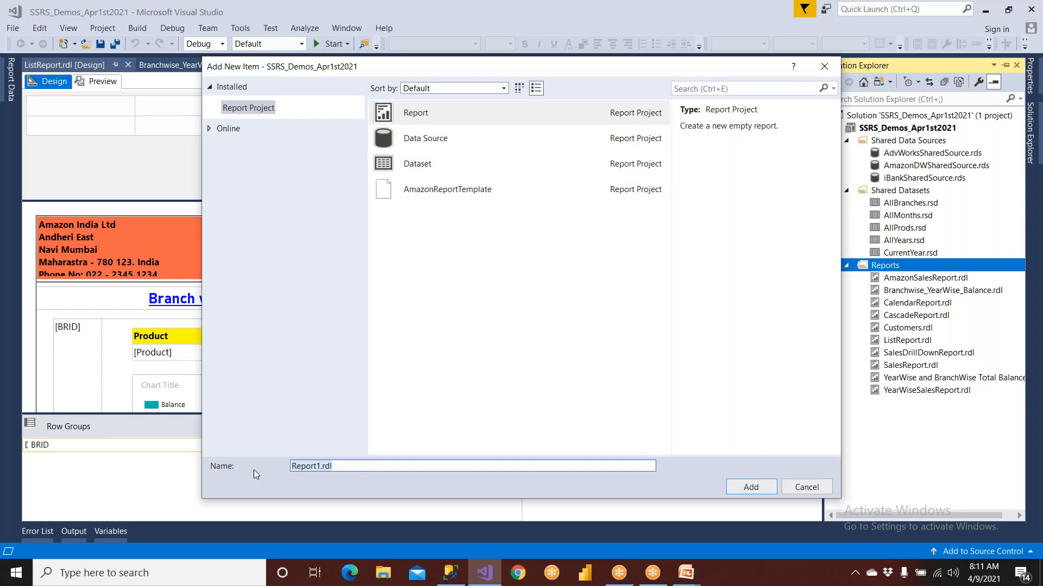
pyautogui.write('ChildReport')
pyautogui.click(739, 485)
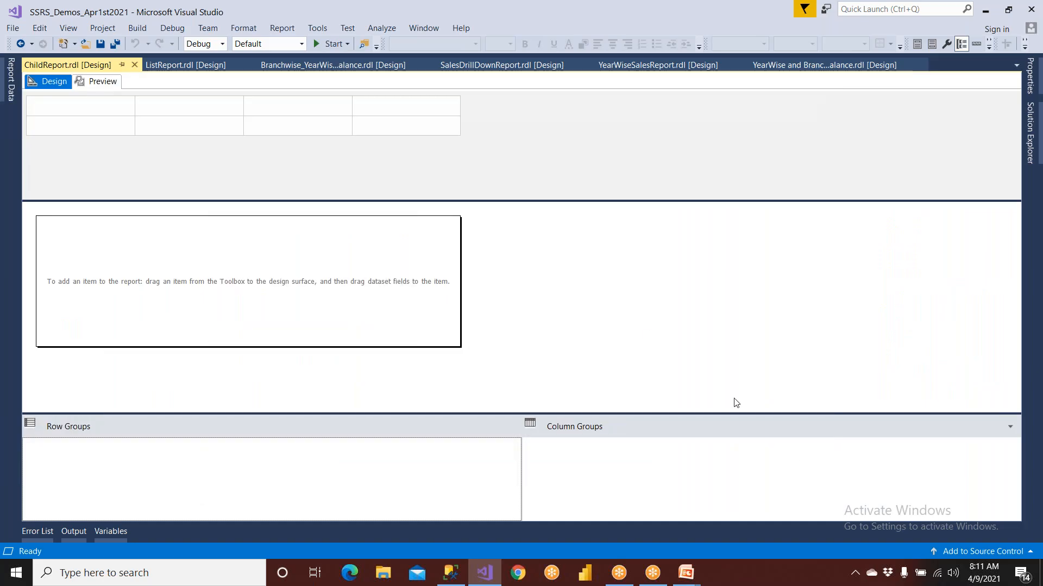
# Add a report data source named iBank that references the shared data source iBankSharedSource
pyautogui.click(10, 92)
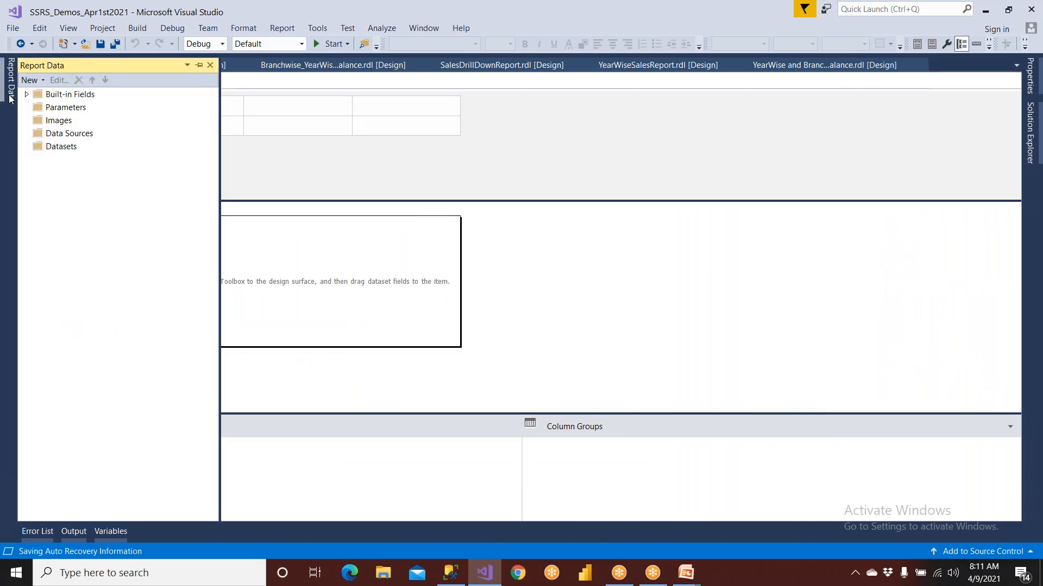
pyautogui.rightClick(53, 133)
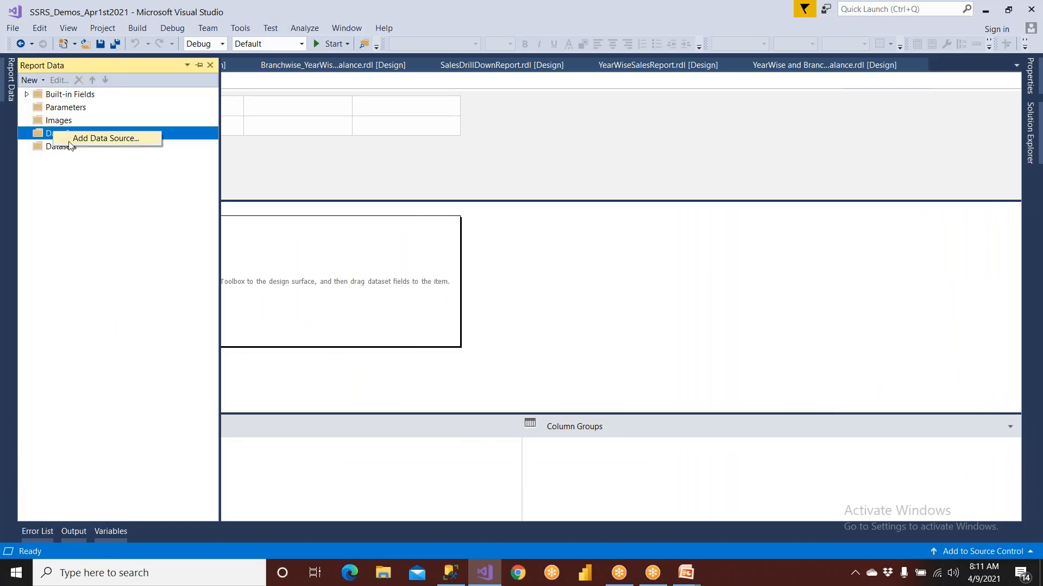
pyautogui.click(69, 142)
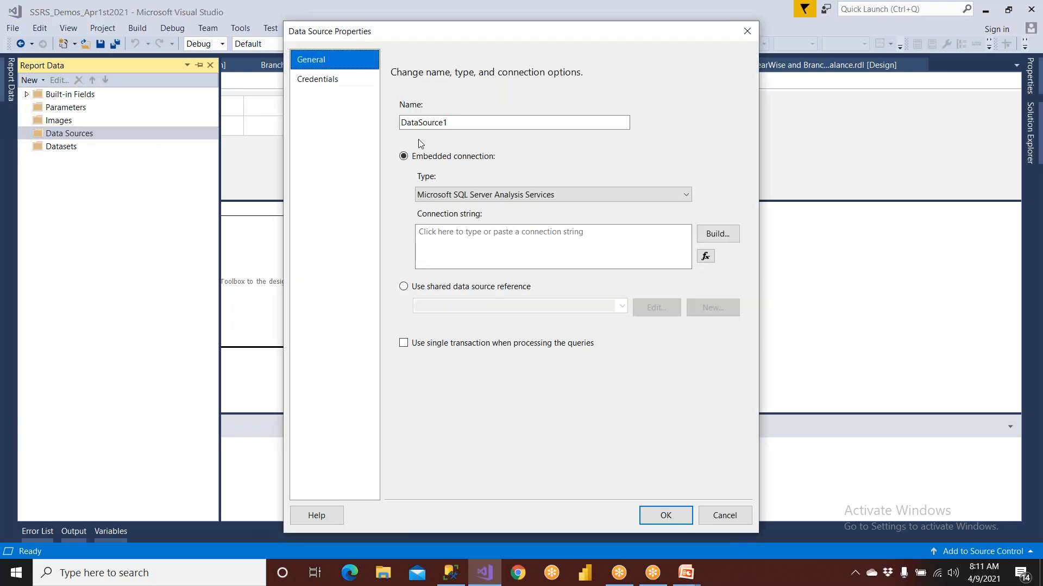
pyautogui.press('BackSpace')
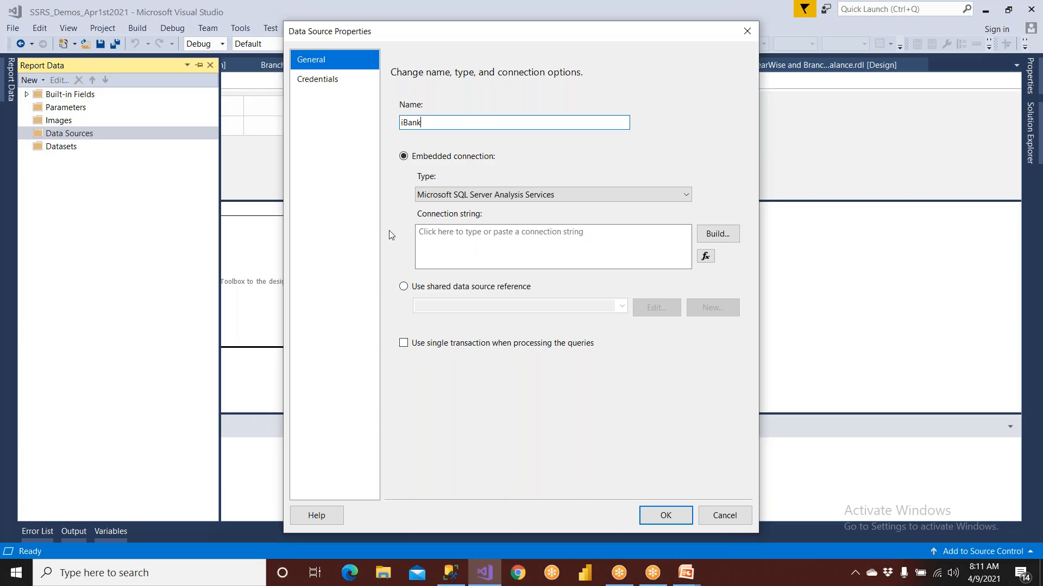
pyautogui.click(427, 289)
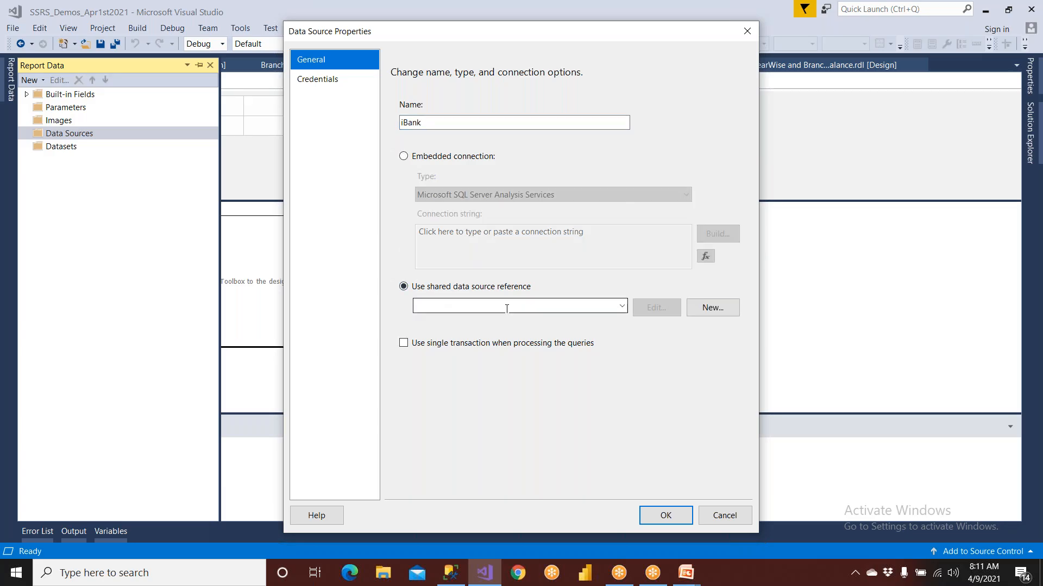
pyautogui.click(622, 307)
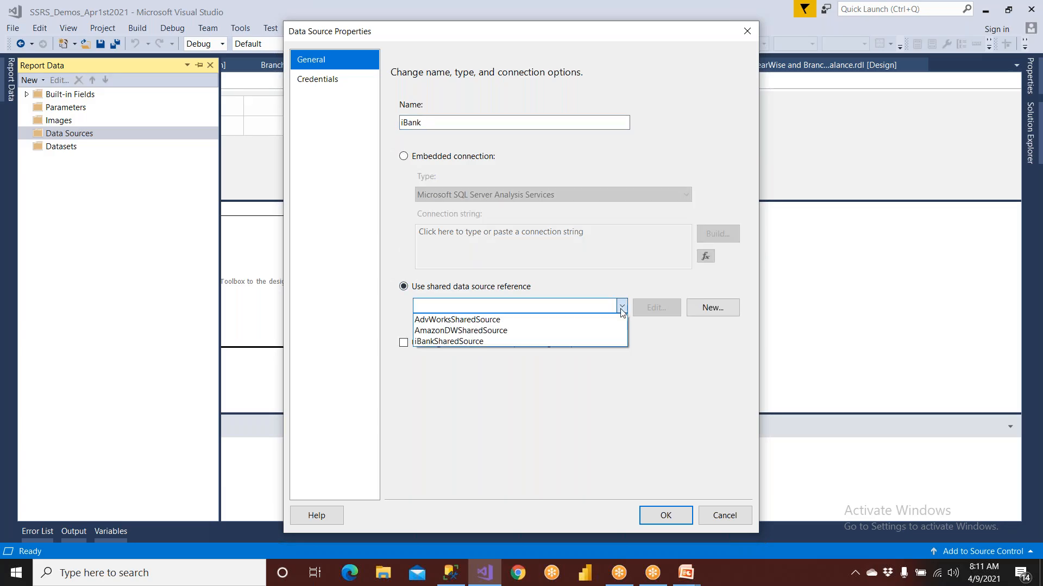
pyautogui.click(500, 341)
pyautogui.click(661, 514)
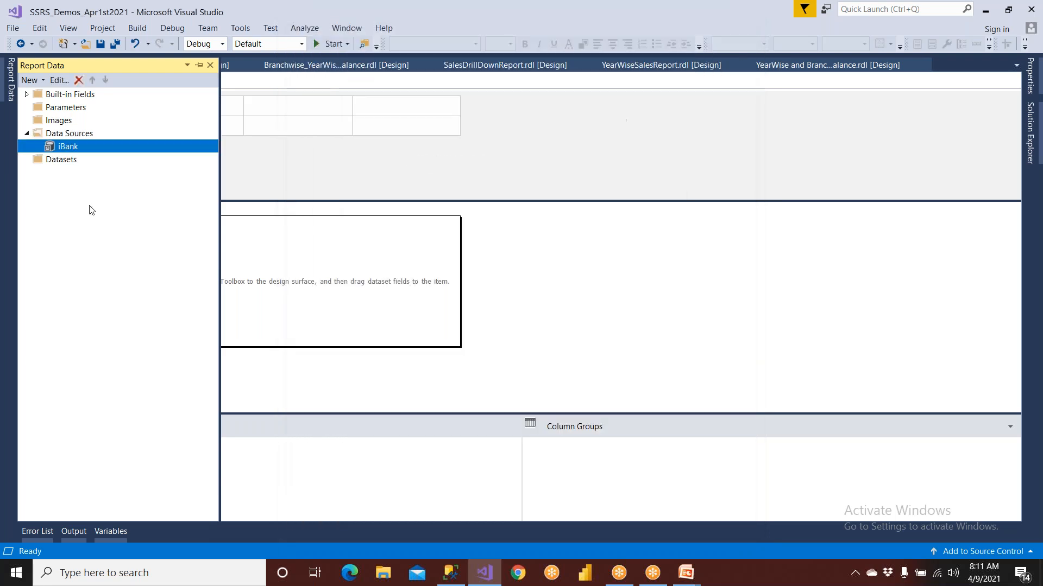
# Start a new dataset named MainSET, embedded in the report and using the iBank data source
pyautogui.click(64, 160)
pyautogui.rightClick(64, 162)
pyautogui.click(81, 167)
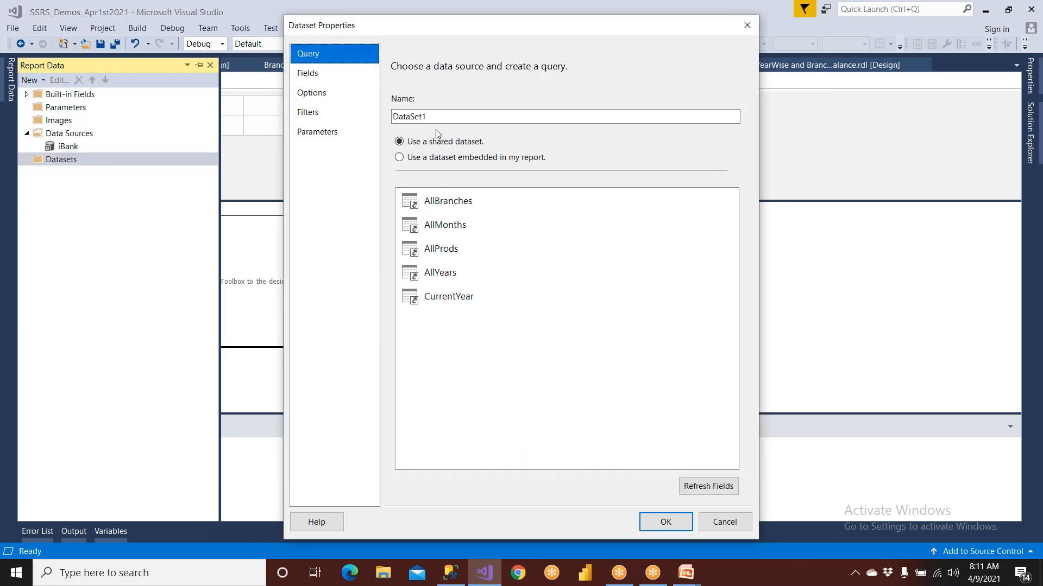
pyautogui.write('MainSET')
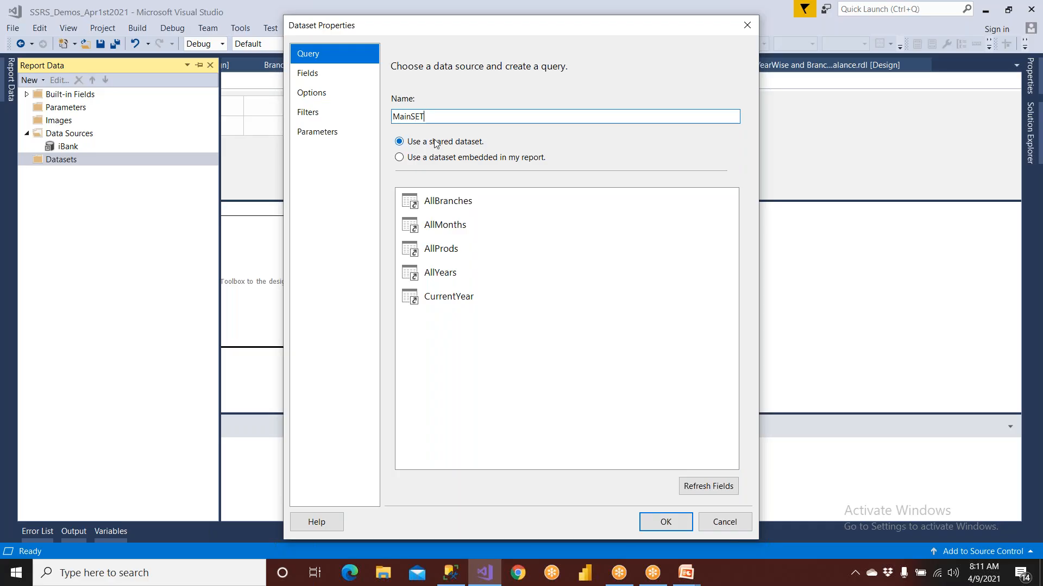
pyautogui.click(448, 159)
pyautogui.click(451, 203)
pyautogui.click(454, 219)
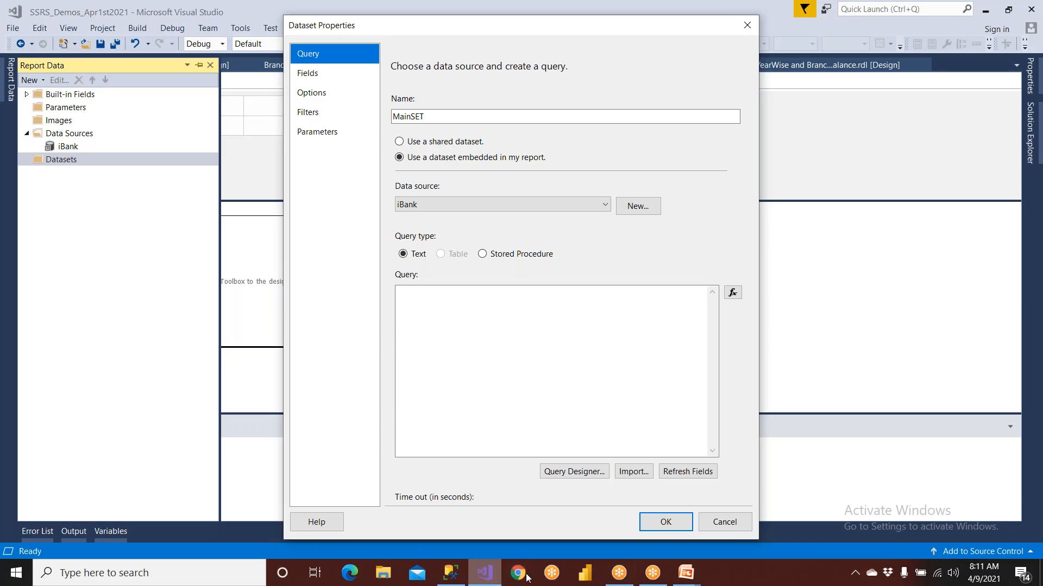
# Copy the child report's SELECT query from the PowerPoint slide "Create 2 Reports" into the SQL Server Management Studio query window
pyautogui.click(686, 573)
pyautogui.click(741, 543)
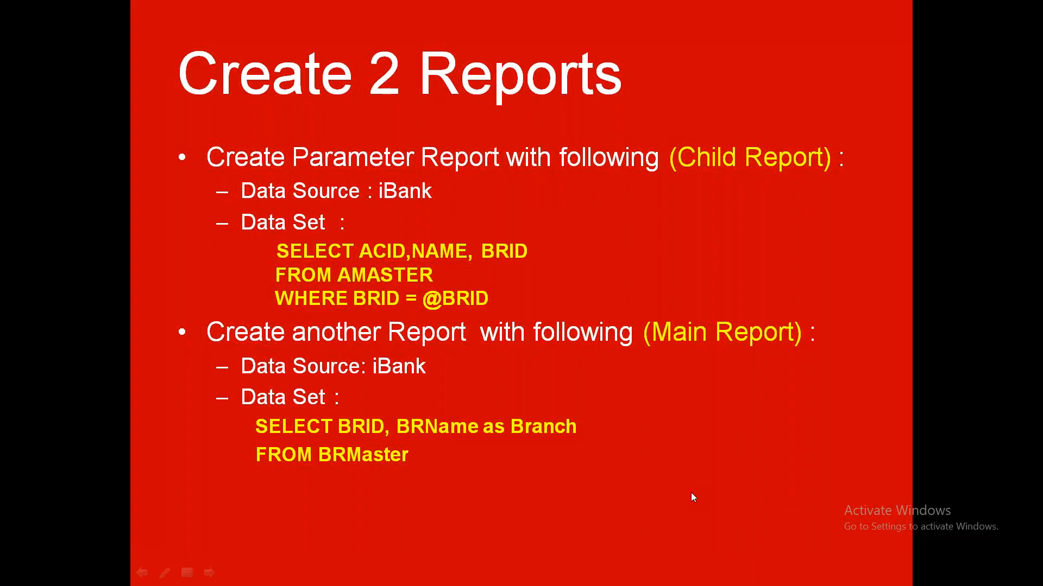
pyautogui.press('Escape')
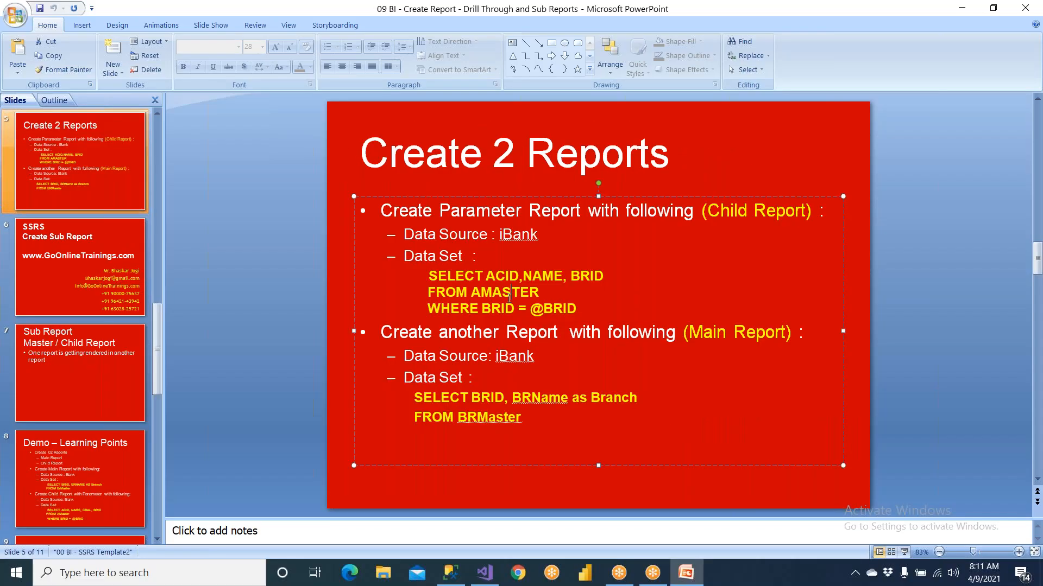
pyautogui.moveTo(429, 276); pyautogui.dragTo(584, 307)
pyautogui.hotkey('ctrl', 'c')
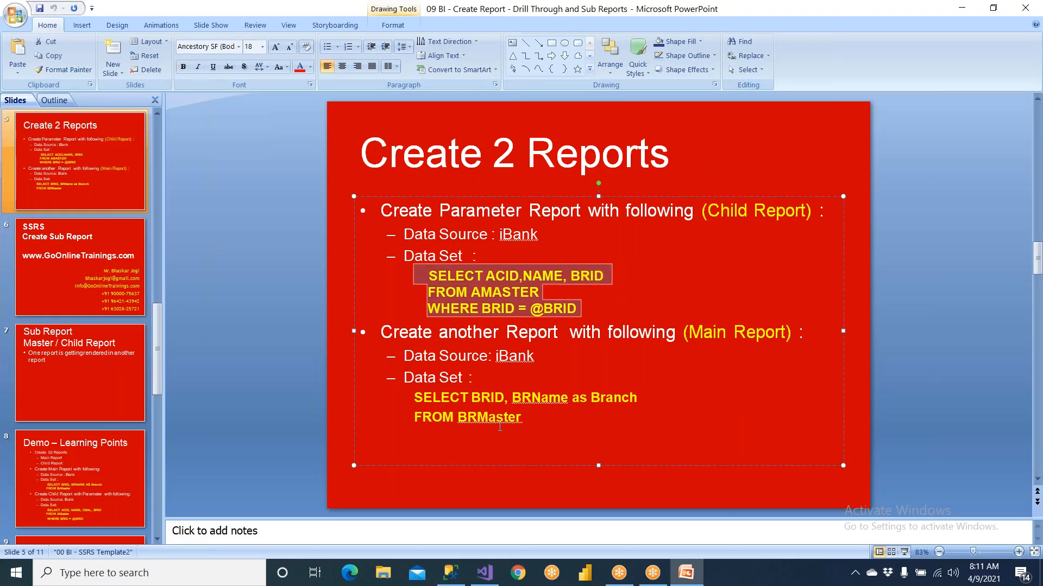
pyautogui.click(451, 573)
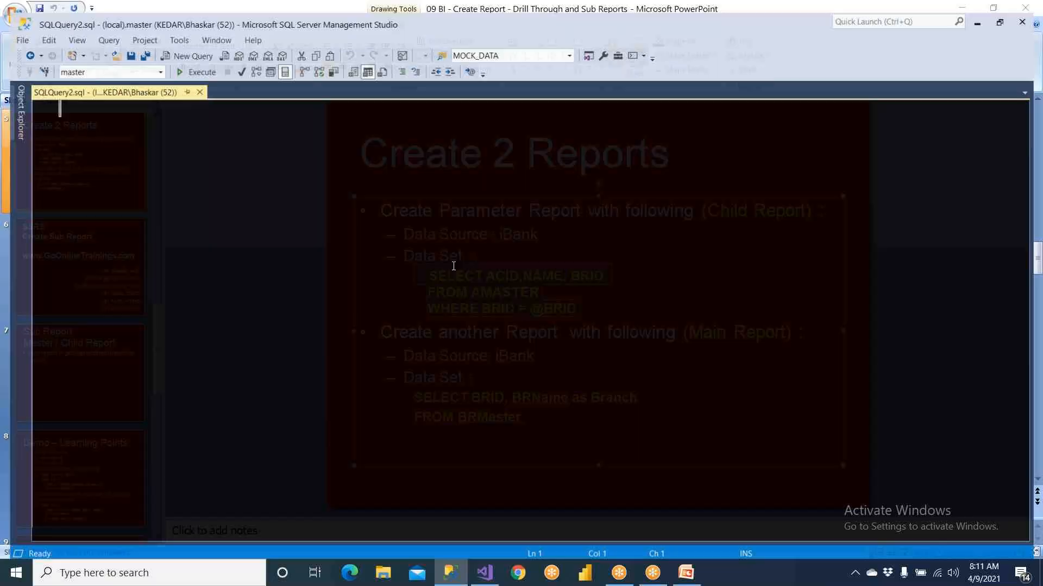
pyautogui.hotkey('ctrl', 'v')
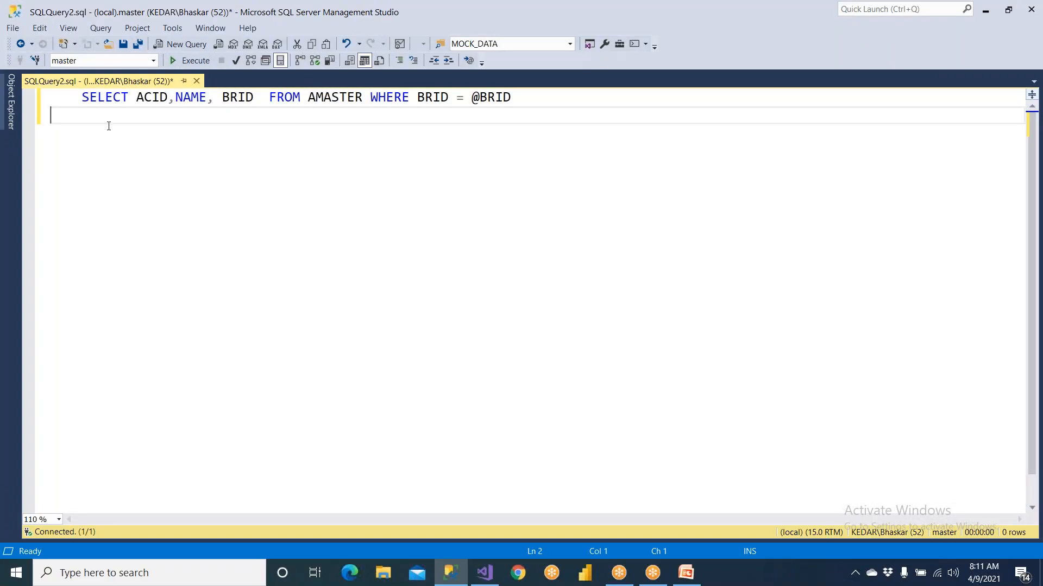
# Set the query's database to IBANK and execute the pasted query
pyautogui.click(153, 60)
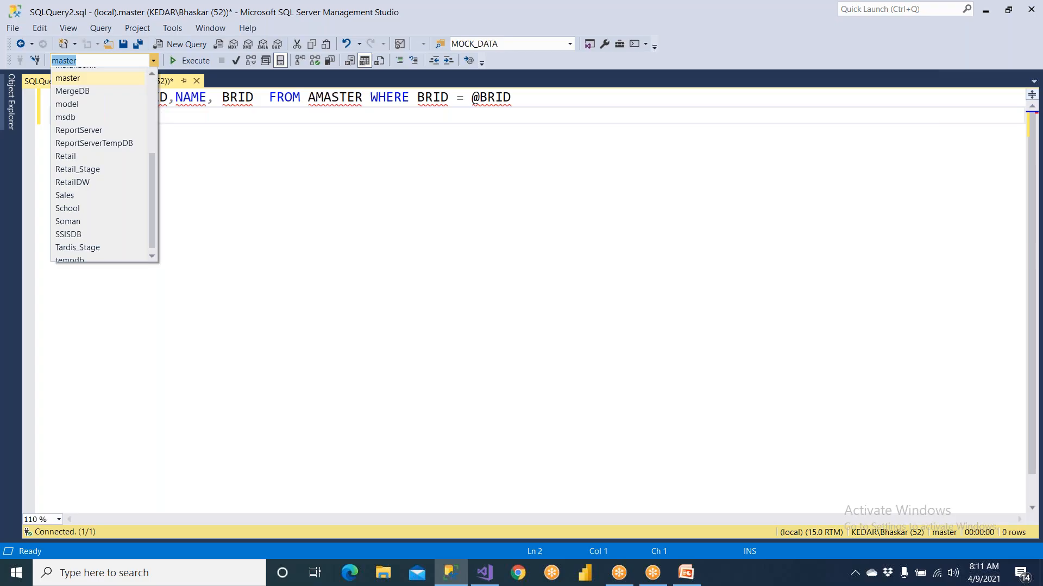
pyautogui.scroll(4, 98, 151)
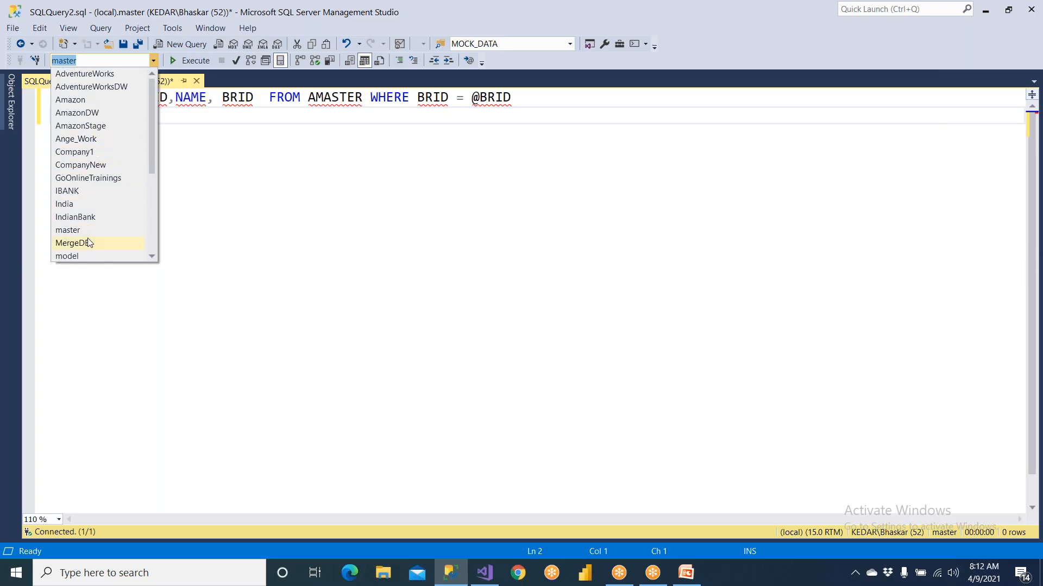
pyautogui.scroll(-3, 90, 243)
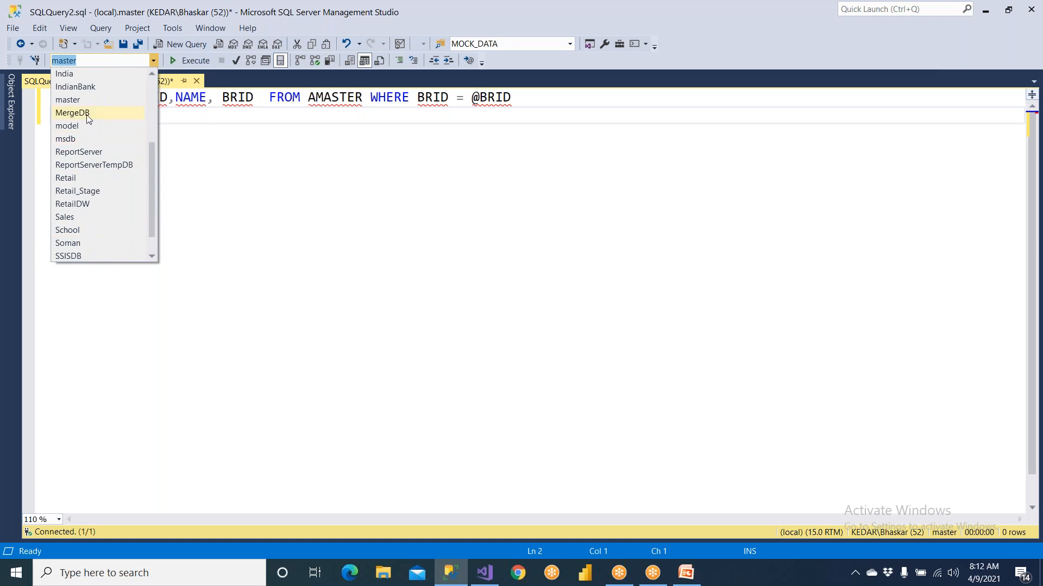
pyautogui.scroll(1, 89, 120)
pyautogui.click(79, 95)
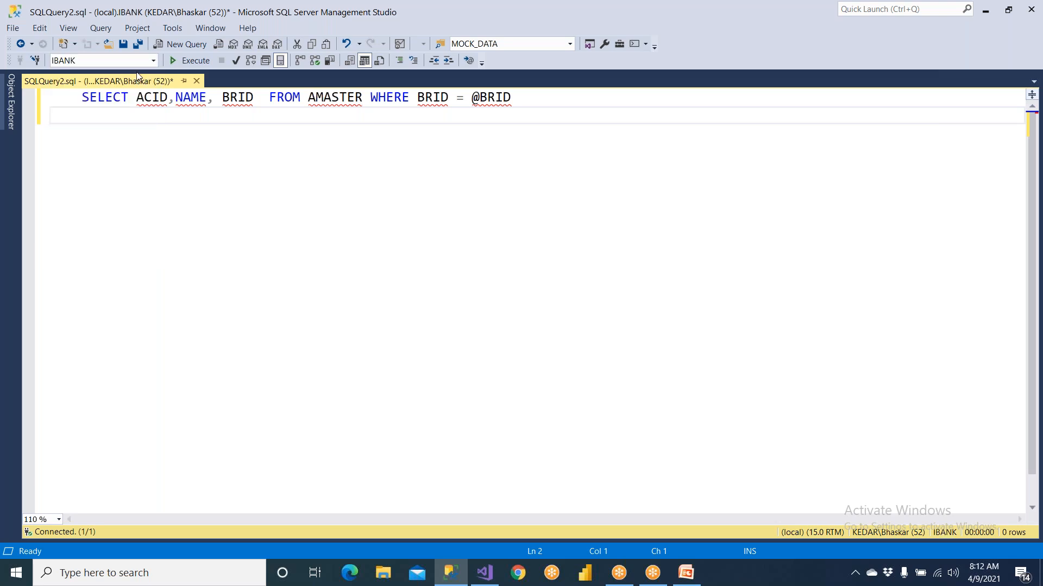
pyautogui.click(190, 62)
# Put the FROM and WHERE clauses on their own lines and execute only the SELECT and FROM part
pyautogui.click(270, 98)
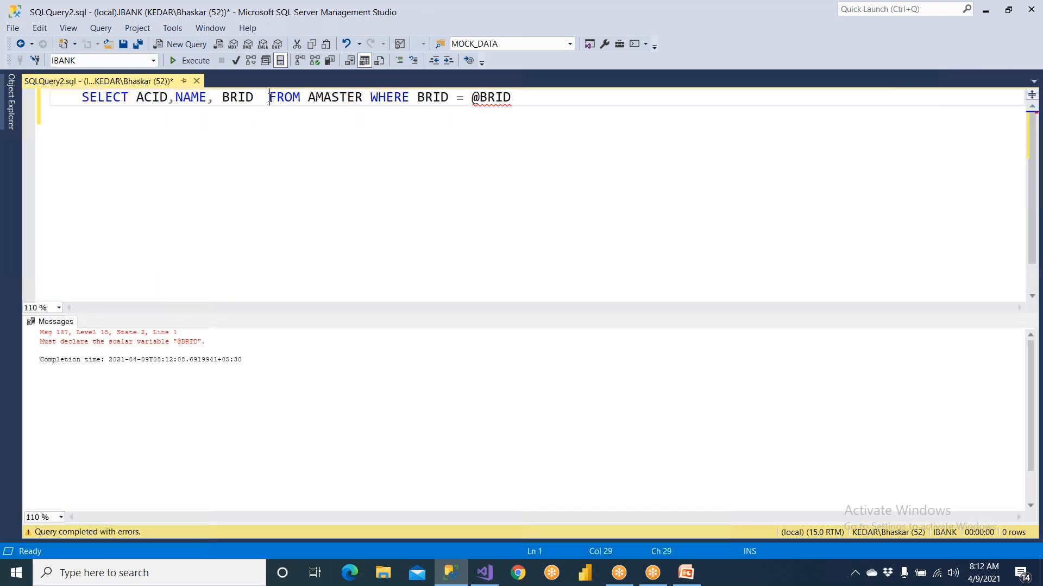
pyautogui.press('Return')
pyautogui.click(182, 115)
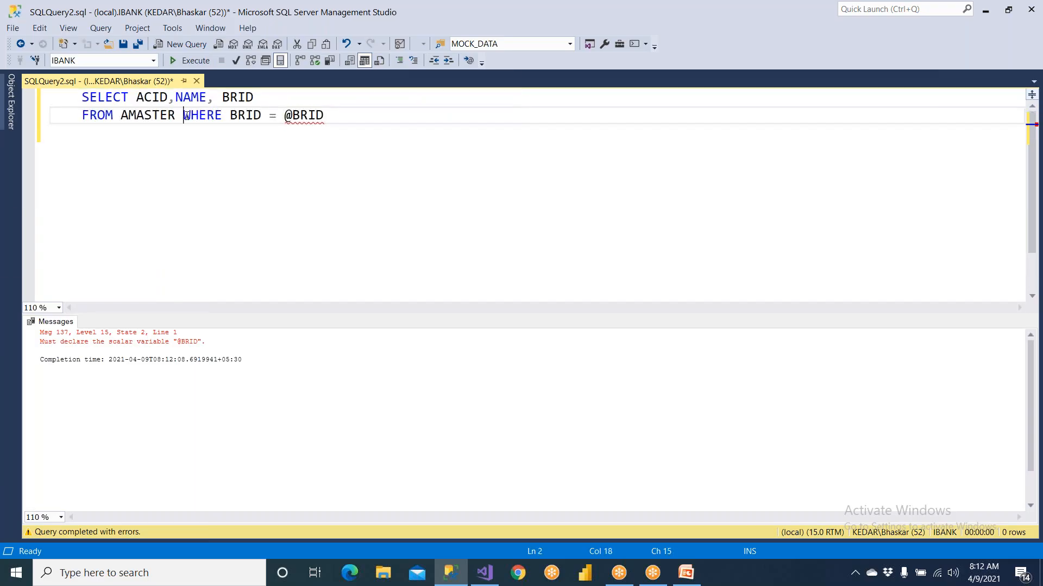
pyautogui.press('Return')
pyautogui.moveTo(188, 116); pyautogui.dragTo(51, 97)
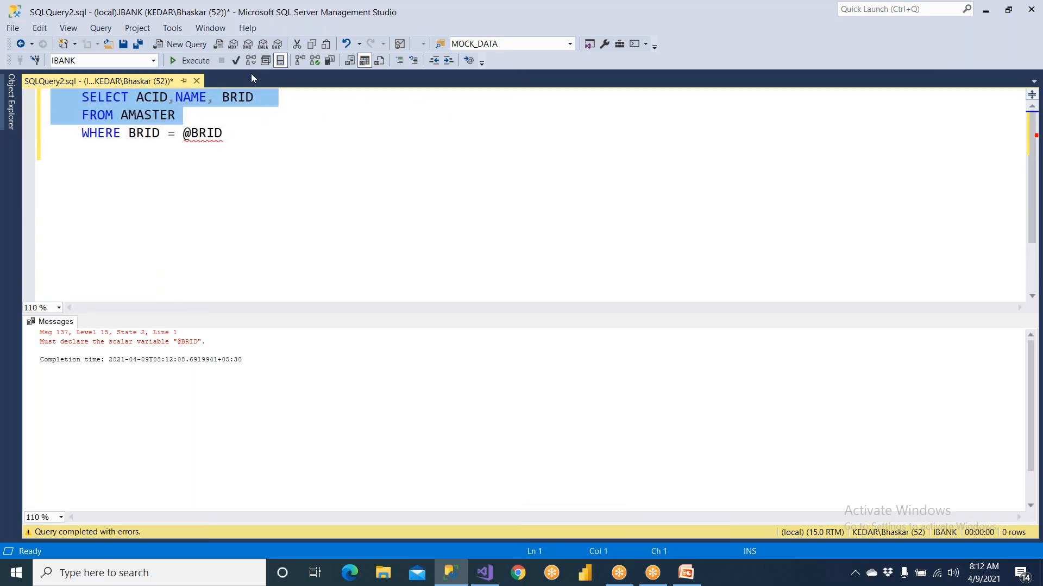
pyautogui.click(202, 63)
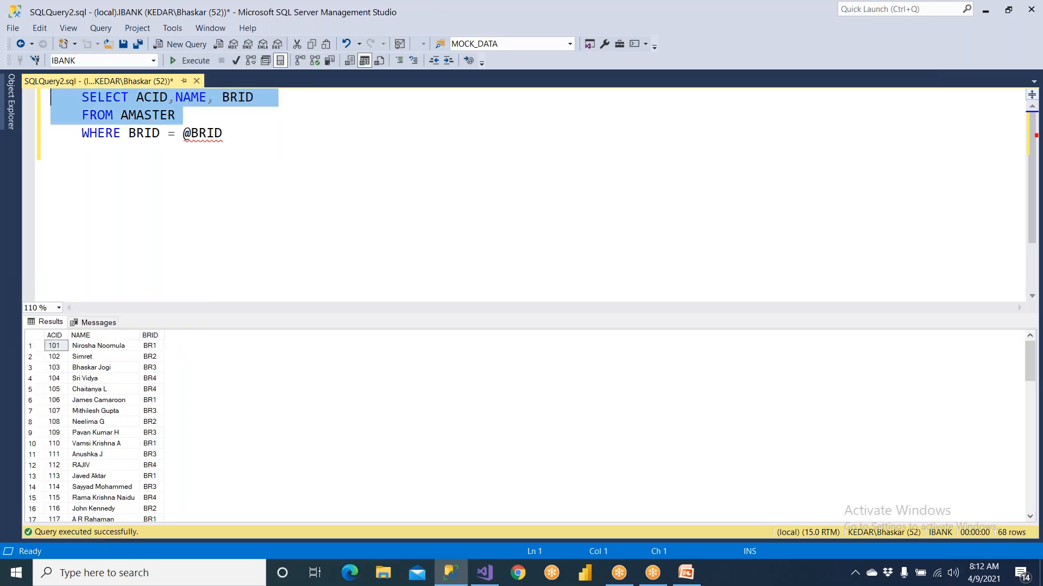
# Remove the indentation from all three query lines and copy the whole query
pyautogui.click(82, 151)
pyautogui.moveTo(82, 96); pyautogui.dragTo(15, 90)
pyautogui.hotkey('shift', 'Tab')
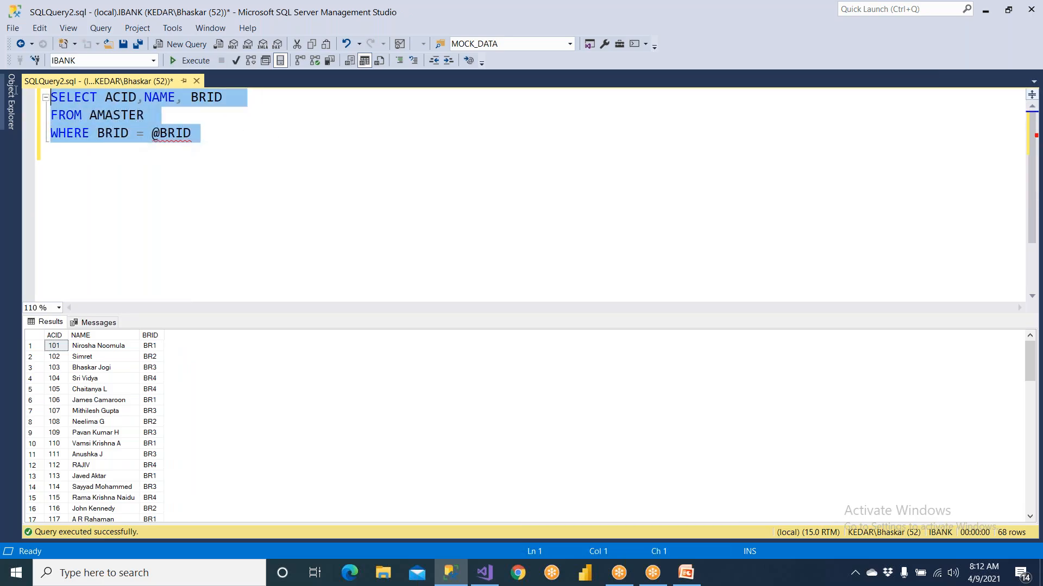
pyautogui.rightClick(103, 120)
pyautogui.click(126, 146)
# Switch back to Visual Studio, paste the copied query into the MainSET dataset and save the dataset
pyautogui.click(483, 572)
pyautogui.click(404, 333)
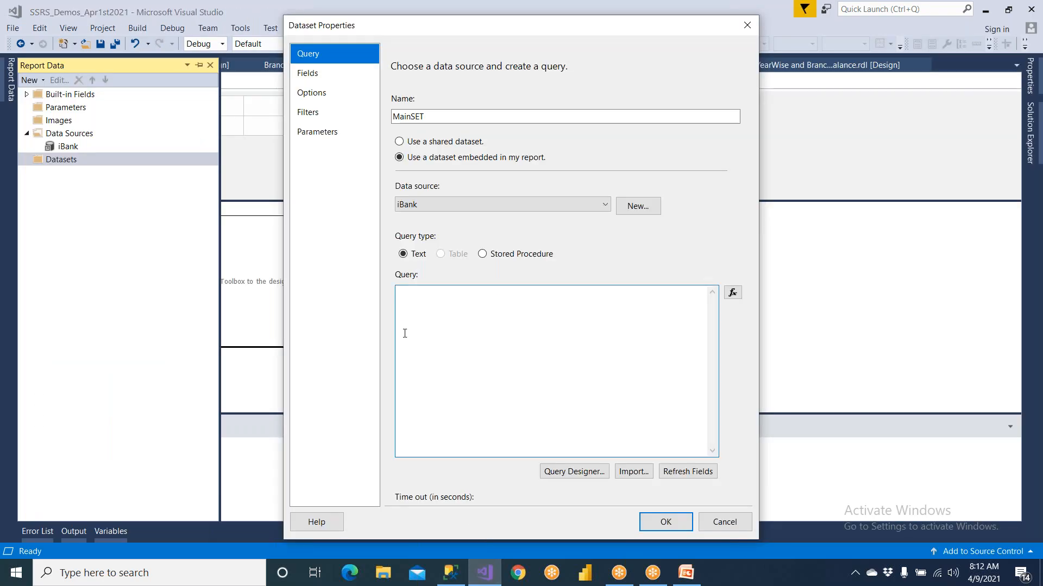
pyautogui.hotkey('ctrl', 'v')
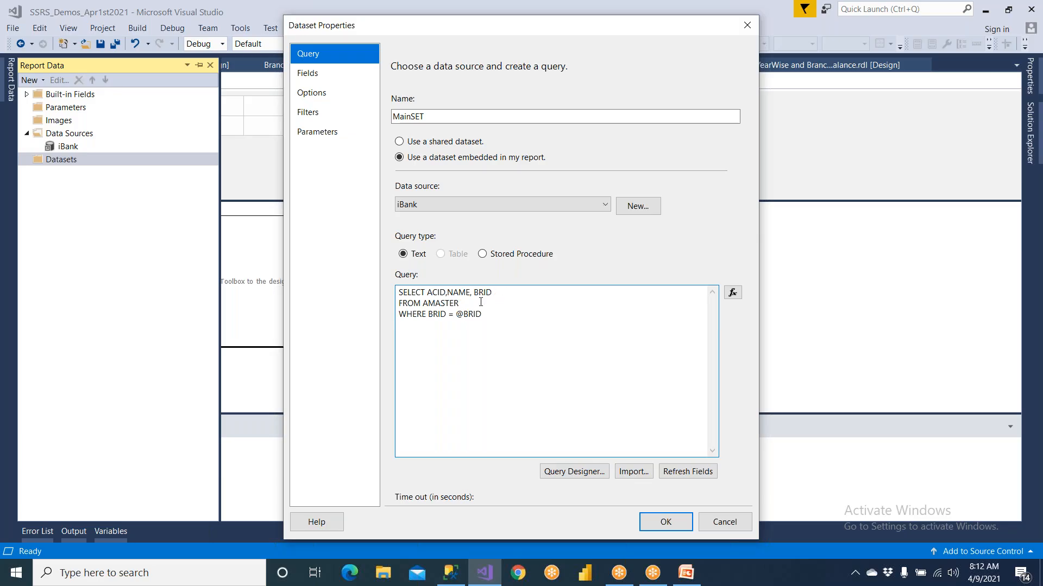
pyautogui.click(654, 524)
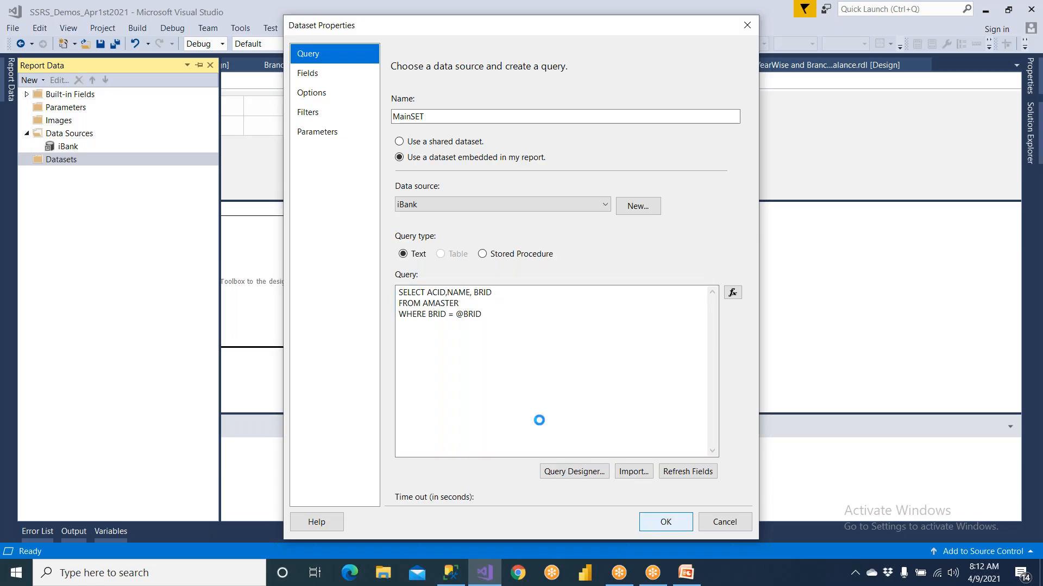
# Insert a table into the body of ChildReport
pyautogui.click(253, 245)
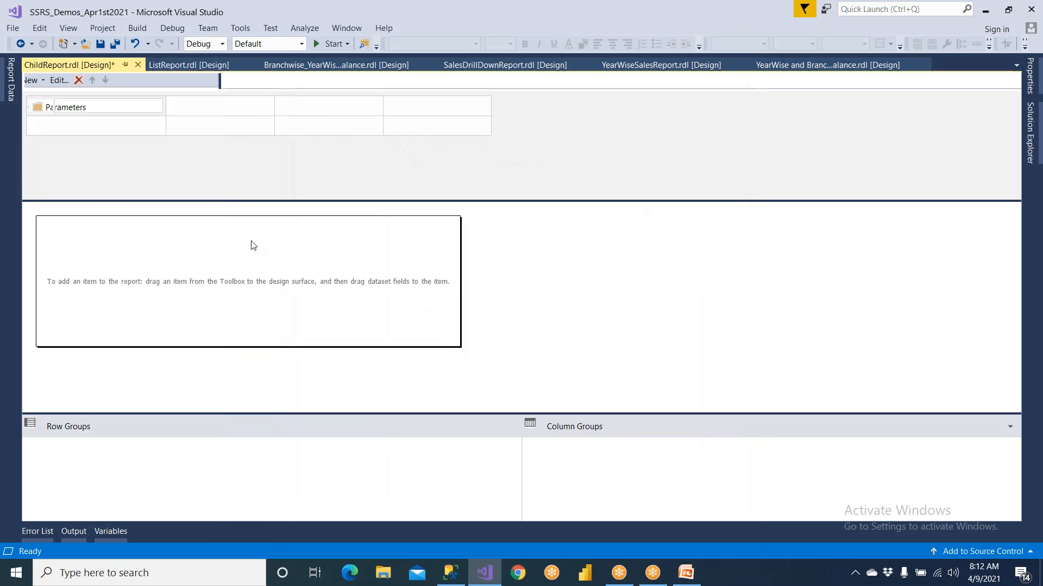
pyautogui.rightClick(100, 240)
pyautogui.moveTo(128, 290)
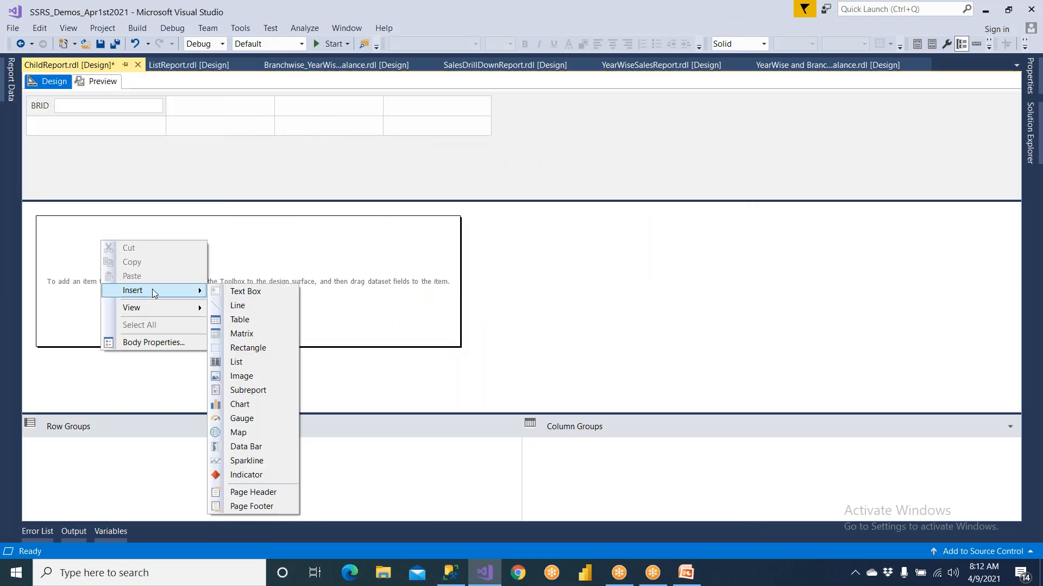
pyautogui.click(245, 319)
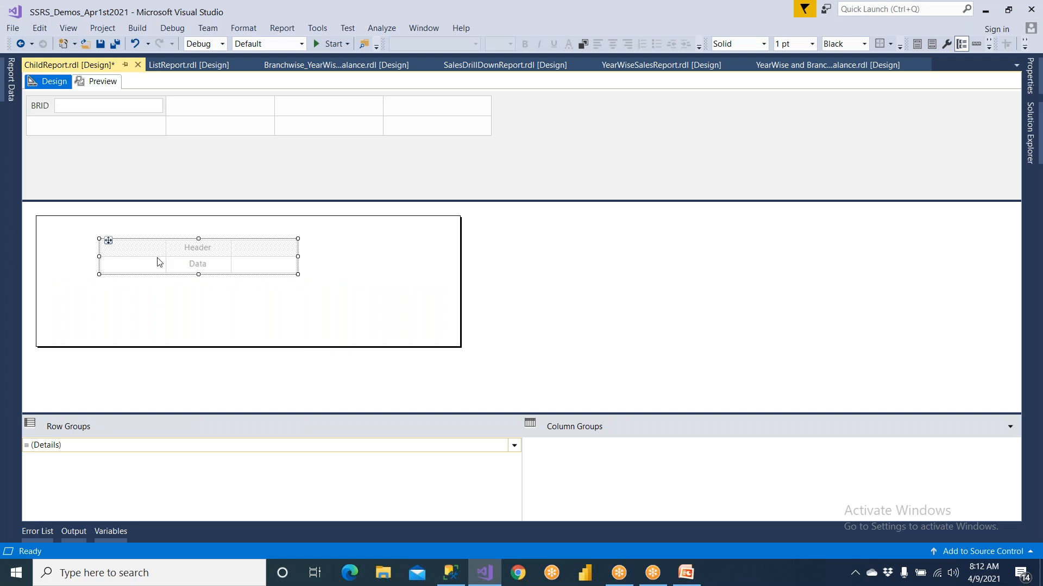
# Fill the table's three columns with the ACID, NAME and BRID fields from the dataset
pyautogui.click(161, 264)
pyautogui.click(185, 274)
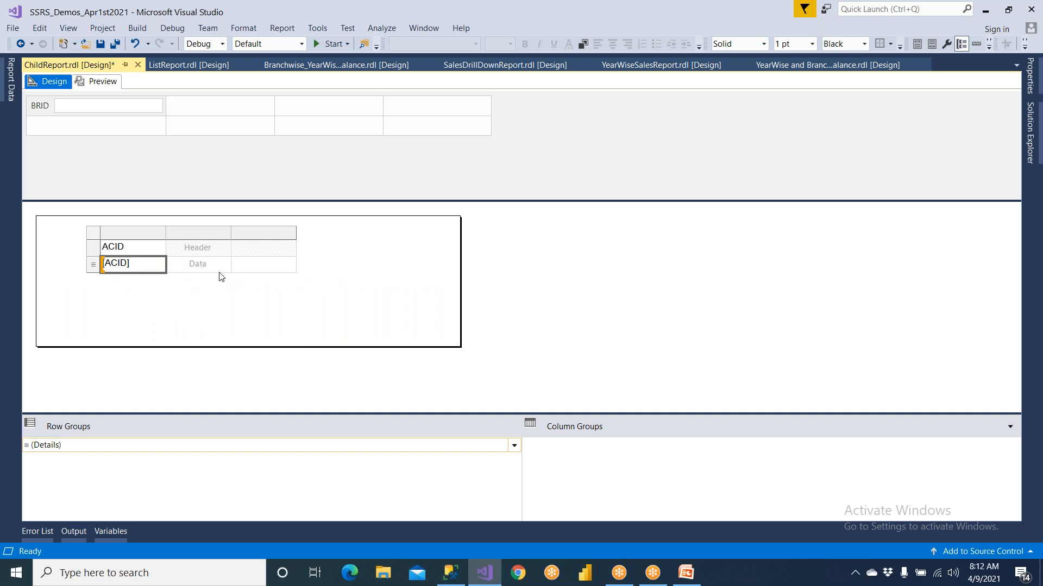
pyautogui.click(225, 265)
pyautogui.click(238, 289)
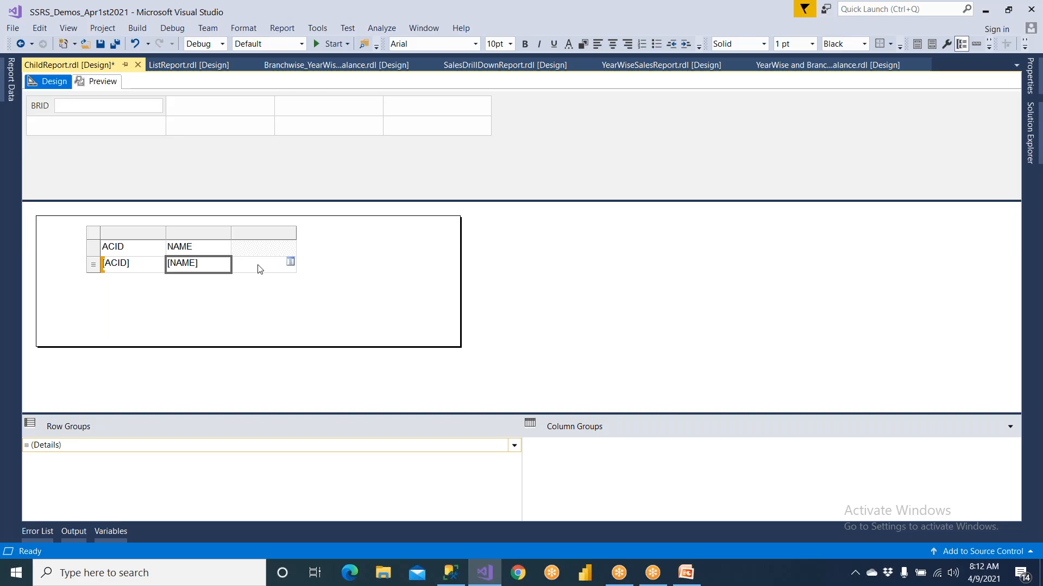
pyautogui.click(291, 264)
pyautogui.click(303, 303)
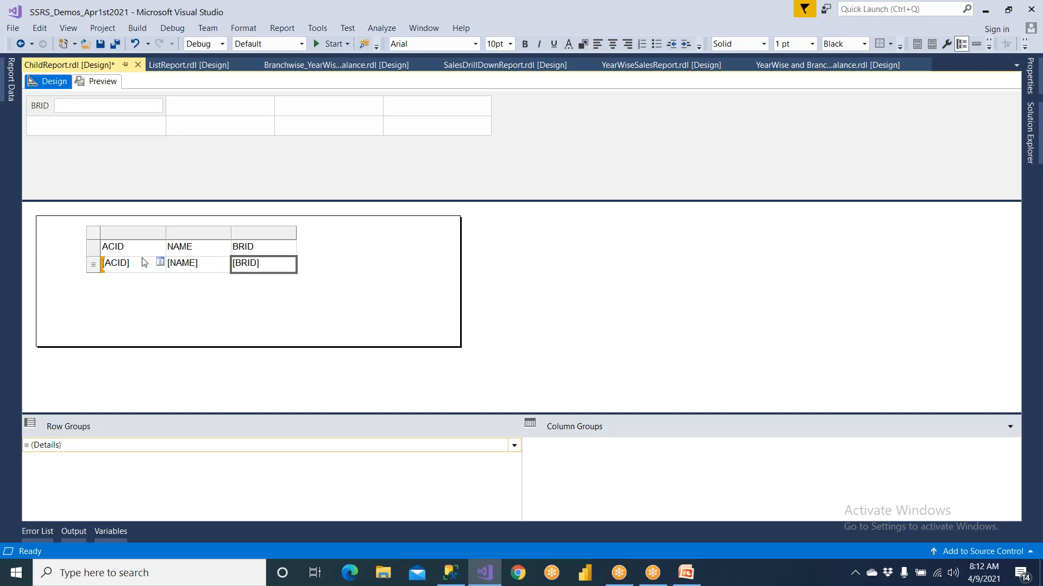
# Reposition the table in the report body and enlarge it in both width and height
pyautogui.click(108, 241)
pyautogui.moveTo(108, 240); pyautogui.dragTo(51, 241)
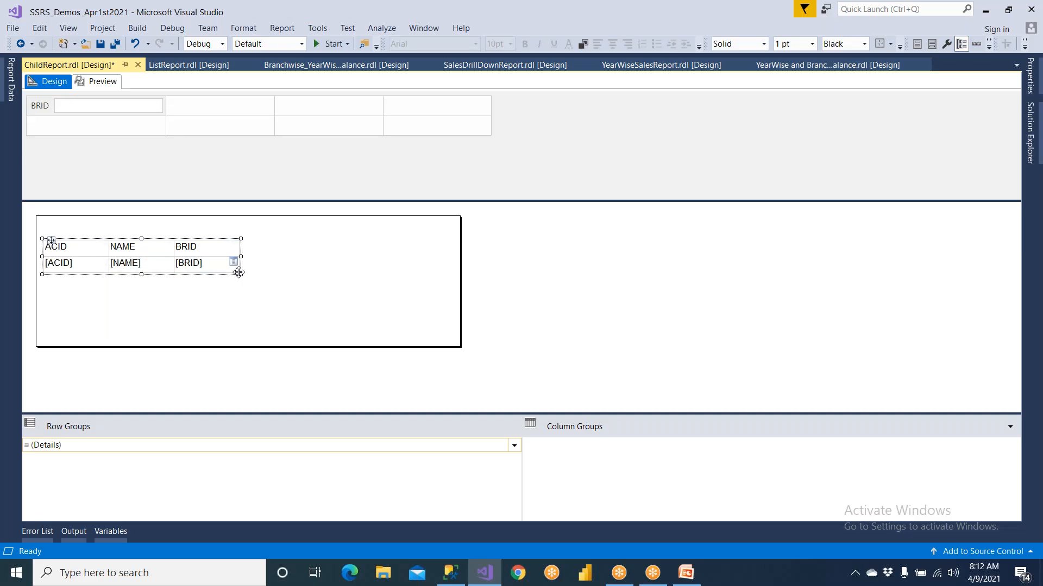
pyautogui.moveTo(239, 274); pyautogui.dragTo(342, 283)
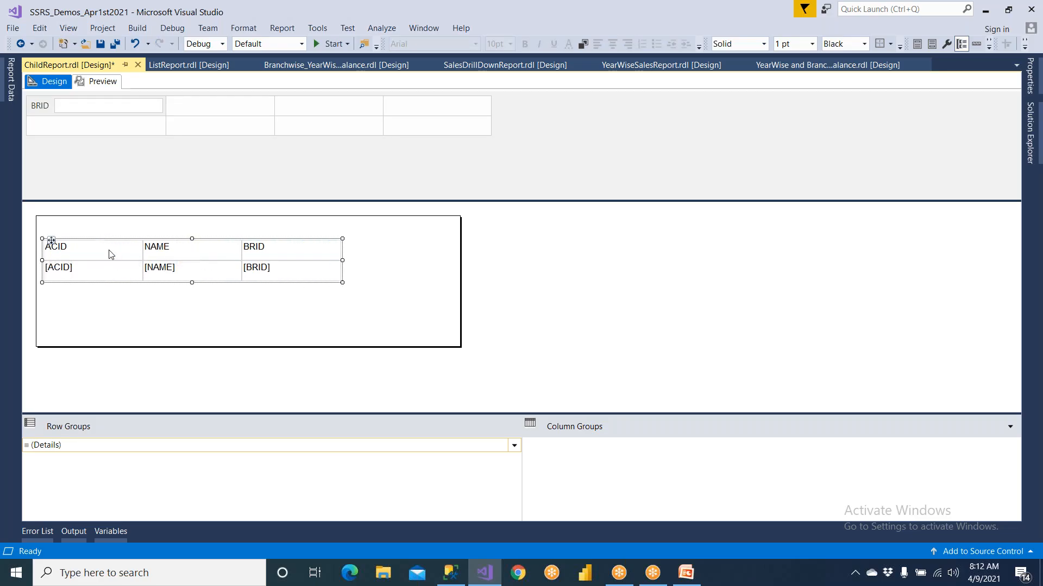
pyautogui.moveTo(55, 239); pyautogui.dragTo(87, 239)
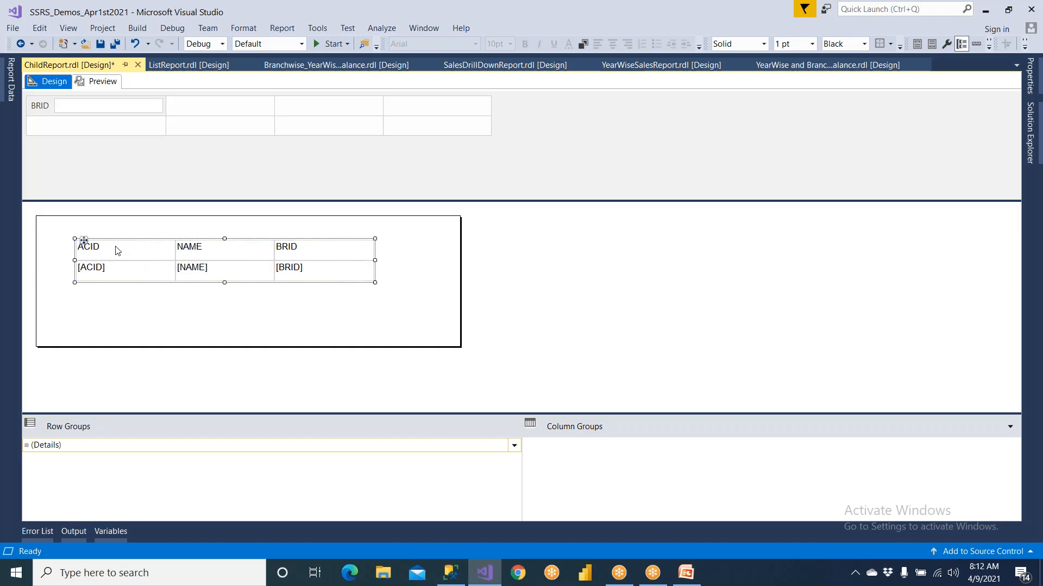
# Centre the header and data text of the ACID column
pyautogui.click(116, 250)
pyautogui.click(117, 237)
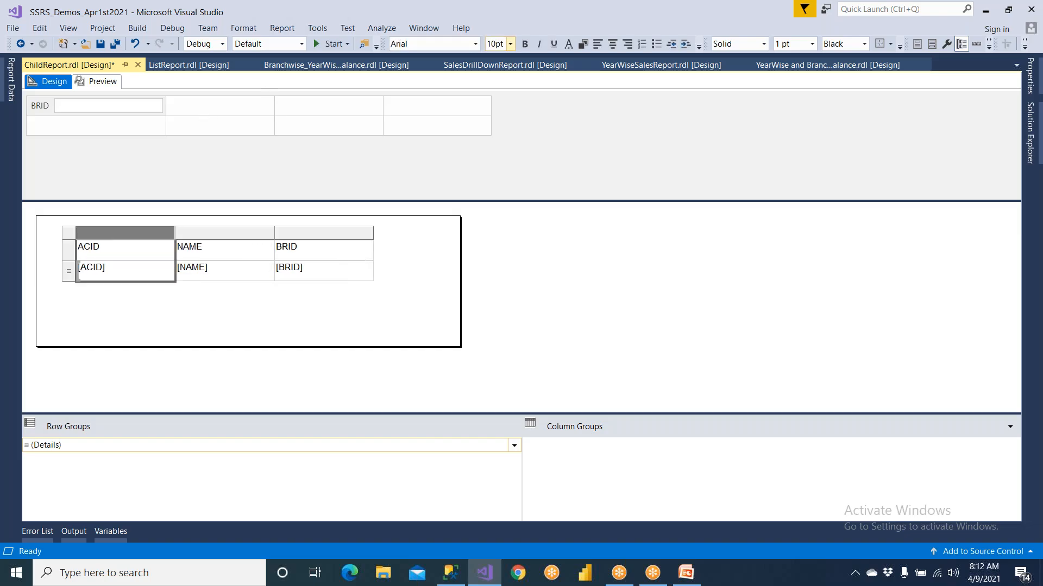
pyautogui.click(612, 44)
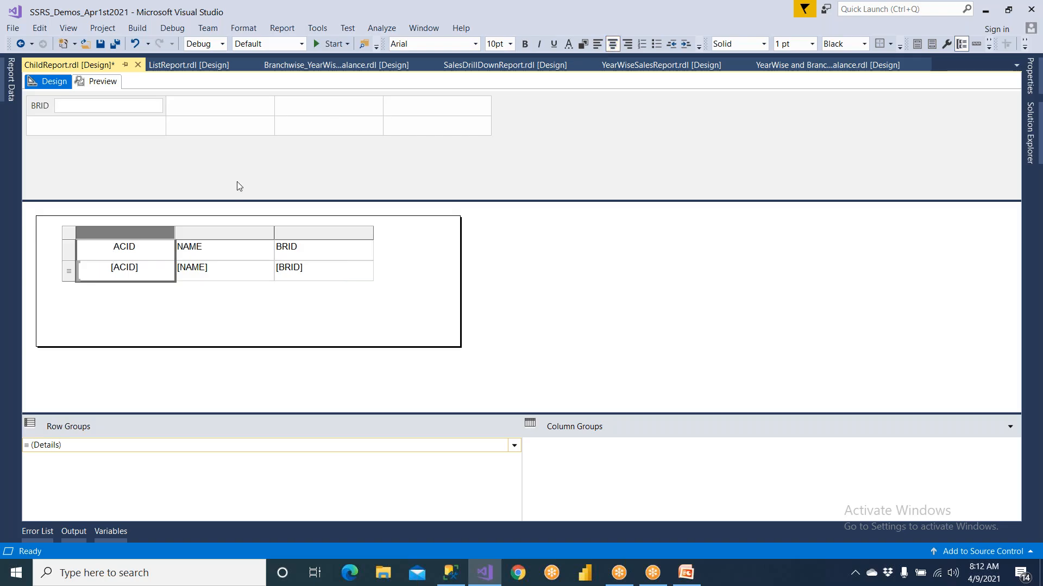
# Narrow the ACID column and widen the NAME column of the table
pyautogui.click(179, 243)
pyautogui.moveTo(175, 234); pyautogui.dragTo(155, 234)
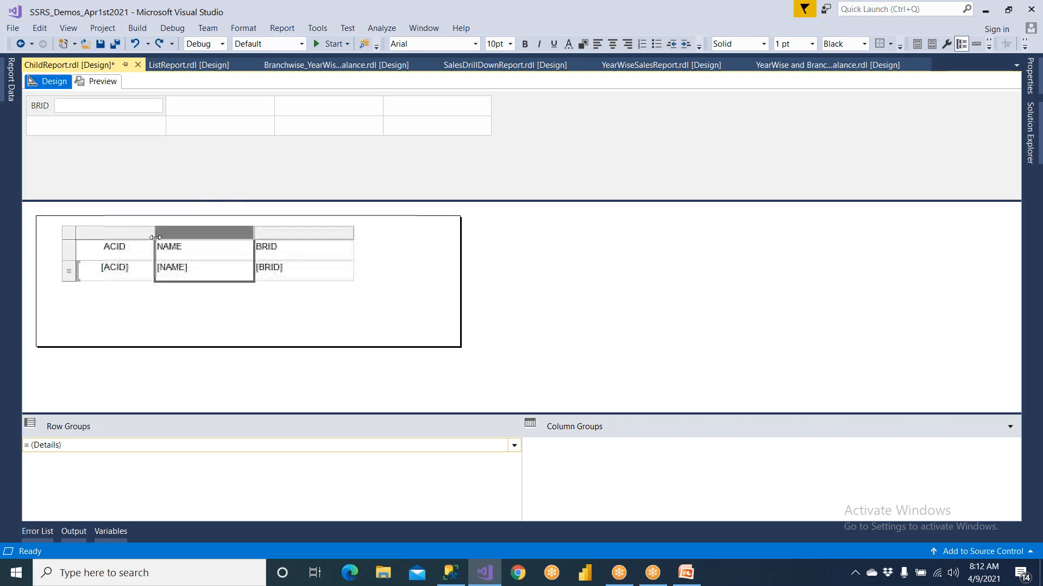
pyautogui.moveTo(255, 234); pyautogui.dragTo(283, 233)
pyautogui.click(256, 234)
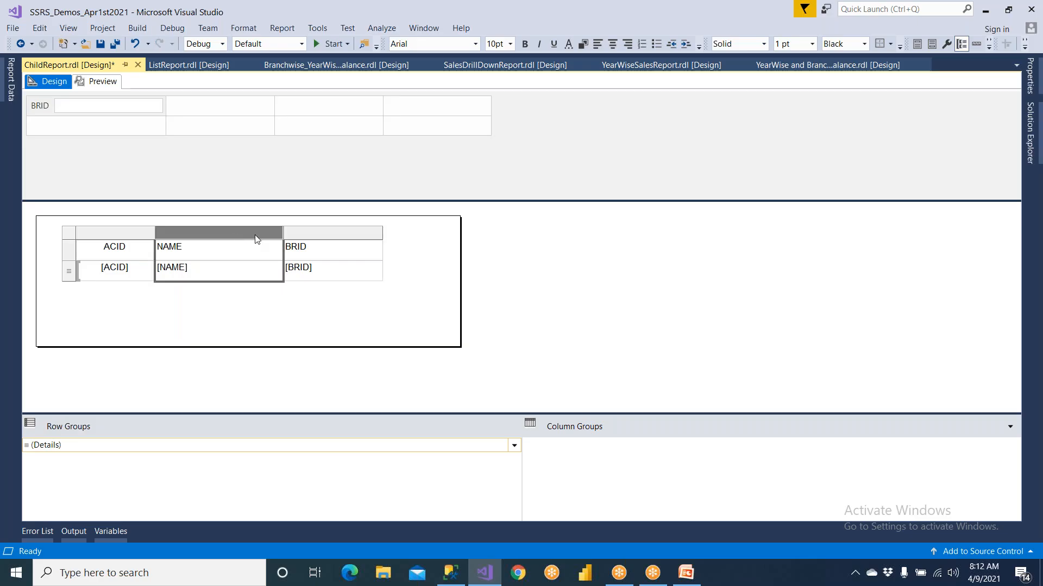
pyautogui.click(331, 233)
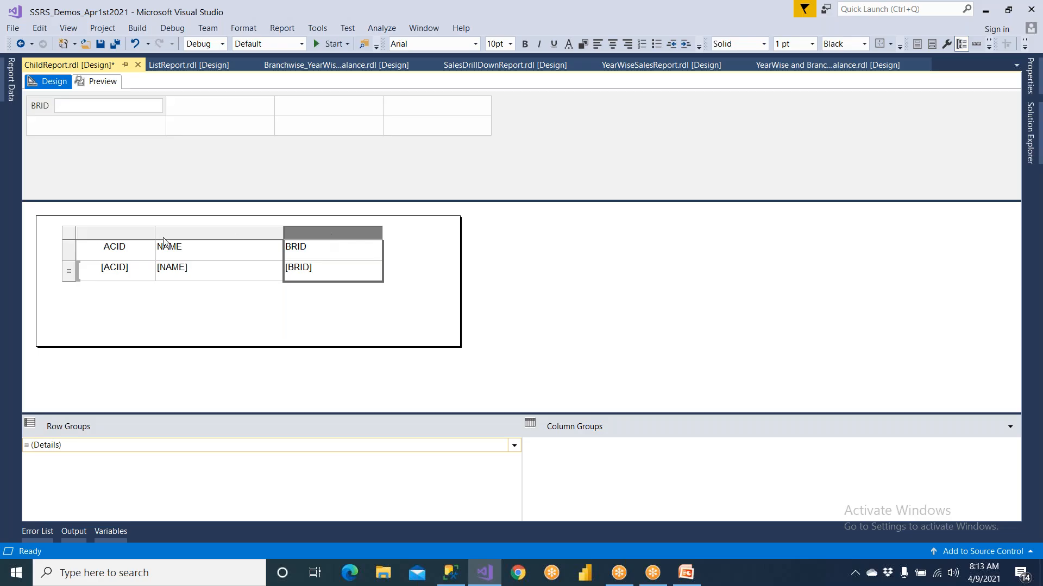
# Format the table's header row with bold text and a yellow background
pyautogui.click(69, 249)
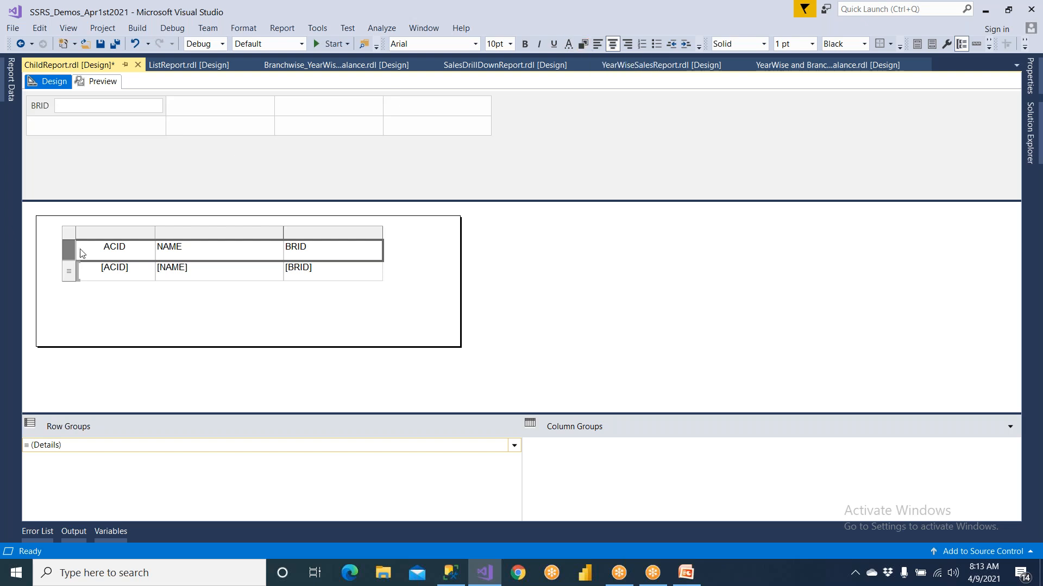
pyautogui.click(524, 45)
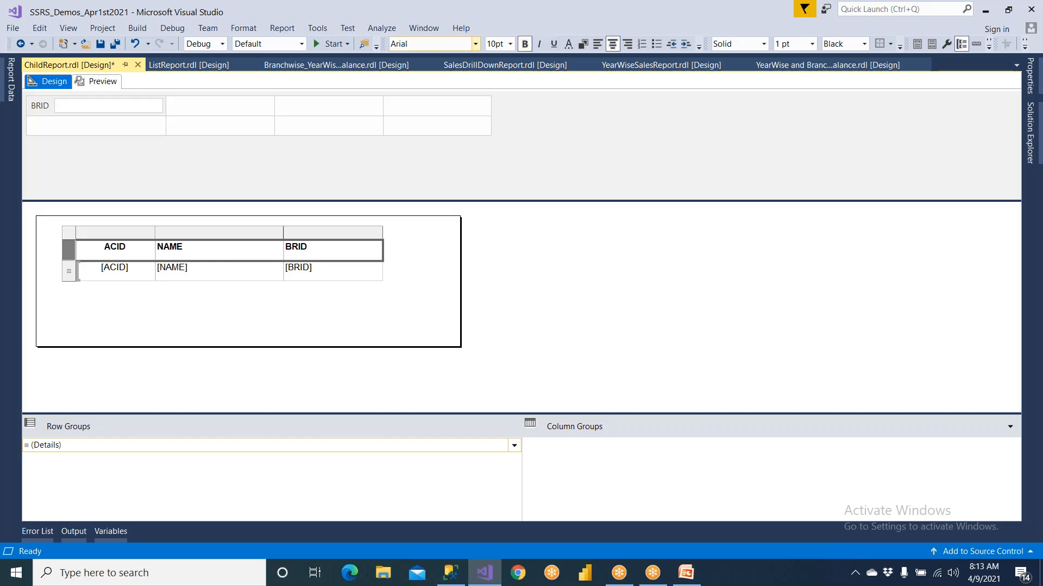
pyautogui.click(580, 46)
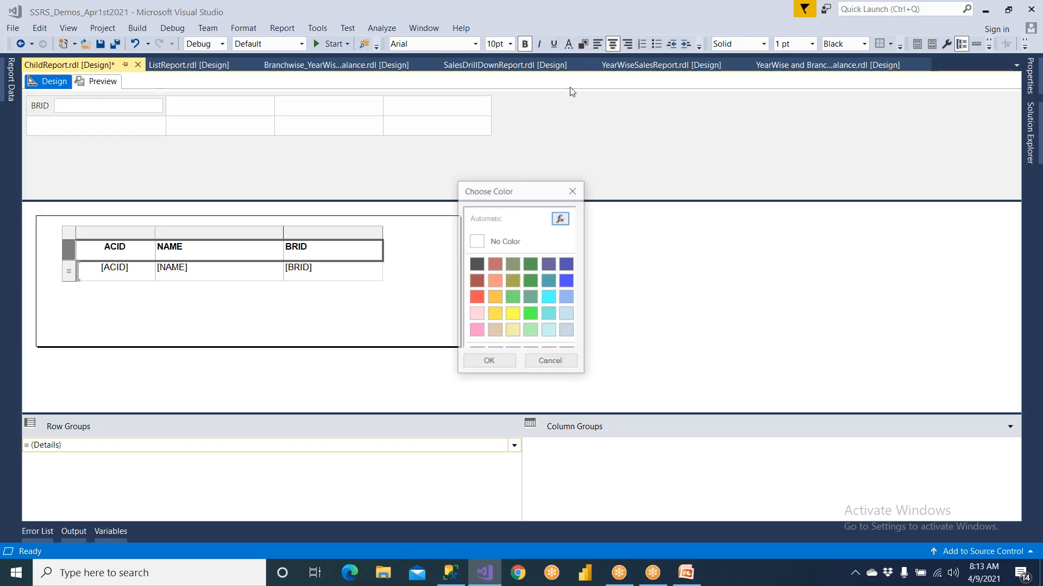
pyautogui.click(512, 314)
pyautogui.click(504, 360)
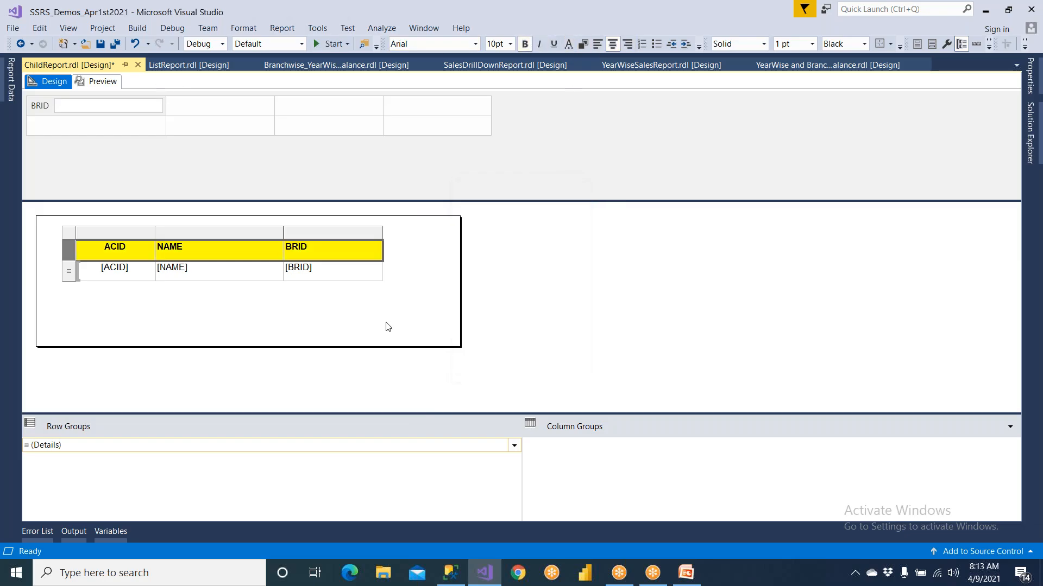
# Nudge the table slightly toward the left edge and shorten the report body to end just below it
pyautogui.click(72, 239)
pyautogui.moveTo(84, 240); pyautogui.dragTo(72, 241)
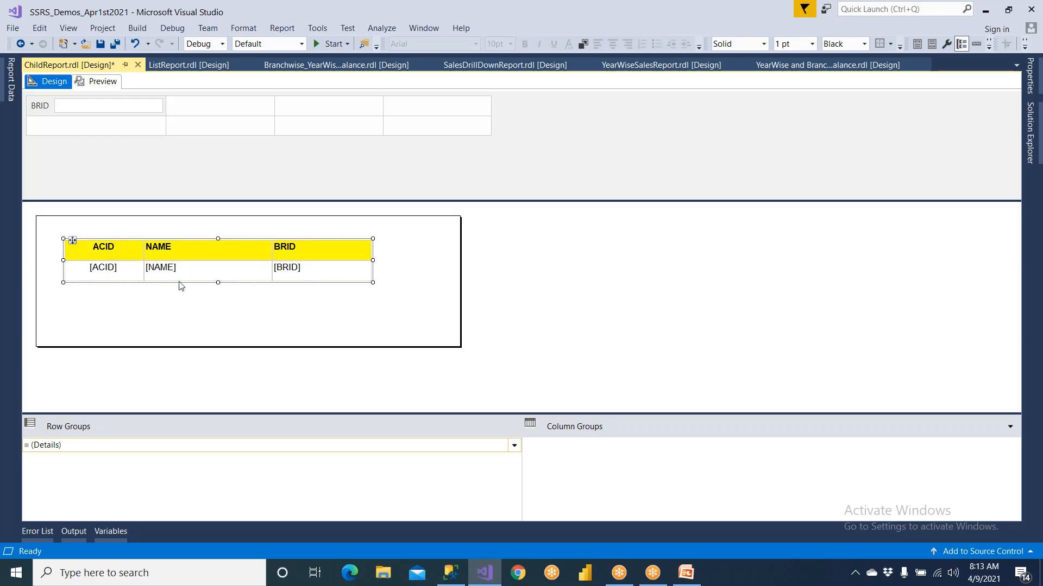
pyautogui.click(207, 308)
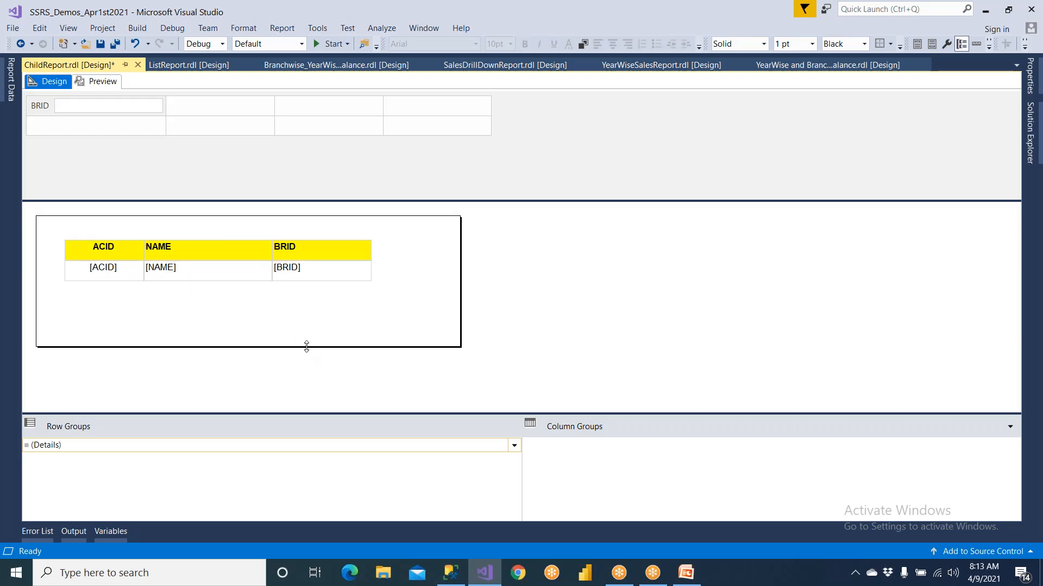
pyautogui.moveTo(307, 337); pyautogui.dragTo(307, 291)
pyautogui.click(117, 250)
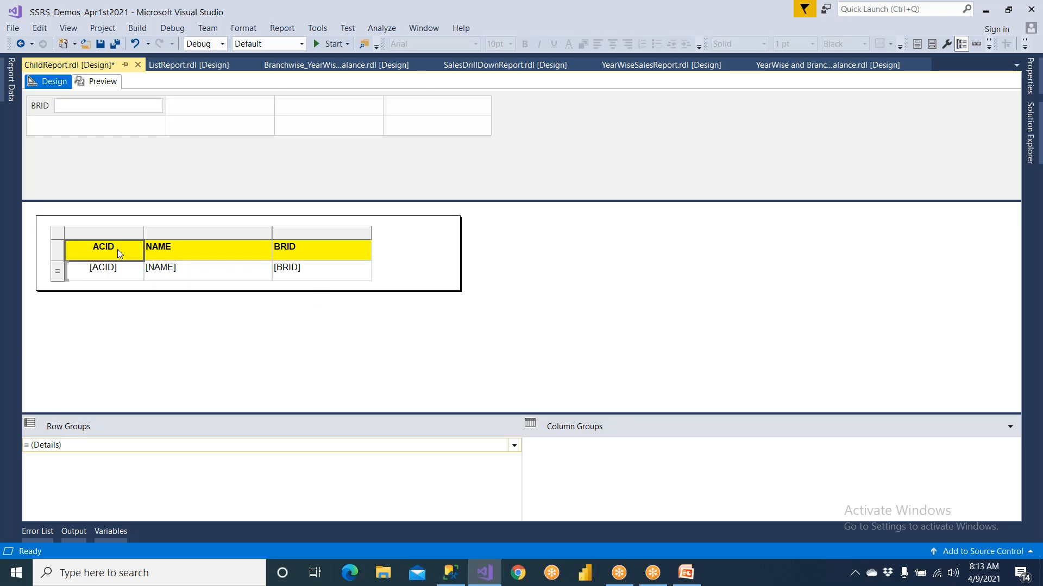
# Move the table closer to the left margin, widen it, narrow the report body to fit and save ChildReport
pyautogui.click(57, 233)
pyautogui.moveTo(72, 241); pyautogui.dragTo(57, 240)
pyautogui.moveTo(357, 260); pyautogui.dragTo(427, 285)
pyautogui.click(203, 186)
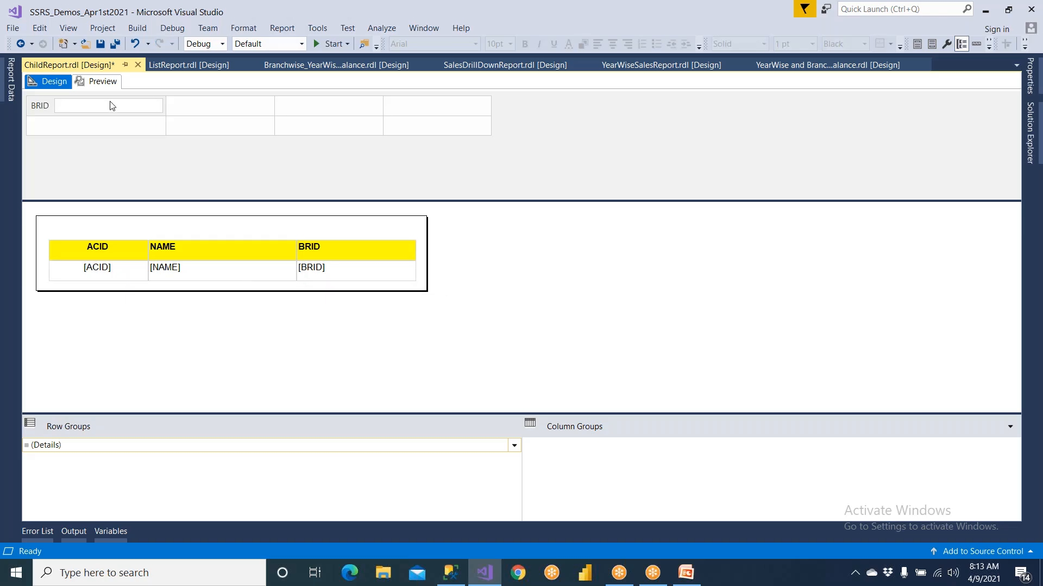
pyautogui.click(100, 44)
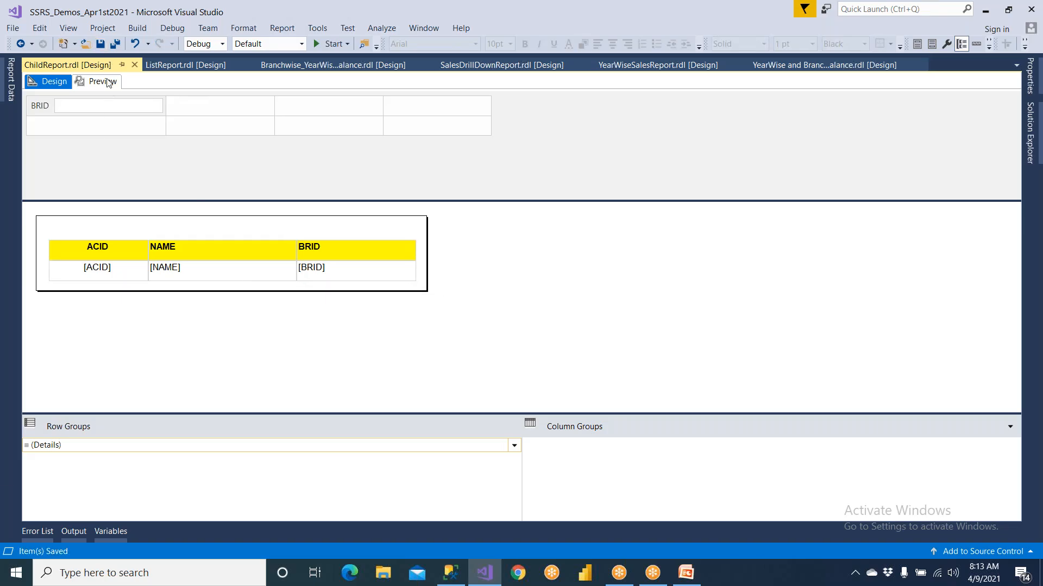
pyautogui.click(451, 573)
pyautogui.click(233, 187)
pyautogui.moveTo(152, 134); pyautogui.dragTo(245, 137)
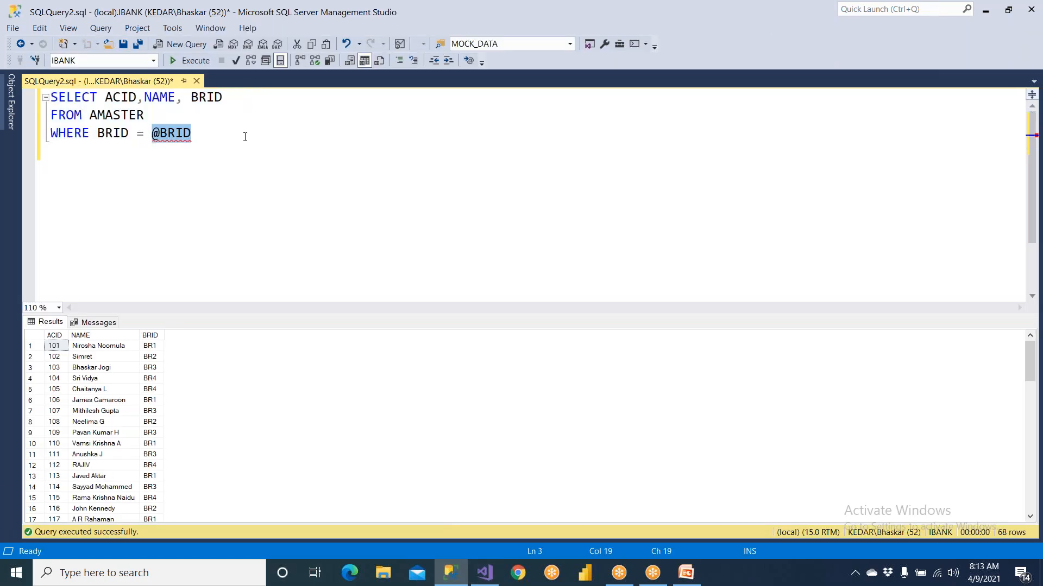
pyautogui.hotkey('alt', 'Tab')
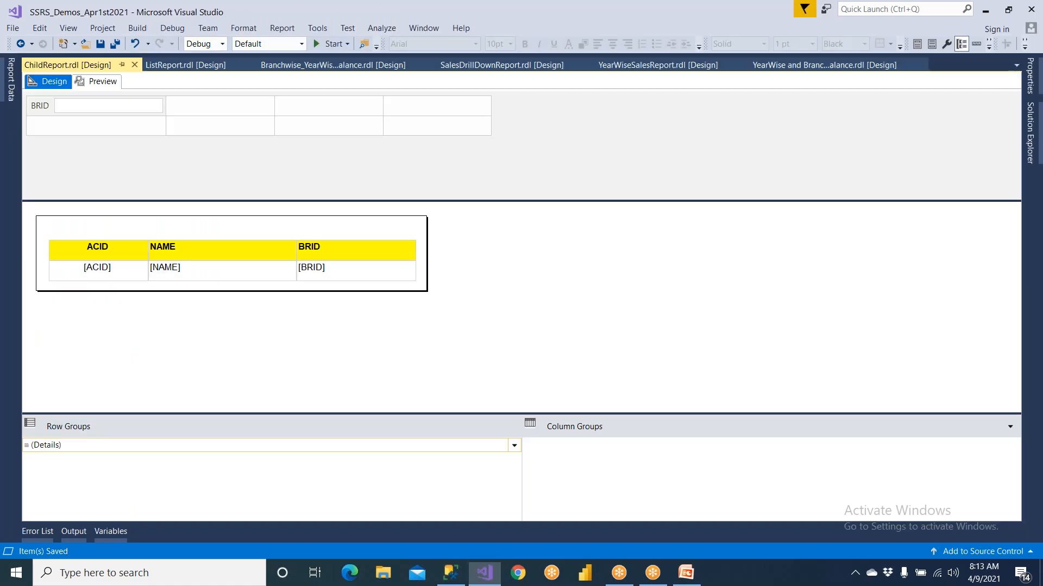
# Preview ChildReport with the BRID parameter set to BR1
pyautogui.click(102, 82)
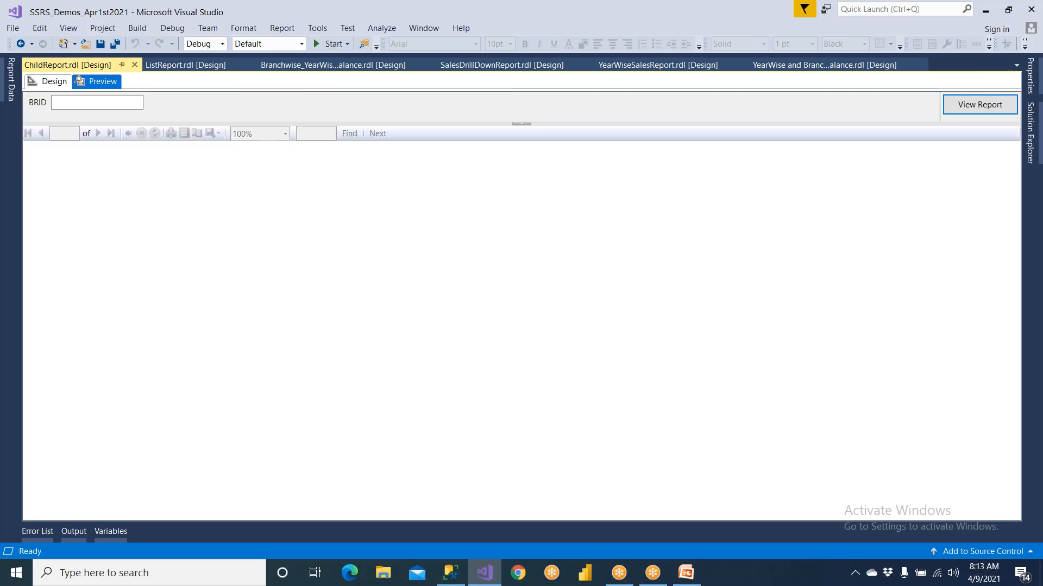
pyautogui.click(93, 100)
pyautogui.write('BR1')
pyautogui.click(959, 106)
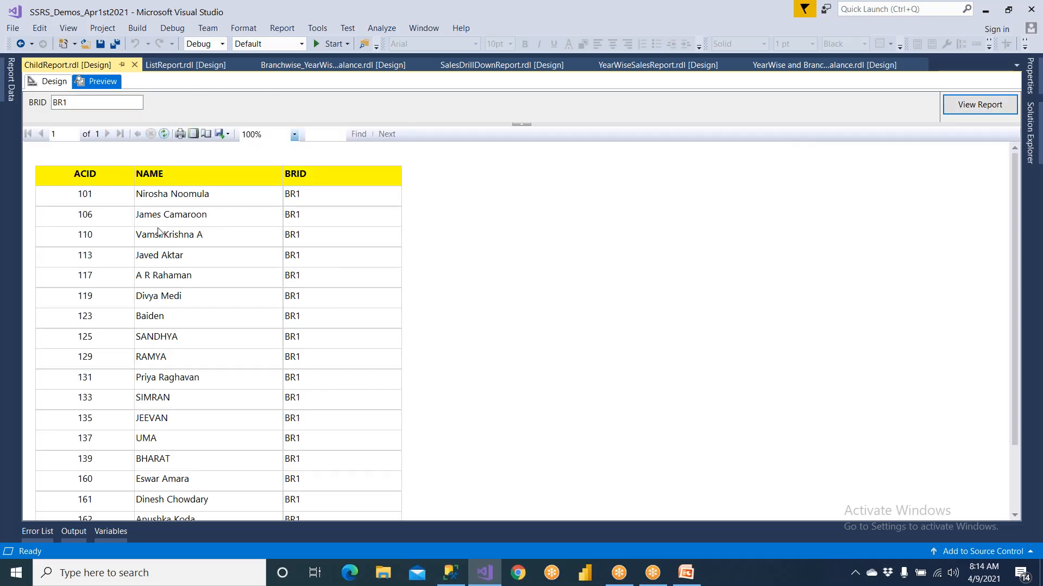
# Set the BRID parameter to BR3 and rerun the report preview
pyautogui.doubleClick(52, 102)
pyautogui.write('B')
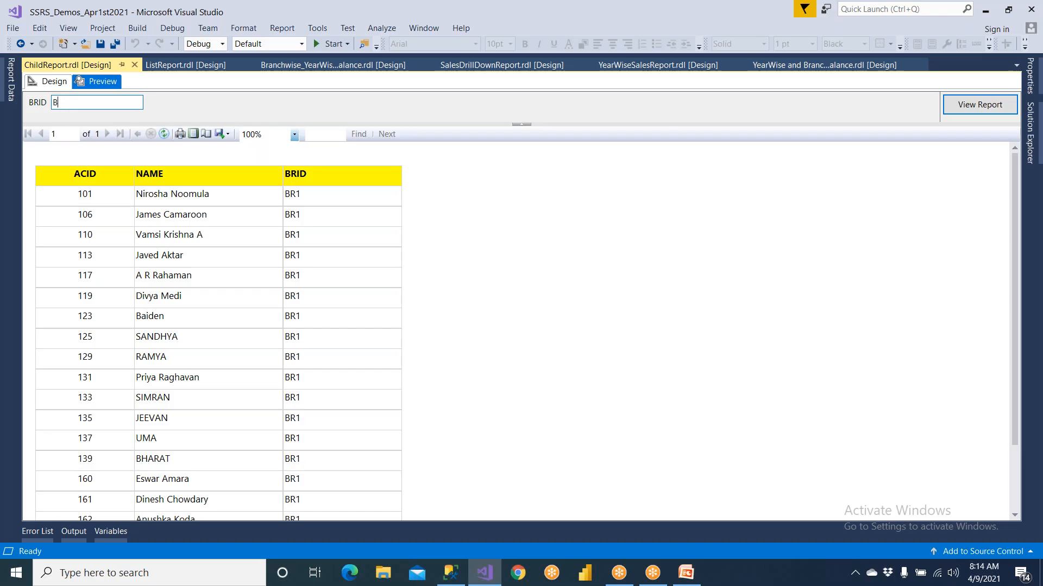
pyautogui.click(987, 104)
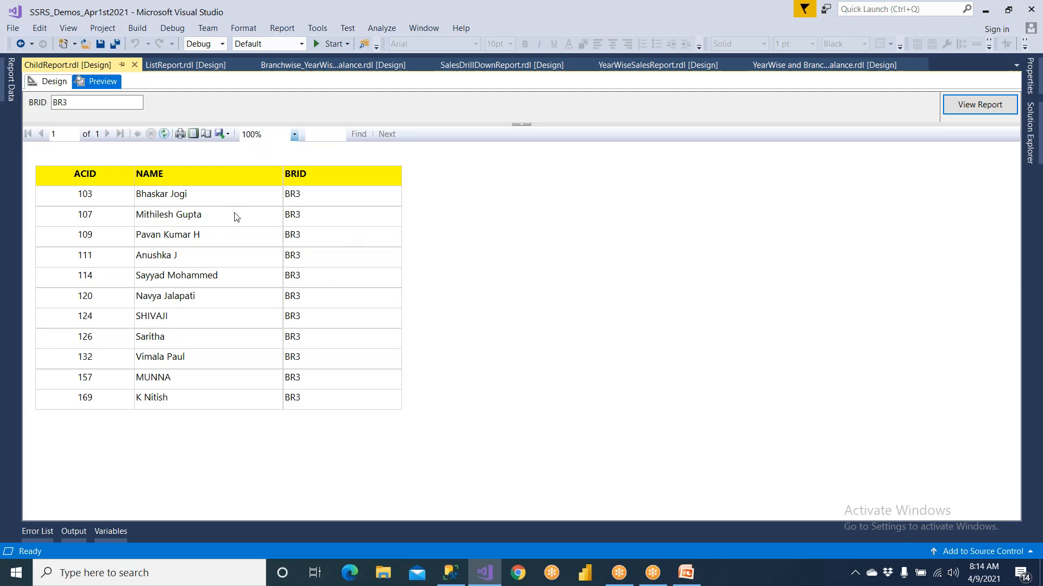
# Return to the report design and centre the header and data text of the BRID column
pyautogui.click(48, 83)
pyautogui.click(327, 243)
pyautogui.click(316, 233)
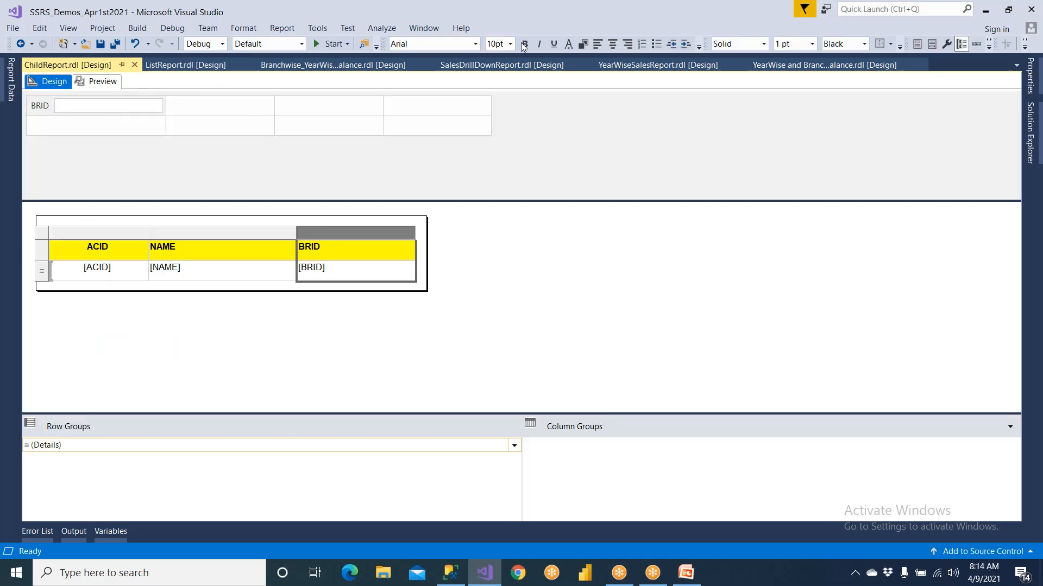
pyautogui.click(611, 45)
pyautogui.click(491, 248)
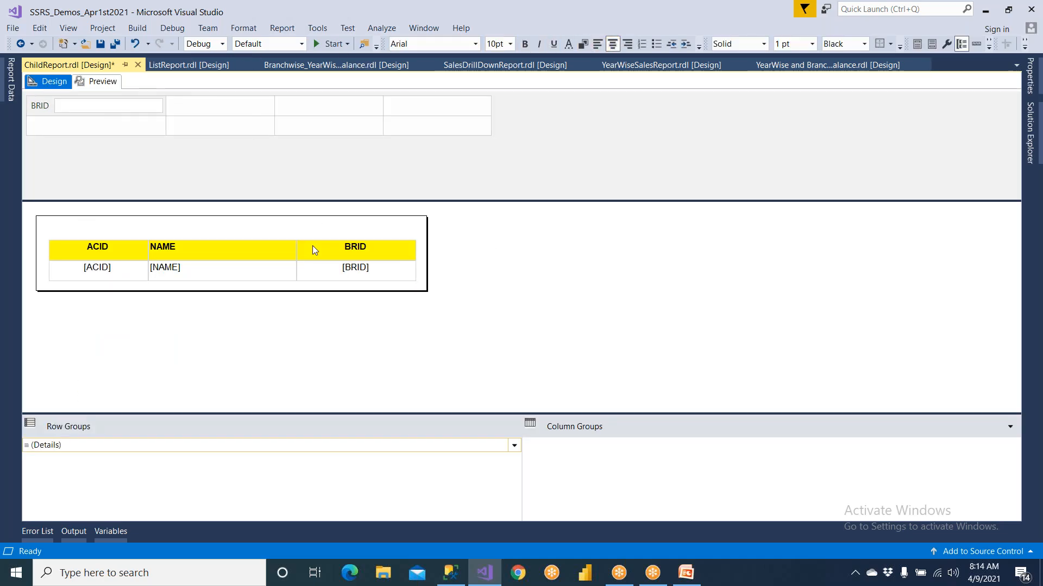
# Save the report and preview it again for branch BR3 to check the column alignment
pyautogui.click(93, 83)
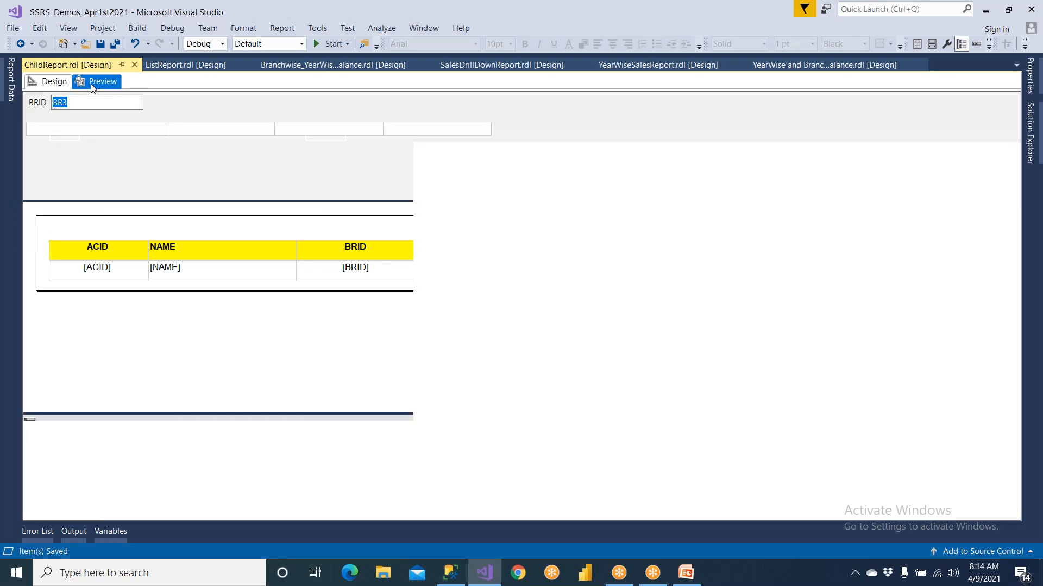
pyautogui.click(87, 104)
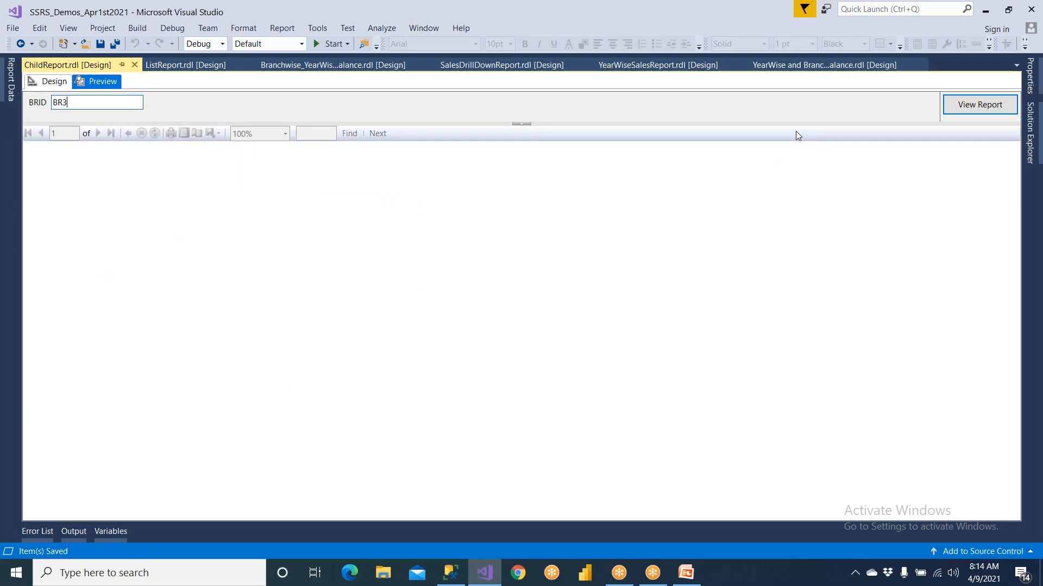
pyautogui.click(961, 107)
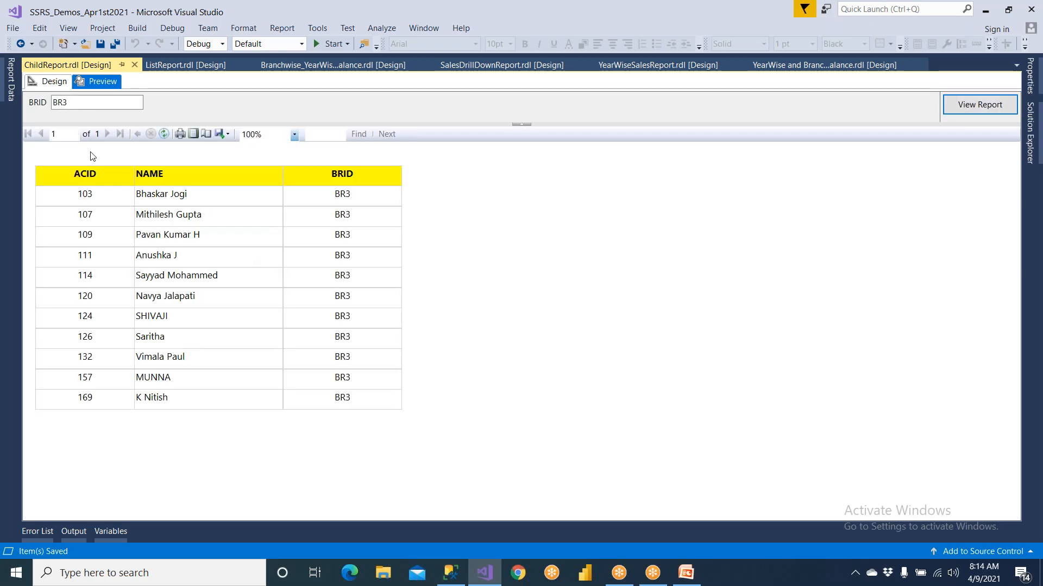
# Return to the design view and close all open documents except ChildReport
pyautogui.click(52, 82)
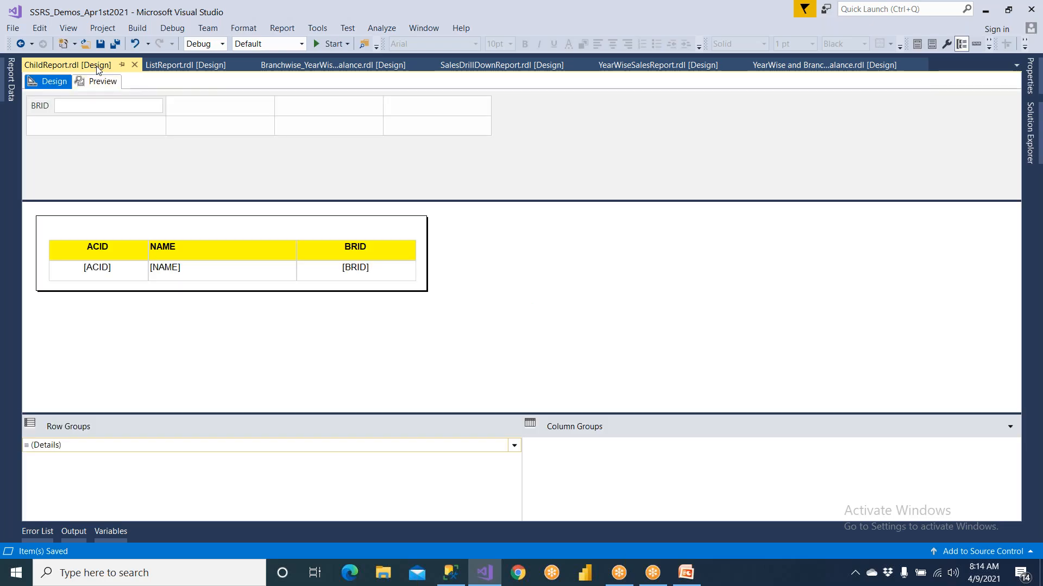
pyautogui.rightClick(98, 69)
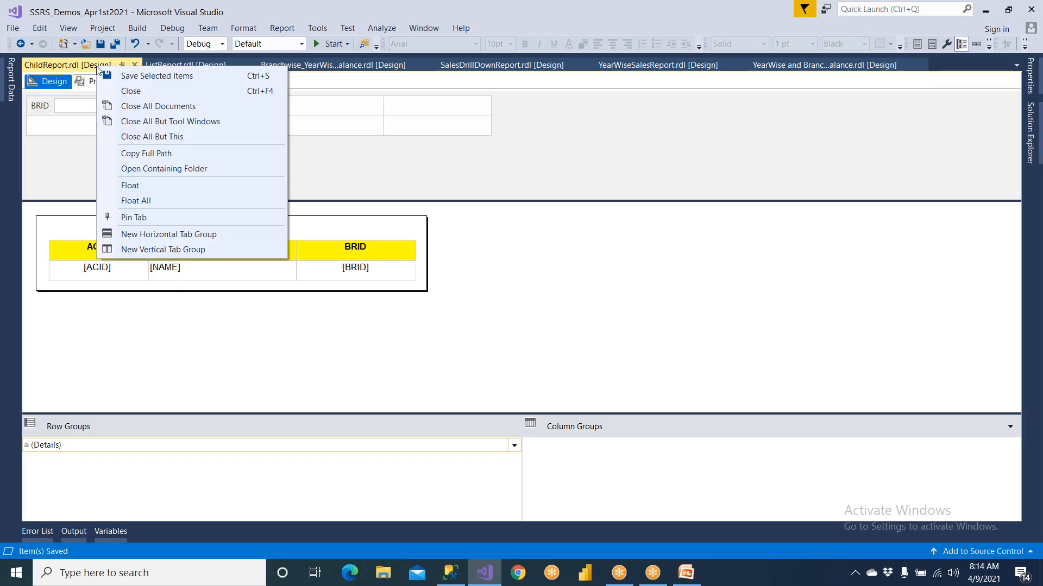
pyautogui.click(139, 138)
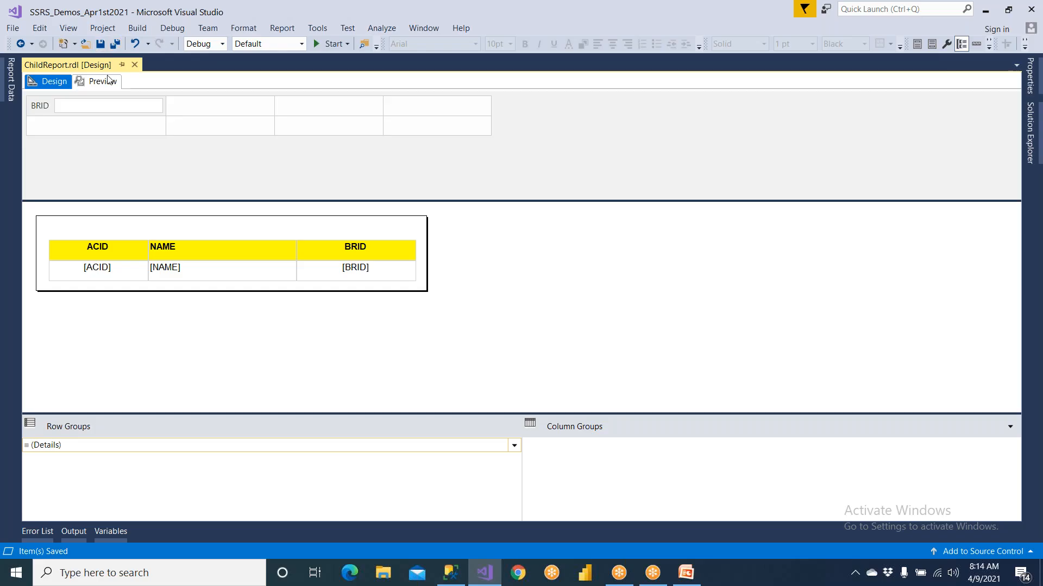
# Switch to the PowerPoint presentation and review the Main Report's data source and dataset query on the Create 2 Reports slide
pyautogui.click(685, 581)
pyautogui.click(468, 377)
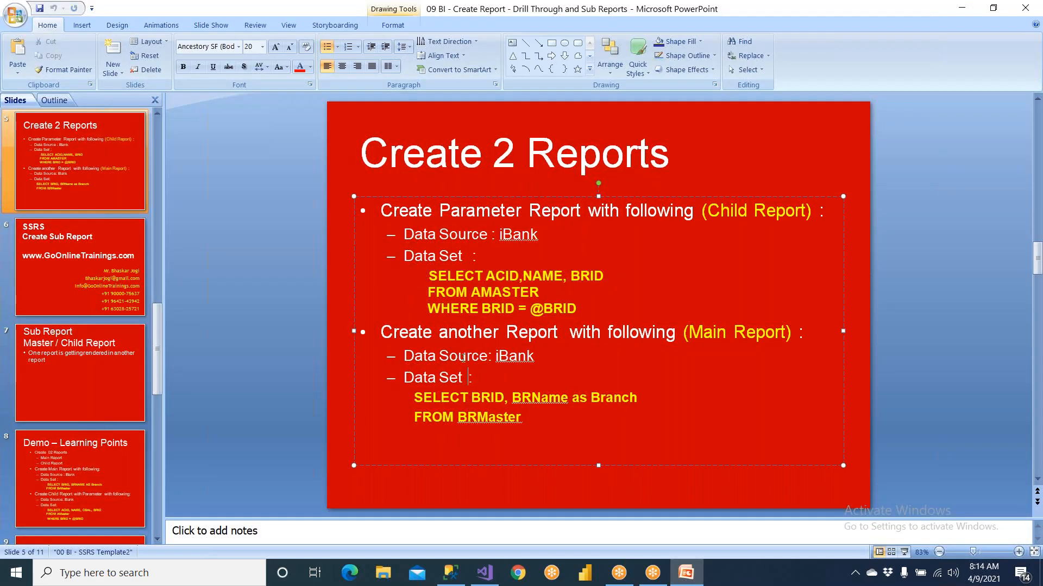
# Copy the Main Report query from the slide and paste it under a "--Parent" comment below the existing query in SQL Server Management Studio
pyautogui.moveTo(624, 337); pyautogui.dragTo(791, 333)
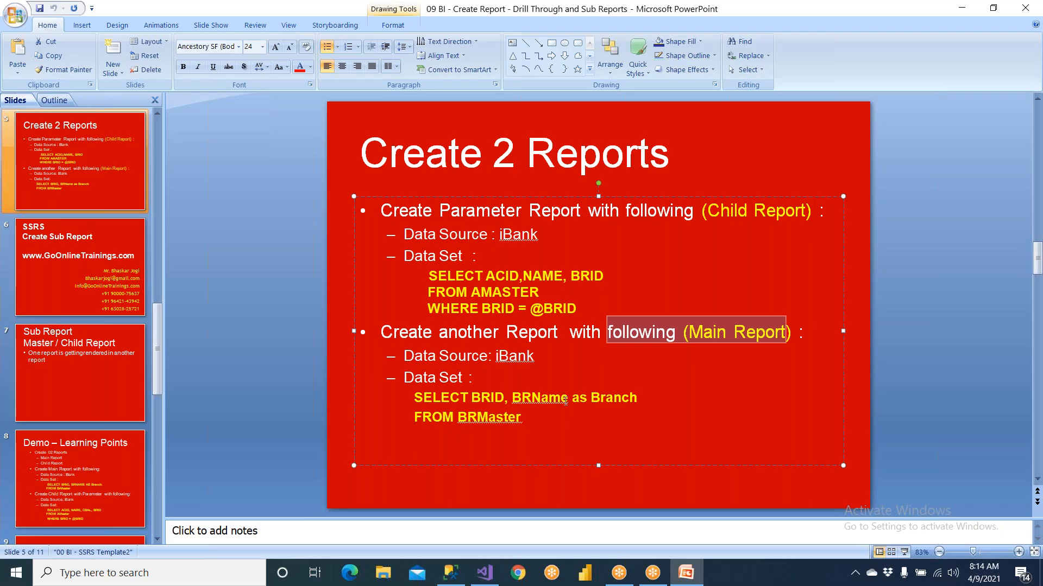
pyautogui.moveTo(415, 398); pyautogui.dragTo(522, 418)
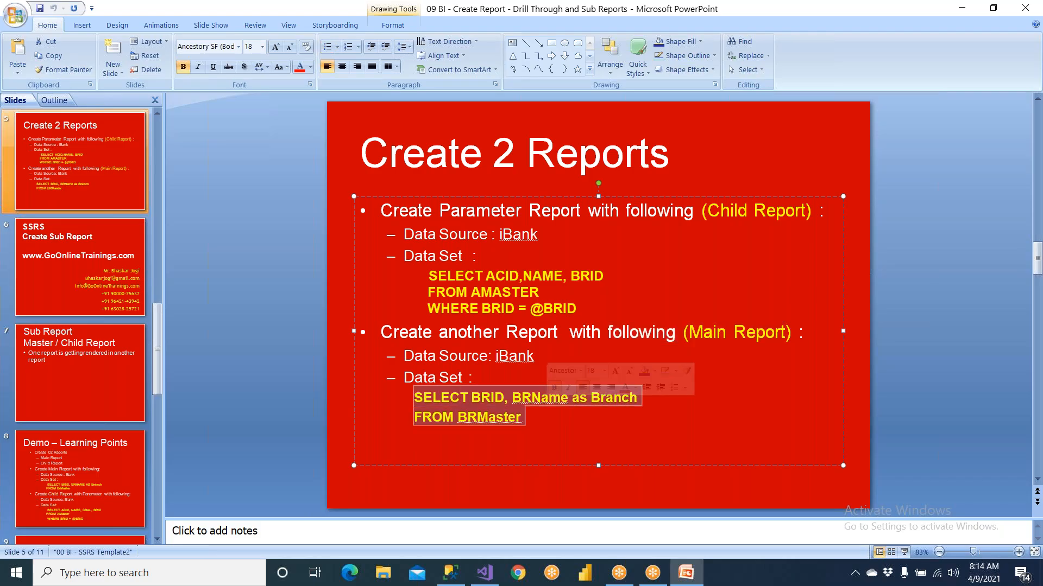
pyautogui.click(451, 573)
pyautogui.click(263, 183)
pyautogui.press('Return')
pyautogui.press('Return')
pyautogui.write('--')
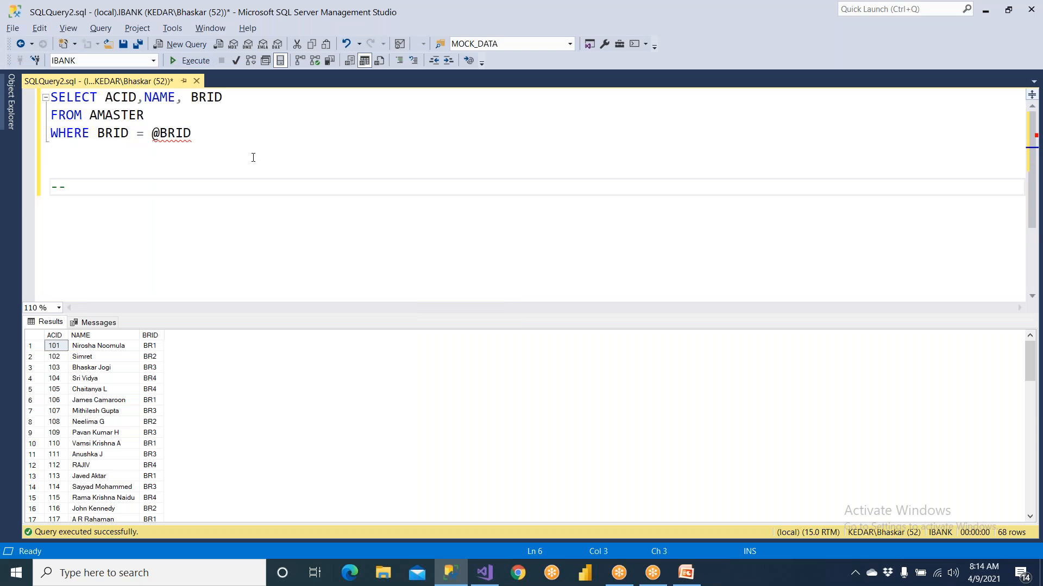
pyautogui.write('Parent')
pyautogui.write('SELECT BRID, BRName as Branch FROM BRMaster')
pyautogui.click(113, 187)
pyautogui.press('Return')
# Expand the IBANK database's tables in the docked Object Explorer and locate the BRMASTER table used by the parent query
pyautogui.moveTo(153, 223); pyautogui.dragTo(84, 224)
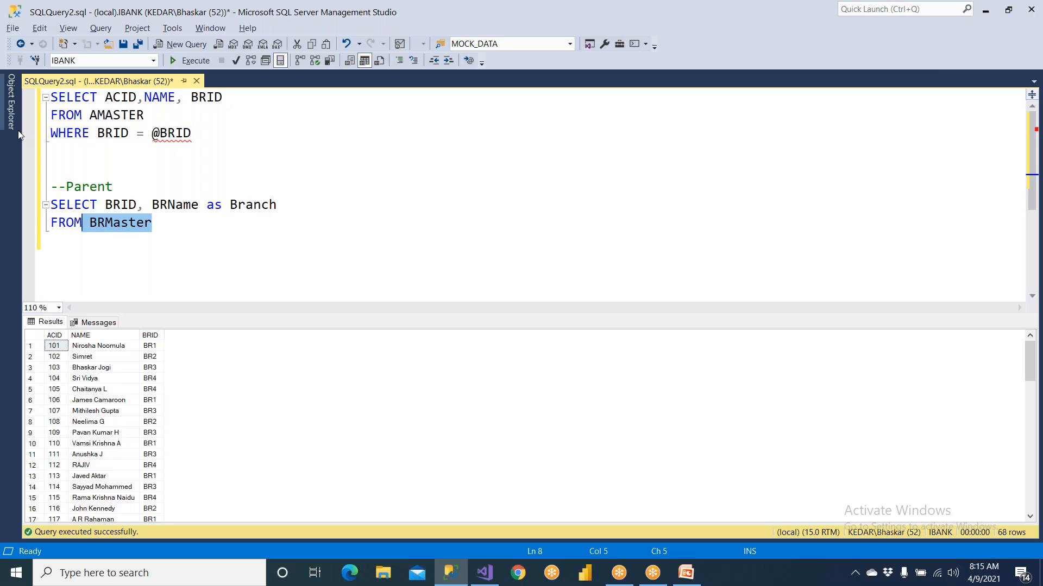
pyautogui.click(11, 115)
pyautogui.doubleClick(69, 269)
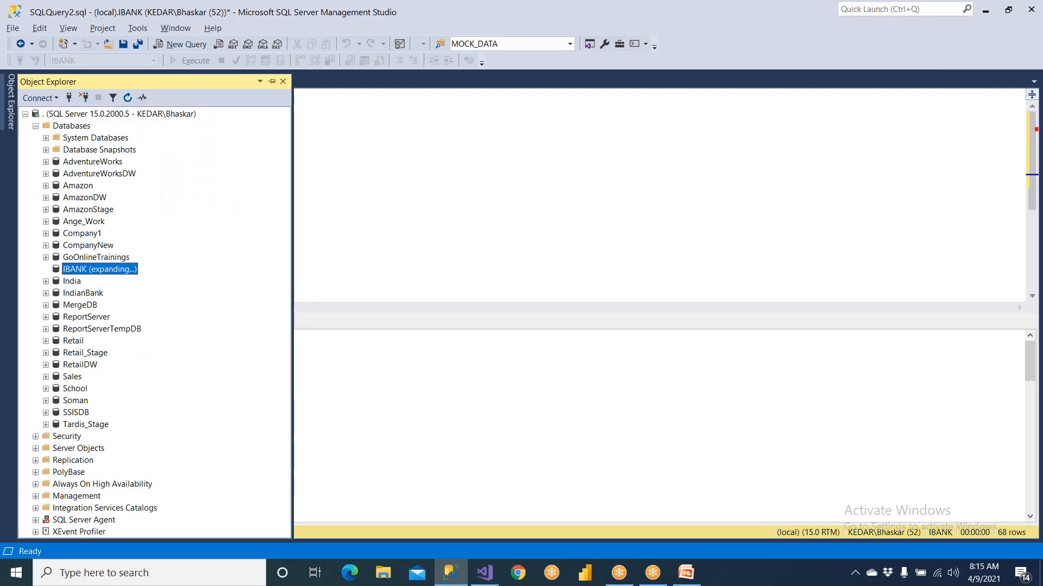
pyautogui.click(271, 82)
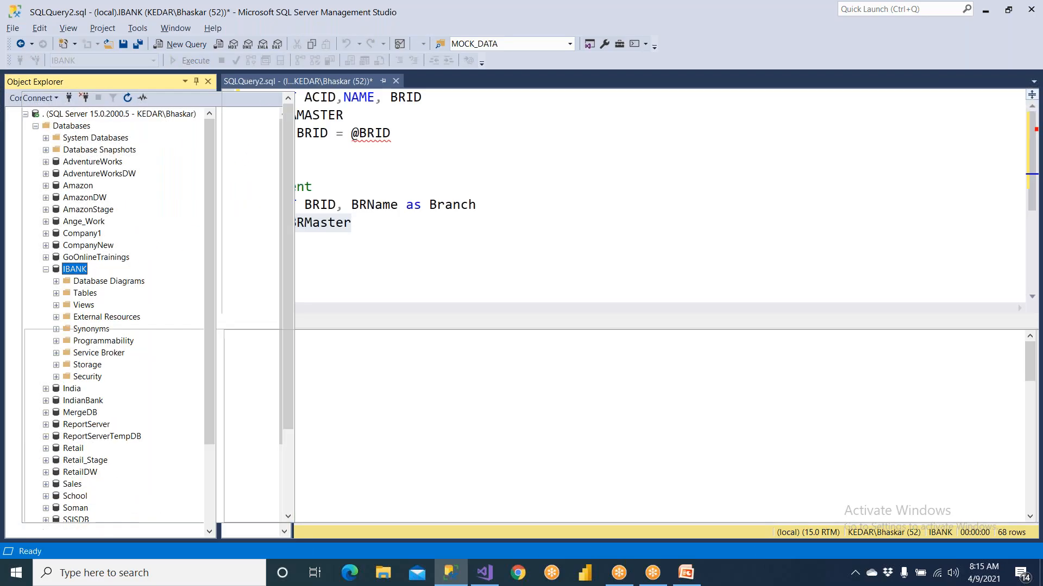
pyautogui.doubleClick(77, 292)
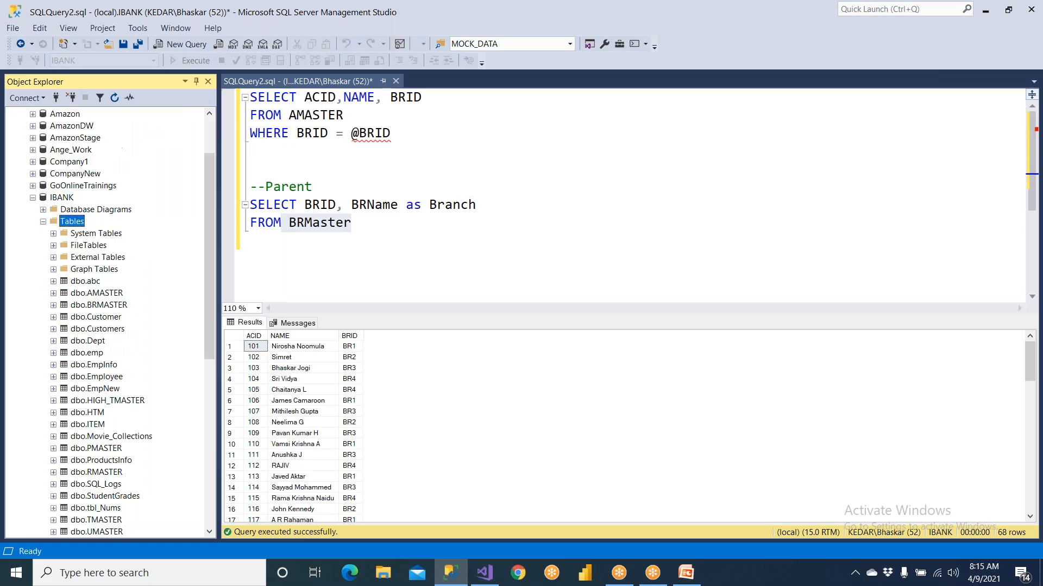
pyautogui.click(104, 306)
# Execute only the parent query on BRMaster and copy its text
pyautogui.moveTo(356, 223); pyautogui.dragTo(222, 212)
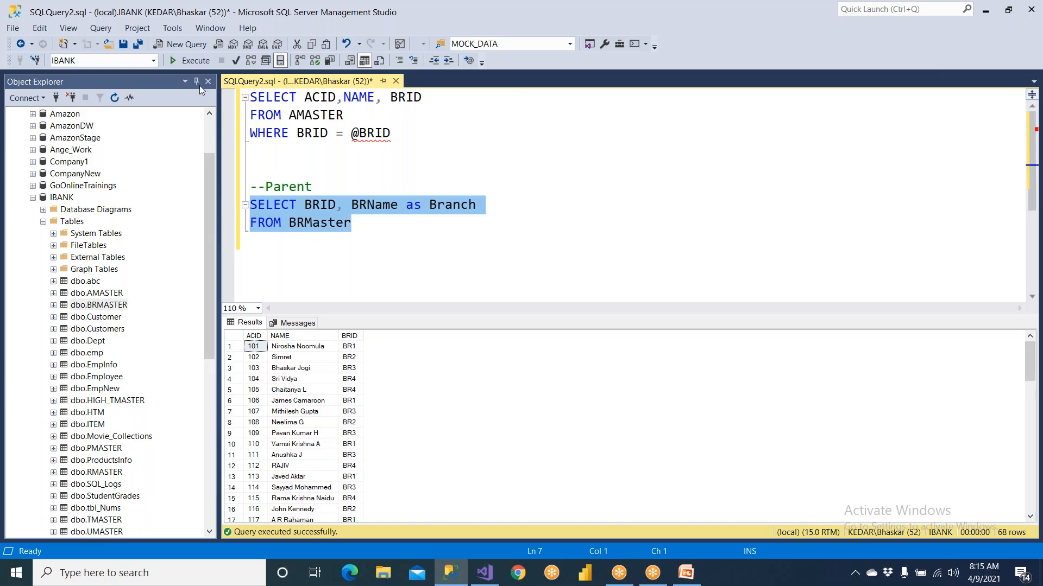
pyautogui.click(194, 64)
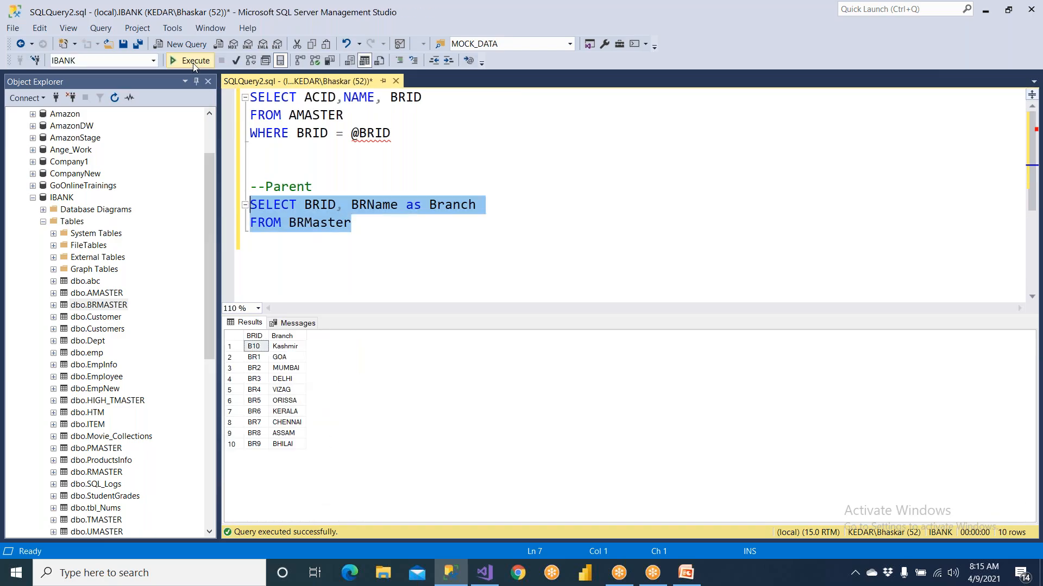
pyautogui.rightClick(328, 212)
pyautogui.click(348, 242)
# Switch to Visual Studio and add a new report named ParentReport to the Reports folder, based on AmazonReportTemplate
pyautogui.click(484, 573)
pyautogui.click(1030, 129)
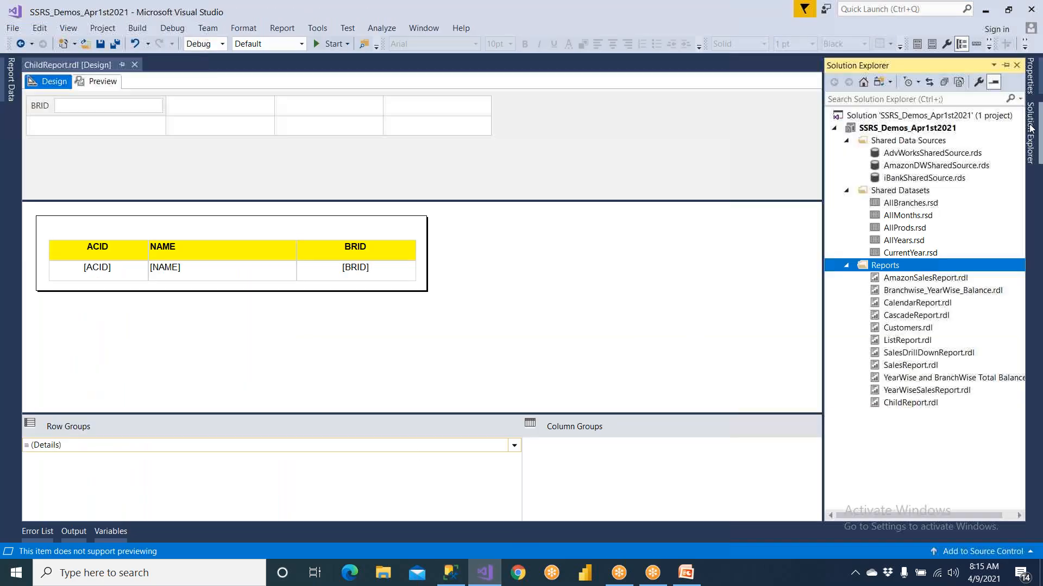
pyautogui.rightClick(897, 268)
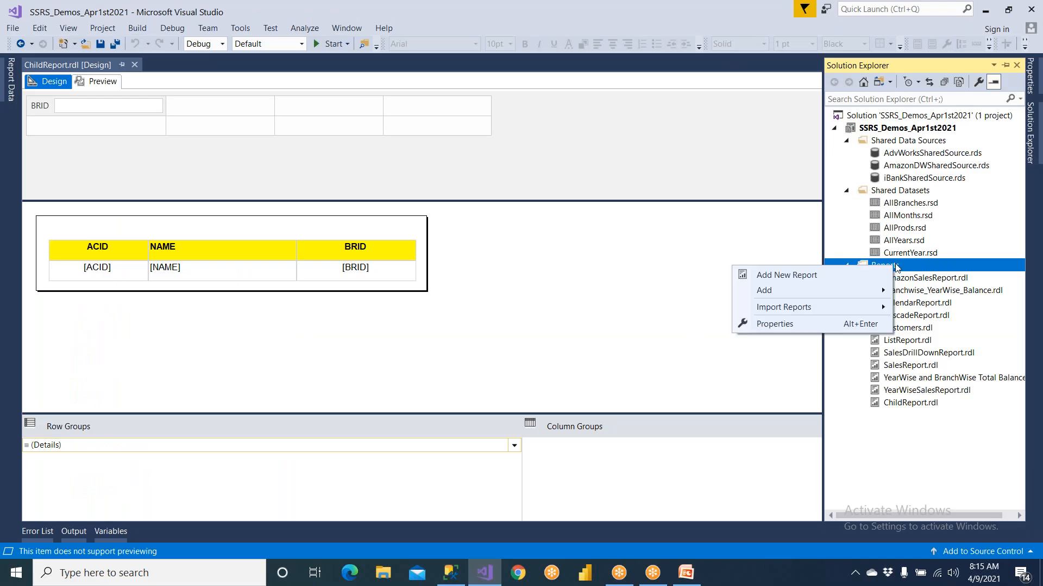
pyautogui.moveTo(764, 298)
pyautogui.click(695, 293)
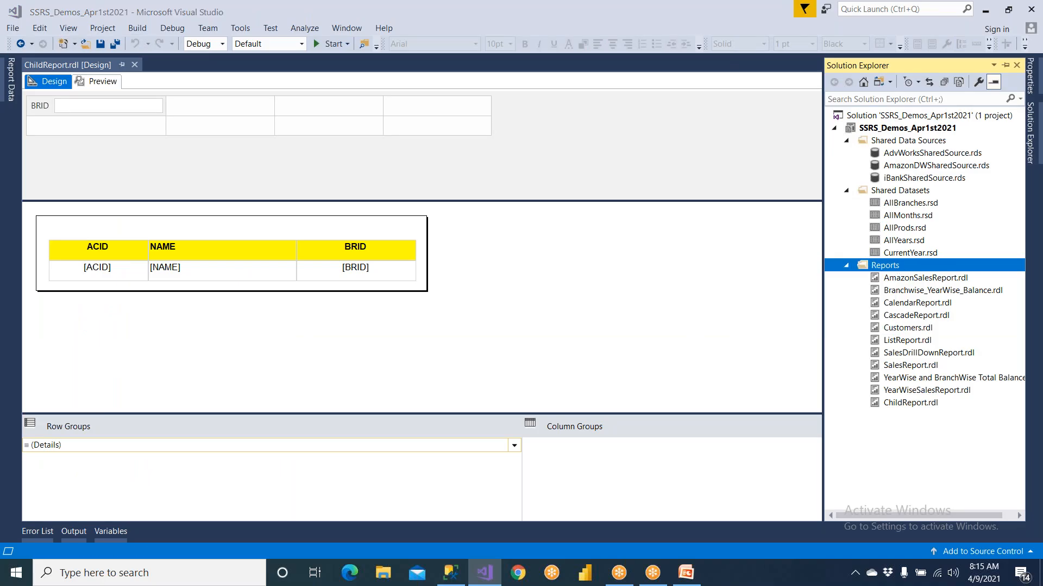
pyautogui.click(446, 191)
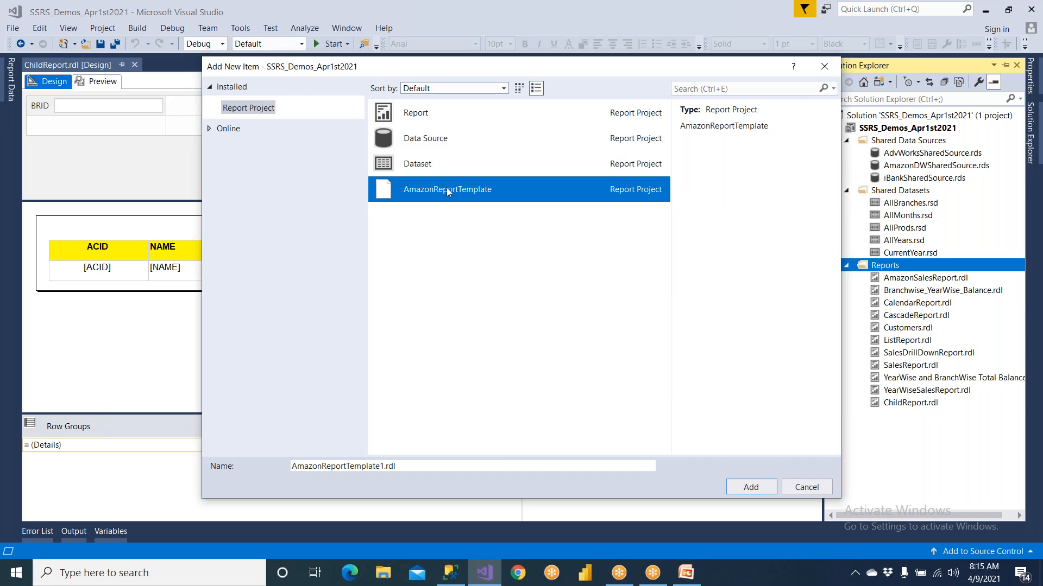
pyautogui.click(426, 465)
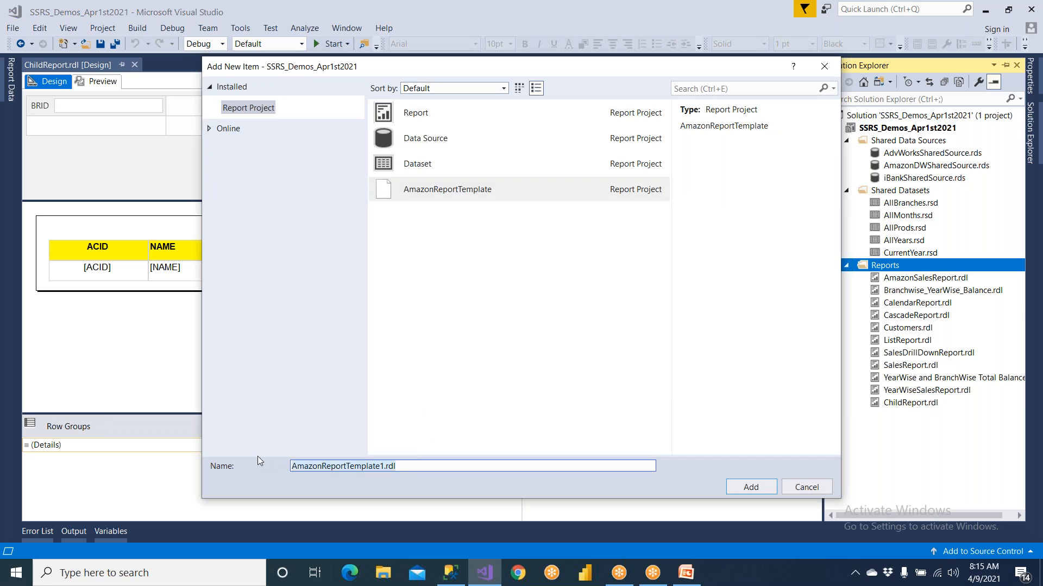
pyautogui.hotkey('ctrl', 'a')
pyautogui.write('Parent')
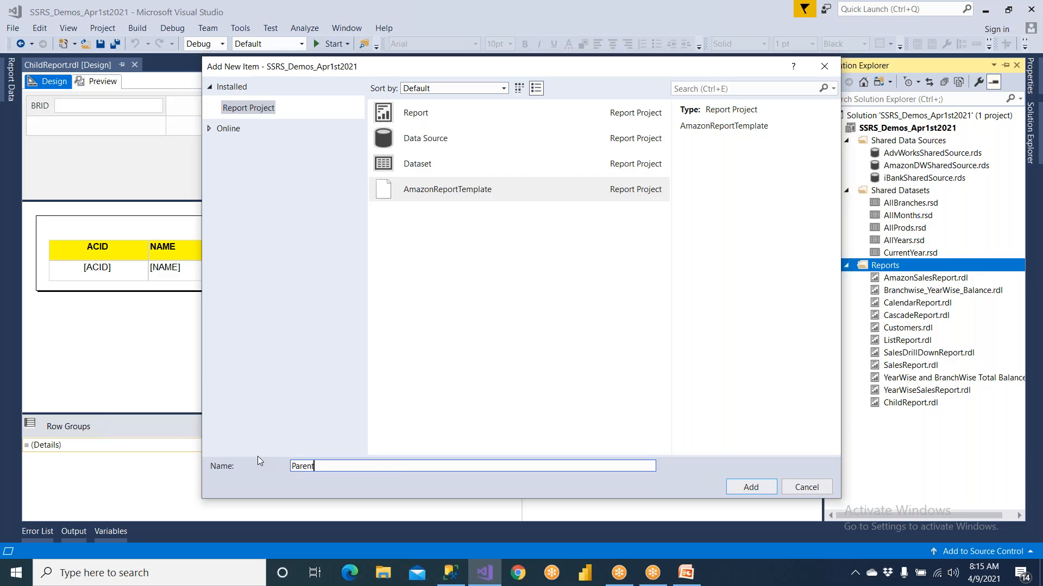
pyautogui.write('Report')
pyautogui.click(737, 487)
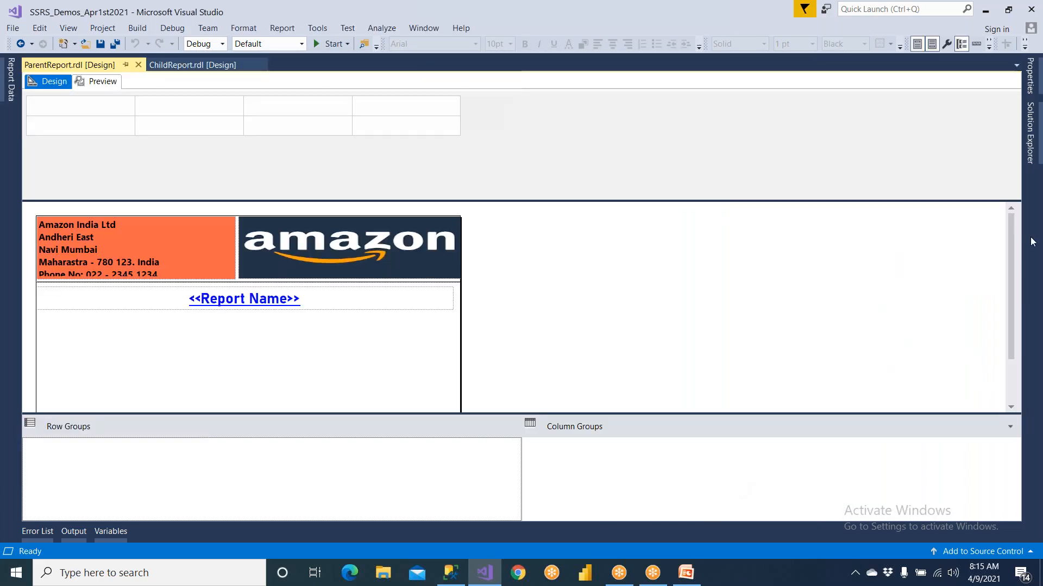
pyautogui.click(1028, 119)
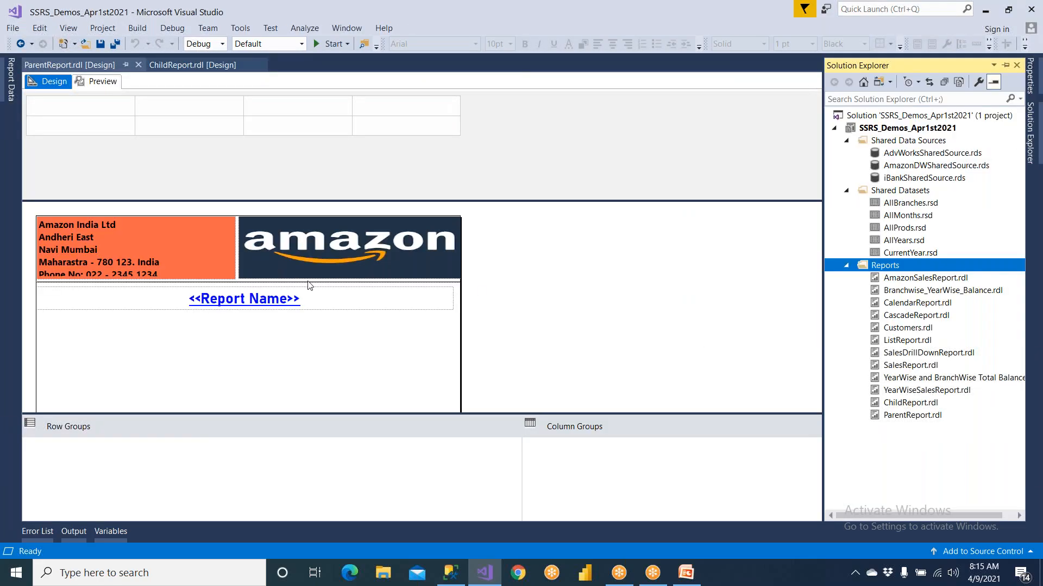
# Replace the <<Report Name>> placeholder in ParentReport with the title "Branches and Its Customers"
pyautogui.click(243, 303)
pyautogui.moveTo(302, 298); pyautogui.dragTo(160, 300)
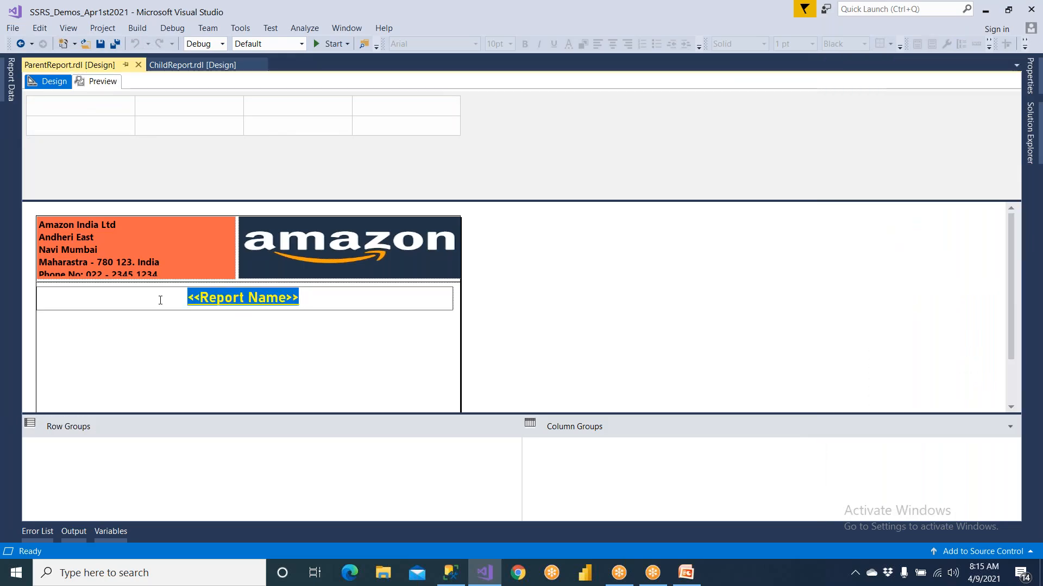
pyautogui.write('Bratc')
pyautogui.press('BackSpace')
pyautogui.press('BackSpace')
pyautogui.write('n')
pyautogui.press('BackSpace')
pyautogui.write('nch')
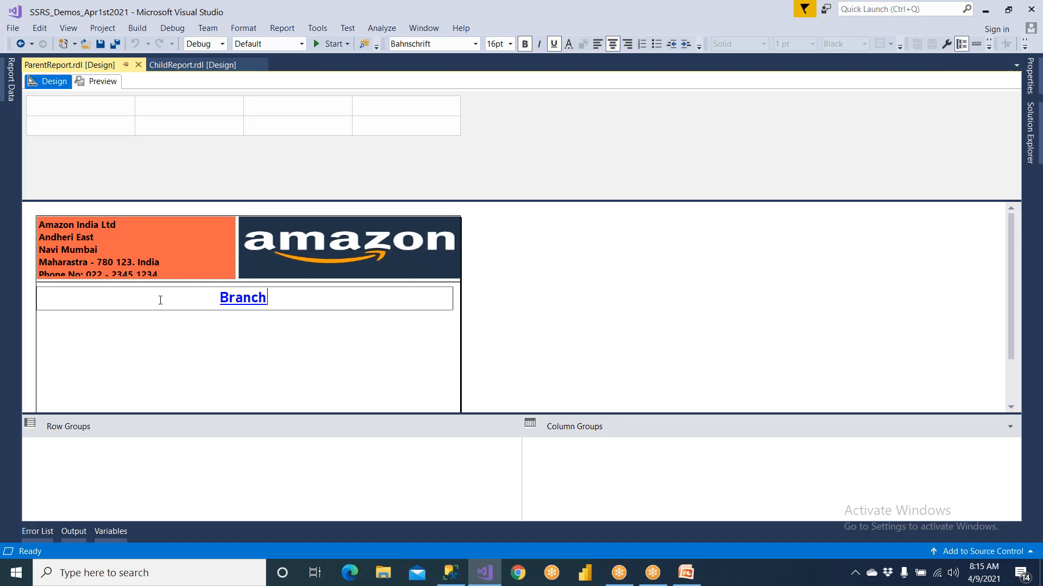
pyautogui.write('es and')
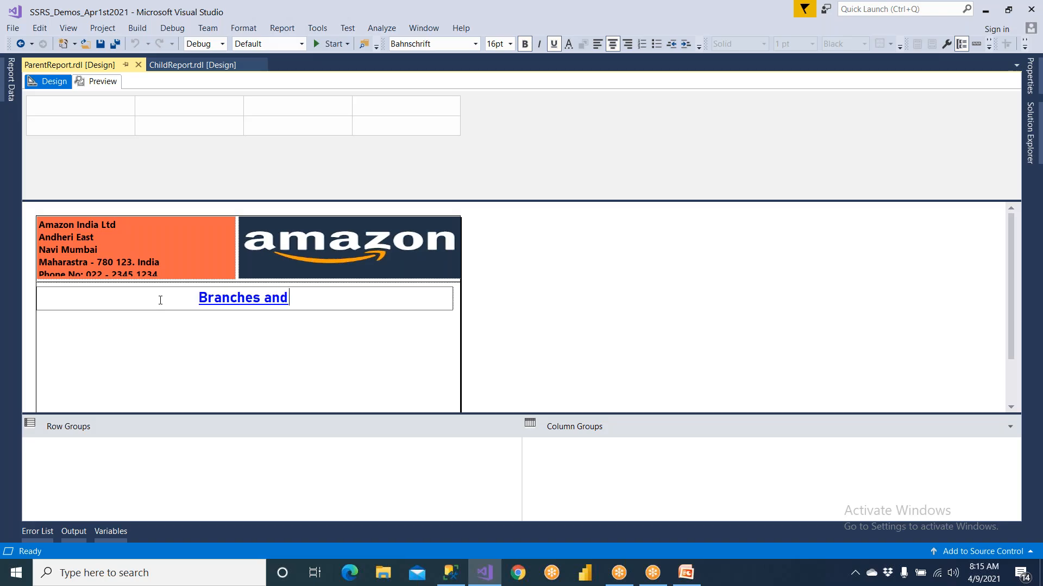
pyautogui.write(' Its Cu')
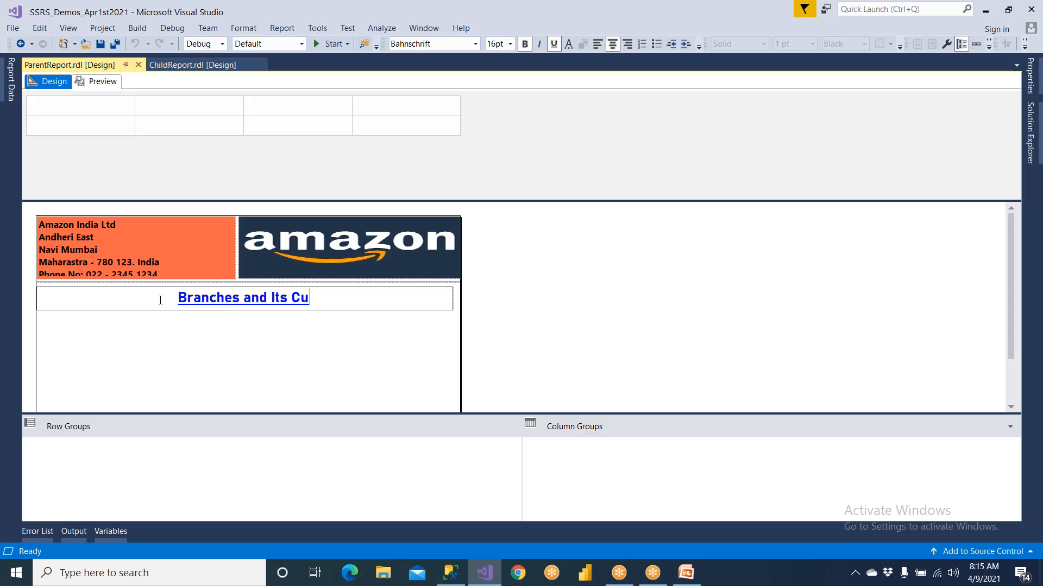
pyautogui.write('stomers')
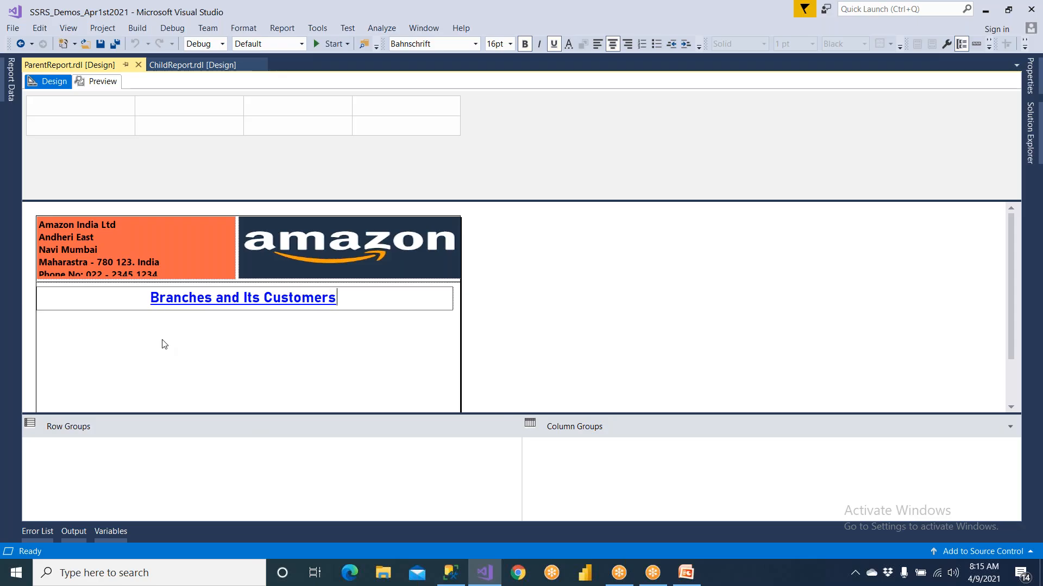
# Add a report data source named iBank that references the shared data source iBankSharedSource
pyautogui.click(11, 82)
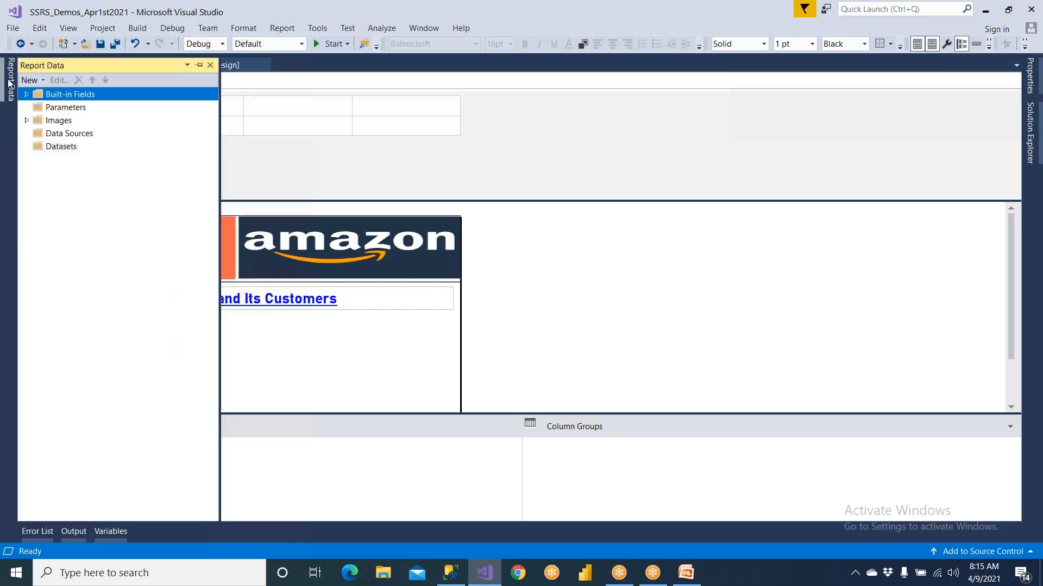
pyautogui.rightClick(56, 136)
pyautogui.click(61, 143)
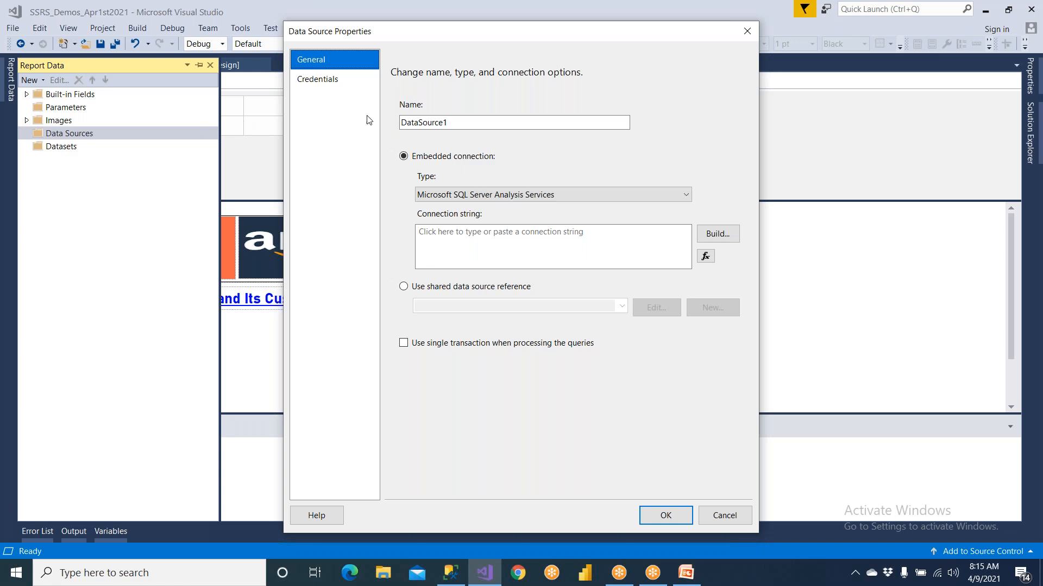
pyautogui.write('iBank')
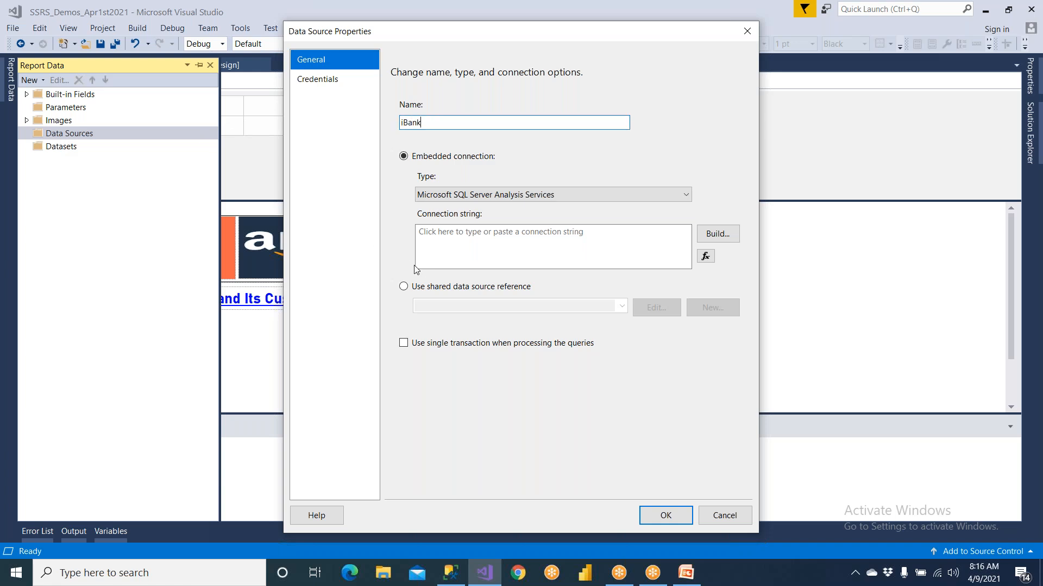
pyautogui.click(423, 285)
pyautogui.click(622, 307)
pyautogui.click(513, 347)
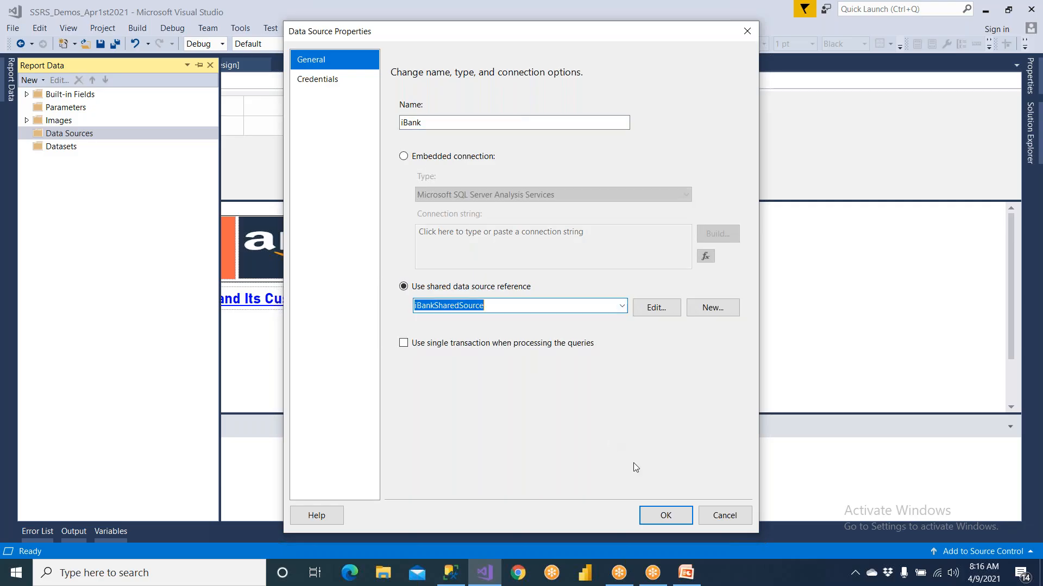
pyautogui.click(668, 516)
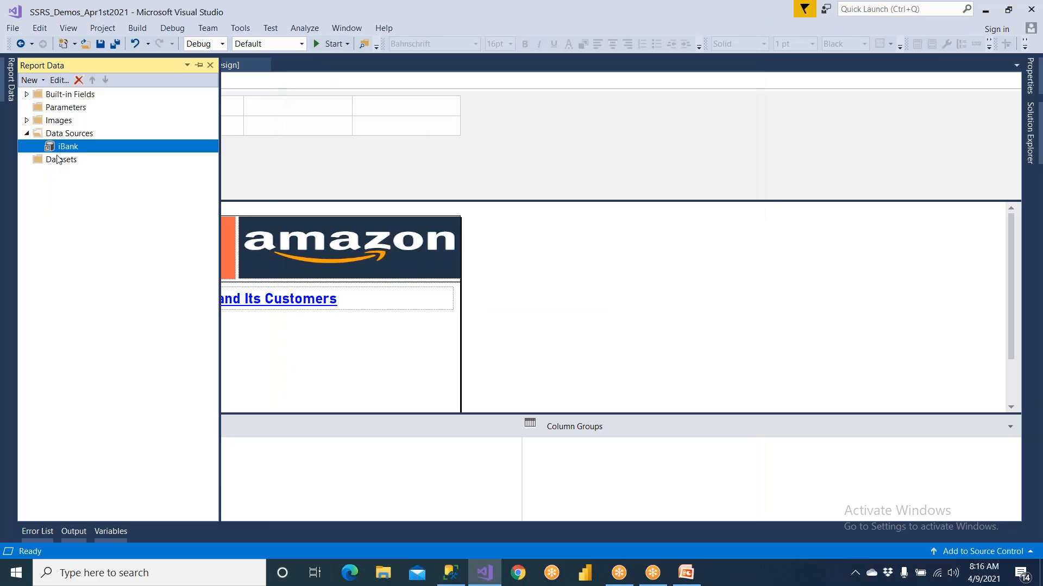
# Add an embedded dataset named MainSET on the iBank data source, using the copied BRMaster query
pyautogui.rightClick(58, 159)
pyautogui.click(73, 165)
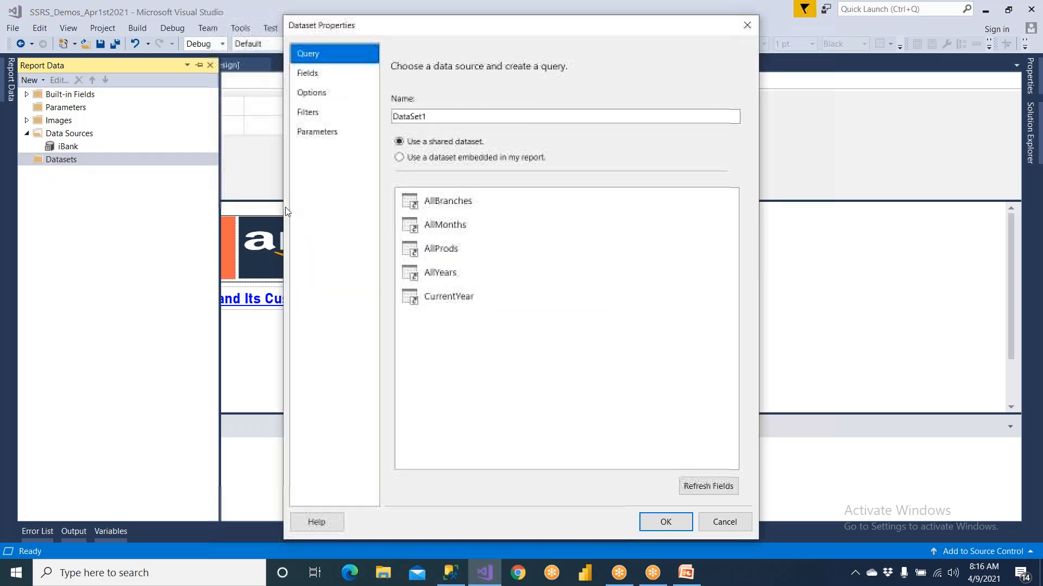
pyautogui.write('MA')
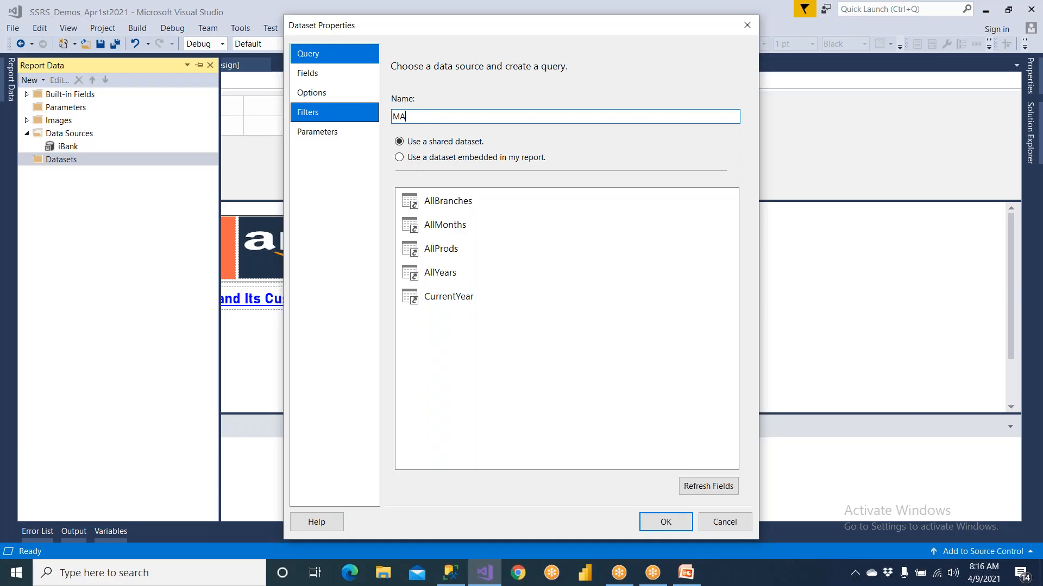
pyautogui.write('inSET')
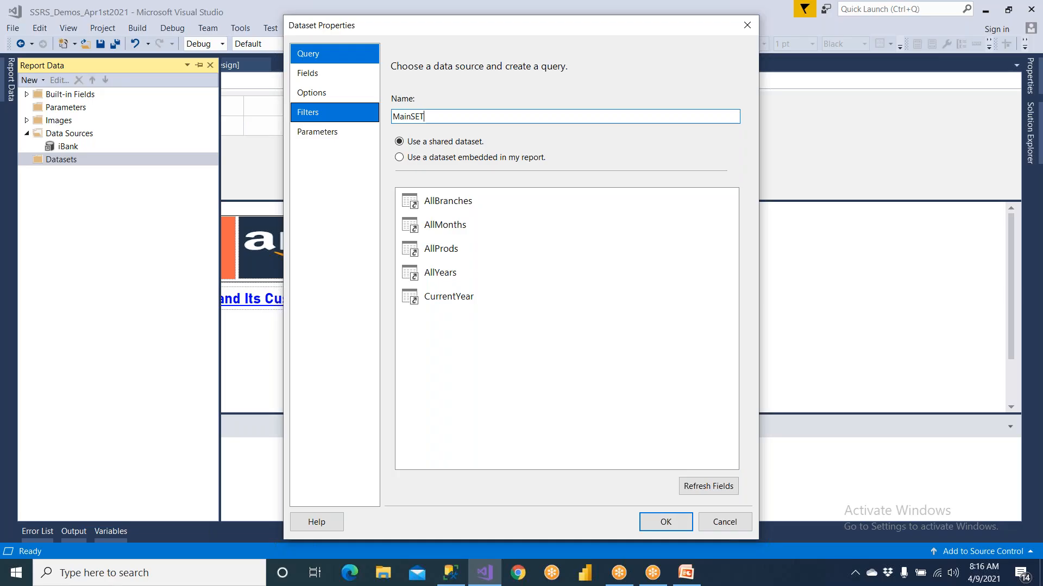
pyautogui.click(455, 158)
pyautogui.click(456, 204)
pyautogui.click(454, 218)
pyautogui.click(448, 331)
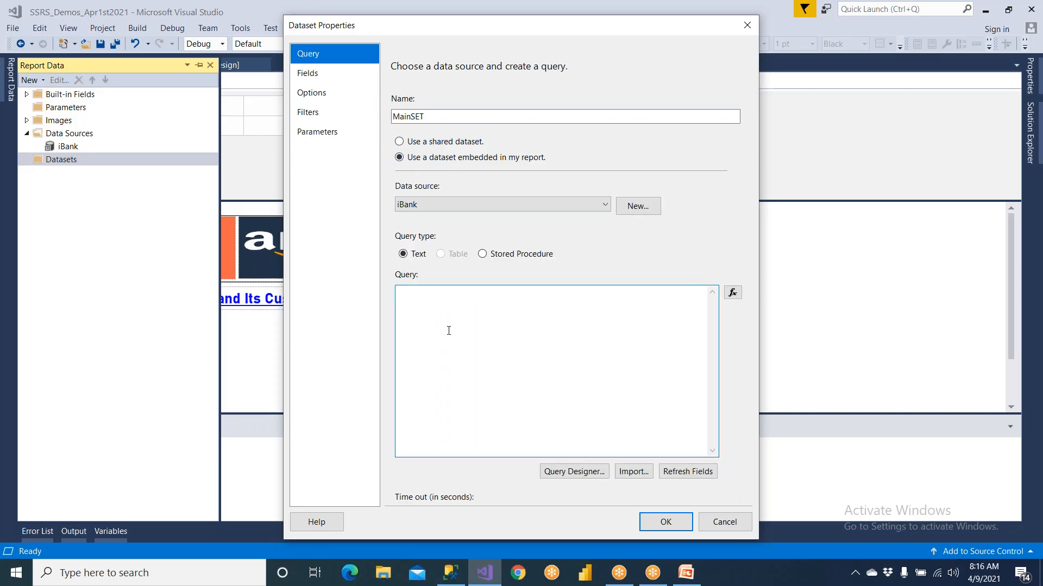
pyautogui.write('SELECT BRID, BRName as Branch FROM BRMaster')
pyautogui.click(660, 523)
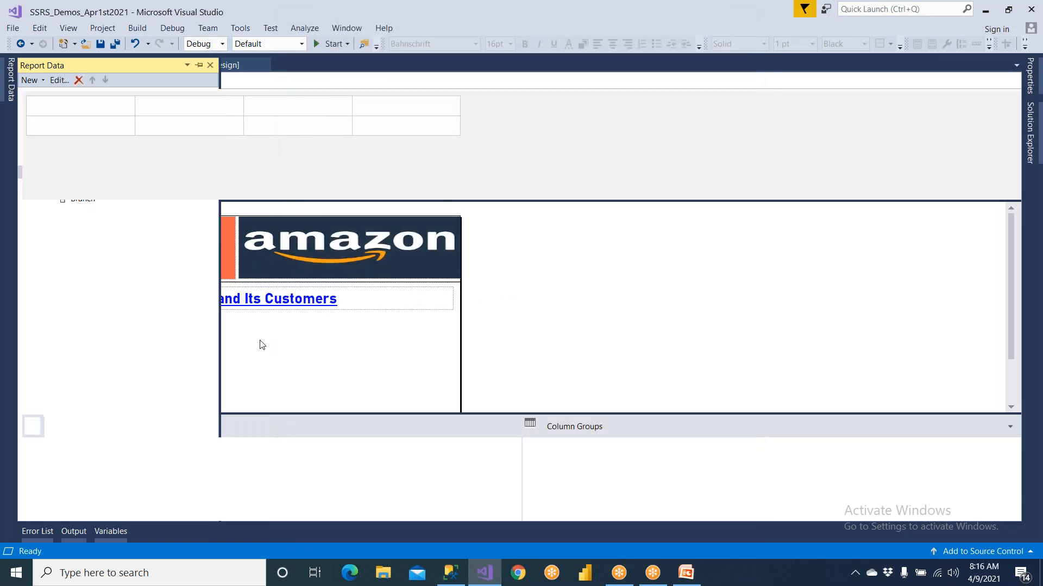
# Insert a table below the report title and fill its first two columns with the BRID and Branch fields
pyautogui.rightClick(106, 334)
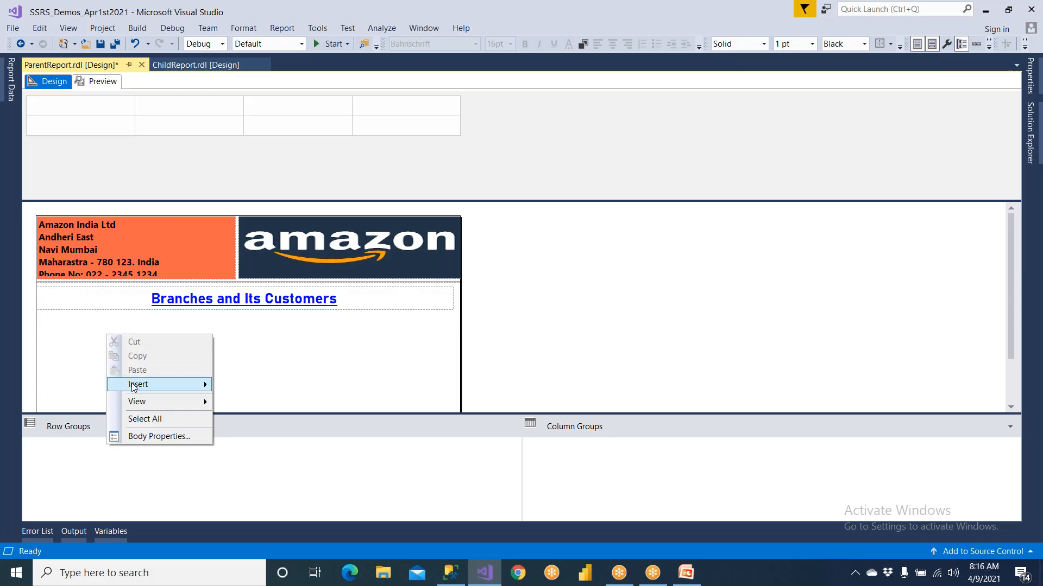
pyautogui.moveTo(163, 384)
pyautogui.click(245, 396)
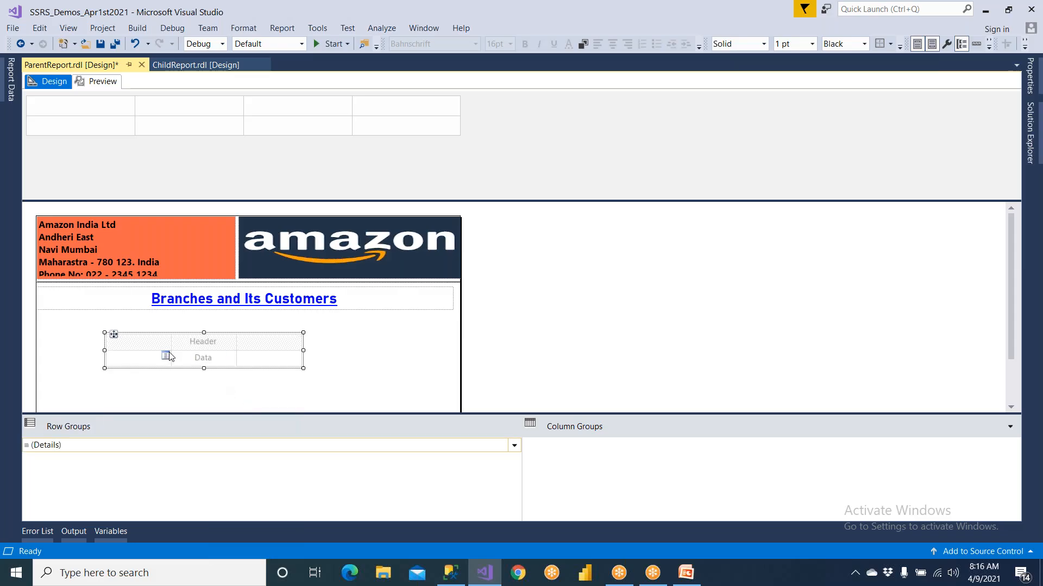
pyautogui.click(167, 356)
pyautogui.click(182, 367)
pyautogui.click(230, 357)
pyautogui.click(238, 382)
# Delete the table's empty third column and select the whole table
pyautogui.rightClick(252, 325)
pyautogui.click(296, 343)
pyautogui.click(101, 329)
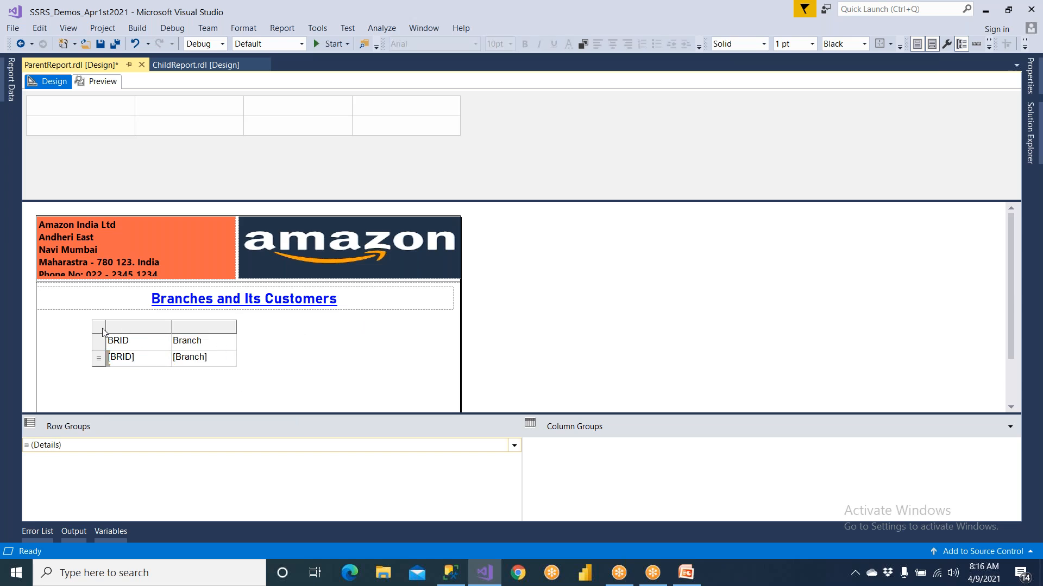
# Reposition the table under the report title, widen it, and center the text of its BRID column
pyautogui.moveTo(114, 334); pyautogui.dragTo(85, 320)
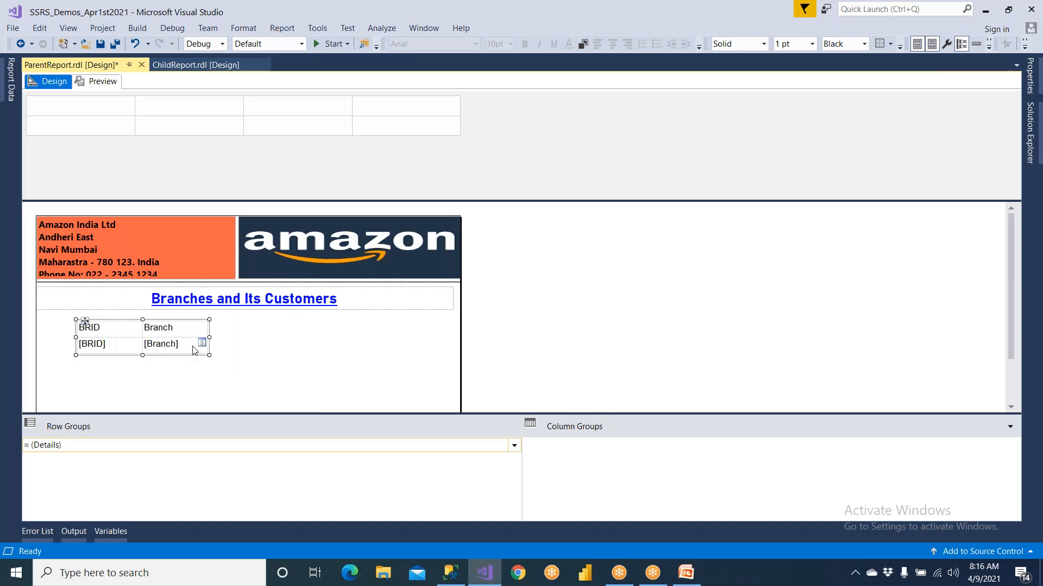
pyautogui.moveTo(208, 336); pyautogui.dragTo(362, 337)
pyautogui.click(174, 338)
pyautogui.click(175, 315)
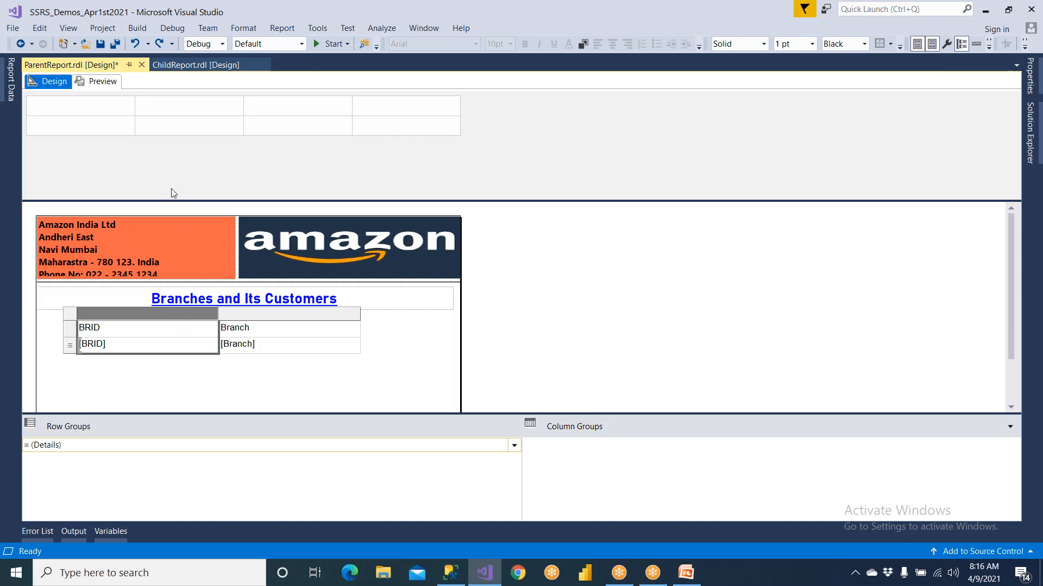
pyautogui.click(612, 45)
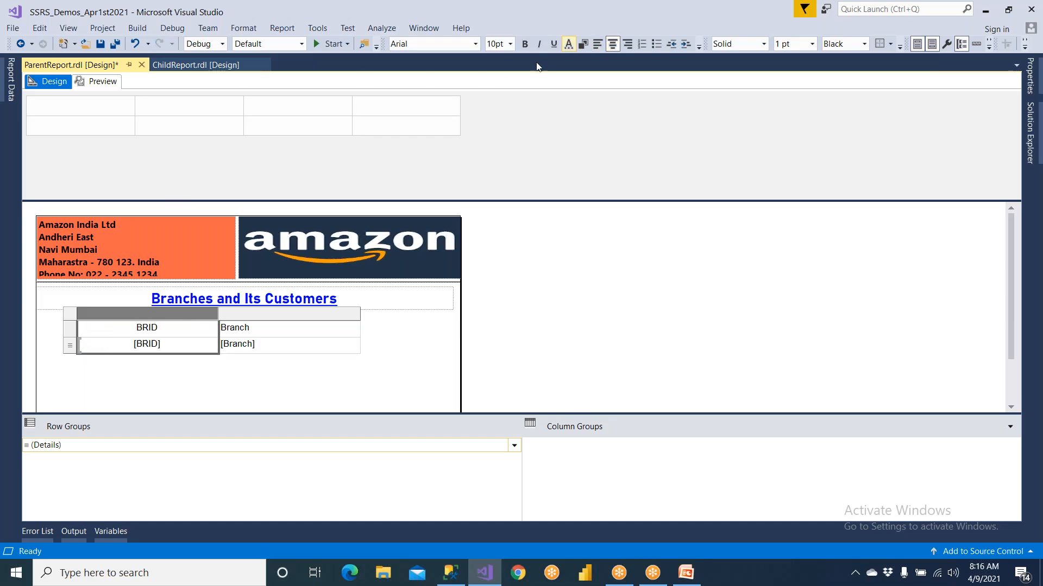
# Format the table's header row with a cyan background fill and bold text
pyautogui.click(71, 329)
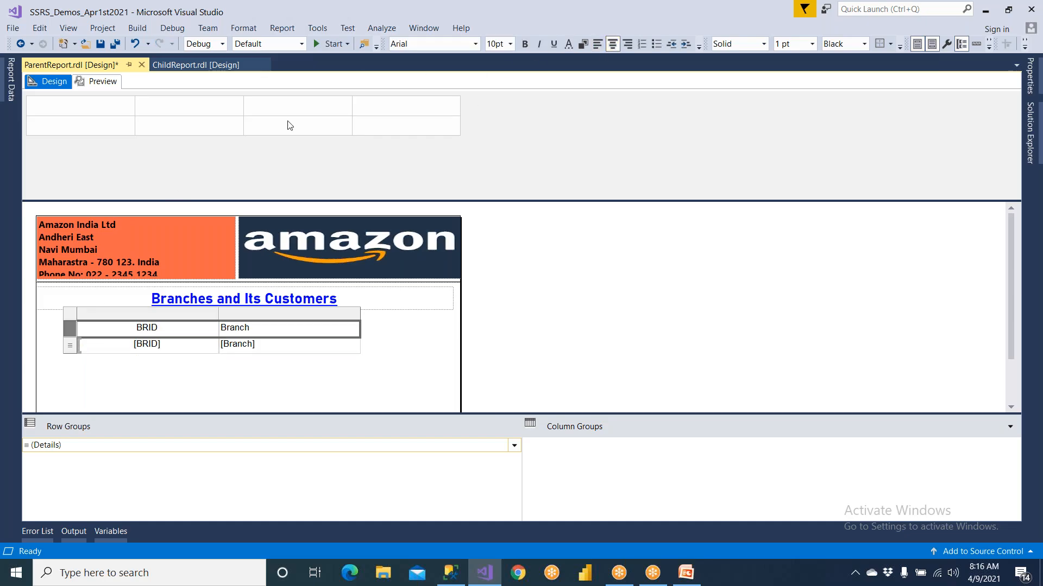
pyautogui.click(582, 44)
pyautogui.click(552, 299)
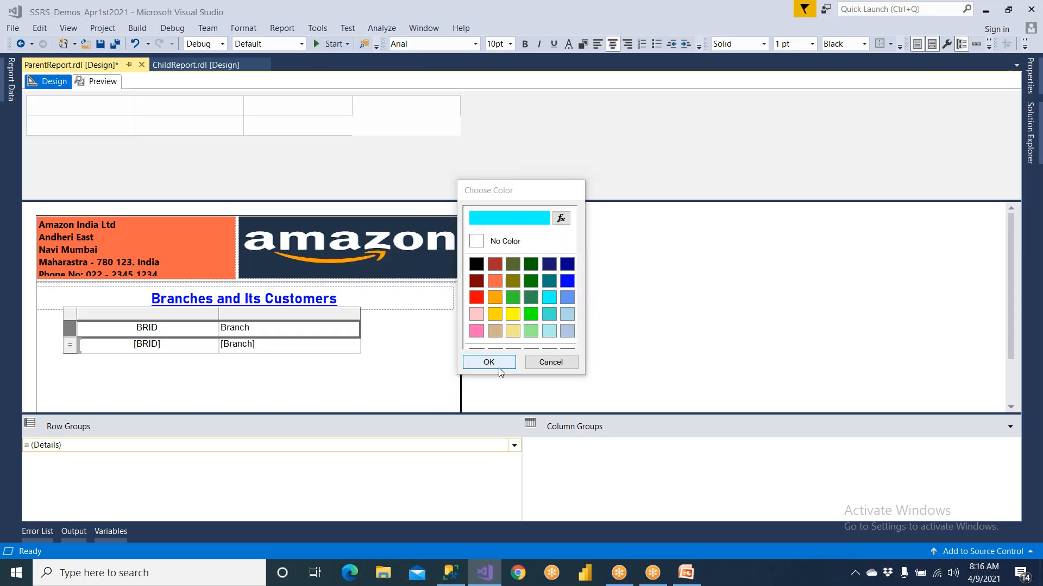
pyautogui.click(498, 367)
pyautogui.click(526, 45)
pyautogui.click(501, 362)
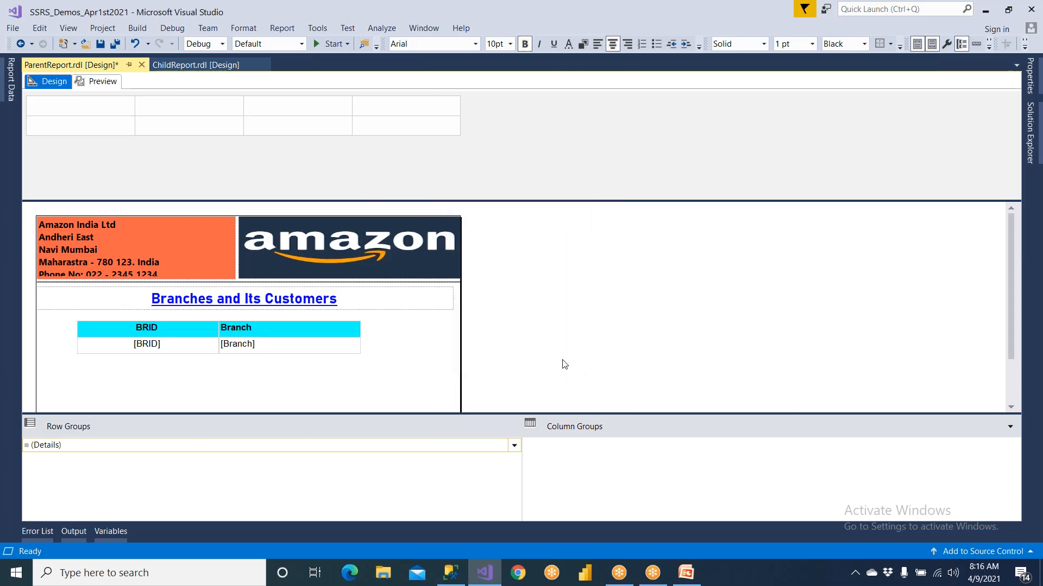
# Reduce the empty body space below the table and save ParentReport
pyautogui.click(1011, 408)
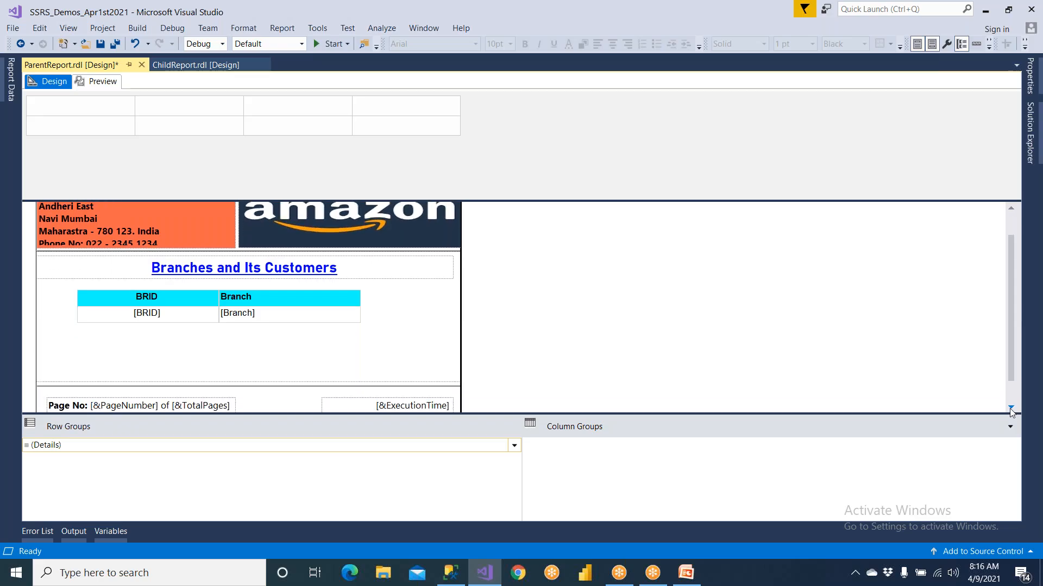
pyautogui.moveTo(332, 361); pyautogui.dragTo(333, 328)
pyautogui.click(100, 44)
# Preview the branch list in ParentReport, return to its design view and save
pyautogui.click(100, 81)
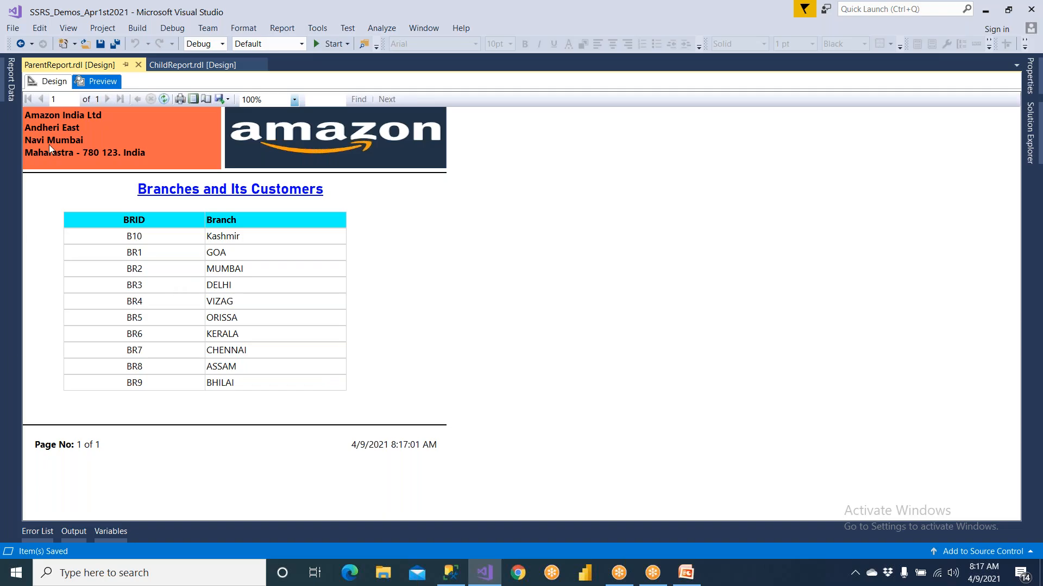
pyautogui.click(55, 82)
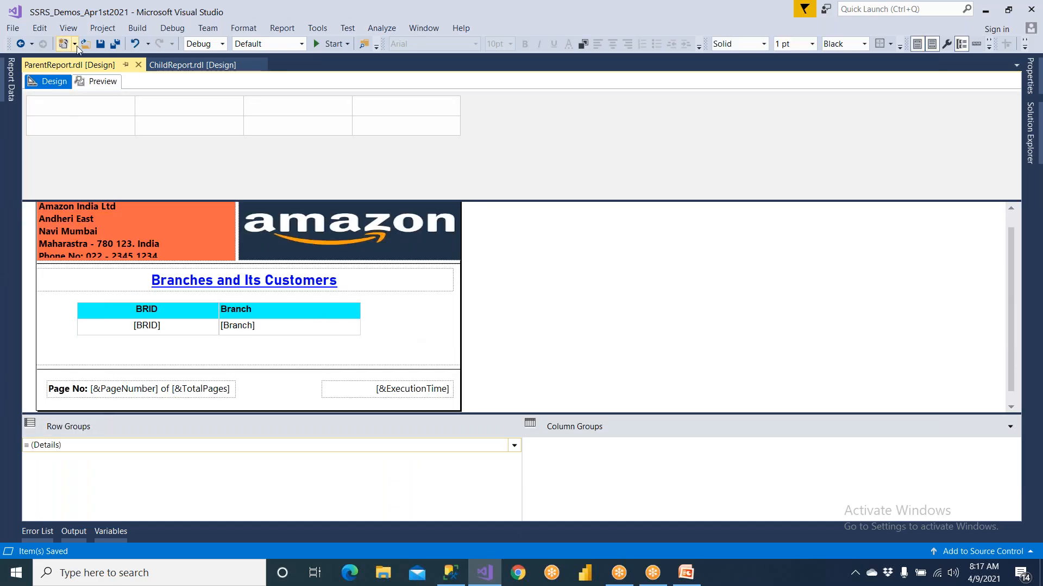
pyautogui.click(101, 44)
# Compare the ParentReport and ChildReport designs and check the BRID parameter in ChildReport's preview
pyautogui.click(198, 66)
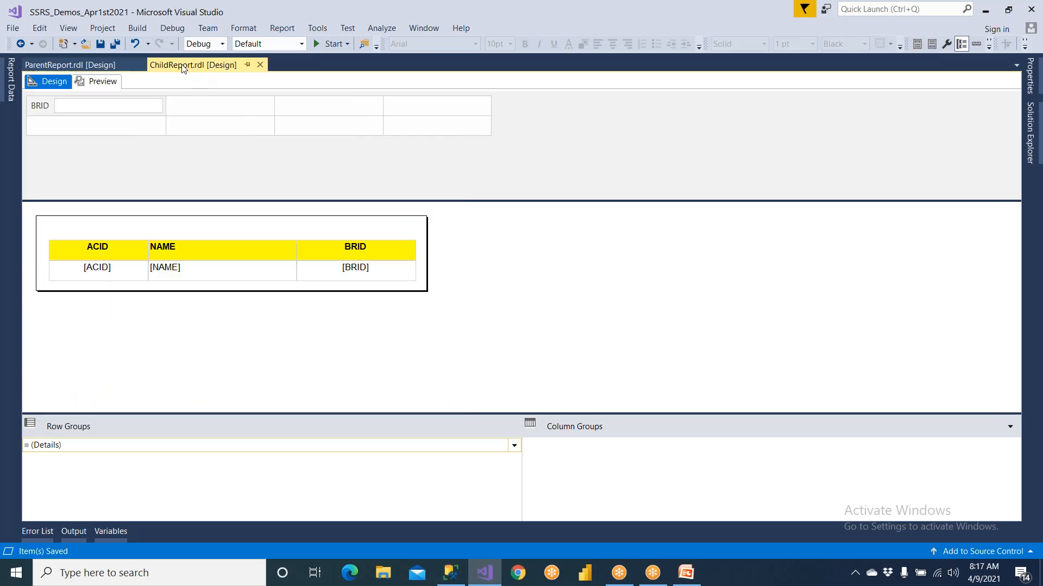
pyautogui.click(89, 67)
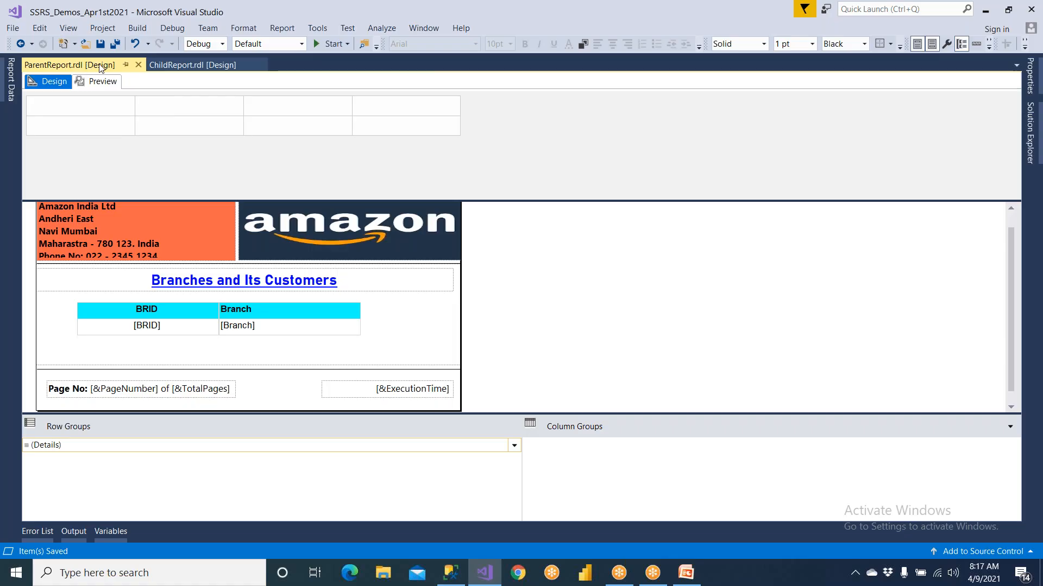
pyautogui.click(179, 65)
pyautogui.click(112, 65)
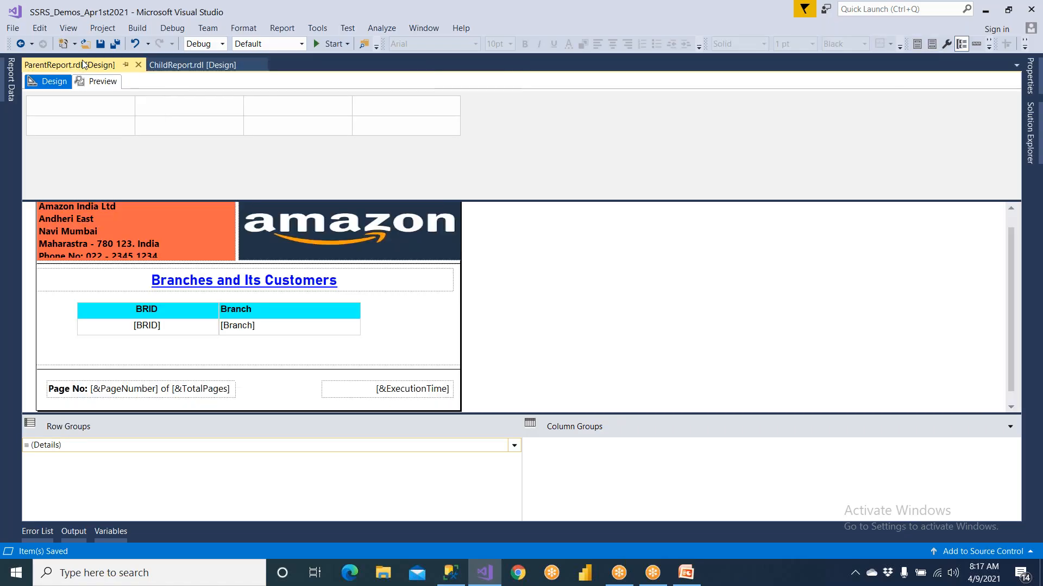
pyautogui.click(175, 63)
pyautogui.click(110, 66)
pyautogui.click(179, 65)
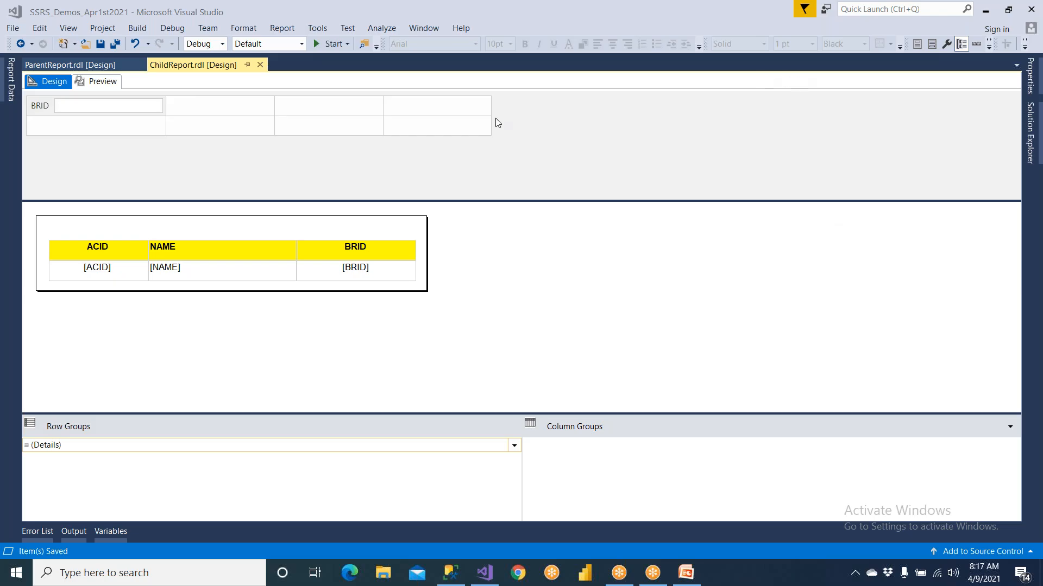
pyautogui.click(87, 83)
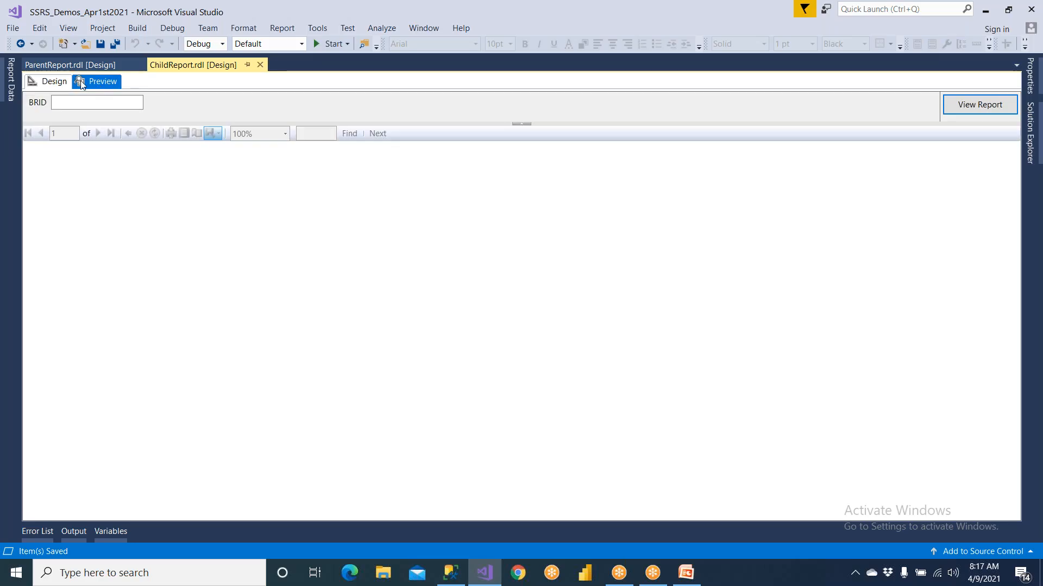
# Return to ParentReport and examine the fields of its MainSET dataset in the report data
pyautogui.click(66, 69)
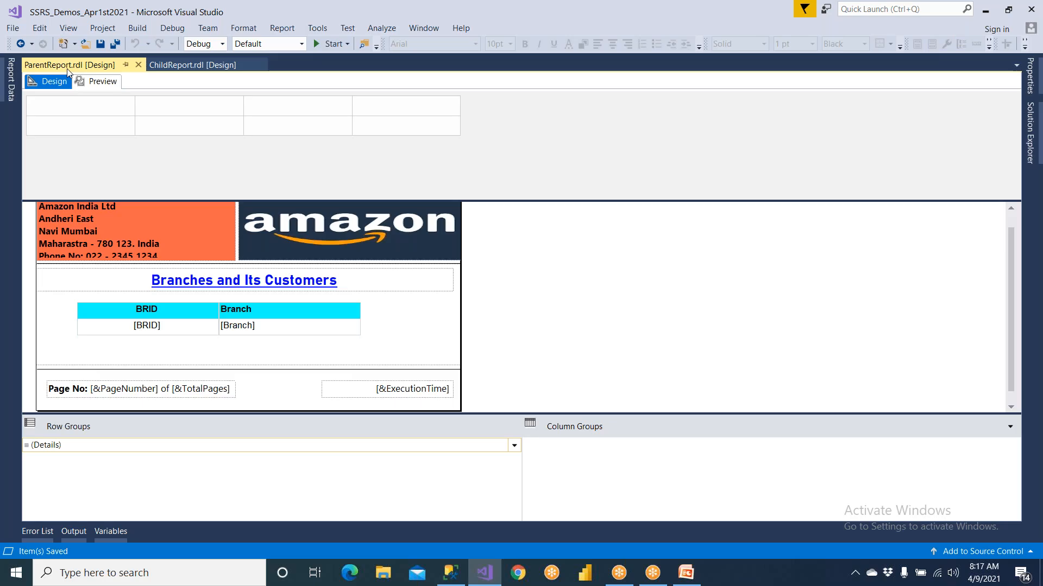
pyautogui.click(11, 81)
pyautogui.click(38, 173)
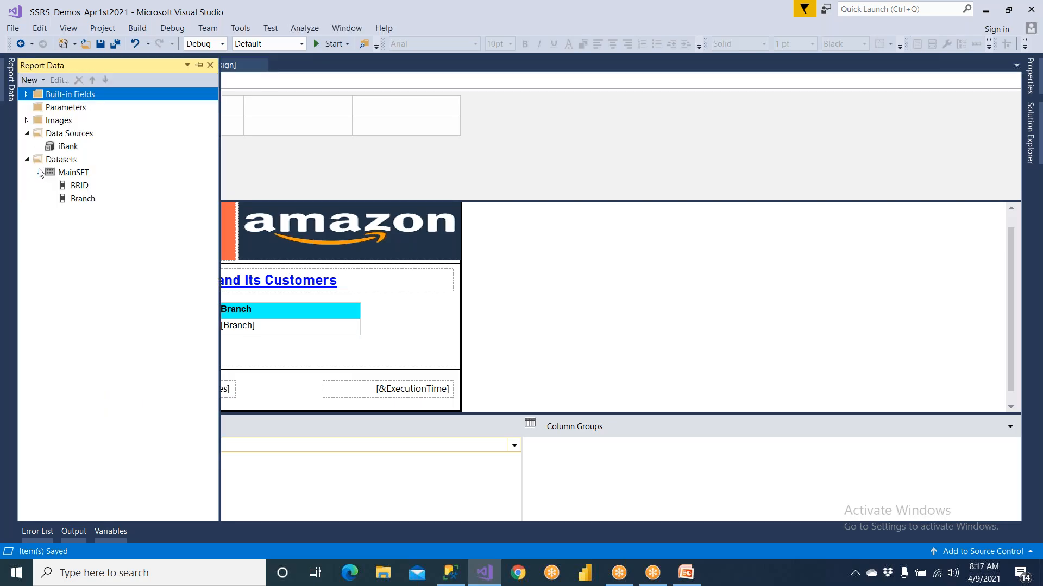
pyautogui.click(263, 170)
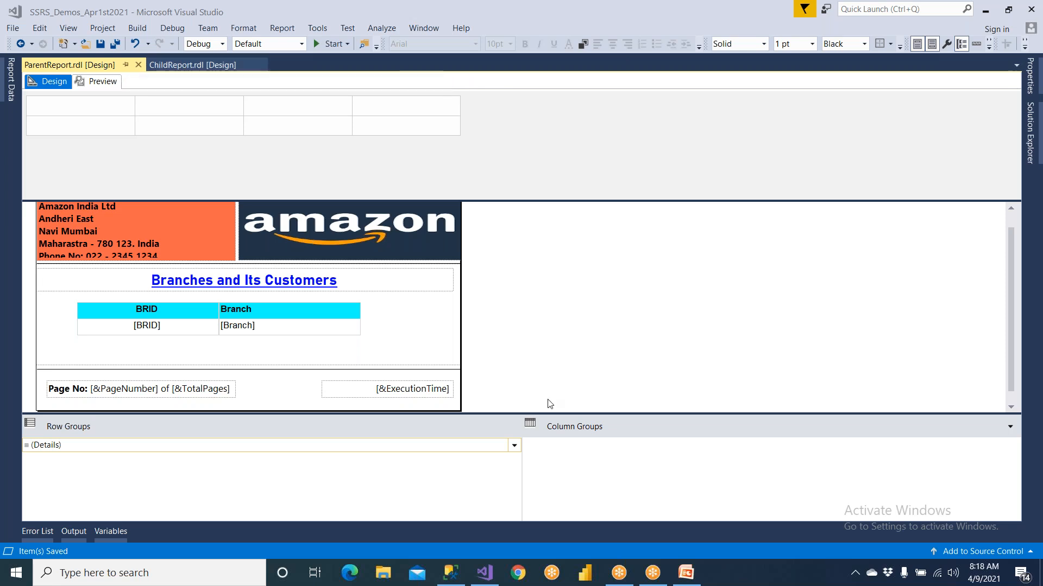
# Switch to PowerPoint, review the drill-through title and agenda slides as a slide show, and return to Visual Studio
pyautogui.click(686, 575)
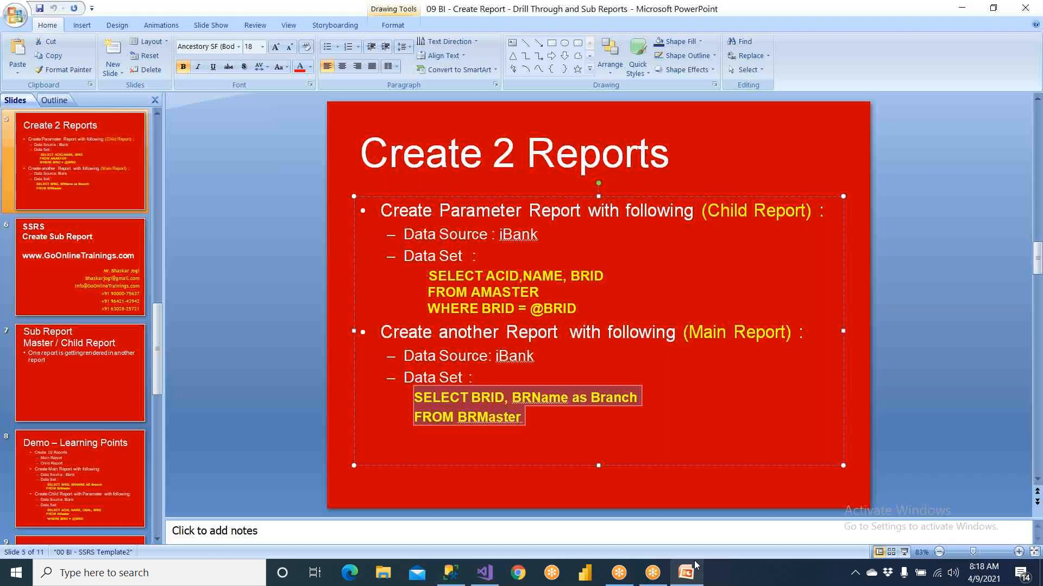
pyautogui.hotkey('shift', 'F5')
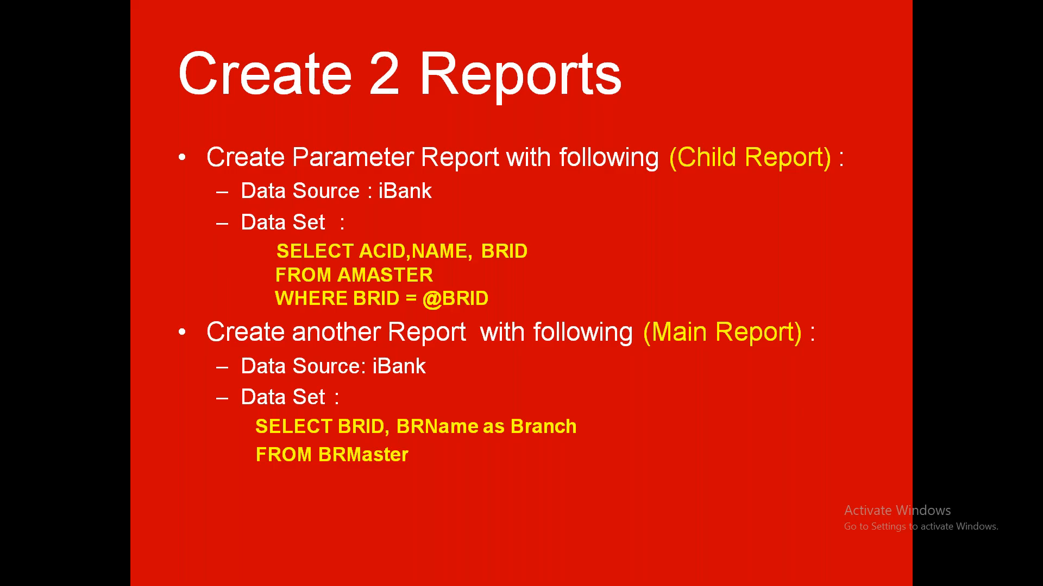
pyautogui.press('Left')
pyautogui.press('Left')
pyautogui.press('Left')
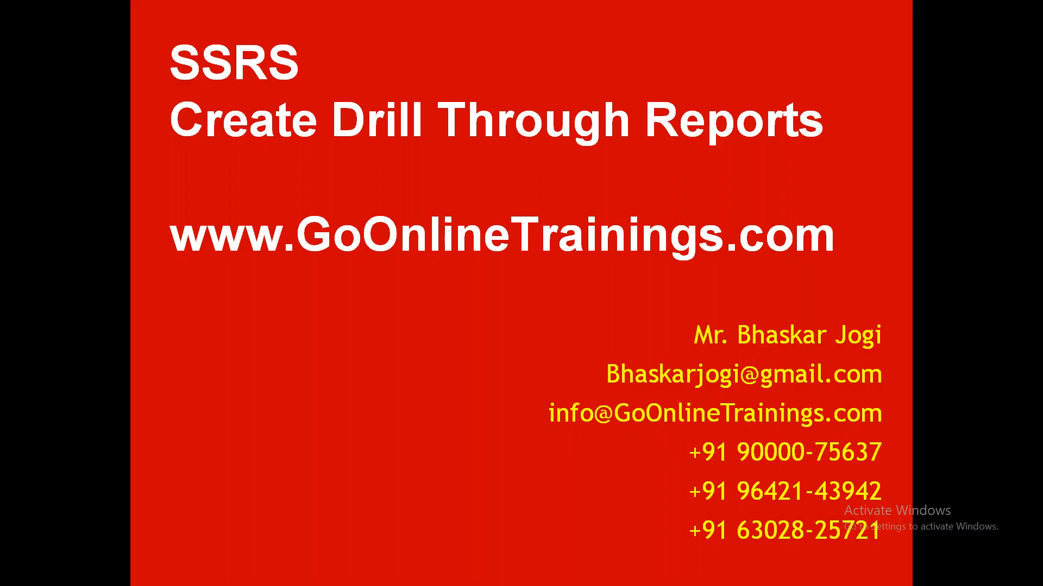
pyautogui.press('Right')
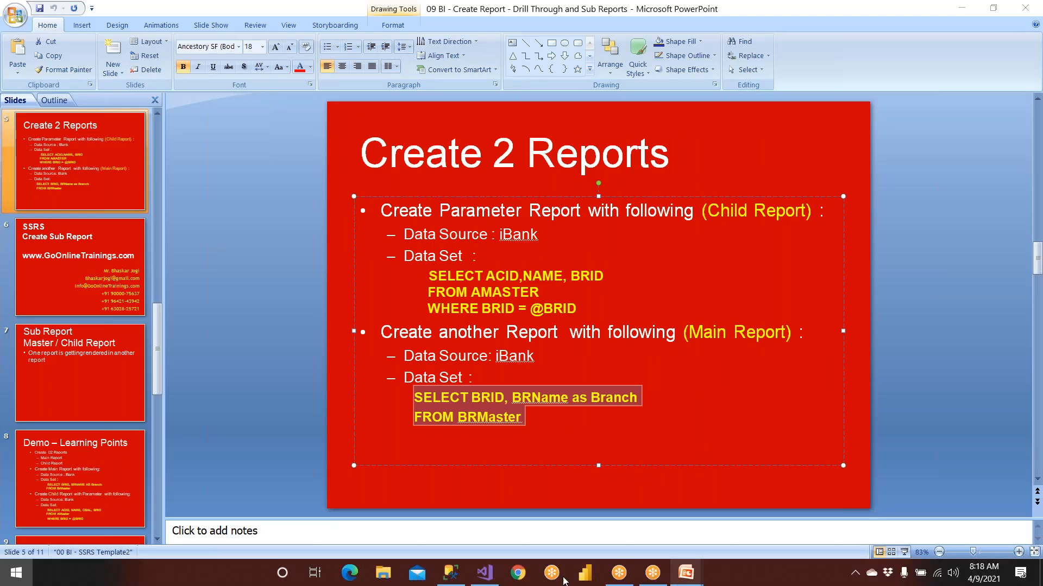
pyautogui.press('super')
pyautogui.click(484, 573)
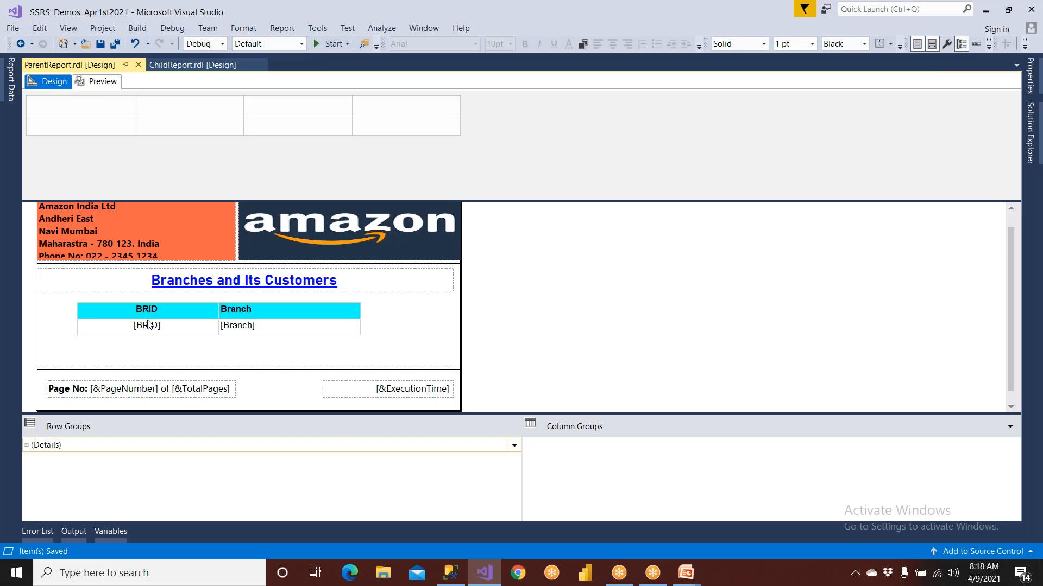
pyautogui.click(173, 330)
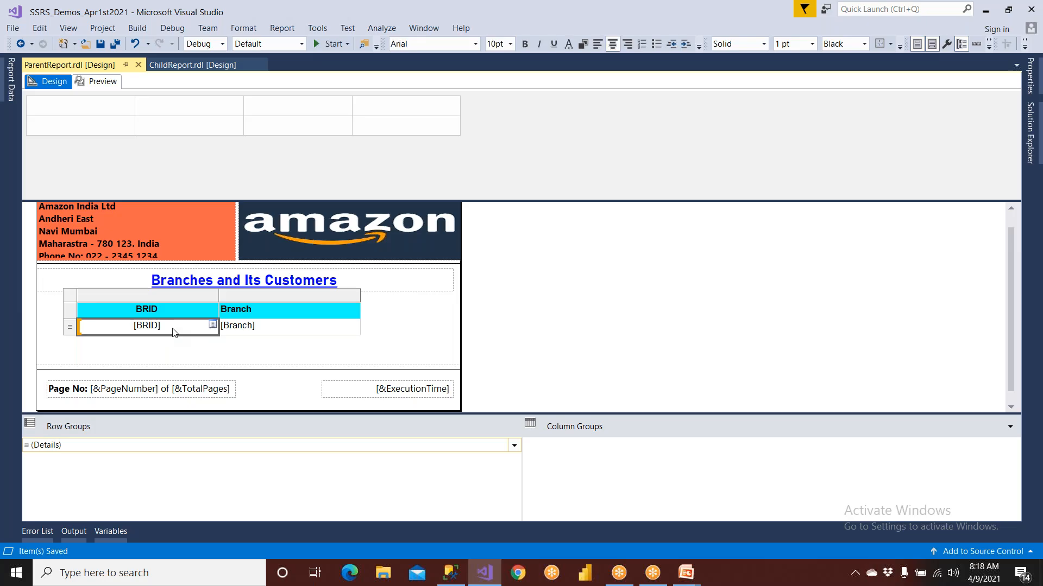
pyautogui.rightClick(174, 333)
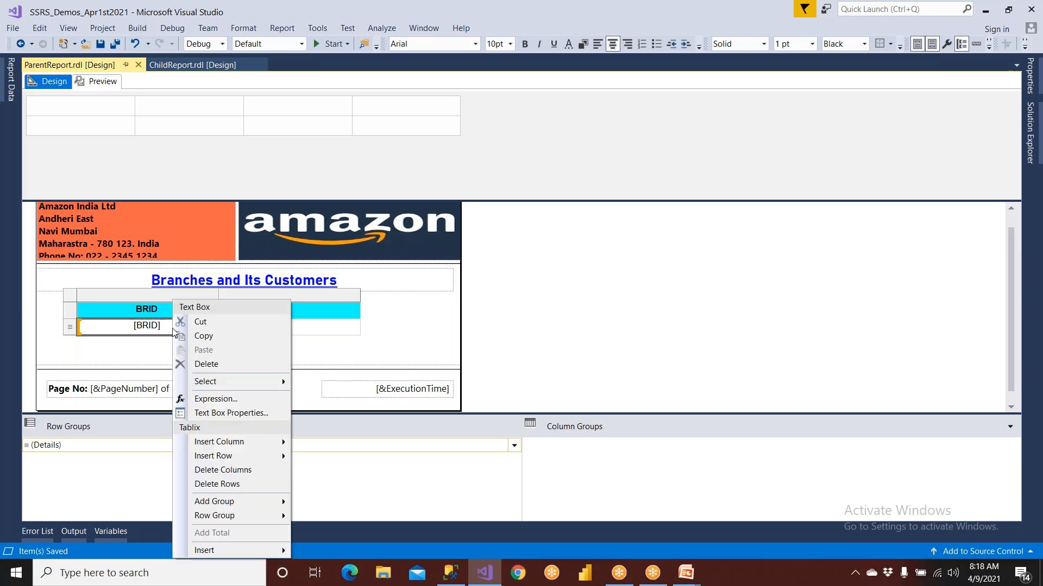
pyautogui.click(215, 415)
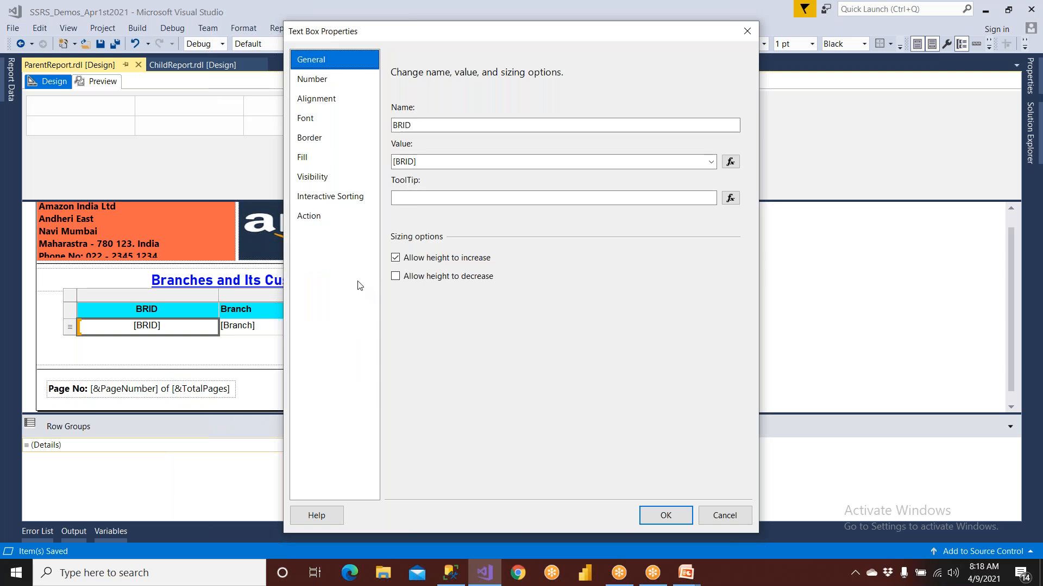
pyautogui.click(327, 219)
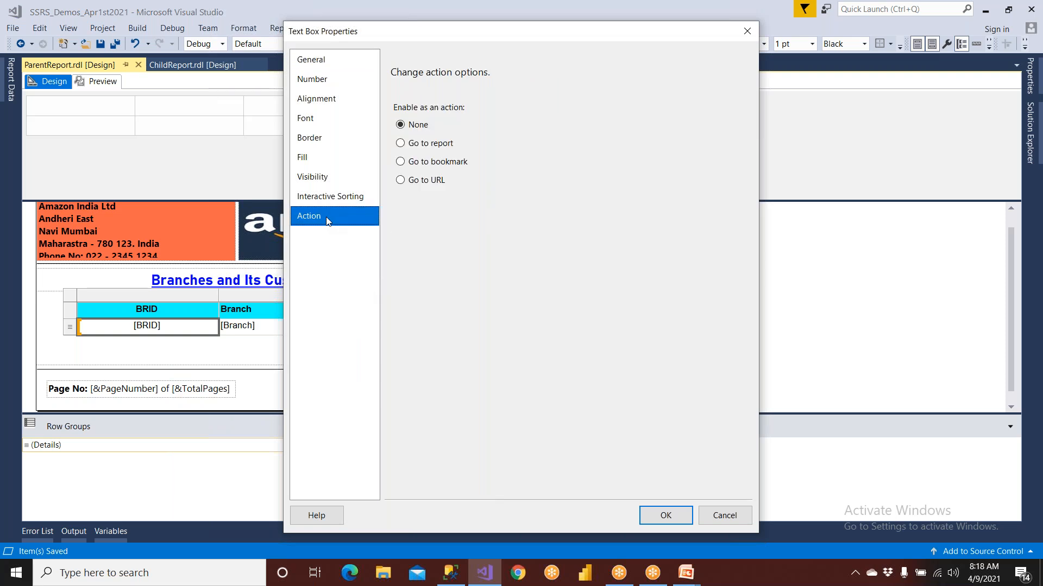
pyautogui.click(432, 149)
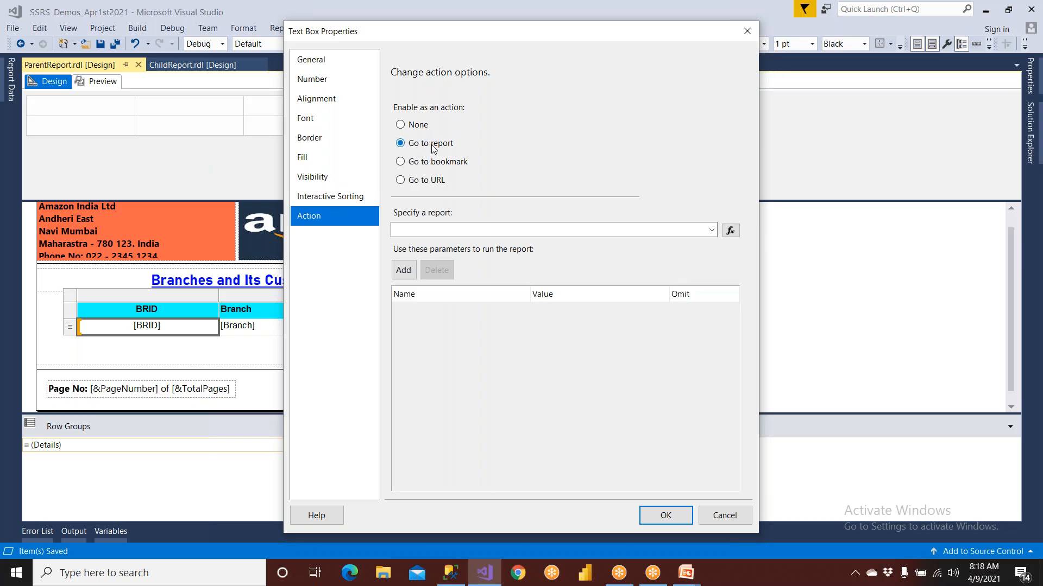
pyautogui.click(719, 514)
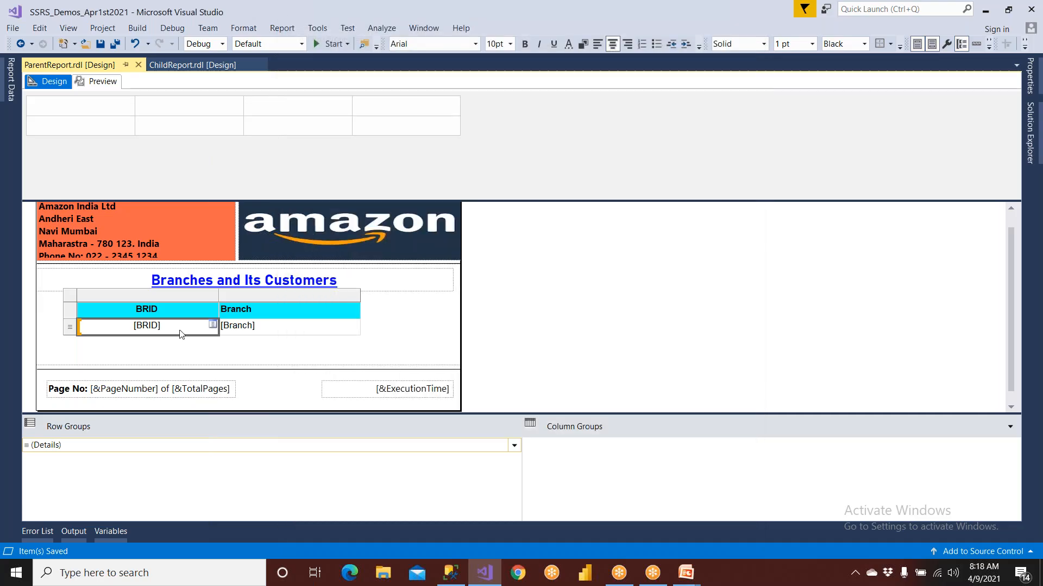
# Set the action of the [BRID] detail text box to go to the report ChildReport
pyautogui.rightClick(180, 331)
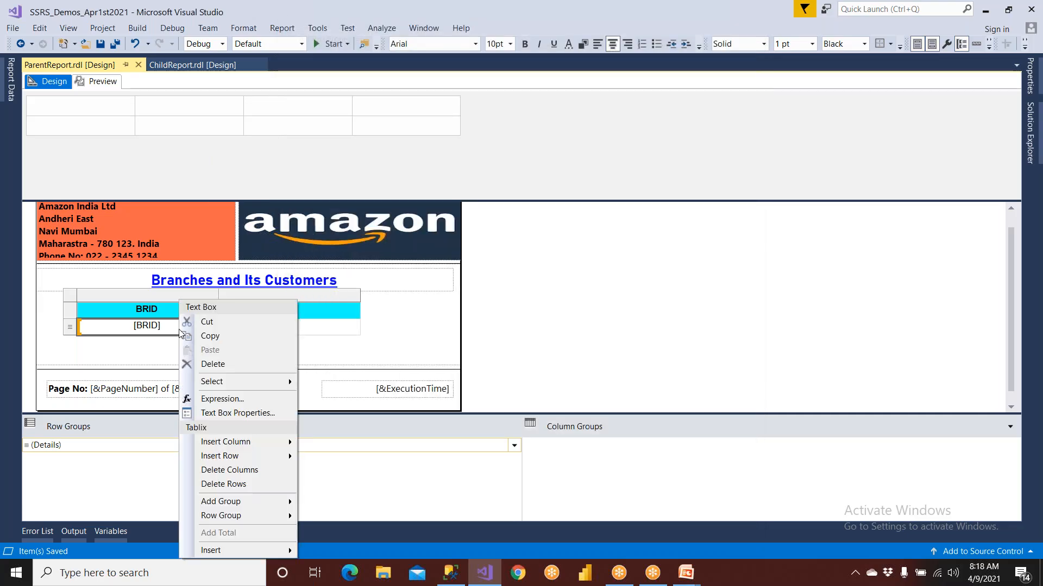
pyautogui.click(219, 414)
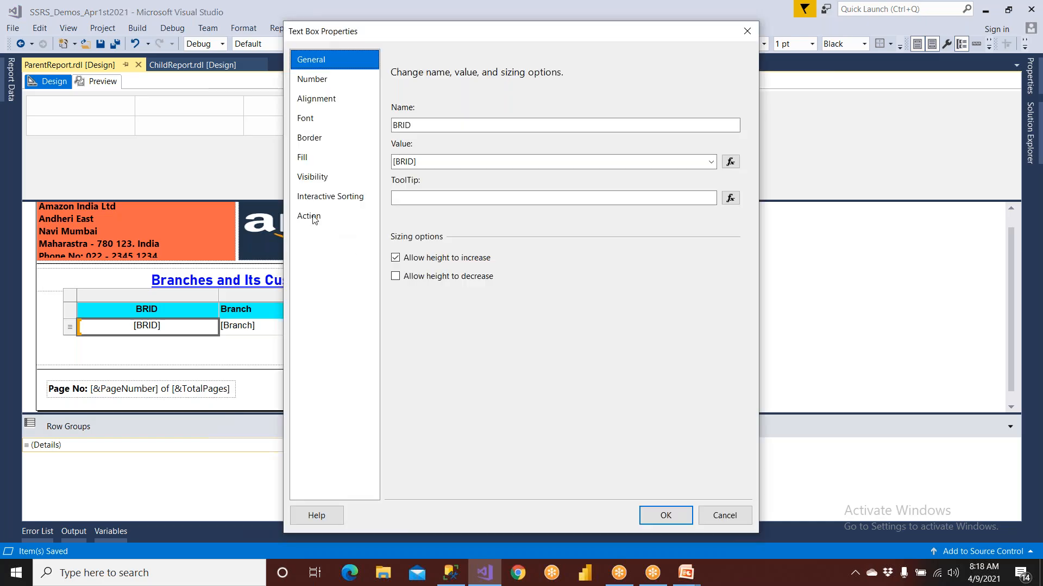
pyautogui.click(310, 216)
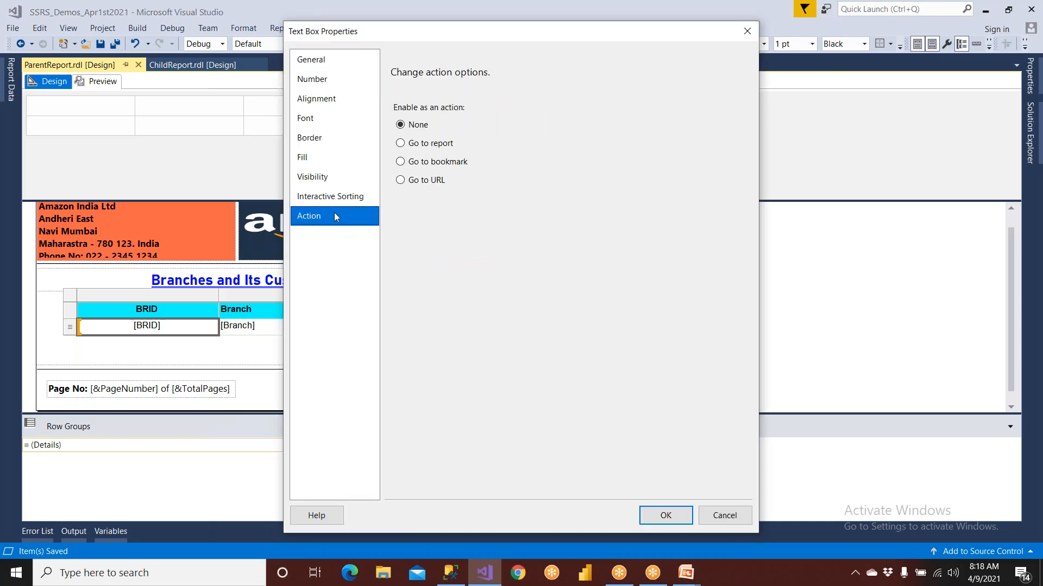
pyautogui.click(435, 146)
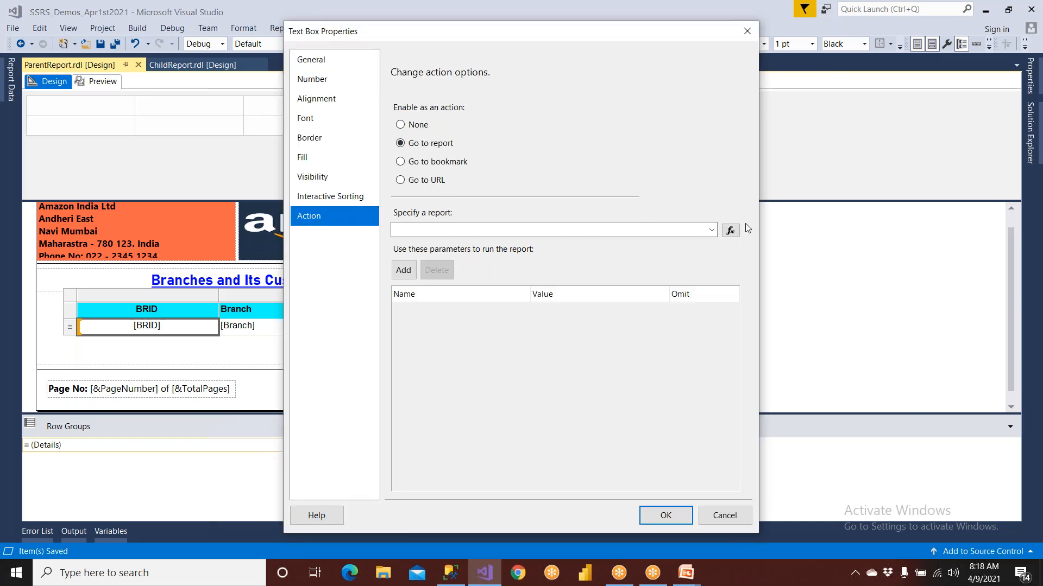
pyautogui.click(712, 231)
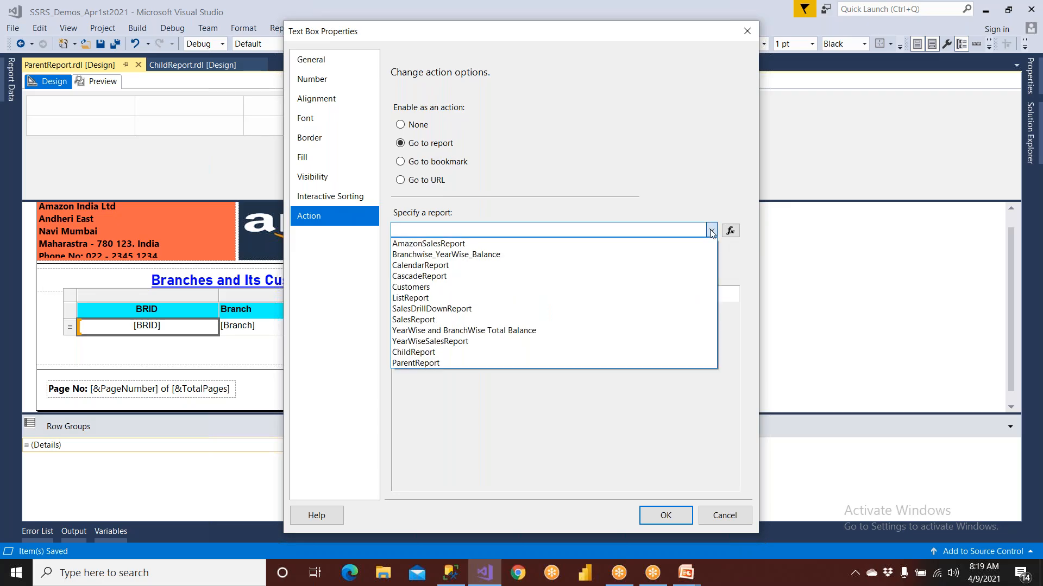
pyautogui.click(450, 353)
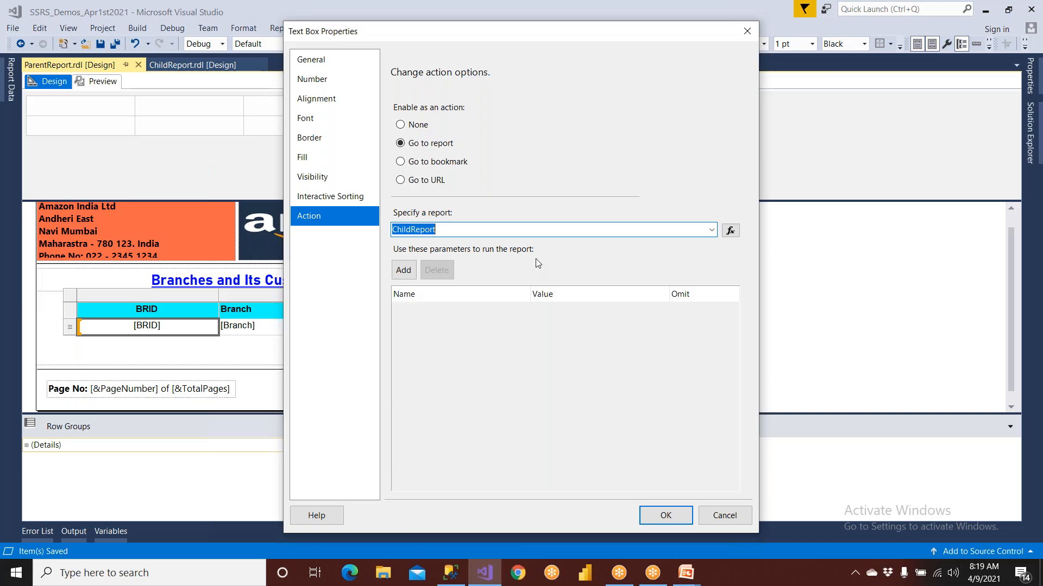
pyautogui.click(450, 573)
pyautogui.doubleClick(370, 133)
pyautogui.hotkey('alt', 'Tab')
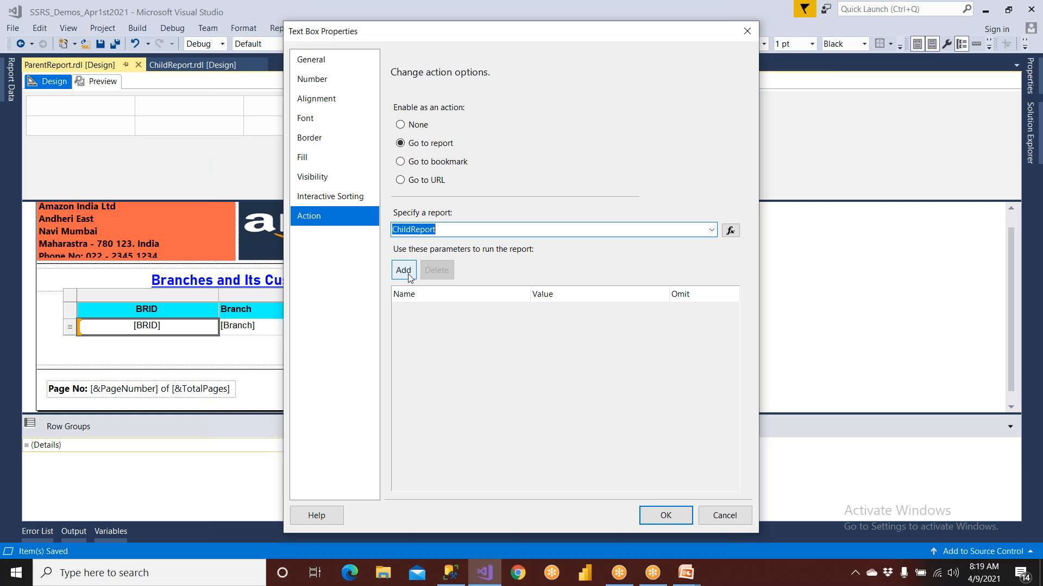
# Add the parameter BRID with the value [BRID] to the ChildReport action, then save and preview ParentReport
pyautogui.click(409, 274)
pyautogui.click(529, 312)
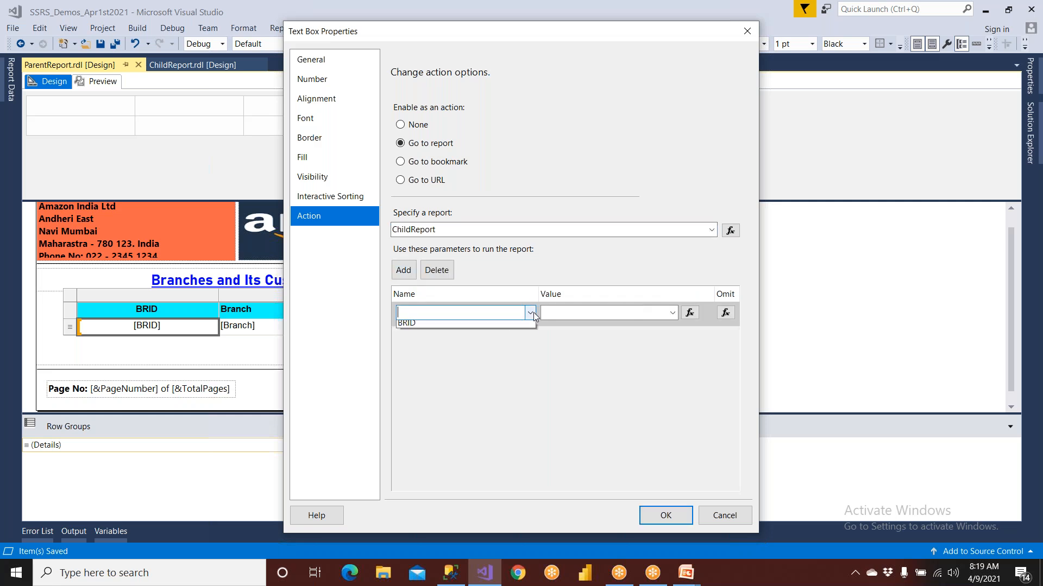
pyautogui.click(478, 326)
pyautogui.click(672, 313)
pyautogui.click(570, 338)
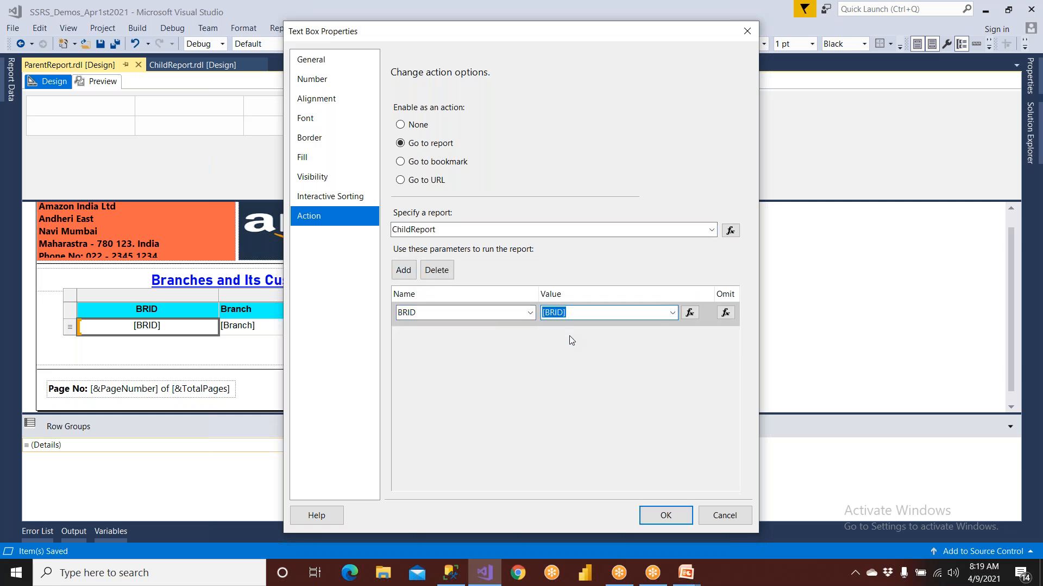
pyautogui.click(677, 517)
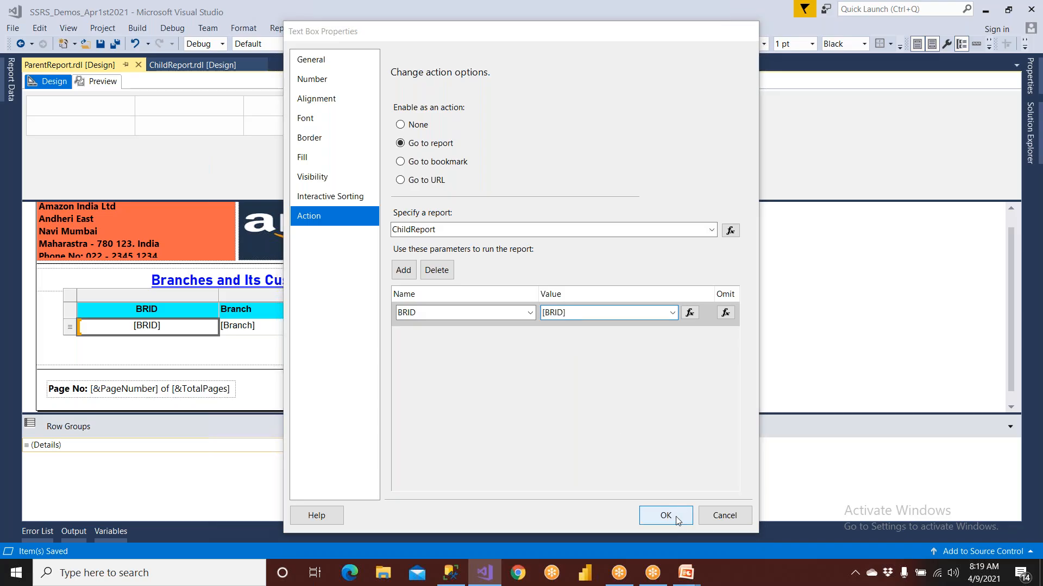
pyautogui.click(100, 44)
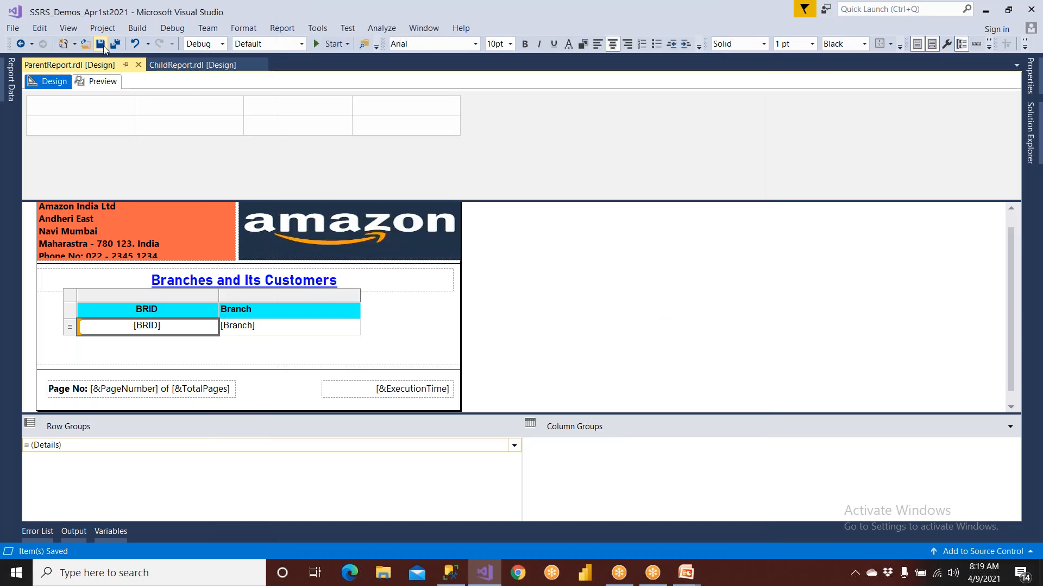
pyautogui.click(101, 83)
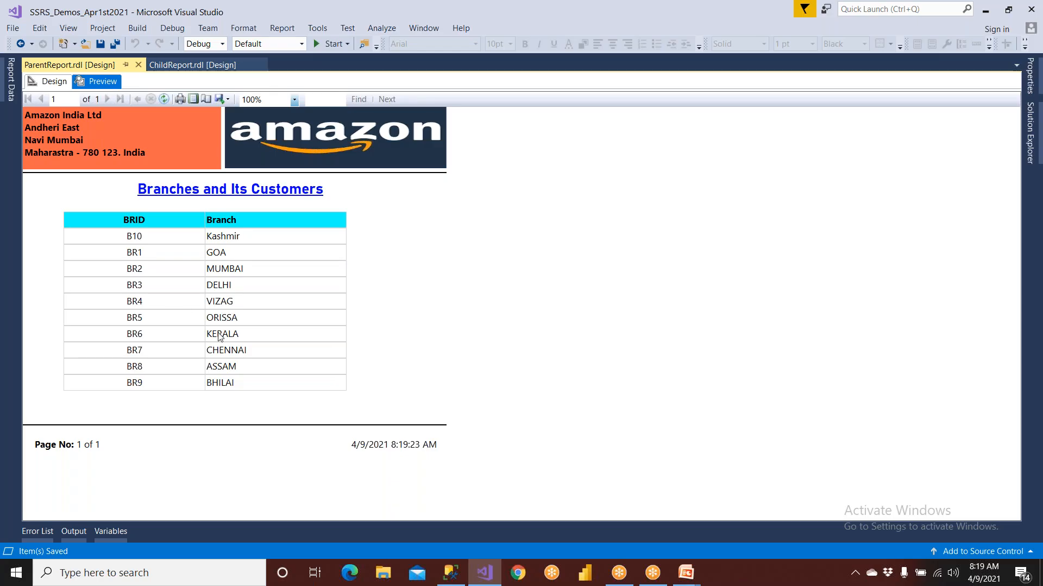
# Make the [BRID] detail text bold and blue in the ParentReport design and preview the report
pyautogui.click(48, 82)
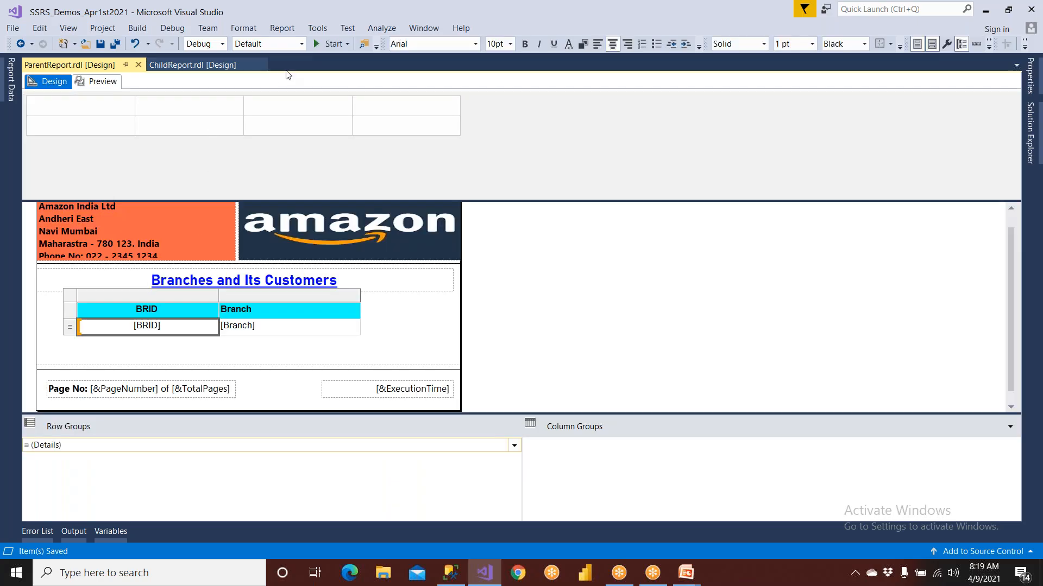
pyautogui.click(523, 44)
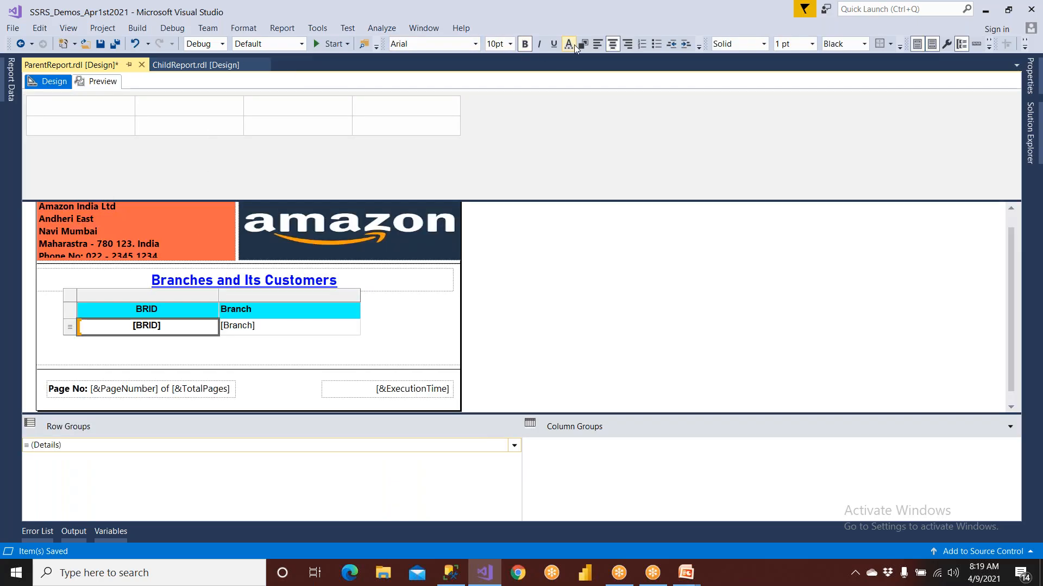
pyautogui.click(575, 44)
pyautogui.click(567, 281)
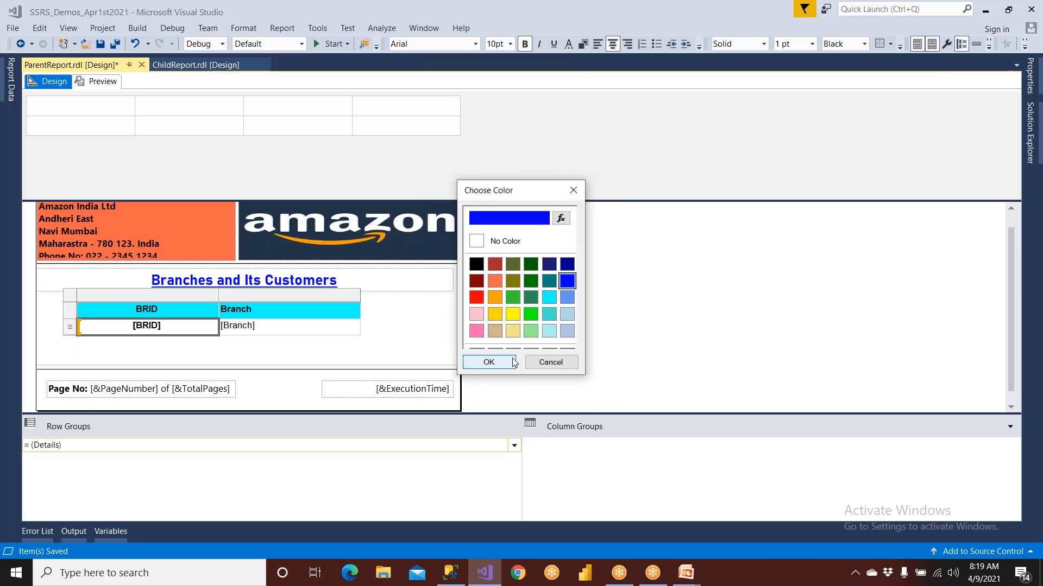
pyautogui.click(489, 362)
pyautogui.click(97, 82)
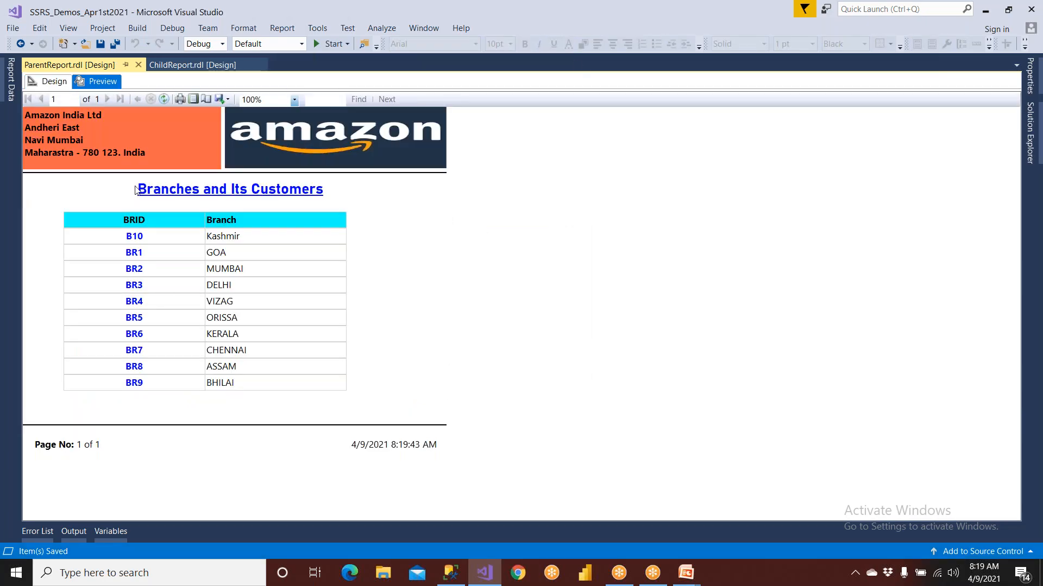
# Underline the [BRID] detail text in the branch table and preview ParentReport again
pyautogui.click(54, 81)
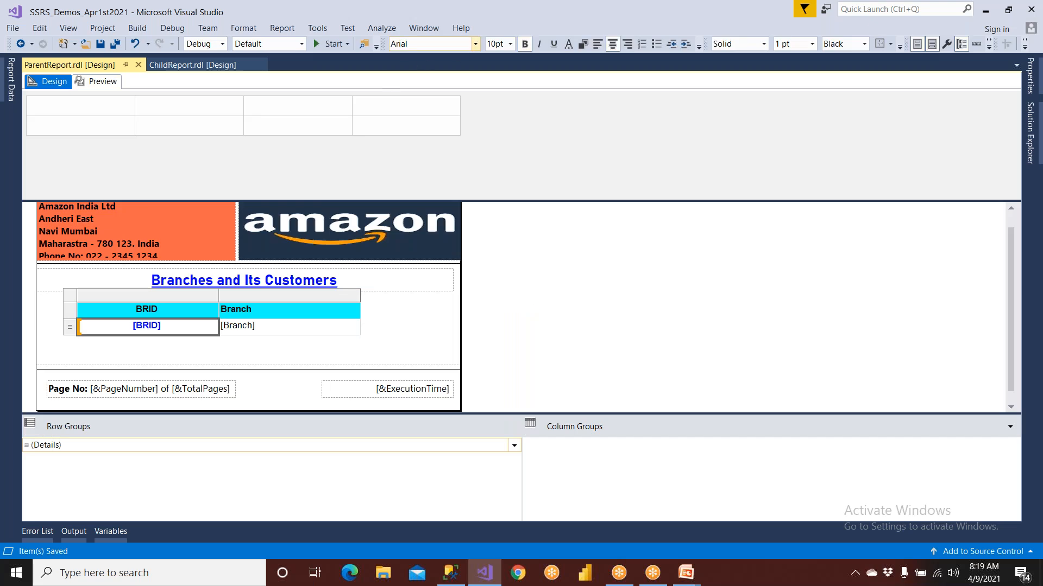
pyautogui.click(553, 44)
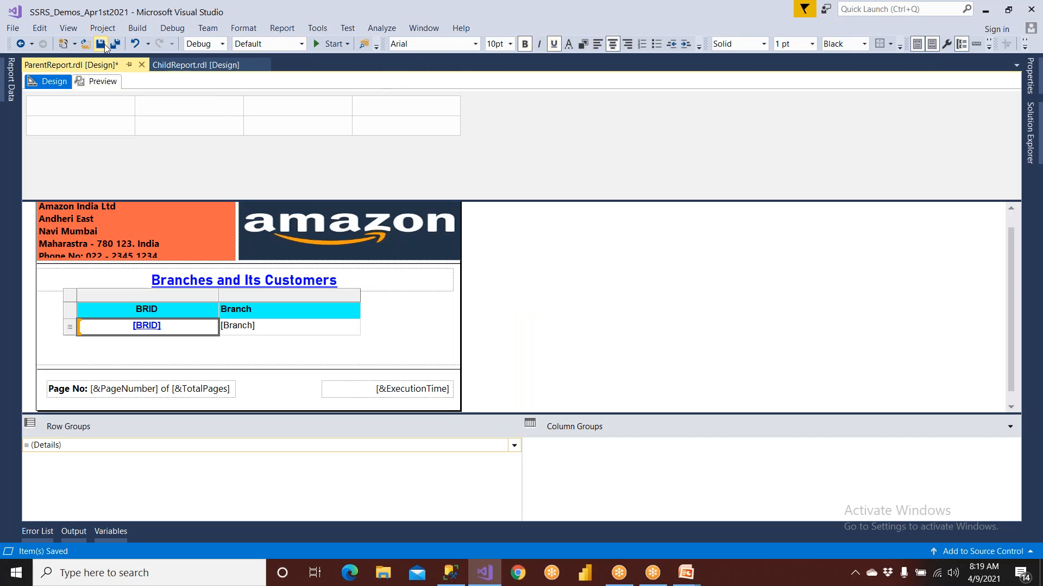
pyautogui.click(102, 81)
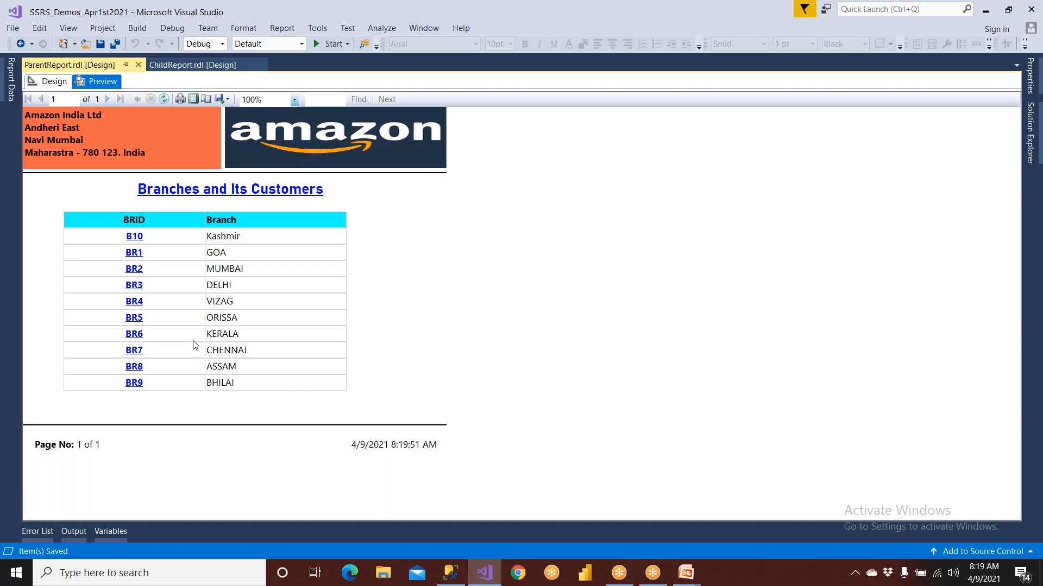
# Test the drill-through from the preview with branches BR6, BR7 and BR5, checking the BRID parameter passed to ChildReport
pyautogui.click(133, 335)
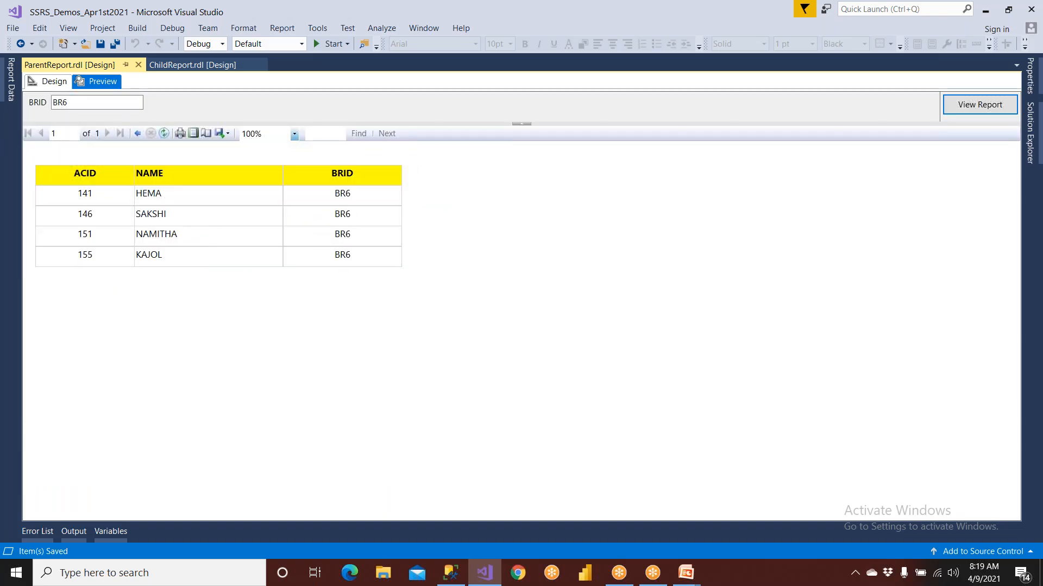
pyautogui.moveTo(77, 108); pyautogui.dragTo(24, 98)
pyautogui.click(137, 133)
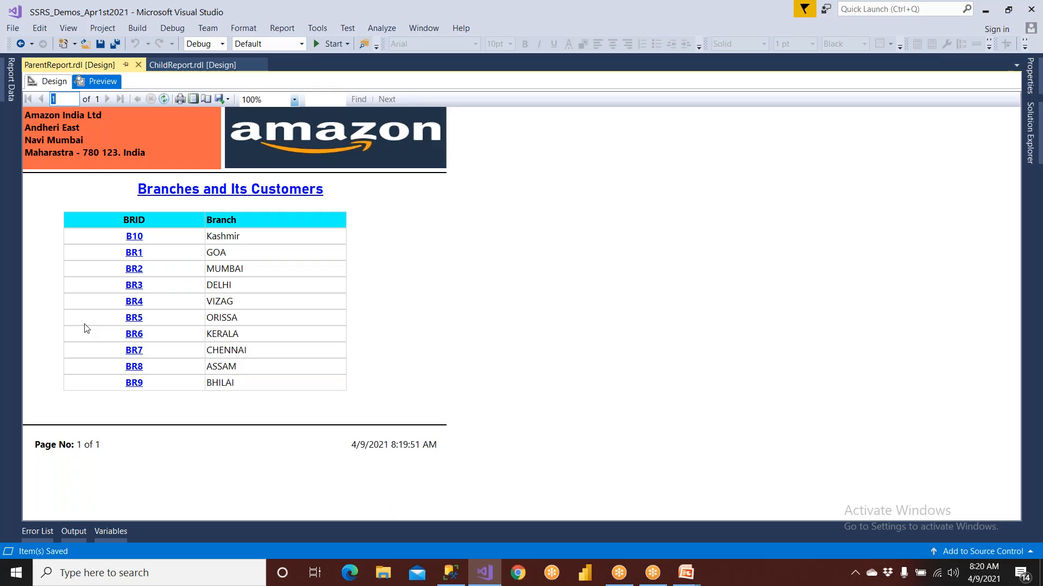
pyautogui.click(133, 351)
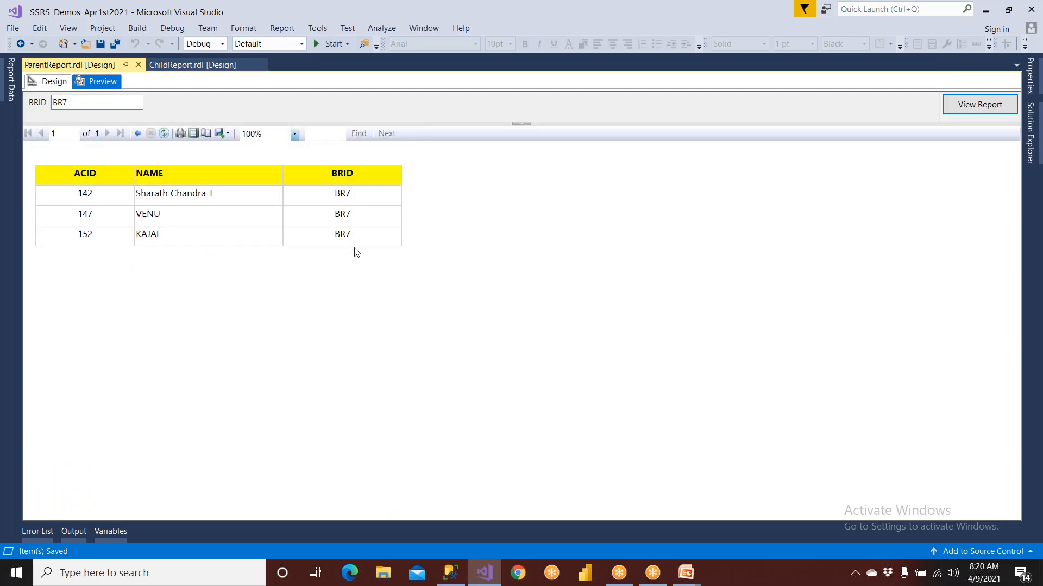
pyautogui.moveTo(80, 103); pyautogui.dragTo(30, 104)
pyautogui.click(136, 133)
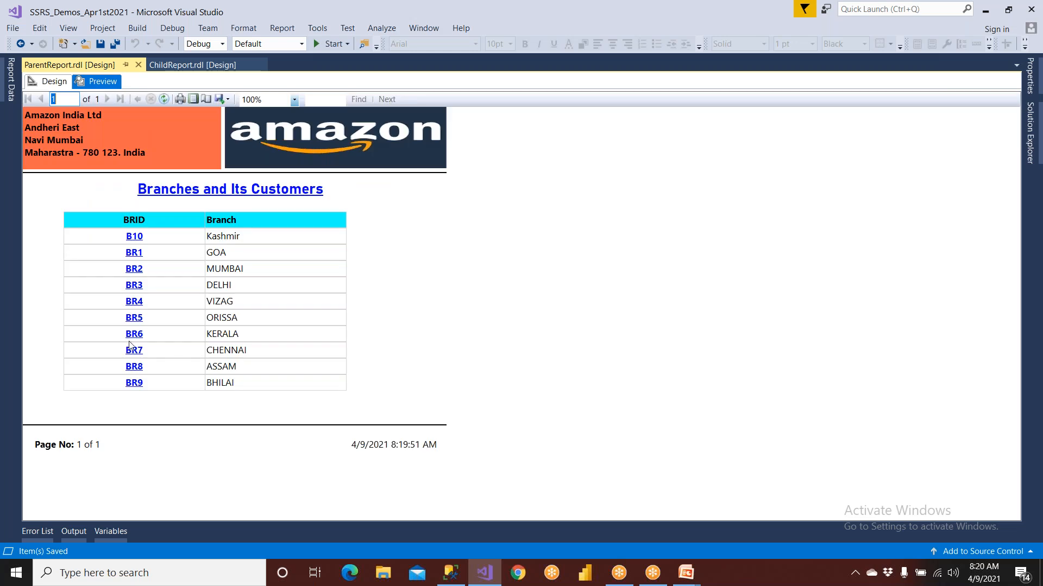
pyautogui.click(134, 317)
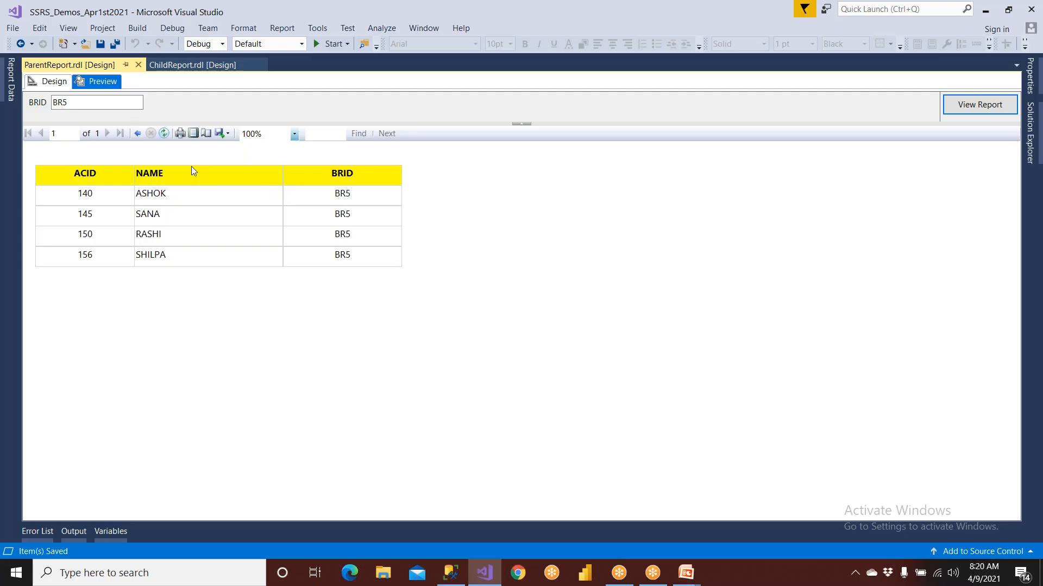
# Insert a text box reading "Back" above the BRID column of the table in the ChildReport design
pyautogui.click(57, 86)
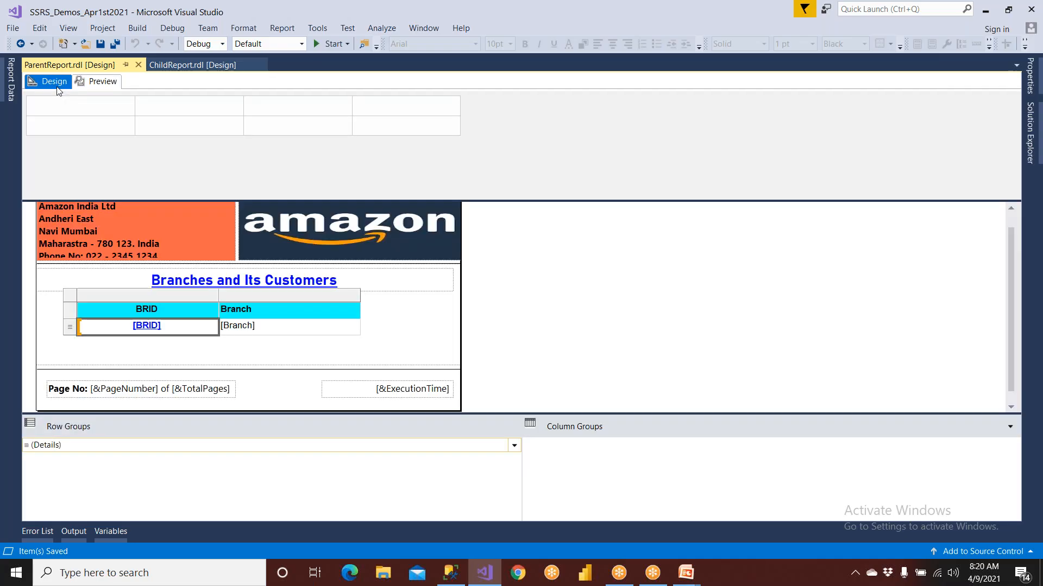
pyautogui.click(181, 66)
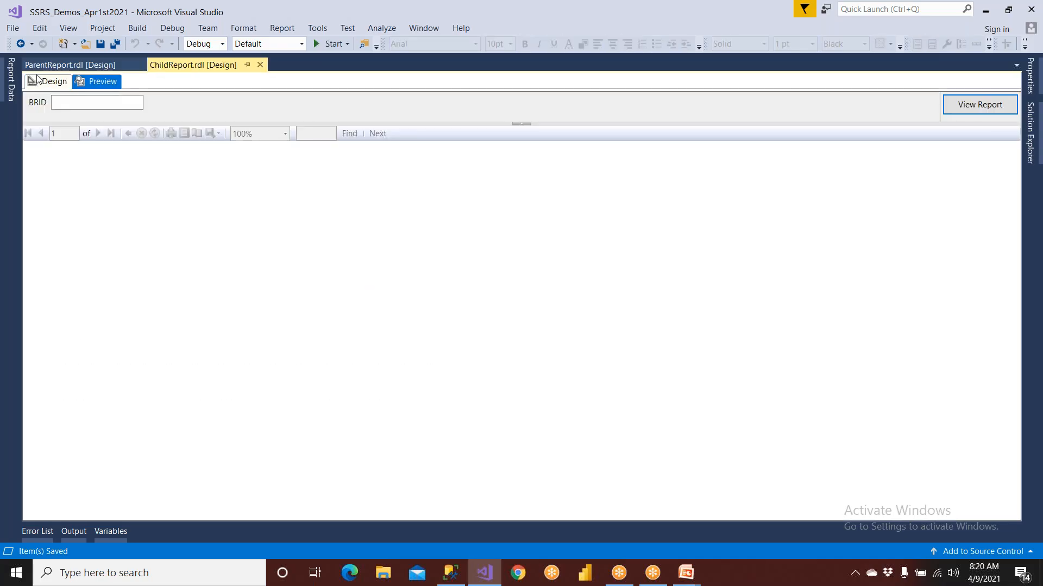
pyautogui.click(43, 81)
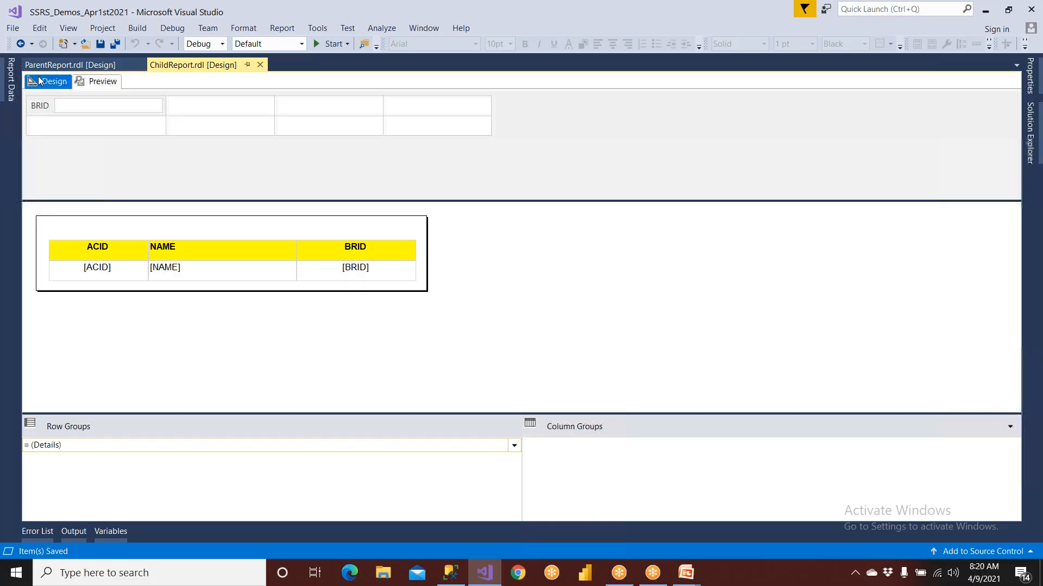
pyautogui.rightClick(202, 227)
pyautogui.moveTo(222, 273)
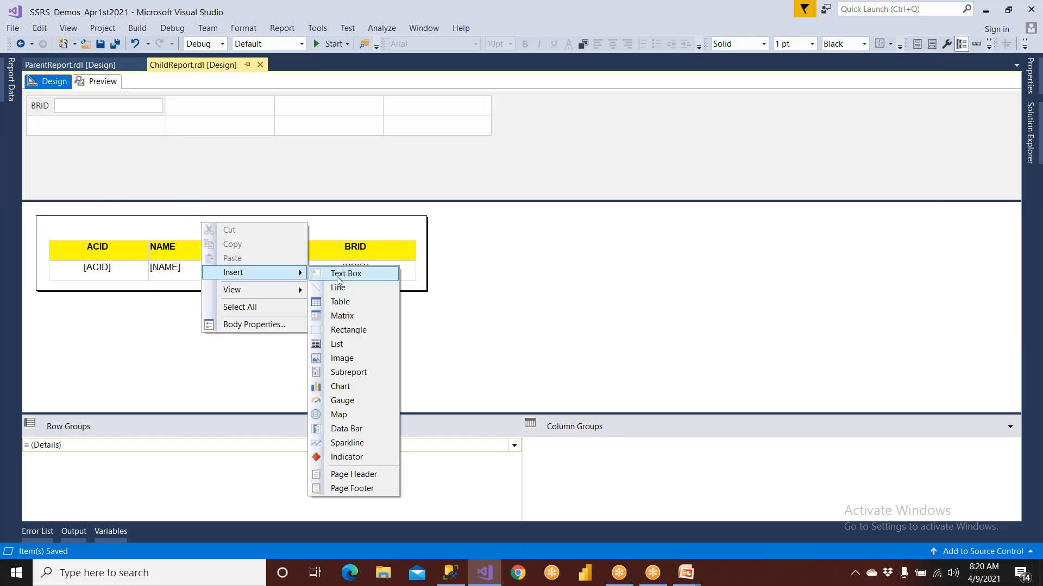
pyautogui.click(337, 274)
pyautogui.moveTo(244, 220); pyautogui.dragTo(354, 220)
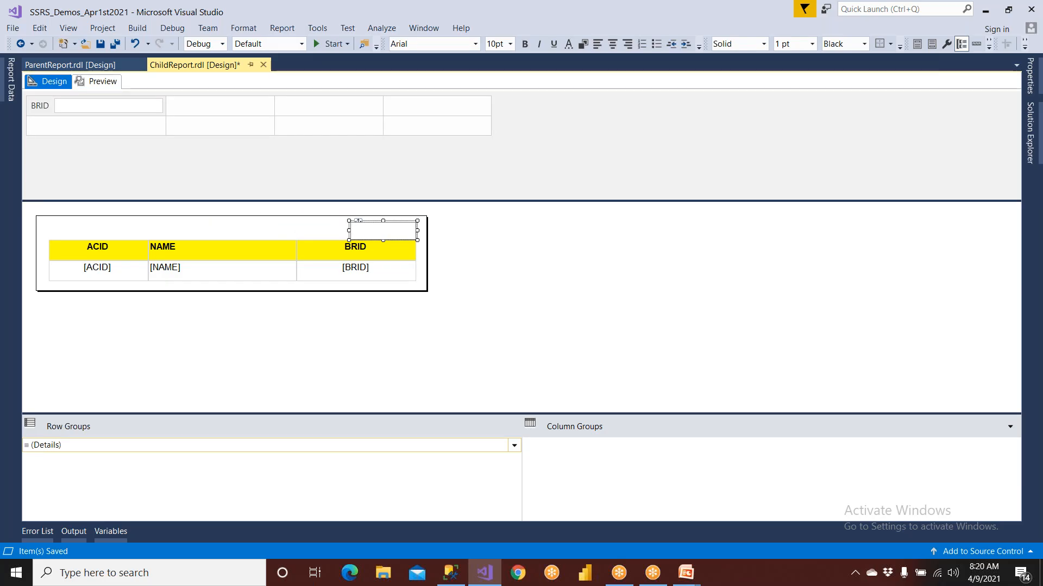
pyautogui.write('Ba')
# Format the word "Back" as blue, bold, underlined 11pt text and save ChildReport
pyautogui.hotkey('shift', 'Left')
pyautogui.hotkey('shift', 'Left')
pyautogui.hotkey('shift', 'Left')
pyautogui.hotkey('shift', 'Left')
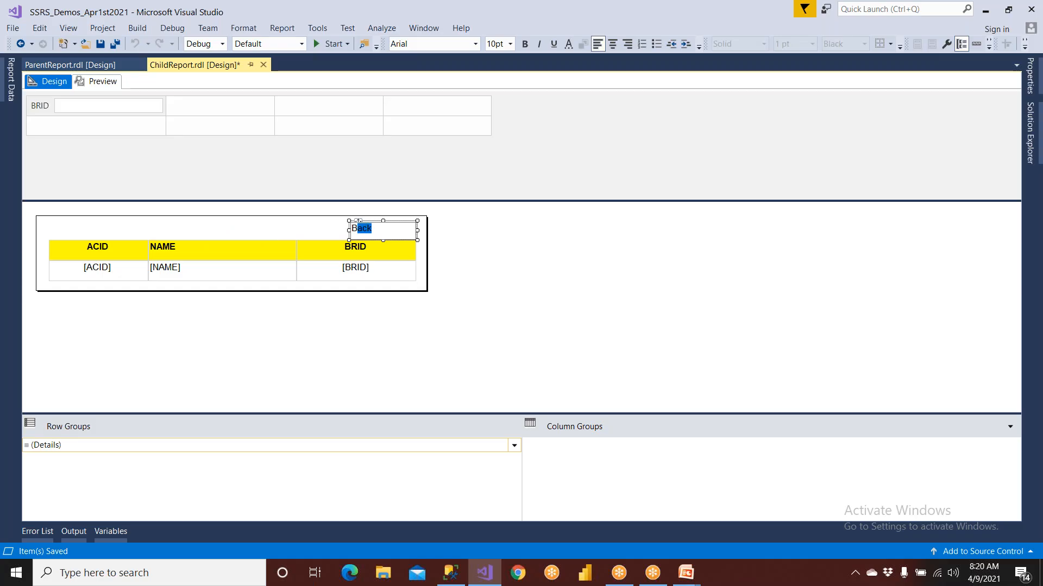
pyautogui.click(567, 46)
pyautogui.click(567, 281)
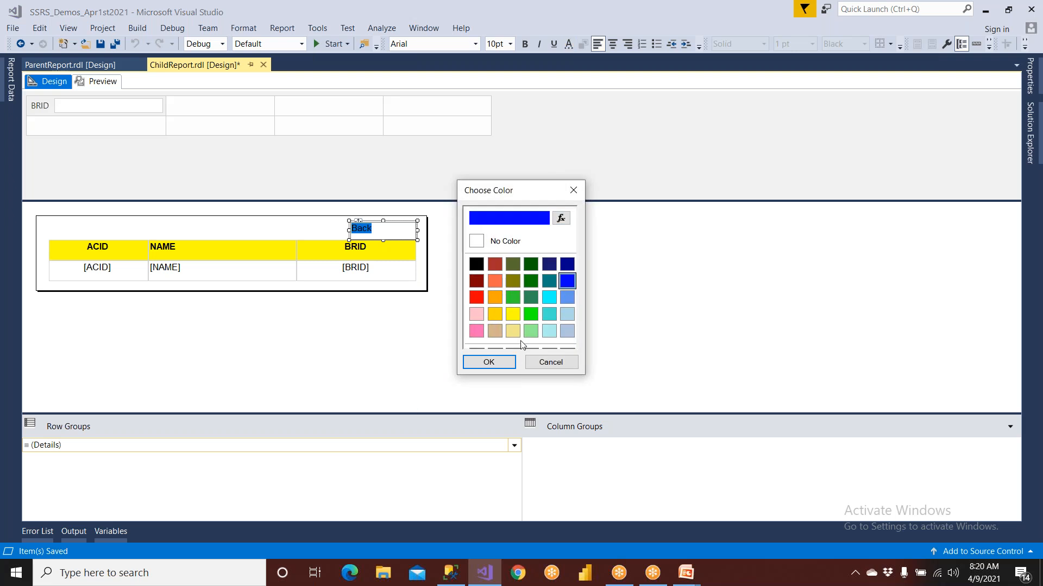
pyautogui.click(510, 362)
pyautogui.click(525, 44)
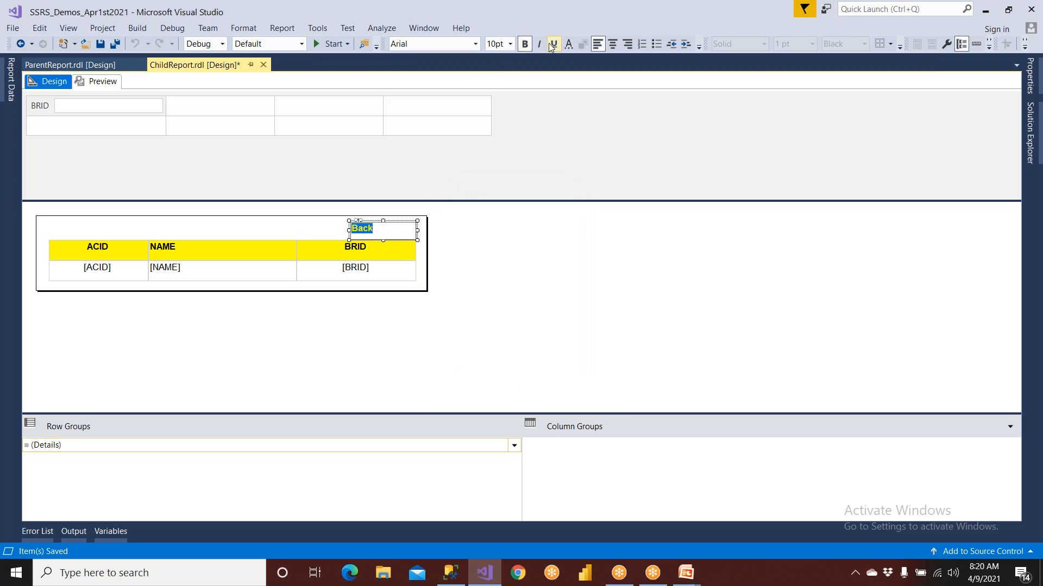
pyautogui.click(553, 44)
pyautogui.click(510, 44)
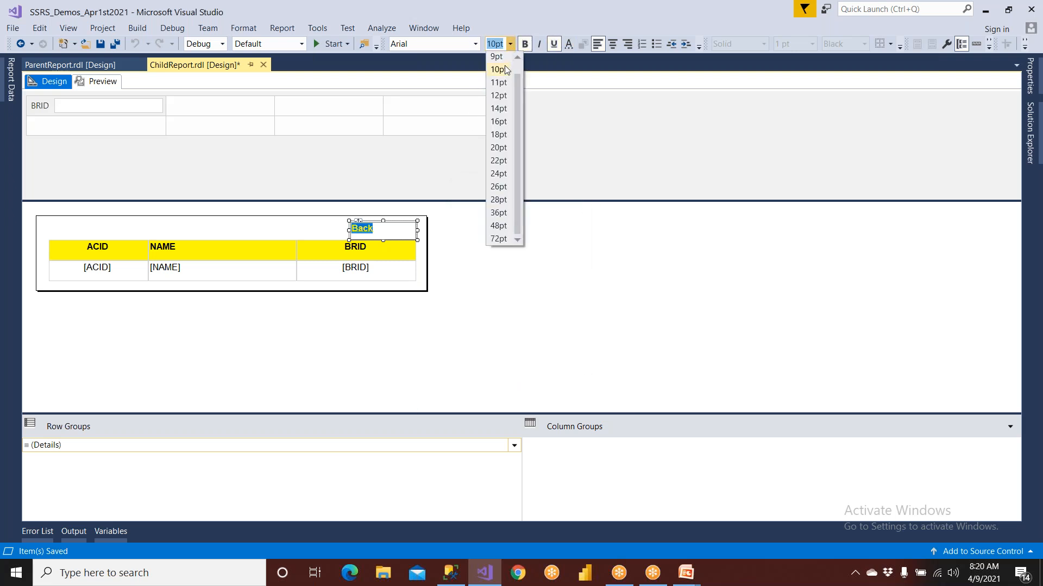
pyautogui.click(498, 82)
pyautogui.click(464, 253)
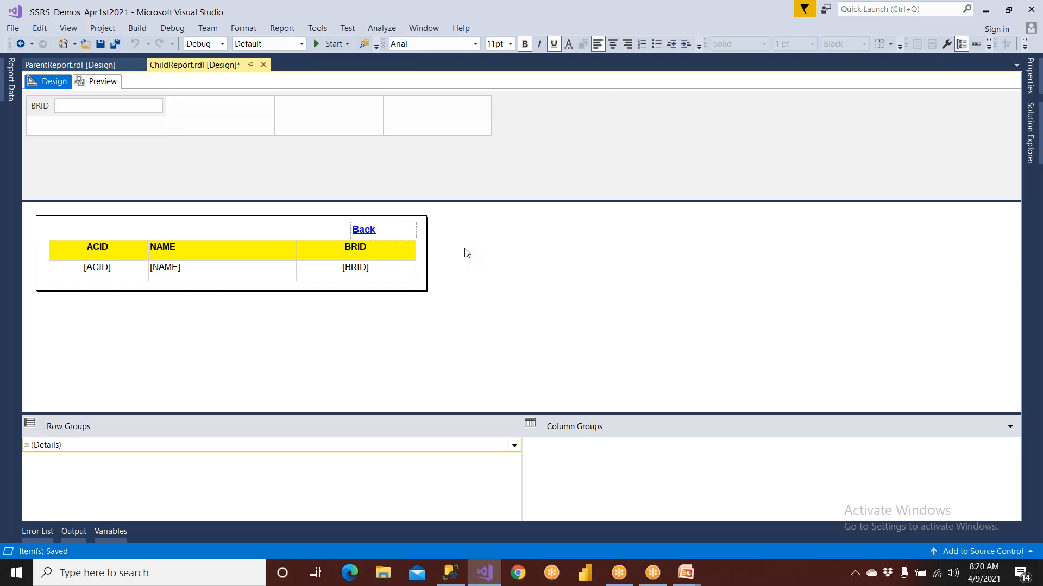
pyautogui.click(101, 46)
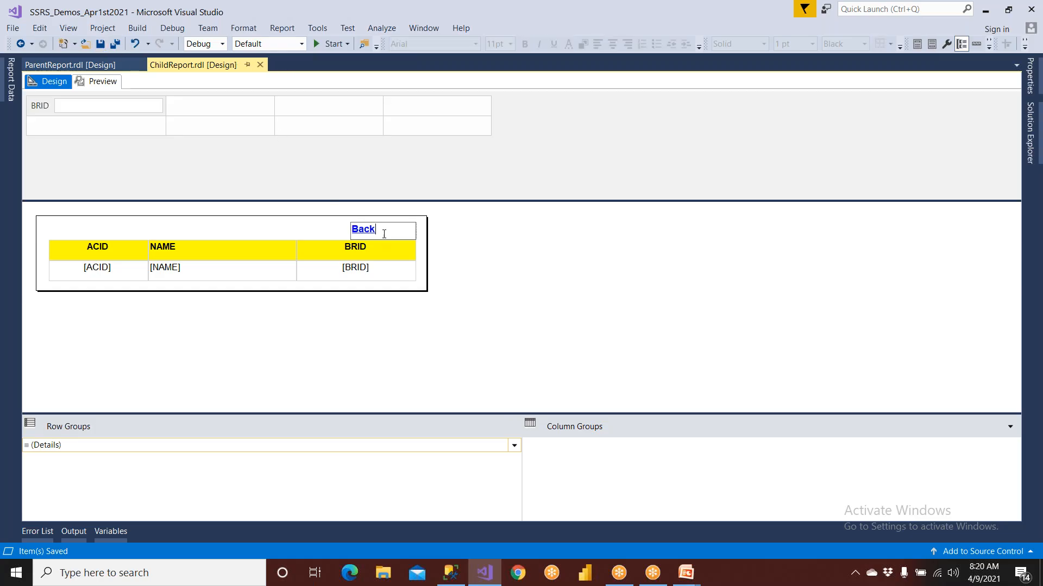
# Set the action of the Back text box to go to the report ParentReport, save ChildReport and return to ParentReport
pyautogui.click(410, 238)
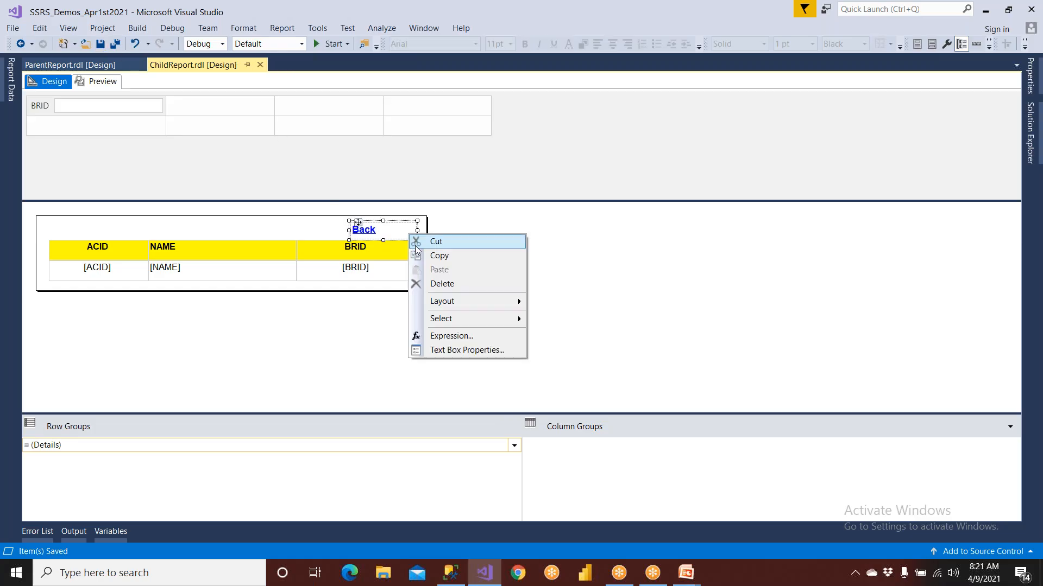
pyautogui.click(433, 349)
pyautogui.click(326, 158)
pyautogui.click(337, 218)
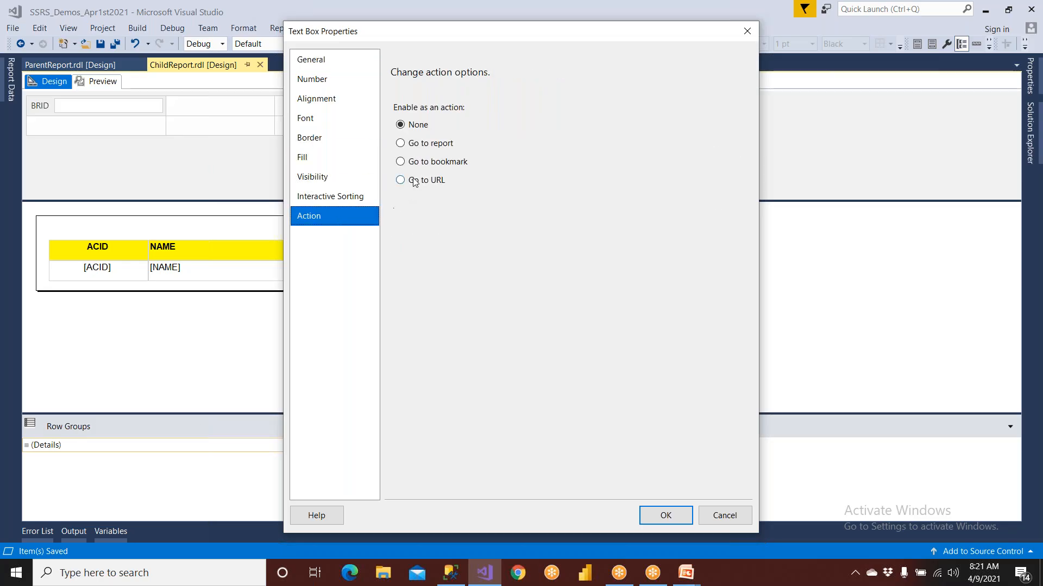
pyautogui.click(429, 145)
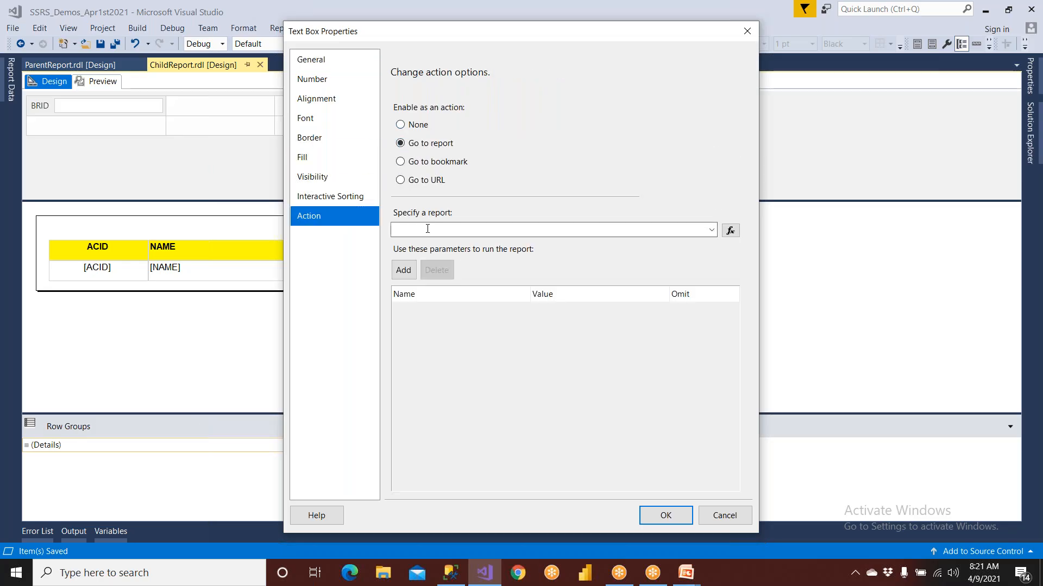
pyautogui.click(711, 230)
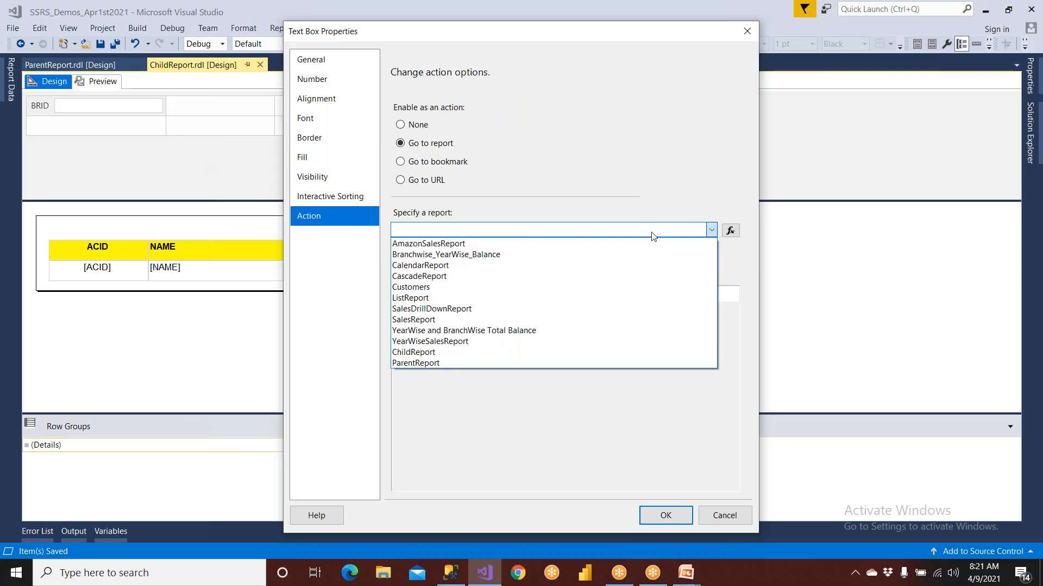
pyautogui.click(476, 363)
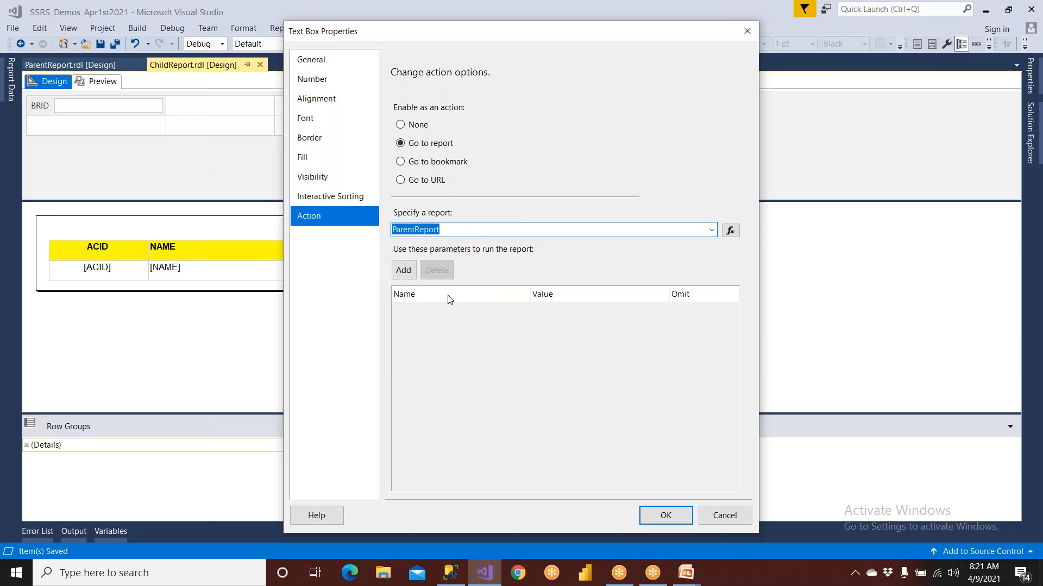
pyautogui.click(649, 515)
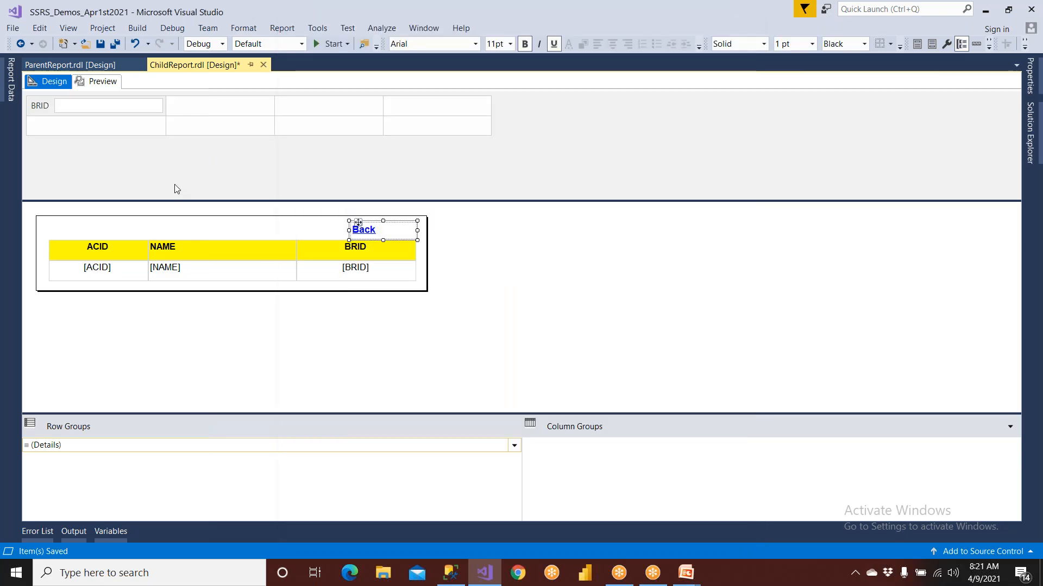
pyautogui.click(100, 44)
pyautogui.click(107, 66)
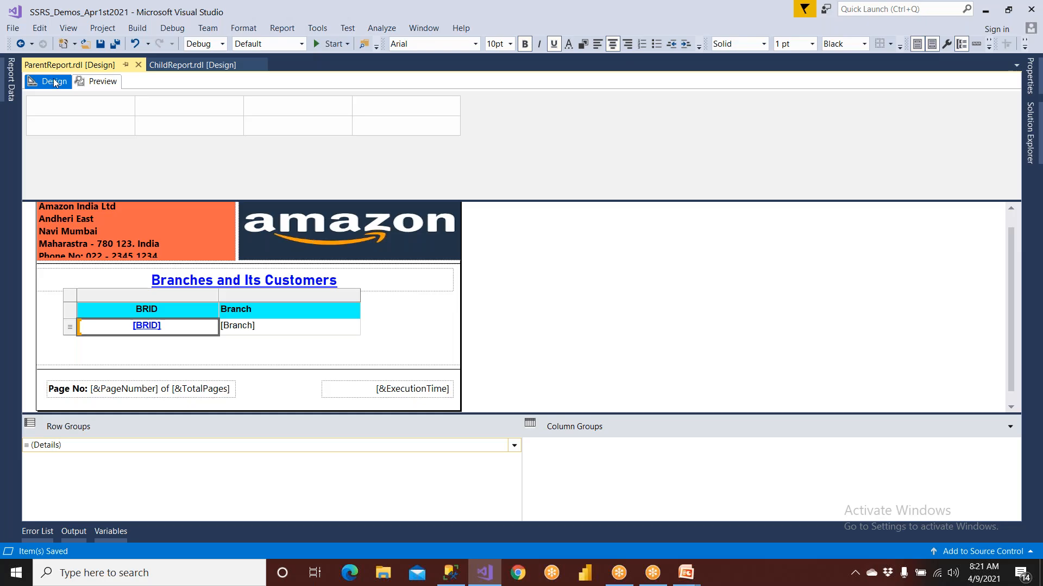
# Test the drill-through in the ParentReport preview with branches BR4 and BR3, following the Back link each time, and return to the design
pyautogui.click(91, 81)
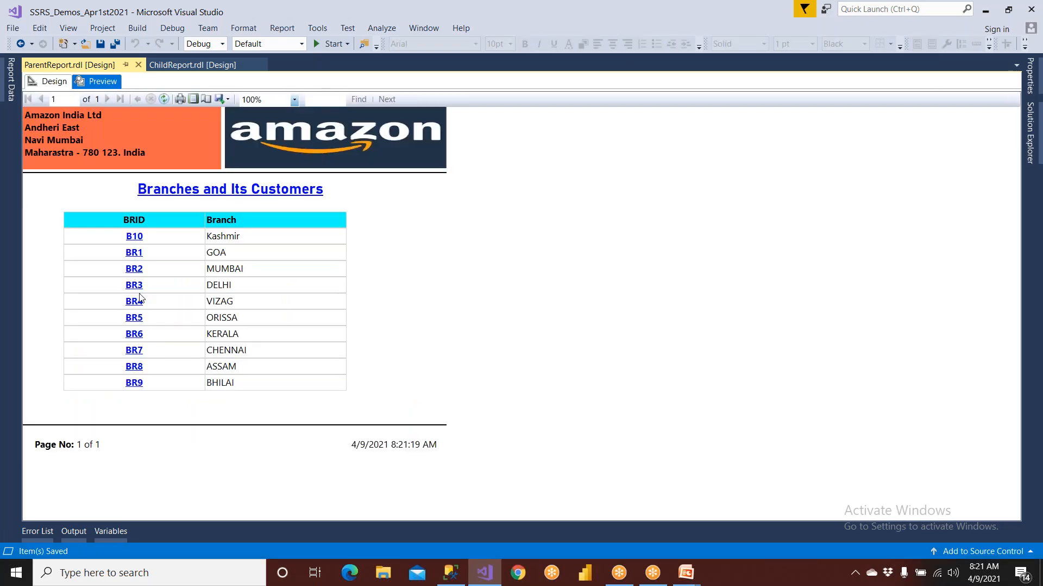
pyautogui.click(139, 295)
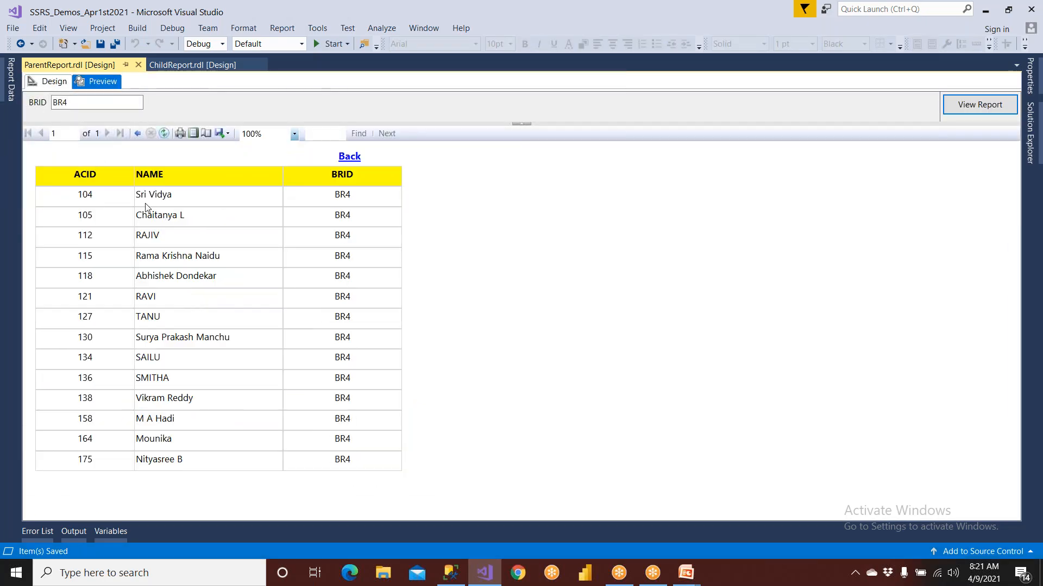
pyautogui.click(356, 157)
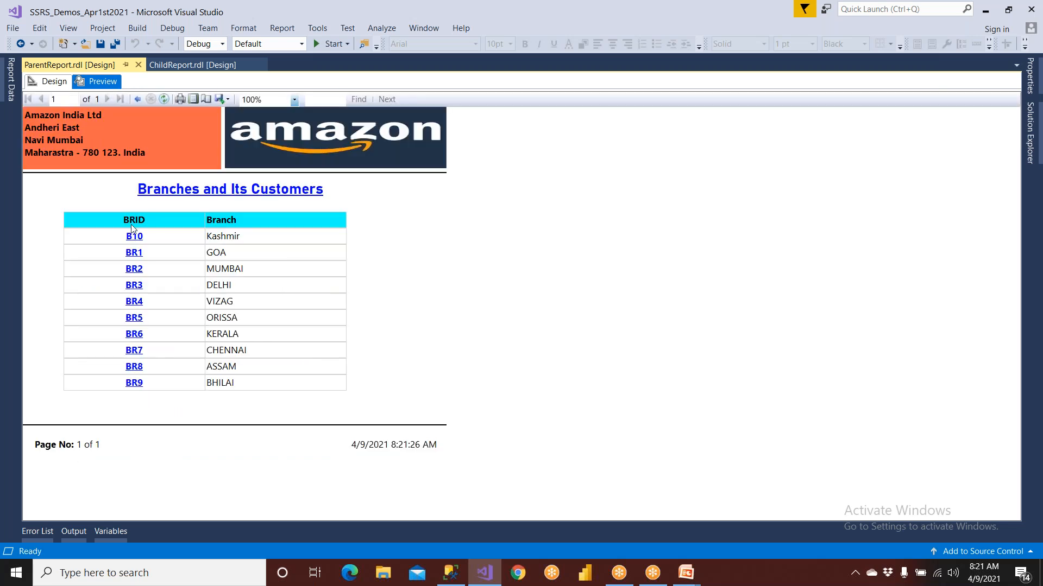
pyautogui.click(134, 285)
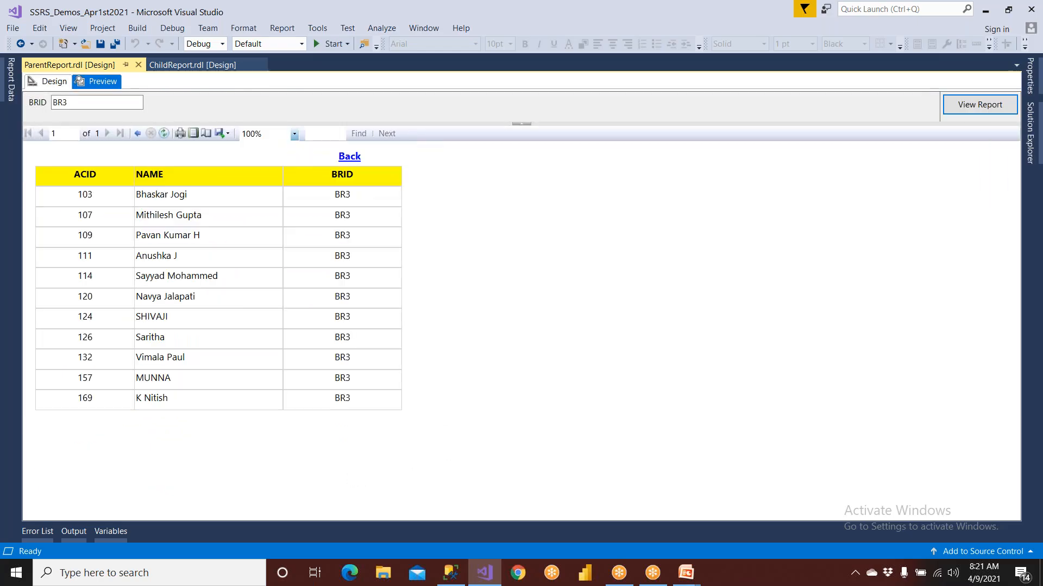
pyautogui.click(347, 157)
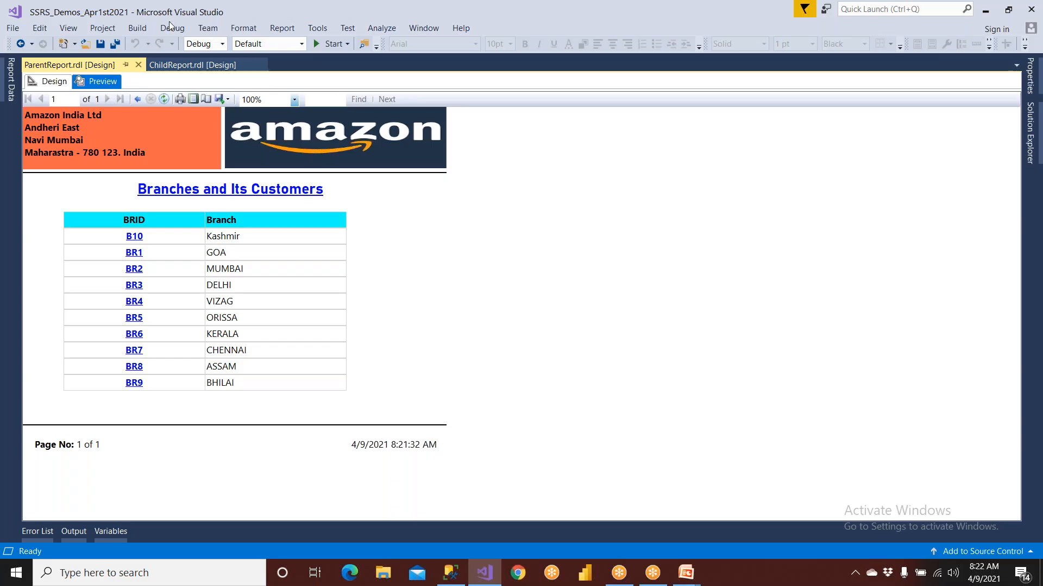
pyautogui.click(55, 81)
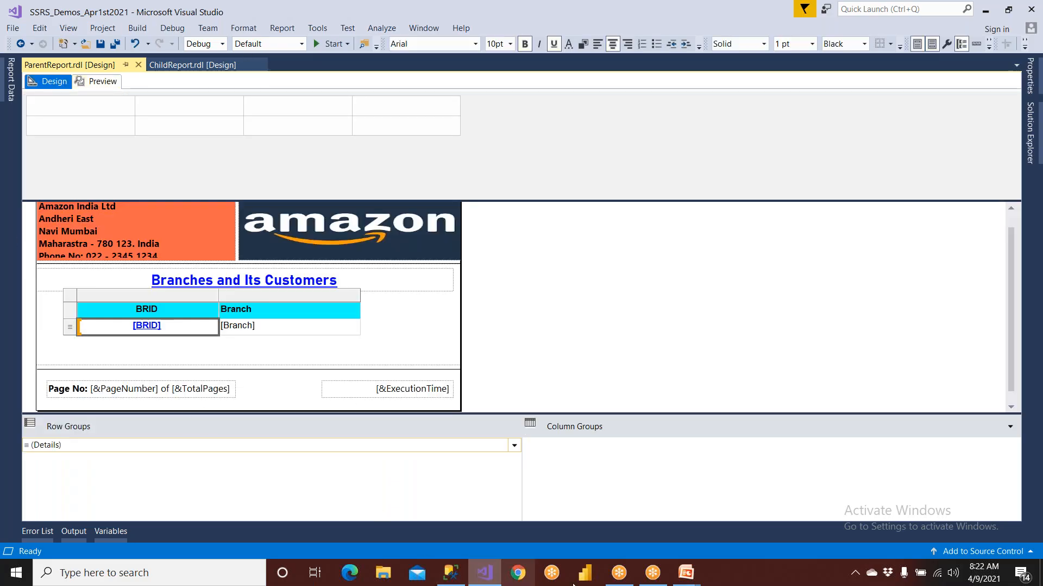
# Switch to the running PowerPoint slide show with the Agenda slide
pyautogui.click(686, 572)
pyautogui.click(743, 530)
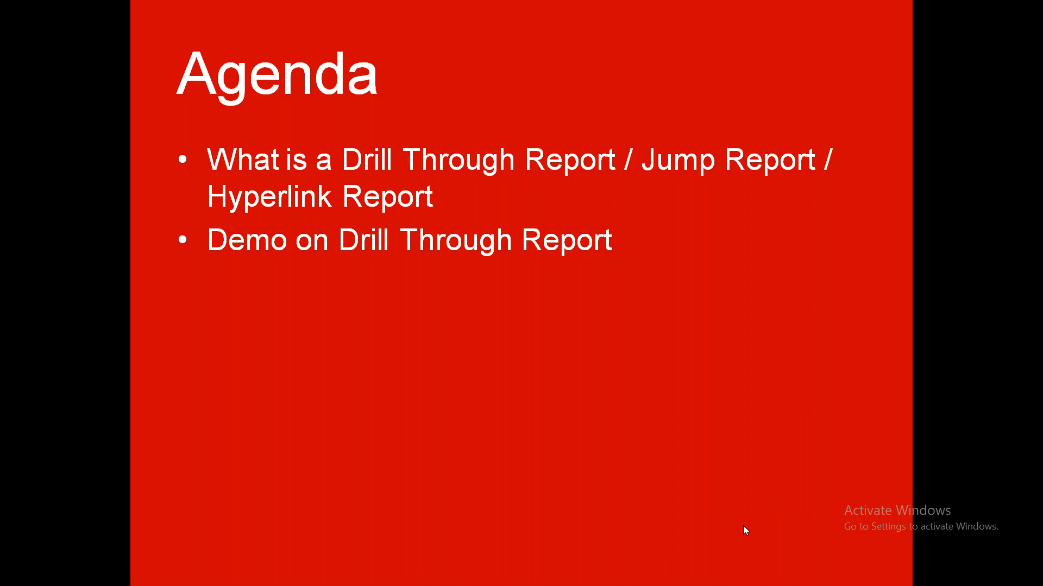
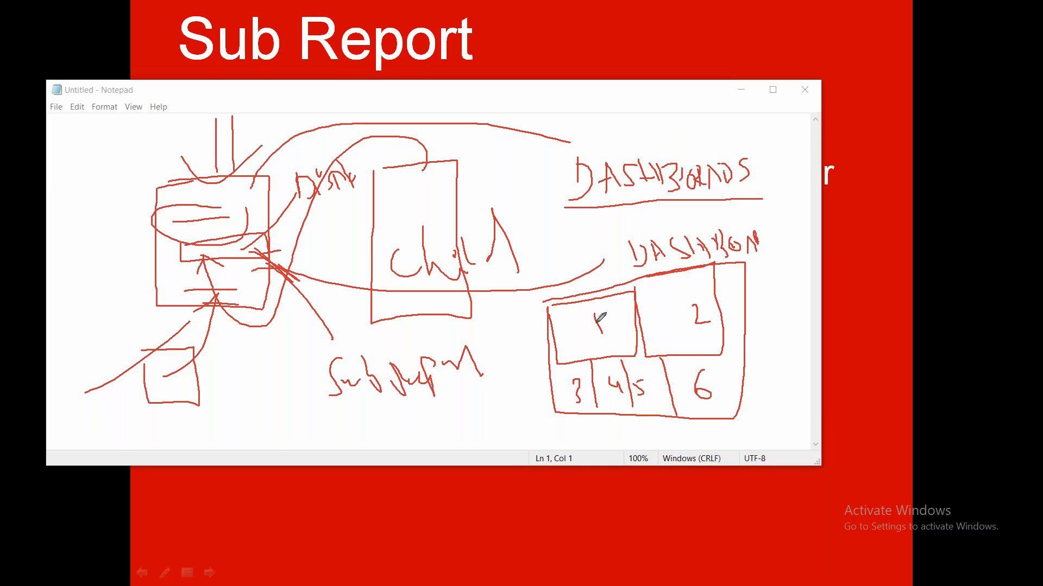
# Circle the tiles numbered 1, 2 and 3 in the hand-drawn dashboard sketch
pyautogui.moveTo(609, 306)
pyautogui.mouseDown()
pyautogui.moveTo(573, 329)
pyautogui.moveTo(633, 305)
pyautogui.mouseUp()
pyautogui.moveTo(701, 292)
pyautogui.mouseDown()
pyautogui.moveTo(729, 286)
pyautogui.moveTo(723, 329)
pyautogui.mouseUp()
pyautogui.moveTo(580, 372)
pyautogui.mouseDown()
pyautogui.moveTo(561, 386)
pyautogui.moveTo(607, 377)
pyautogui.mouseUp()
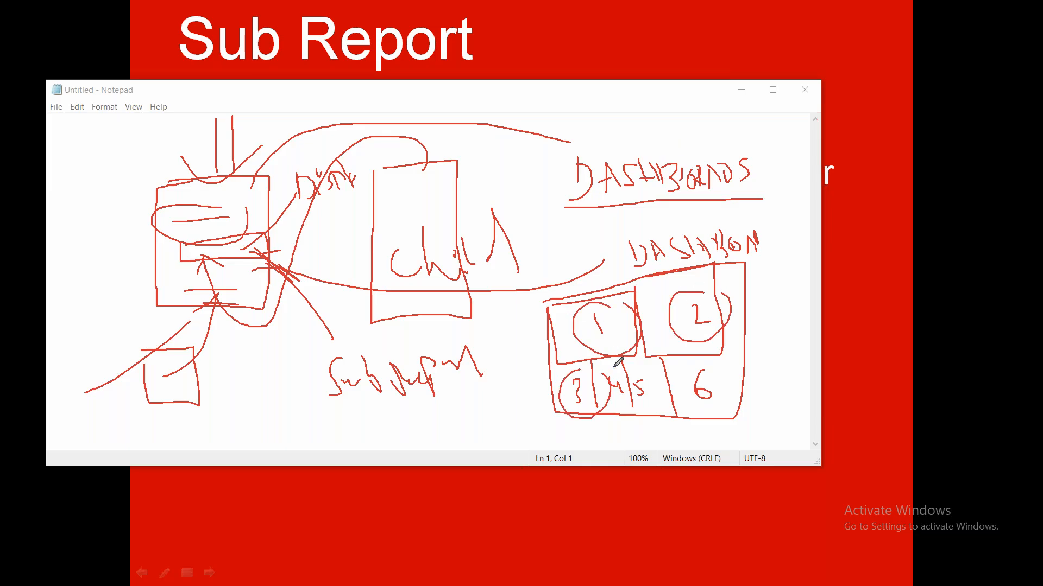
# Switch to Chrome and search Google Images for "dashboard"
pyautogui.press('super')
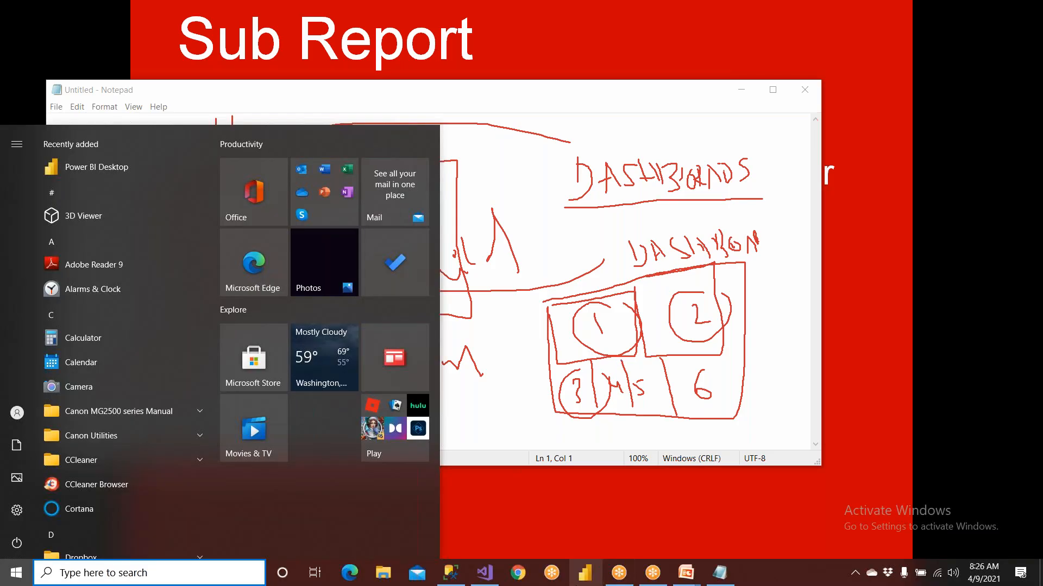
pyautogui.click(517, 574)
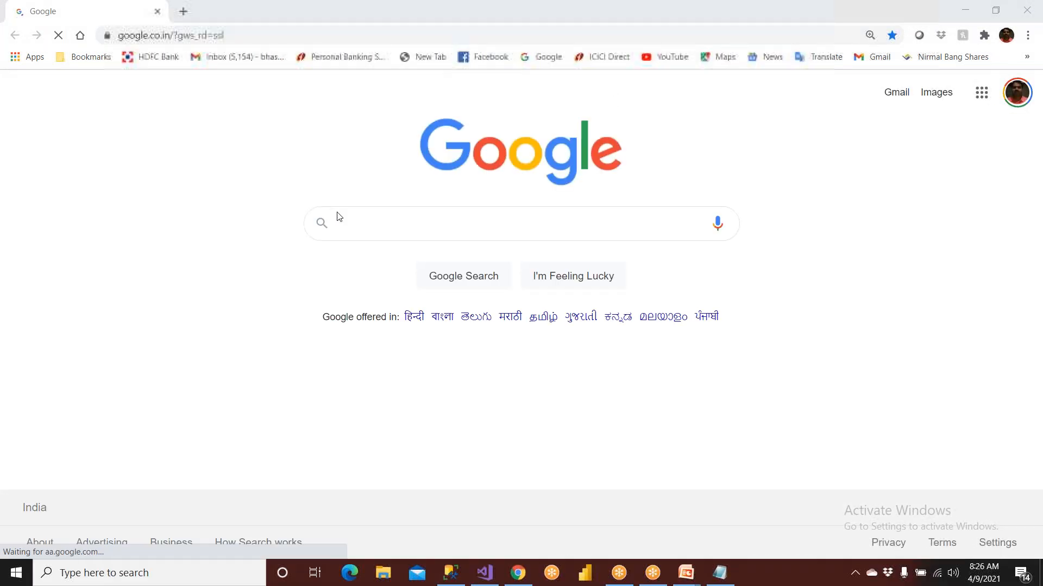
pyautogui.click(358, 234)
pyautogui.write('Dahs')
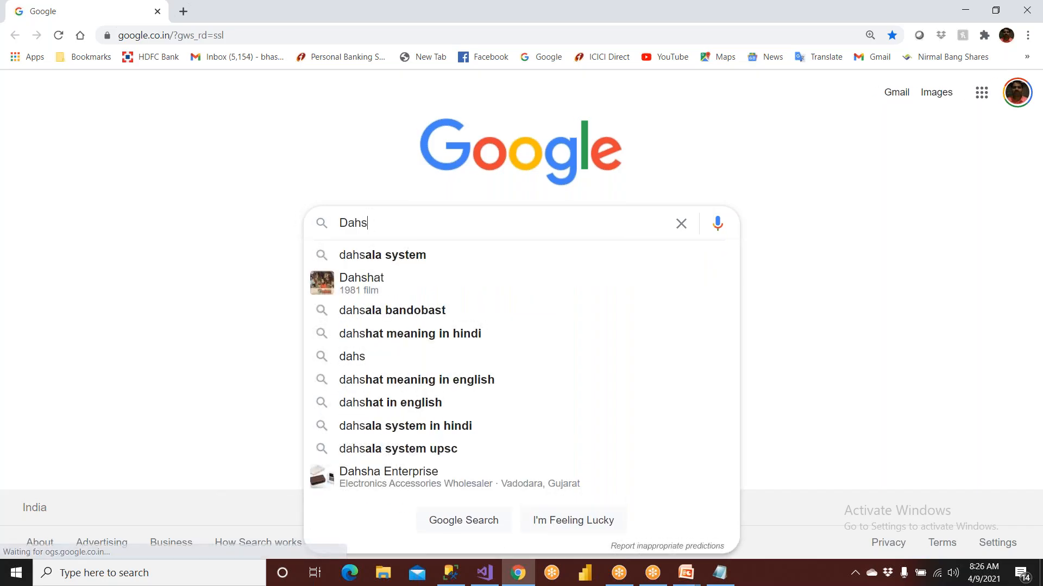
pyautogui.press('BackSpace')
pyautogui.press('BackSpace')
pyautogui.write('shb')
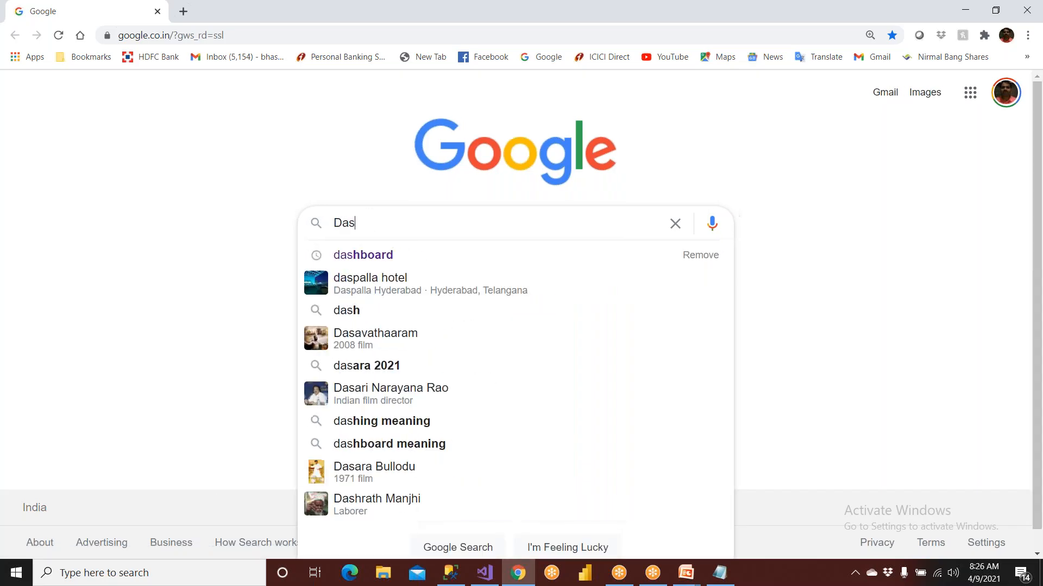
pyautogui.write('oa')
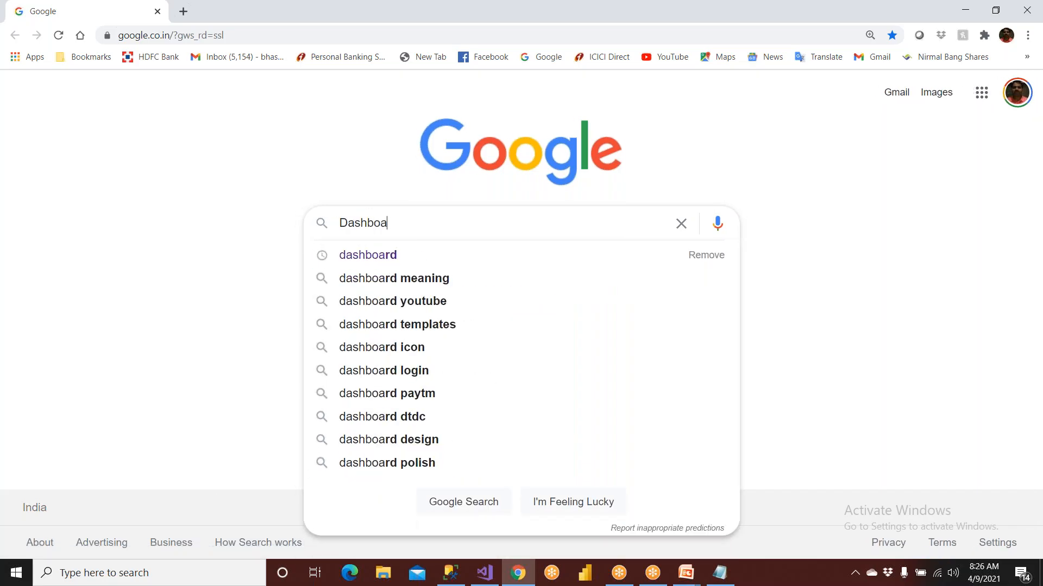
pyautogui.click(403, 260)
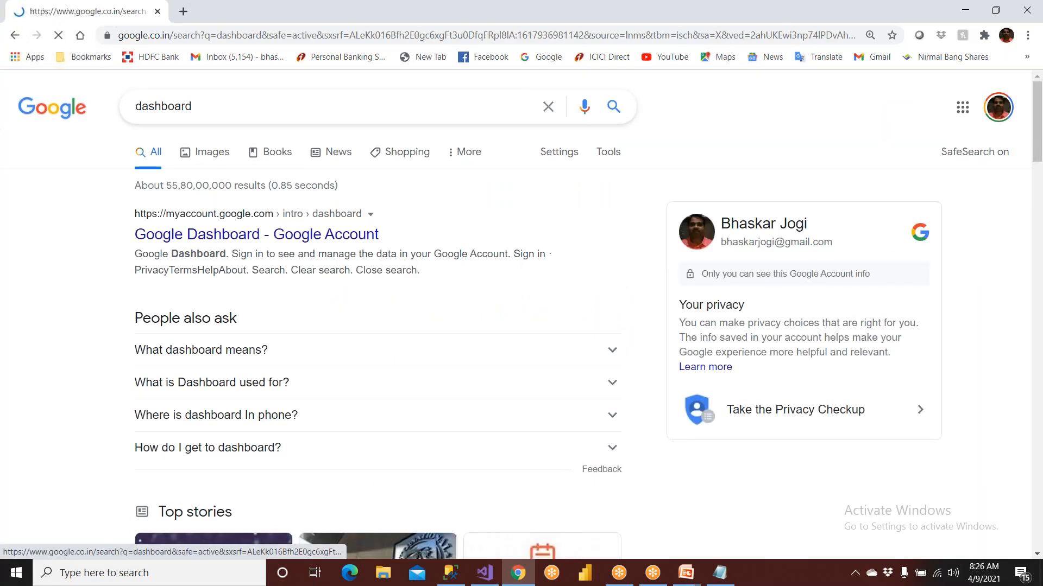
pyautogui.click(206, 152)
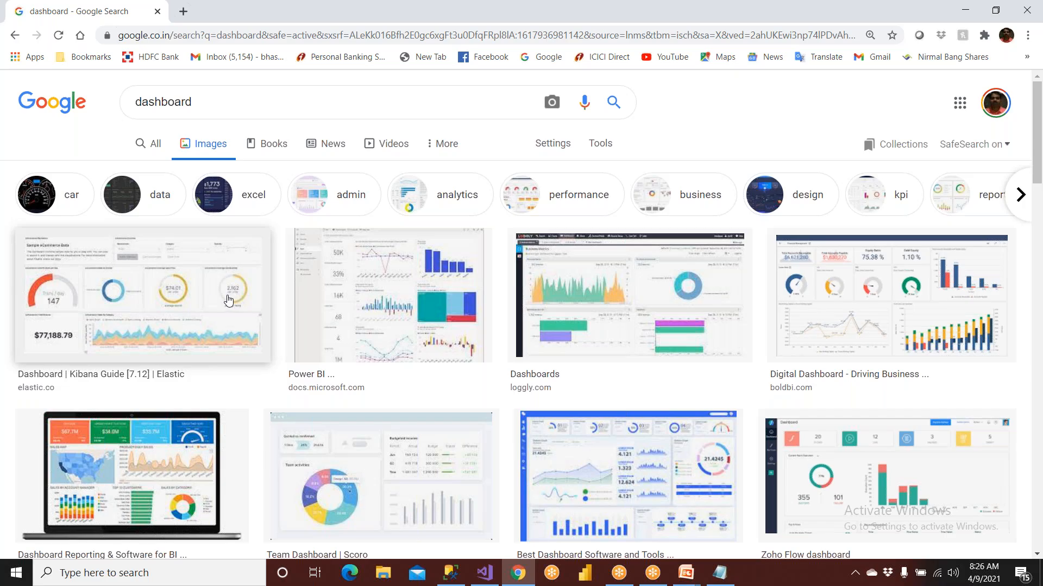
# Switch to the slide show pen over the image results and outline the individual tiles of the Kibana Guide dashboard in red ink
pyautogui.click(692, 9)
pyautogui.click(677, 37)
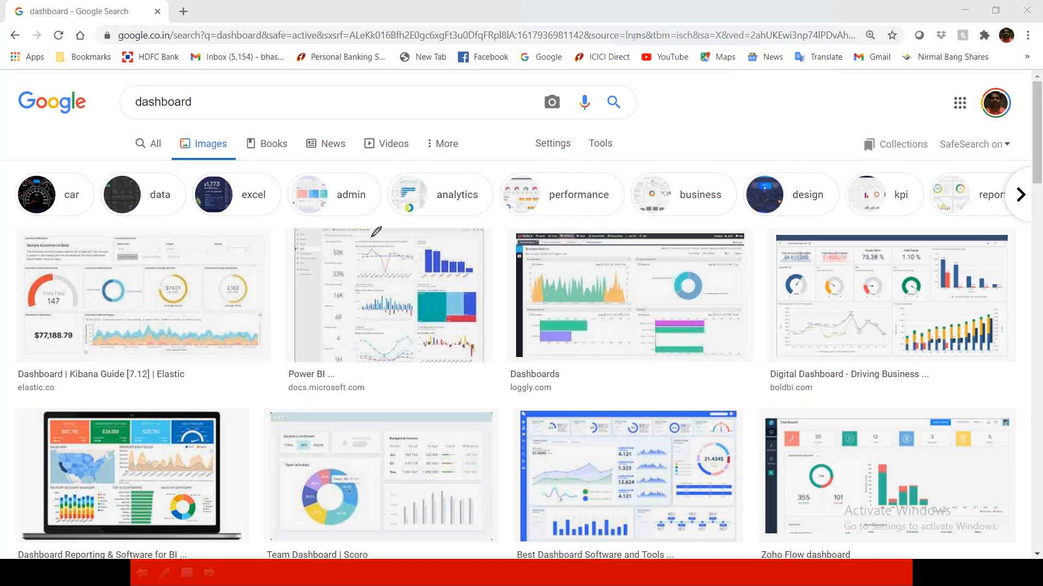
pyautogui.moveTo(257, 263)
pyautogui.mouseDown()
pyautogui.moveTo(203, 265)
pyautogui.moveTo(201, 312)
pyautogui.moveTo(278, 300)
pyautogui.moveTo(270, 262)
pyautogui.mouseUp()
pyautogui.moveTo(202, 265)
pyautogui.mouseDown()
pyautogui.moveTo(142, 266)
pyautogui.moveTo(139, 312)
pyautogui.moveTo(199, 314)
pyautogui.moveTo(202, 285)
pyautogui.mouseUp()
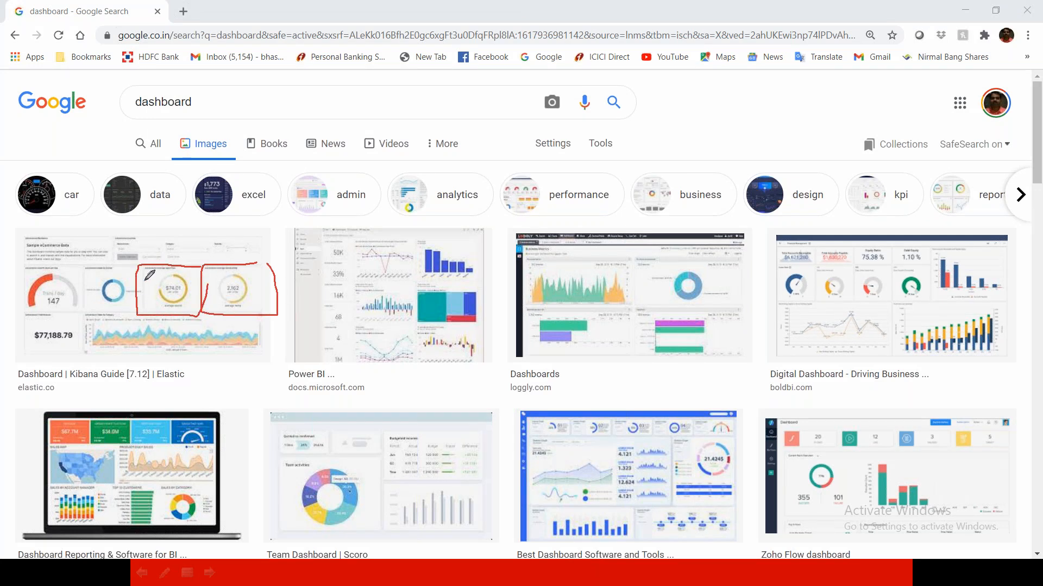
pyautogui.moveTo(140, 266)
pyautogui.mouseDown()
pyautogui.moveTo(86, 267)
pyautogui.moveTo(87, 314)
pyautogui.moveTo(132, 312)
pyautogui.mouseUp()
pyautogui.moveTo(95, 261)
pyautogui.mouseDown()
pyautogui.moveTo(21, 266)
pyautogui.moveTo(25, 313)
pyautogui.moveTo(81, 313)
pyautogui.moveTo(24, 336)
pyautogui.moveTo(44, 353)
pyautogui.moveTo(82, 324)
pyautogui.moveTo(86, 341)
pyautogui.moveTo(158, 359)
pyautogui.moveTo(265, 352)
pyautogui.moveTo(268, 314)
pyautogui.moveTo(63, 325)
pyautogui.mouseUp()
pyautogui.moveTo(140, 335); pyautogui.dragTo(160, 369)
pyautogui.moveTo(180, 360)
pyautogui.mouseDown()
pyautogui.moveTo(203, 392)
pyautogui.moveTo(198, 360)
pyautogui.moveTo(210, 385)
pyautogui.mouseUp()
pyautogui.click(201, 365)
pyautogui.click(229, 374)
pyautogui.moveTo(266, 294); pyautogui.dragTo(290, 289)
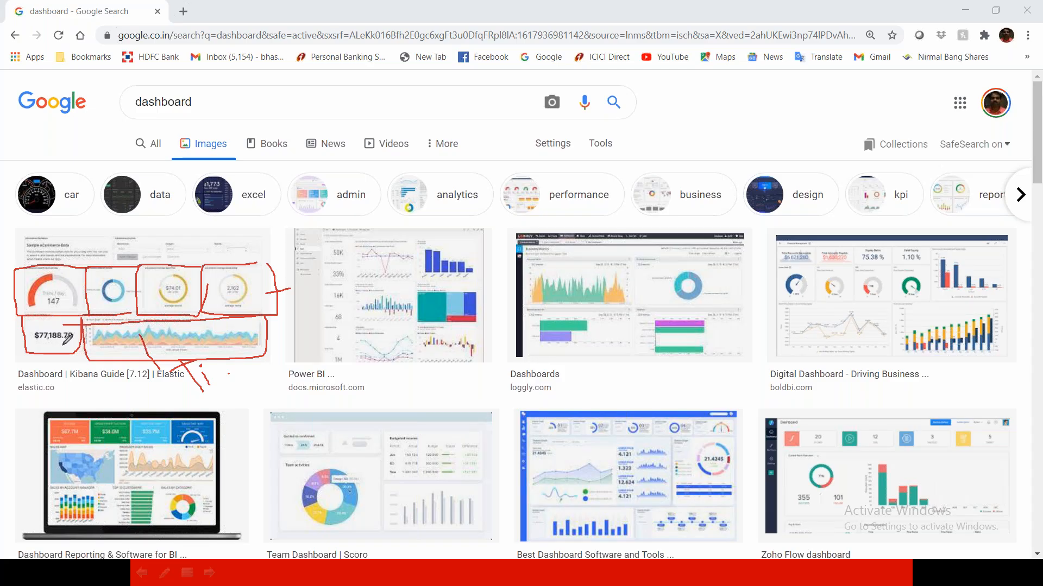
# Mark each tile of the Kibana Guide dashboard with a stroke and circle the whole dashboard in red ink
pyautogui.moveTo(73, 335); pyautogui.dragTo(61, 363)
pyautogui.moveTo(60, 303)
pyautogui.mouseDown()
pyautogui.moveTo(59, 228)
pyautogui.moveTo(107, 282)
pyautogui.moveTo(172, 250)
pyautogui.mouseUp()
pyautogui.moveTo(228, 283); pyautogui.dragTo(240, 256)
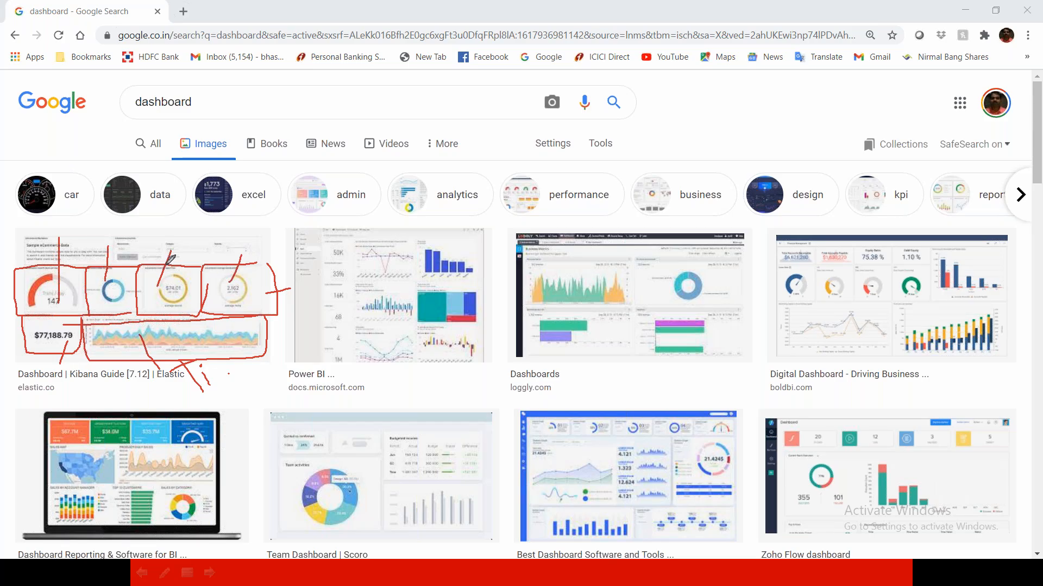
pyautogui.moveTo(228, 256)
pyautogui.mouseDown()
pyautogui.moveTo(220, 245)
pyautogui.moveTo(30, 261)
pyautogui.moveTo(65, 364)
pyautogui.moveTo(260, 252)
pyautogui.moveTo(217, 224)
pyautogui.mouseUp()
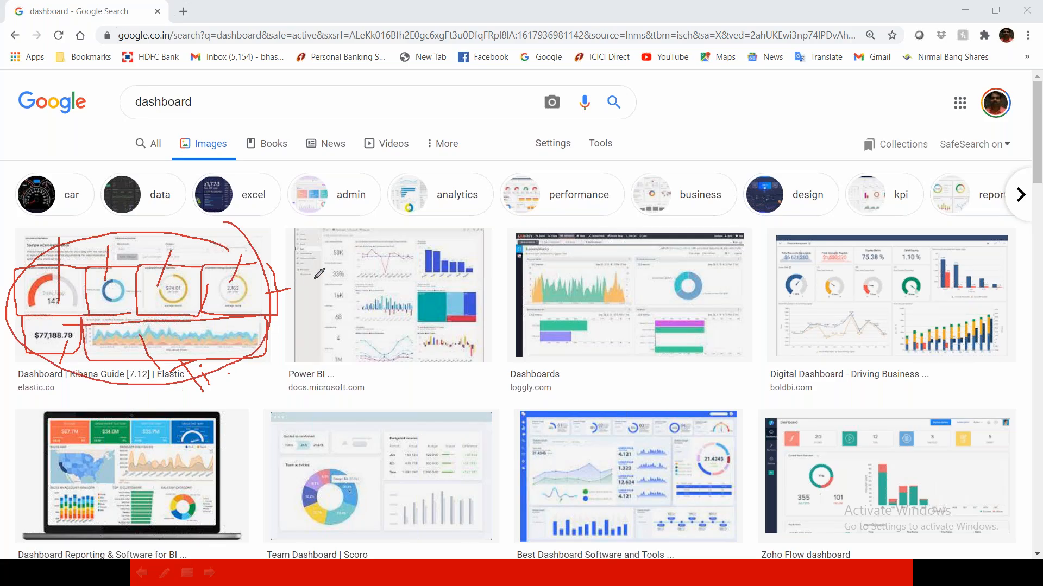
# Outline the six chart tiles of the Power BI dashboard image in red ink and label them "TILES"
pyautogui.moveTo(357, 250)
pyautogui.mouseDown()
pyautogui.moveTo(352, 281)
pyautogui.moveTo(408, 281)
pyautogui.moveTo(412, 246)
pyautogui.moveTo(350, 247)
pyautogui.mouseUp()
pyautogui.moveTo(421, 245)
pyautogui.mouseDown()
pyautogui.moveTo(425, 285)
pyautogui.moveTo(476, 274)
pyautogui.moveTo(431, 239)
pyautogui.mouseUp()
pyautogui.moveTo(414, 286)
pyautogui.mouseDown()
pyautogui.moveTo(461, 326)
pyautogui.moveTo(485, 293)
pyautogui.moveTo(418, 292)
pyautogui.mouseUp()
pyautogui.moveTo(342, 298)
pyautogui.mouseDown()
pyautogui.moveTo(412, 325)
pyautogui.moveTo(362, 292)
pyautogui.mouseUp()
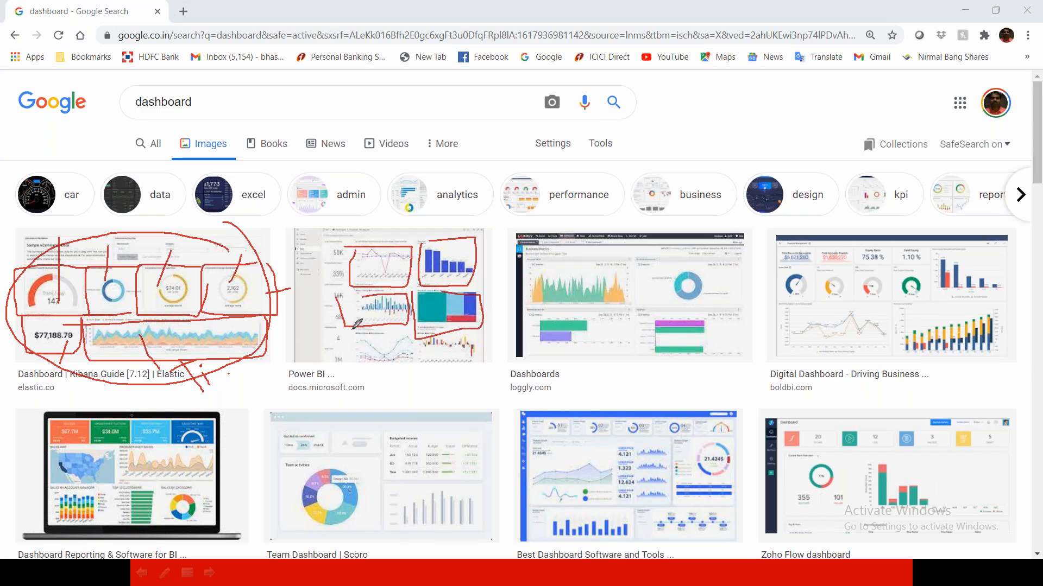
pyautogui.moveTo(352, 329)
pyautogui.mouseDown()
pyautogui.moveTo(413, 322)
pyautogui.moveTo(429, 365)
pyautogui.moveTo(488, 328)
pyautogui.moveTo(441, 394)
pyautogui.moveTo(430, 392)
pyautogui.moveTo(443, 402)
pyautogui.moveTo(454, 385)
pyautogui.moveTo(475, 389)
pyautogui.moveTo(477, 402)
pyautogui.mouseUp()
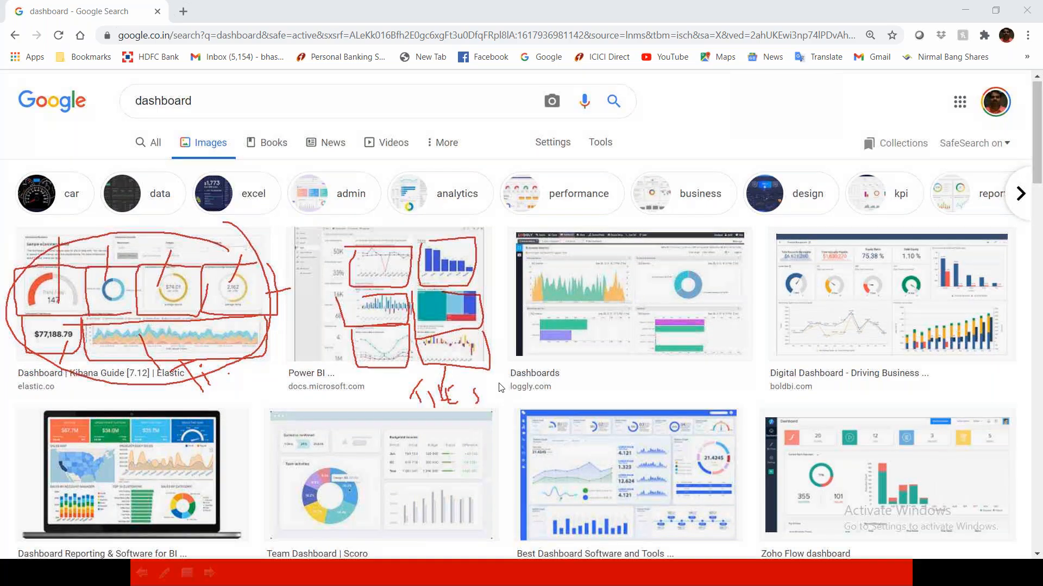
# Close the browser and clear the ink annotations and the blank Notepad window off the Sub Report slide
pyautogui.scroll(-10, 435, 380)
pyautogui.scroll(-1, 500, 435)
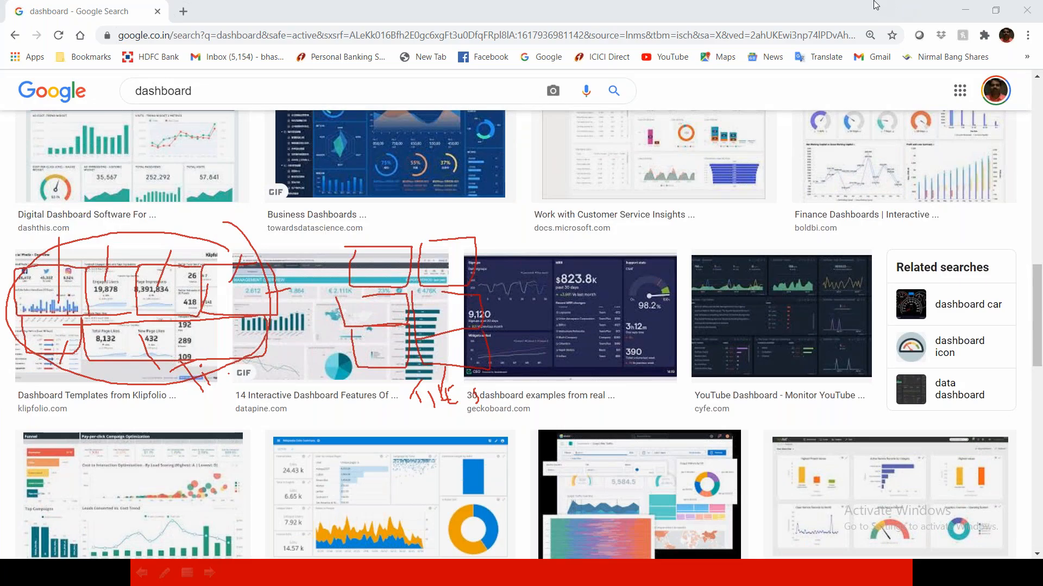
pyautogui.click(1026, 10)
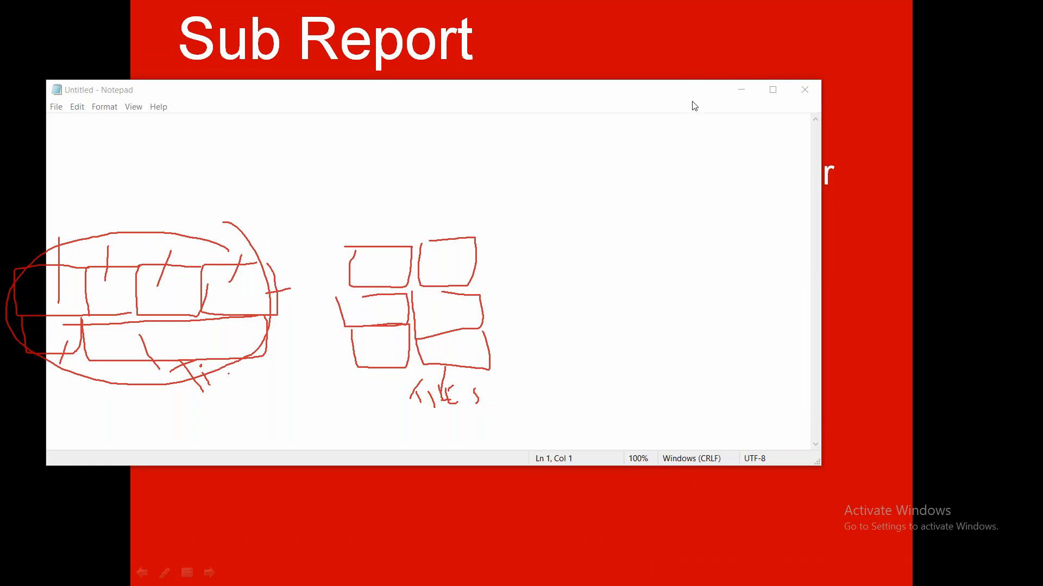
pyautogui.press('Escape')
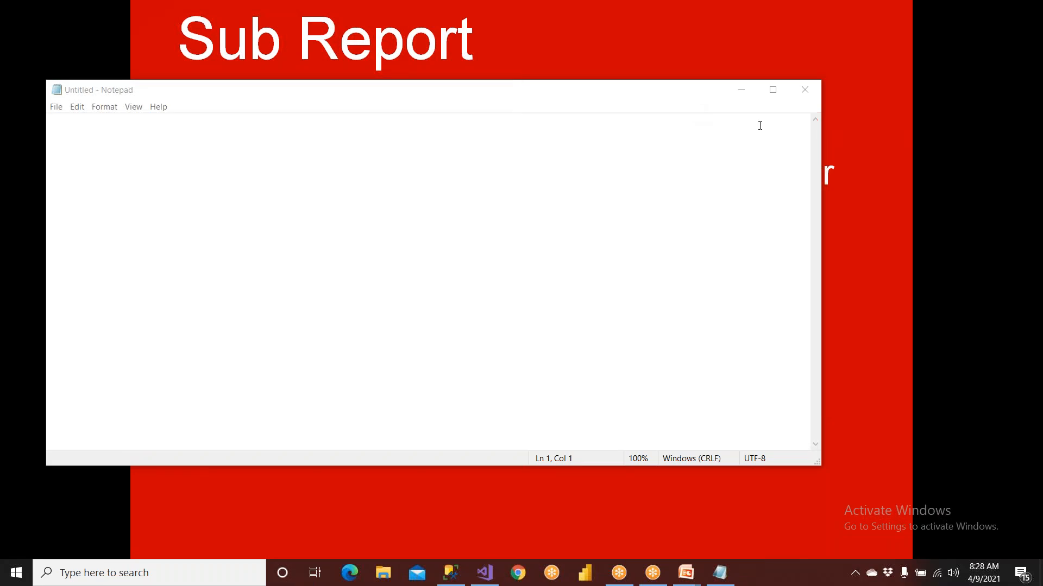
pyautogui.click(741, 90)
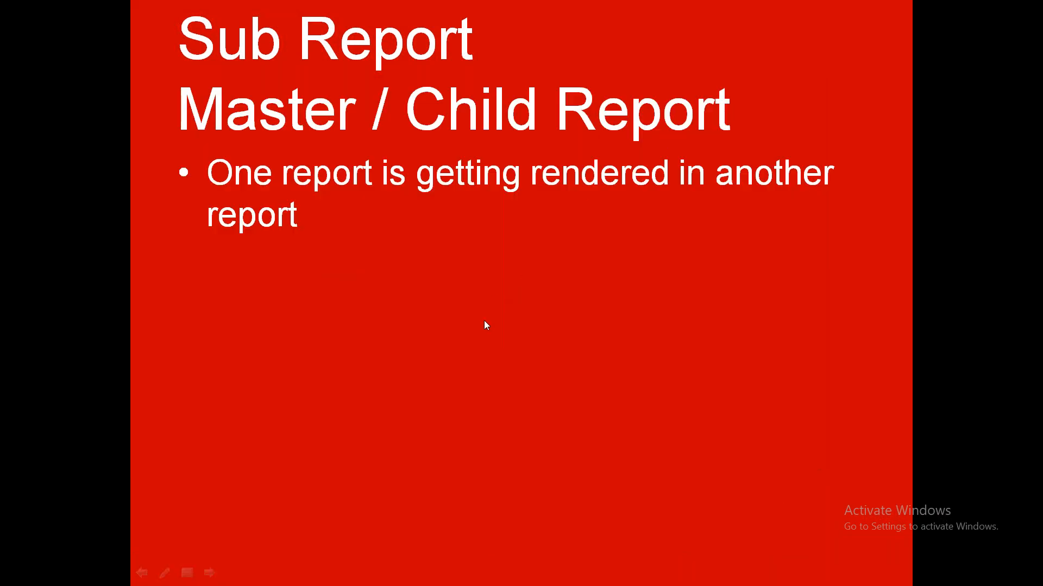
# Switch to Visual Studio and delete the BRID and Branch table from the body of ParentReport
pyautogui.press('super')
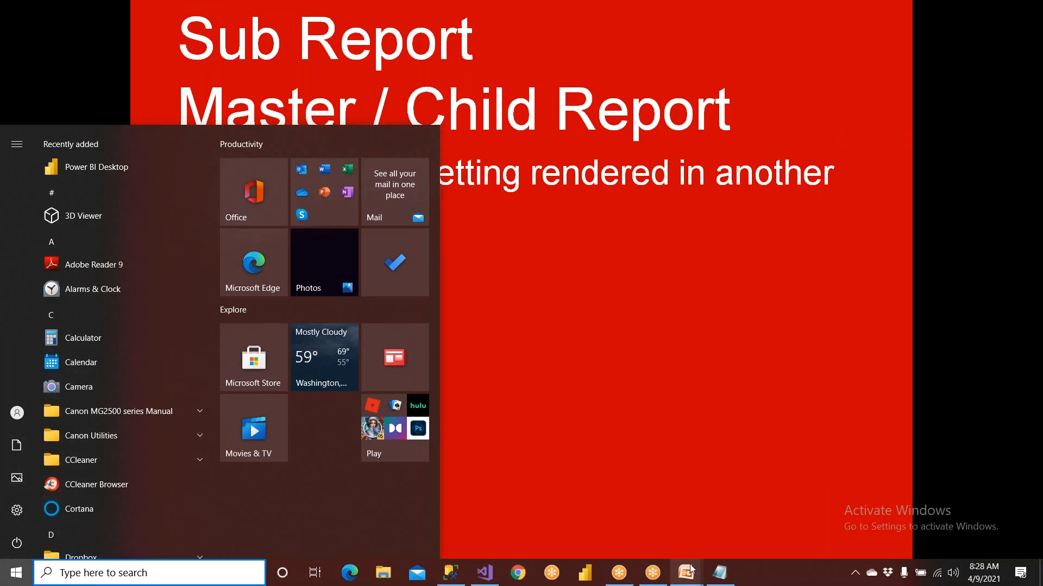
pyautogui.click(498, 583)
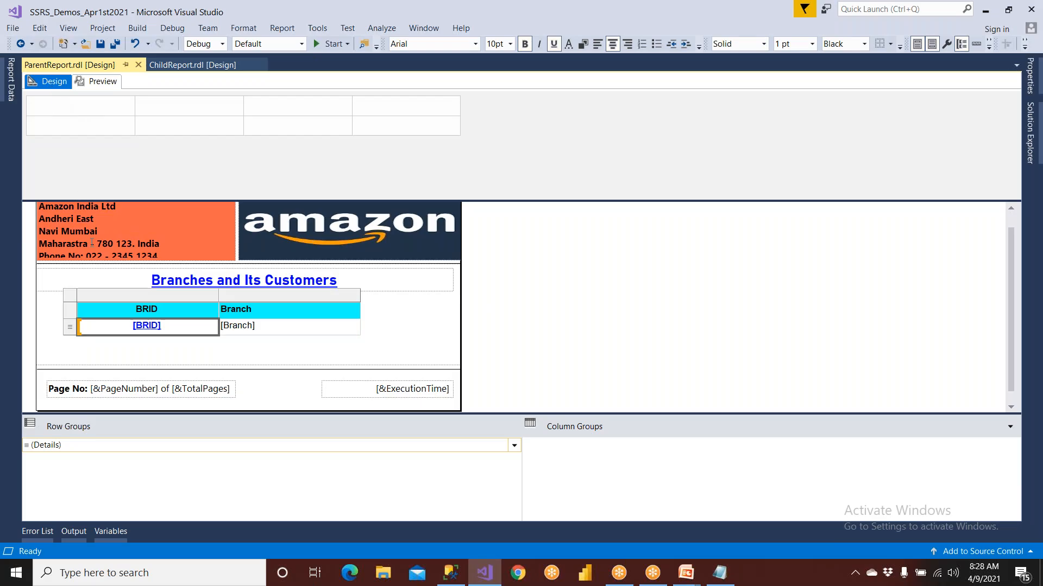
pyautogui.click(71, 298)
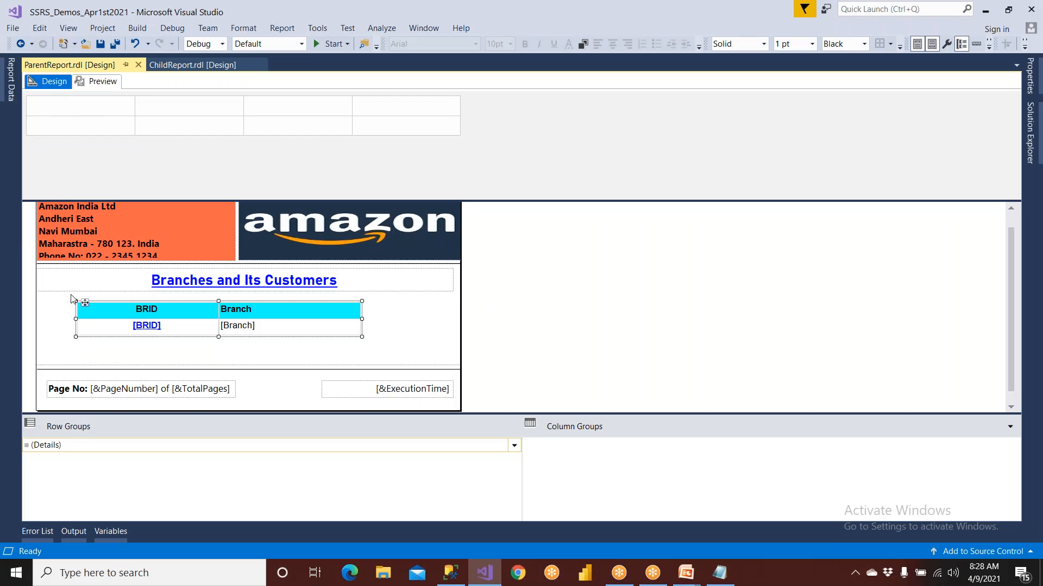
pyautogui.press('Delete')
# Insert a new table below the report title with the fields BRID and Branch, and delete its empty third column
pyautogui.rightClick(71, 298)
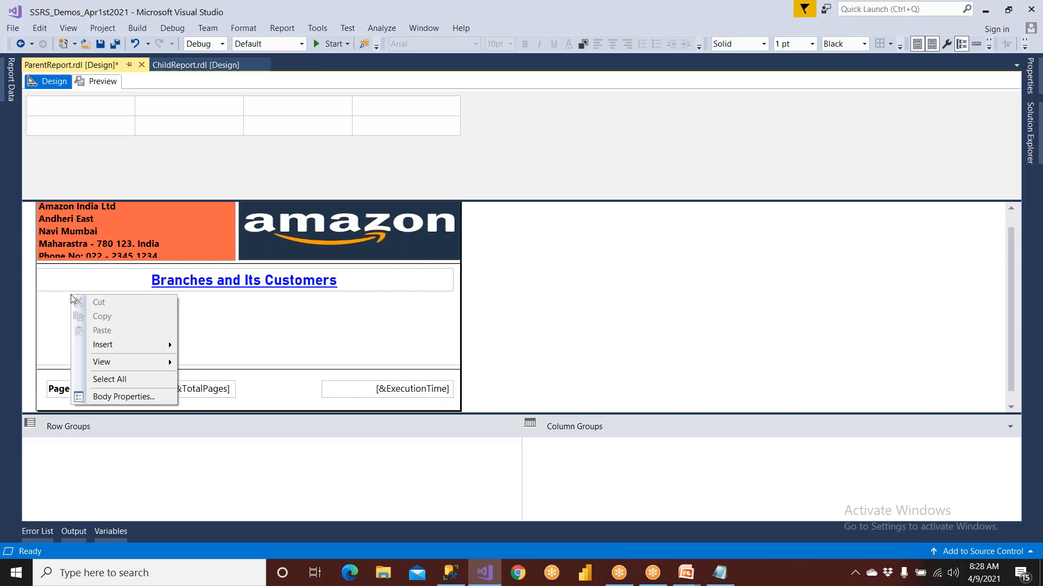
pyautogui.moveTo(101, 349)
pyautogui.click(201, 377)
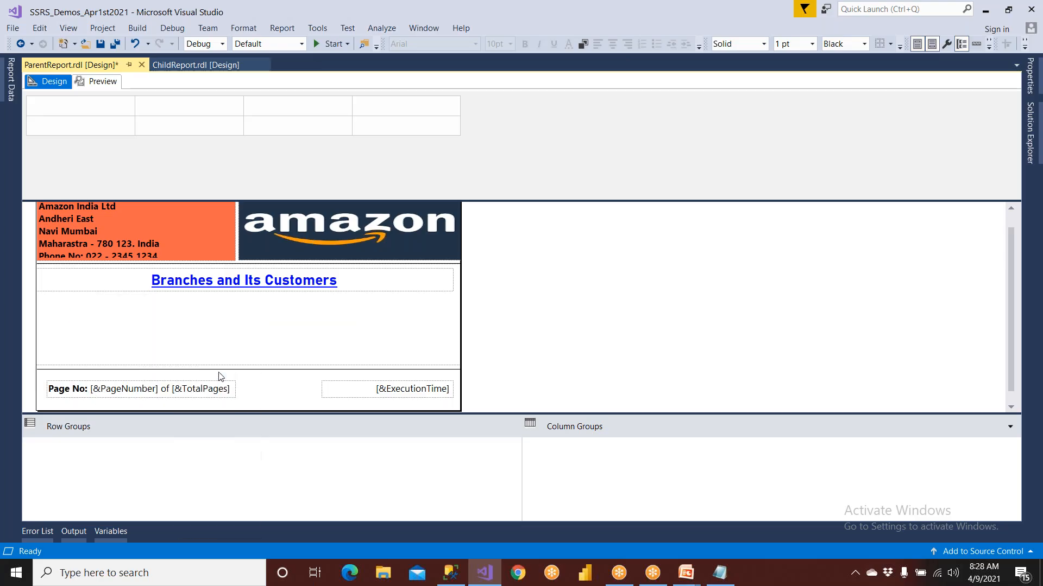
pyautogui.click(130, 316)
pyautogui.click(153, 328)
pyautogui.click(195, 316)
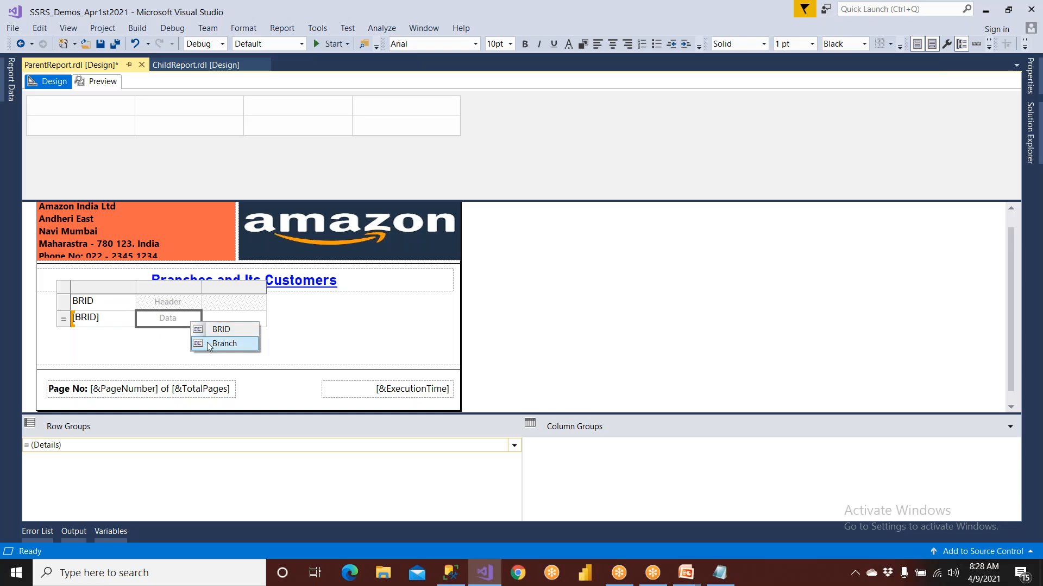
pyautogui.click(207, 342)
pyautogui.click(216, 289)
pyautogui.rightClick(216, 288)
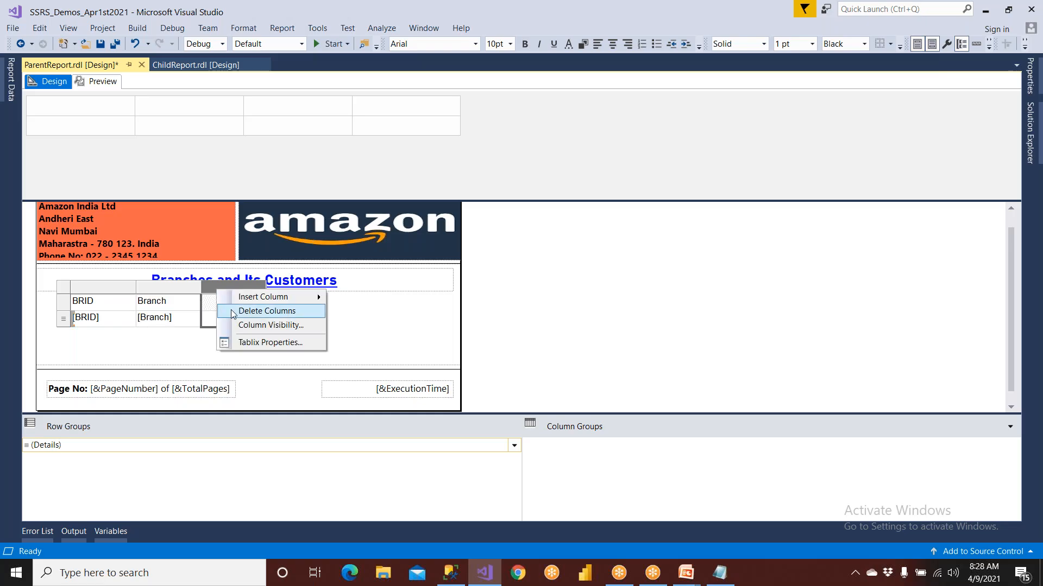
pyautogui.click(231, 309)
# Move the new table slightly left and widen both columns so it spans most of the report body
pyautogui.click(66, 300)
pyautogui.click(64, 288)
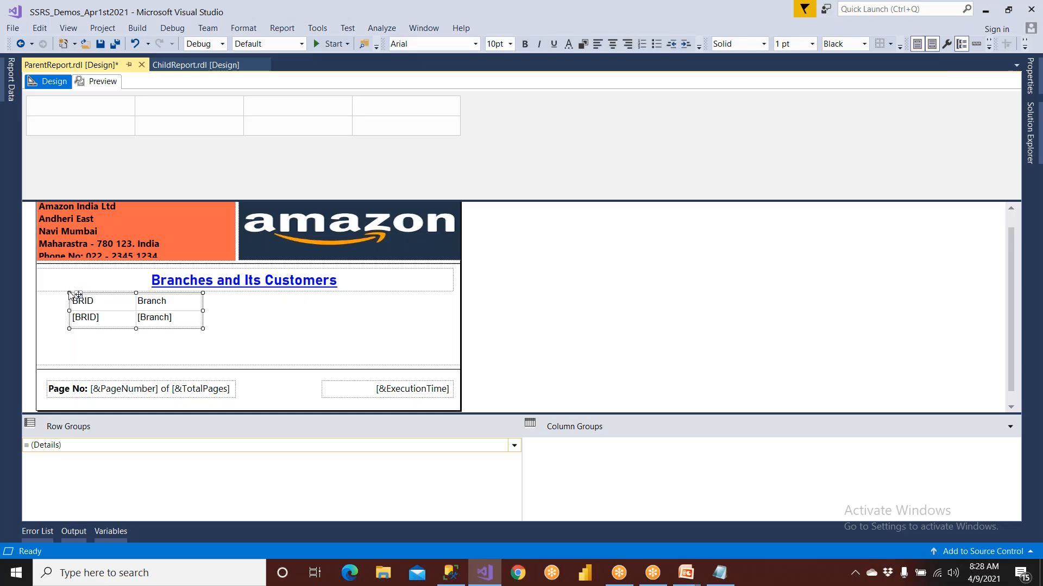
pyautogui.moveTo(79, 294); pyautogui.dragTo(63, 295)
pyautogui.moveTo(187, 314); pyautogui.dragTo(404, 309)
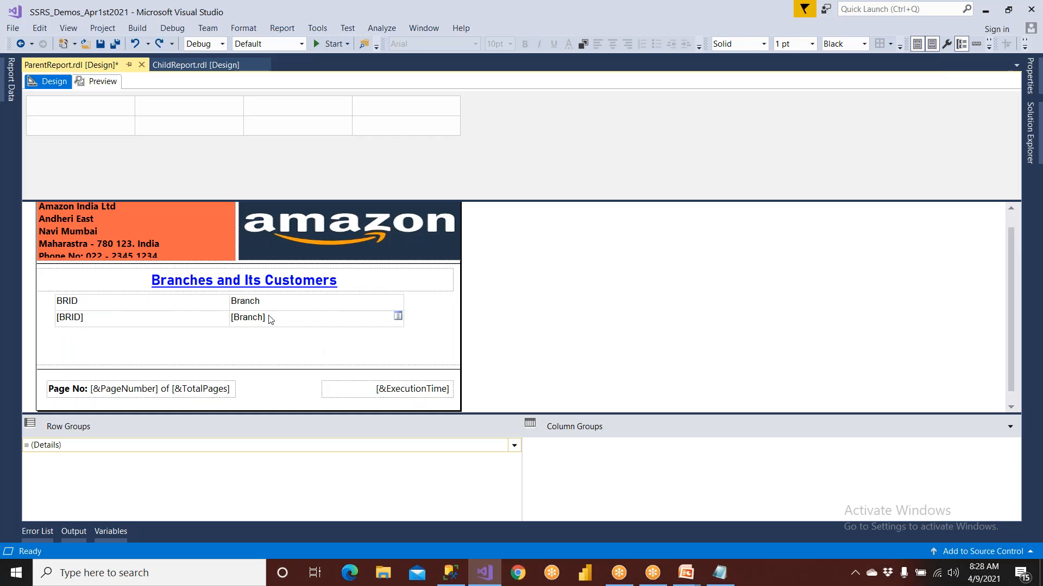
# Fill the table's header row with yellow and save ParentReport
pyautogui.click(270, 319)
pyautogui.click(47, 302)
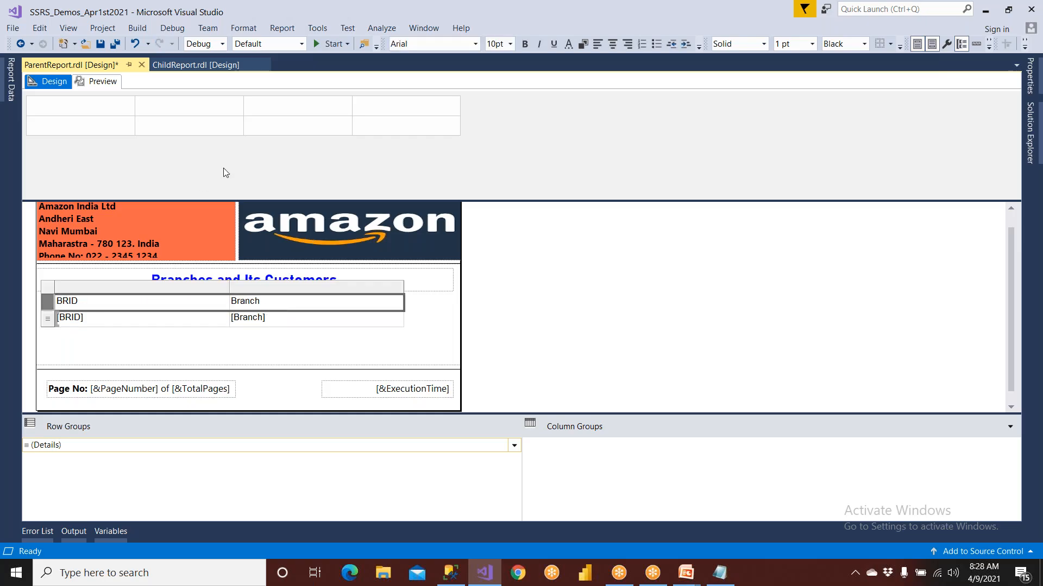
pyautogui.click(578, 44)
pyautogui.click(518, 312)
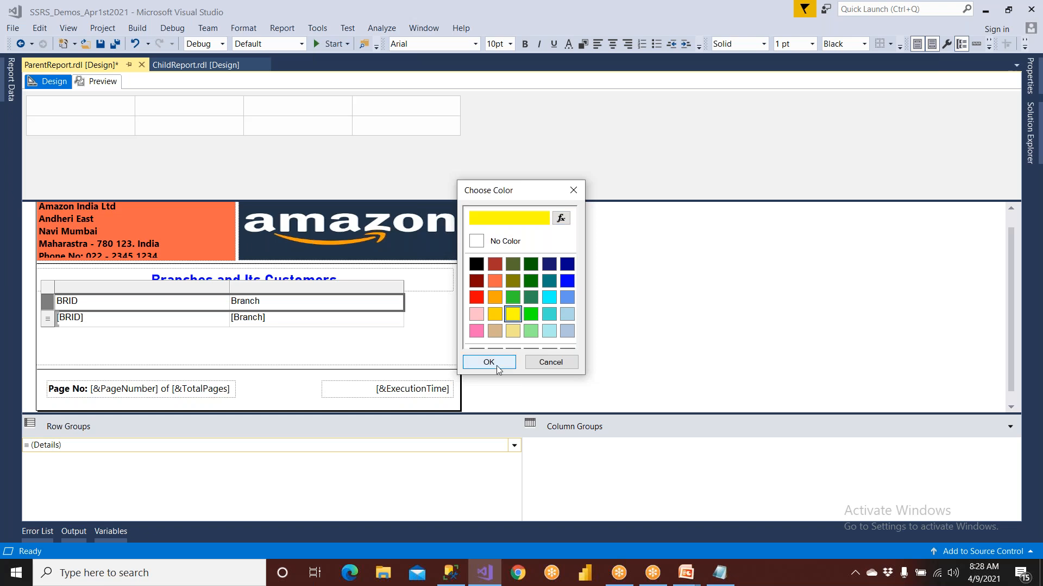
pyautogui.click(497, 366)
pyautogui.click(100, 45)
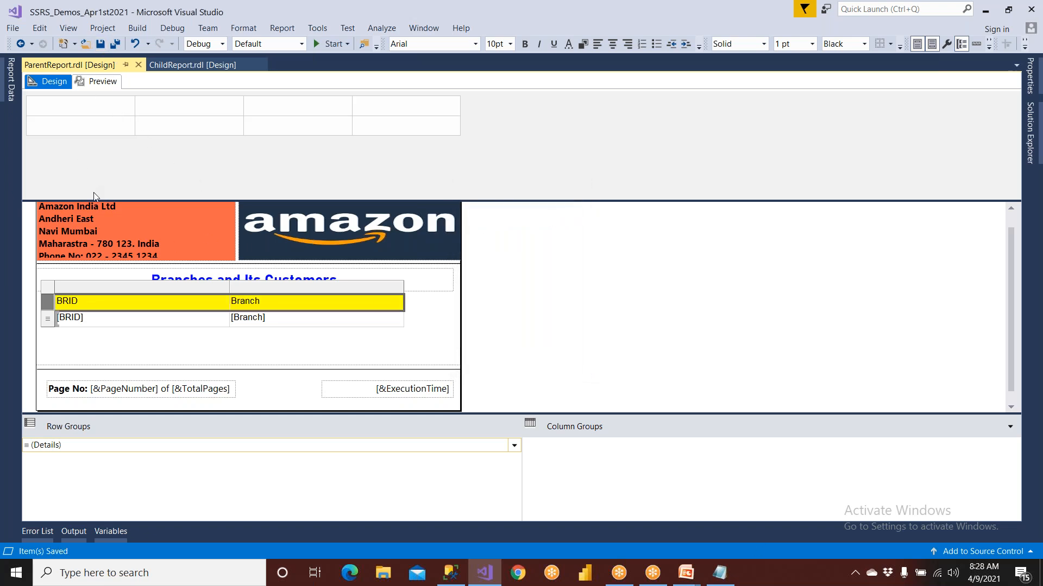
# Insert a row inside the group below the [BRID] and [Branch] detail row
pyautogui.click(51, 322)
pyautogui.rightClick(51, 321)
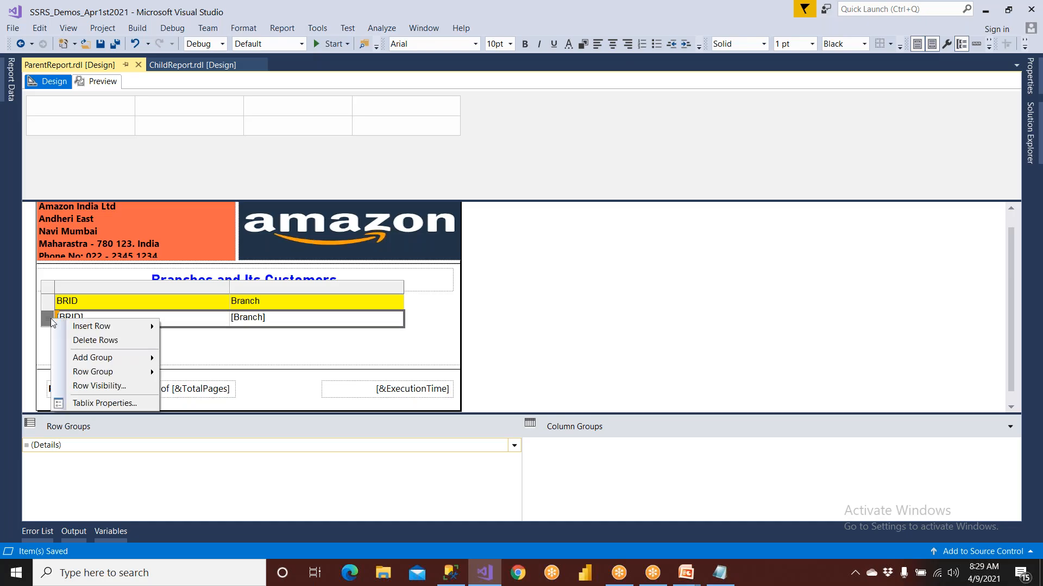
pyautogui.moveTo(87, 326)
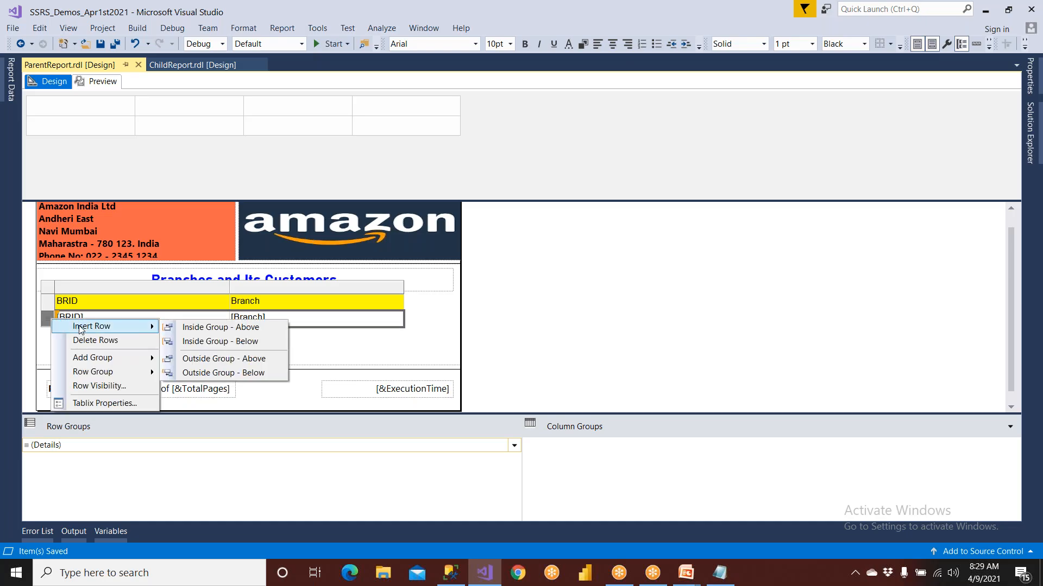
pyautogui.click(200, 343)
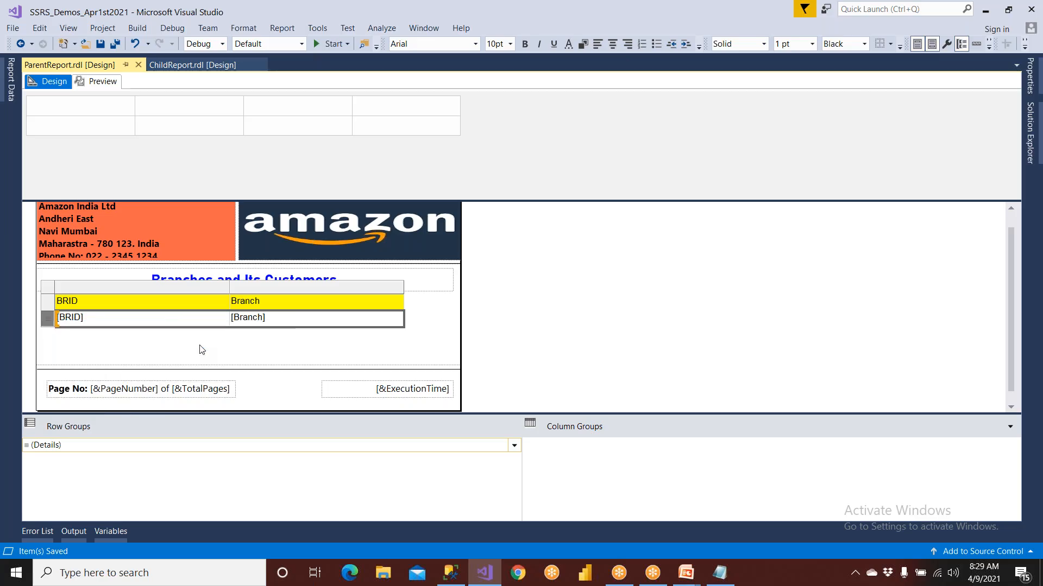
pyautogui.moveTo(220, 334); pyautogui.dragTo(266, 342)
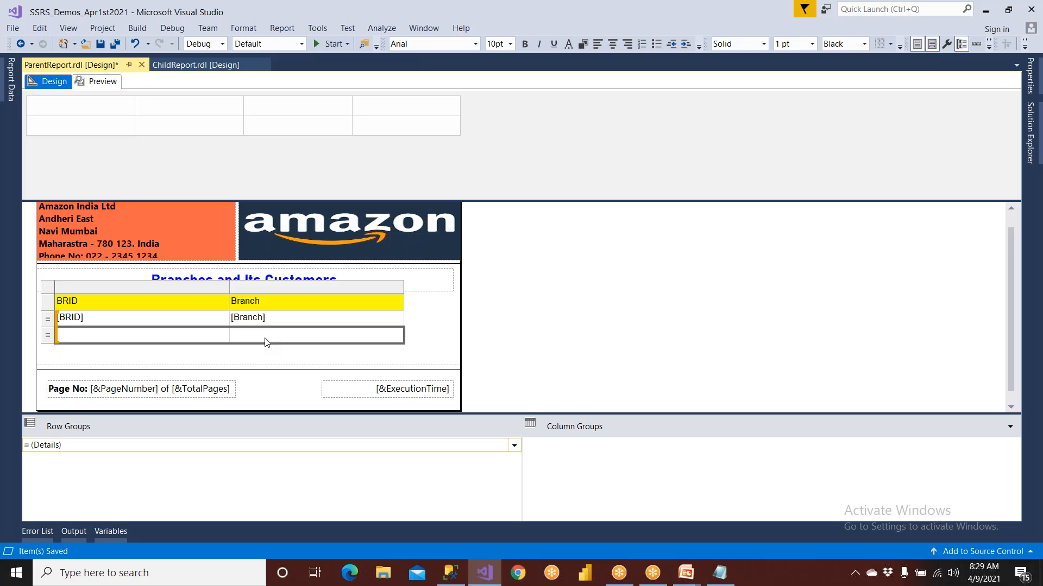
# Merge the two cells of the empty detail row and insert a Subreport item into the merged cell
pyautogui.rightClick(266, 342)
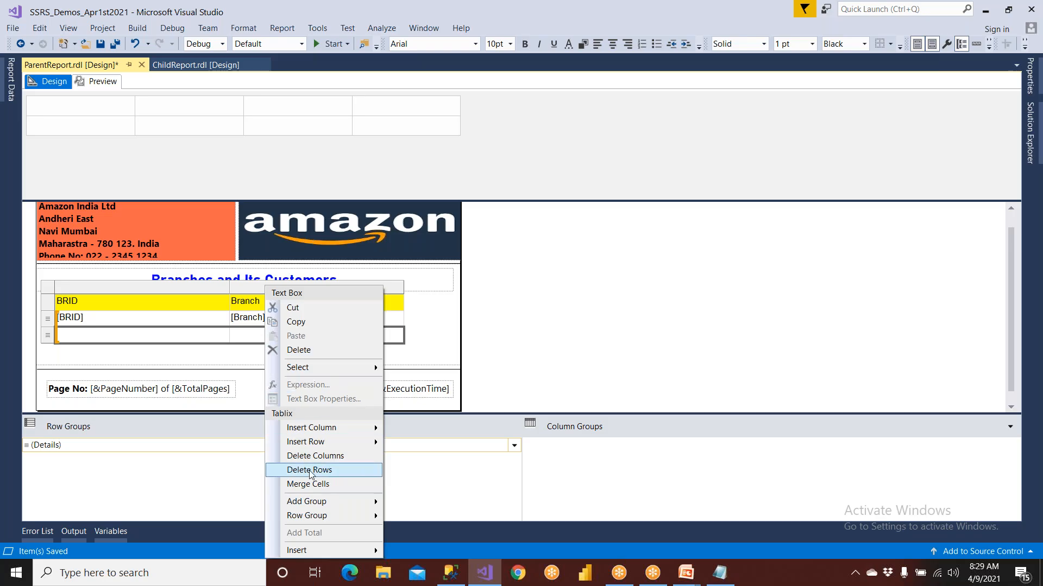
pyautogui.click(309, 483)
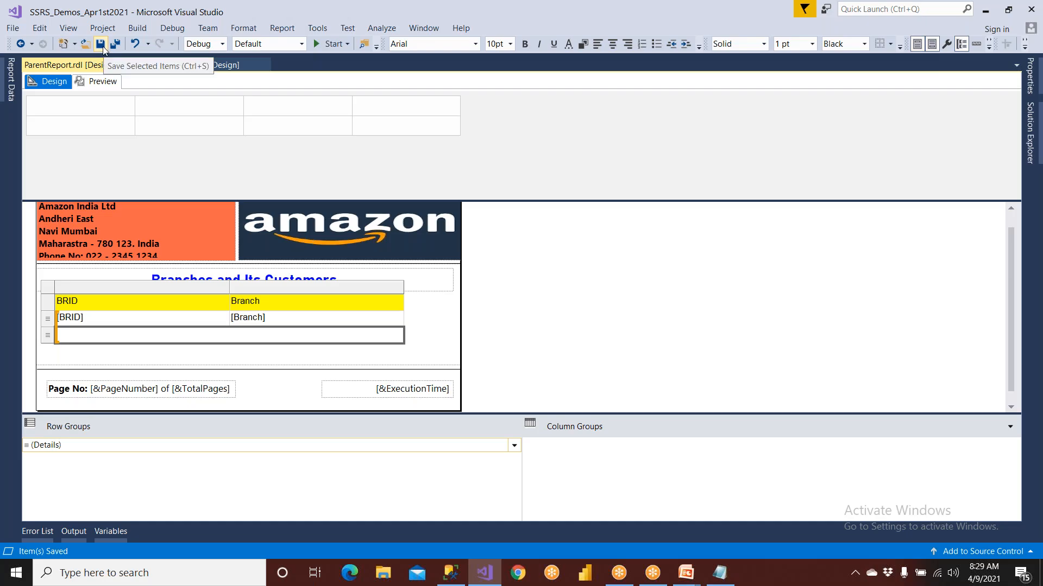
pyautogui.click(68, 28)
pyautogui.press('Escape')
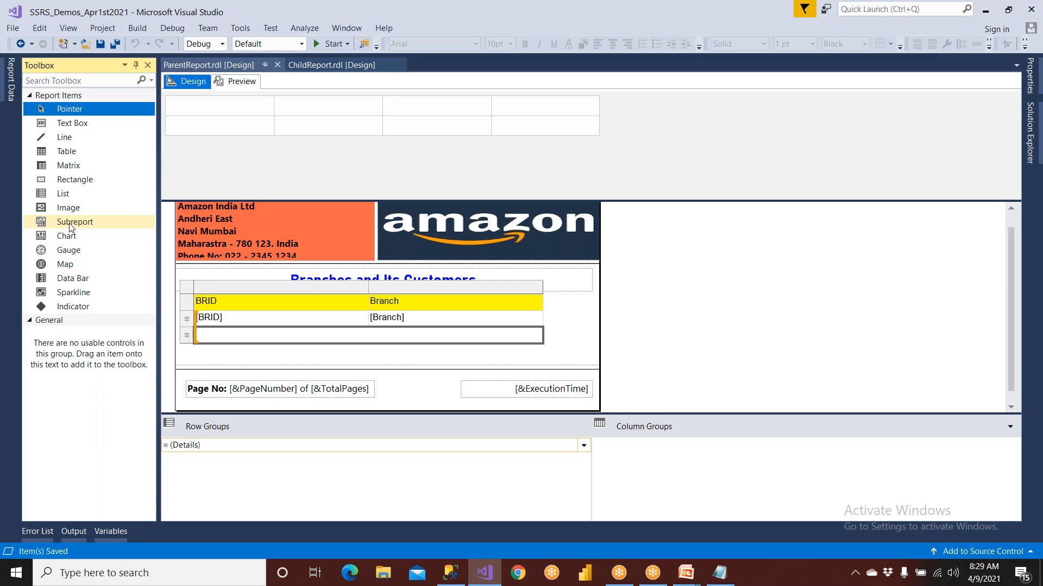
pyautogui.click(70, 223)
pyautogui.moveTo(70, 228); pyautogui.dragTo(235, 341)
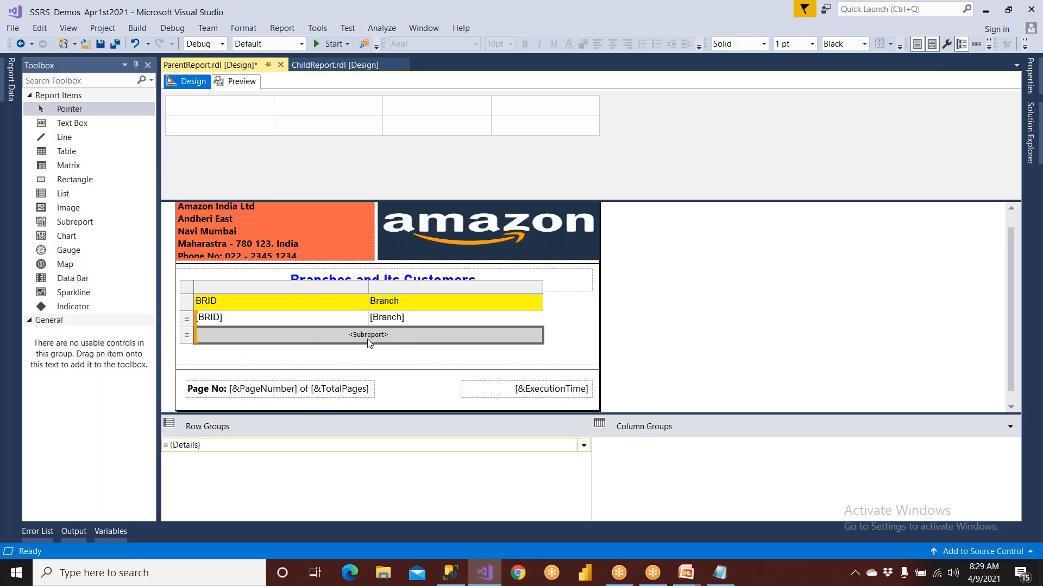
# In the new subreport's properties, choose ChildReport as the report to use
pyautogui.rightClick(338, 337)
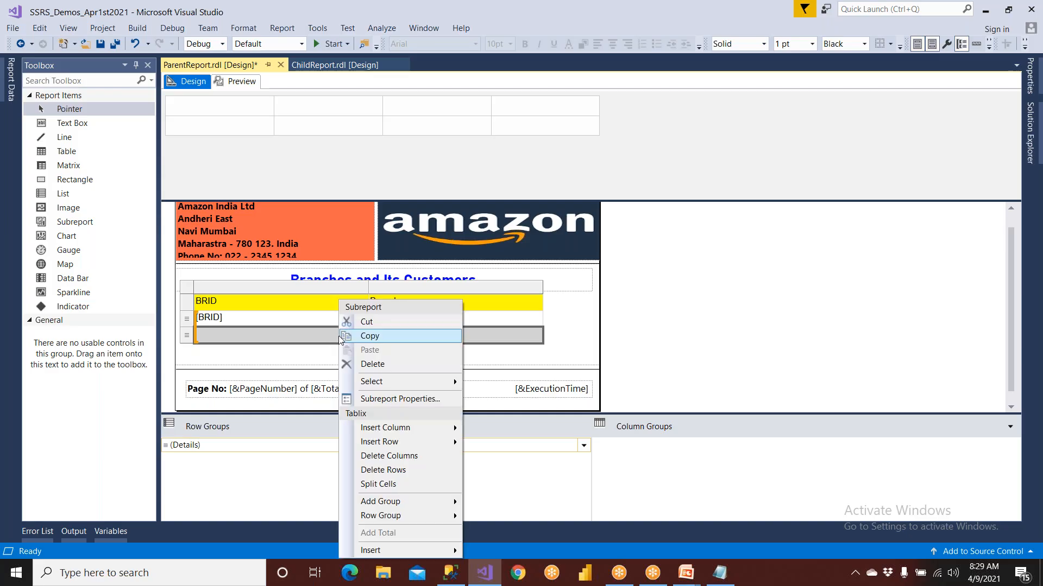
pyautogui.click(381, 400)
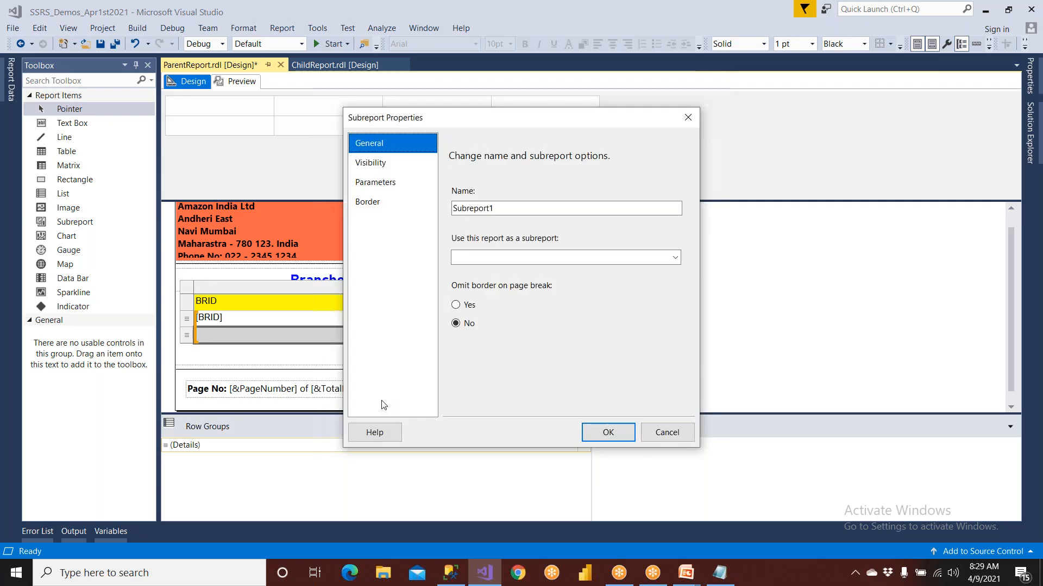
pyautogui.doubleClick(495, 209)
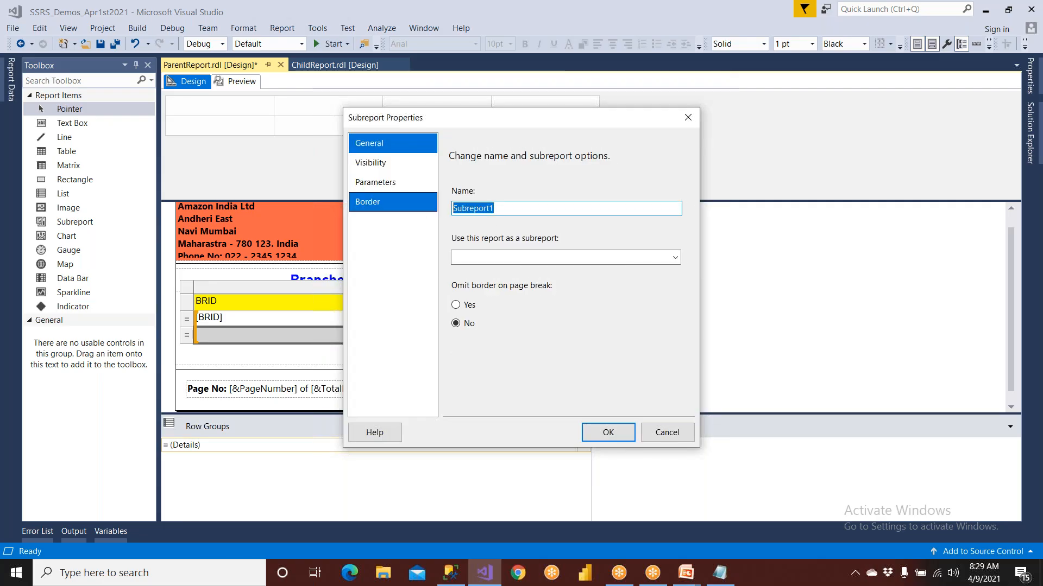
pyautogui.click(675, 257)
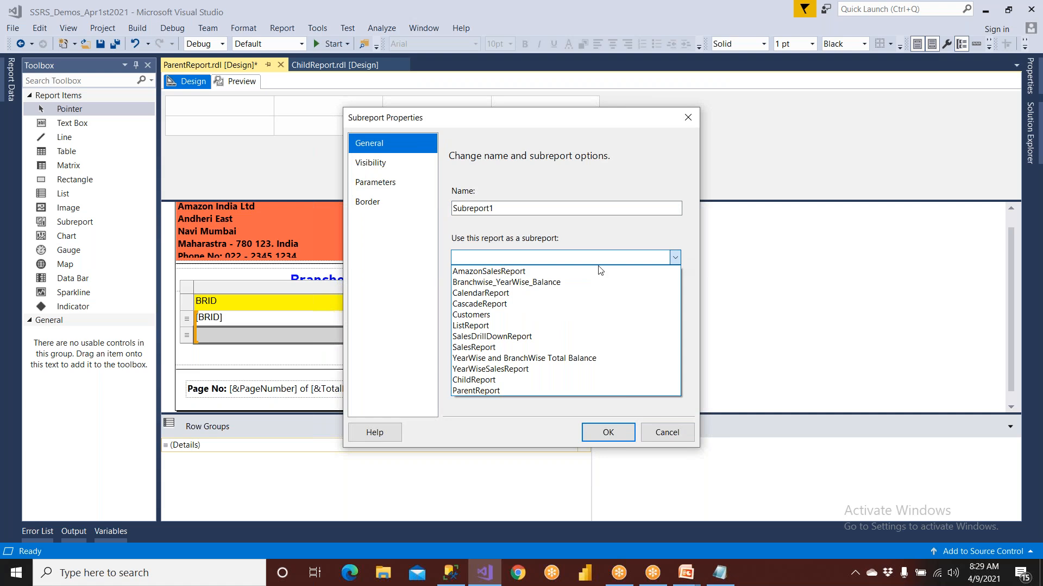
pyautogui.click(514, 379)
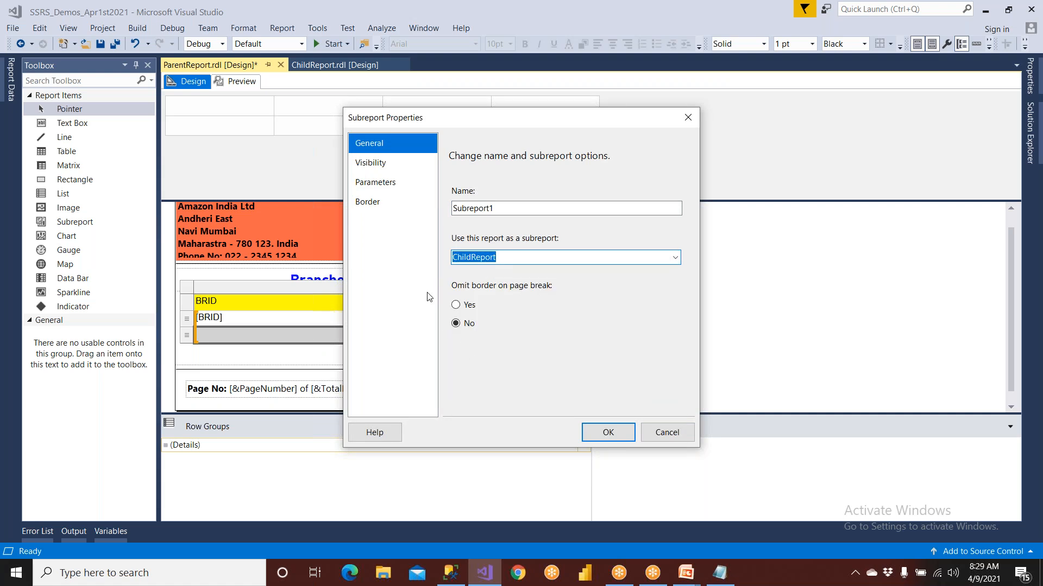
# Add a subreport parameter BRID with the value [BRID], apply it, and save ParentReport
pyautogui.click(395, 183)
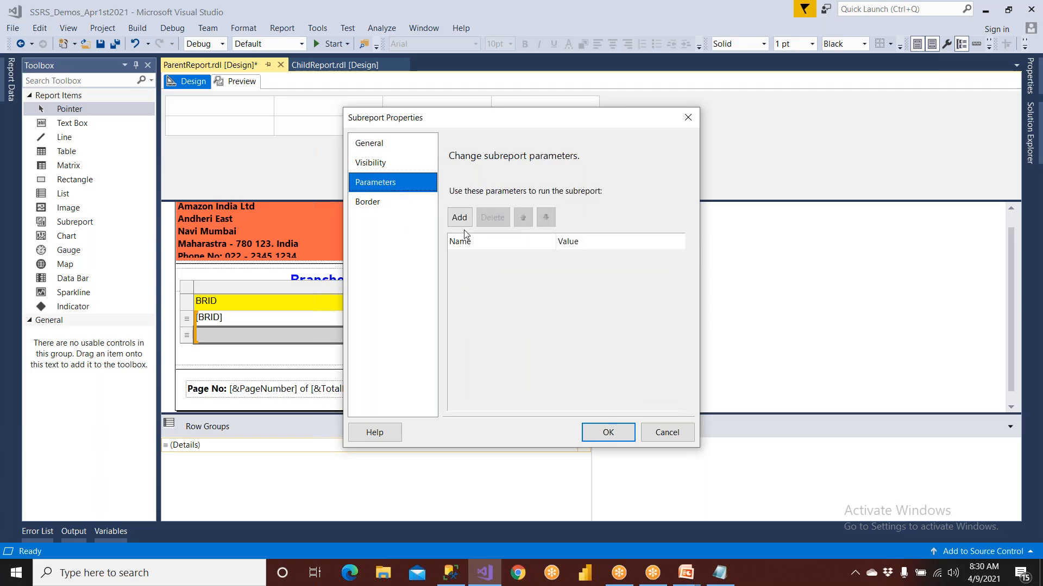
pyautogui.click(459, 218)
pyautogui.click(553, 260)
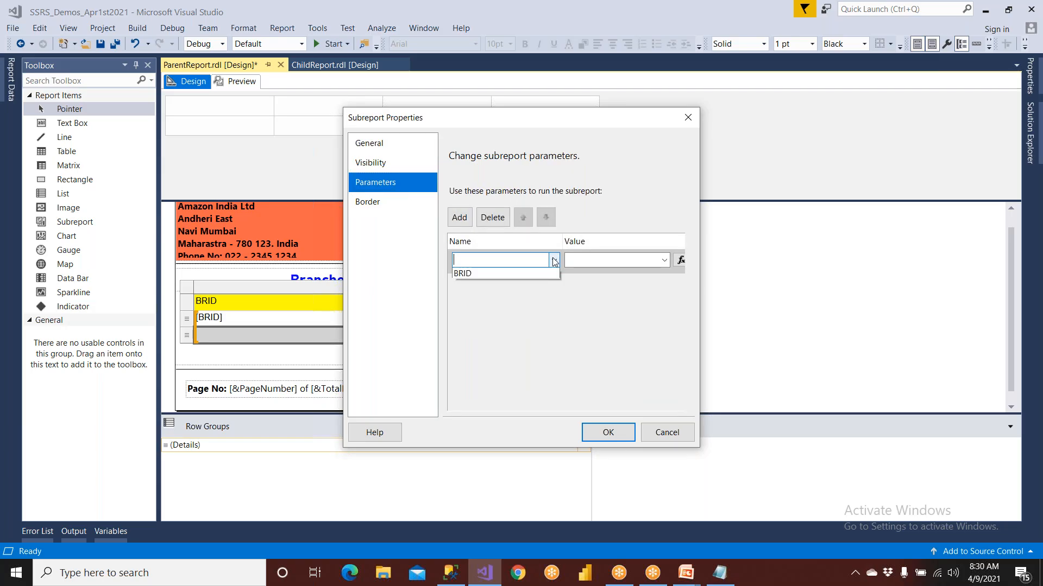
pyautogui.click(516, 273)
pyautogui.click(663, 260)
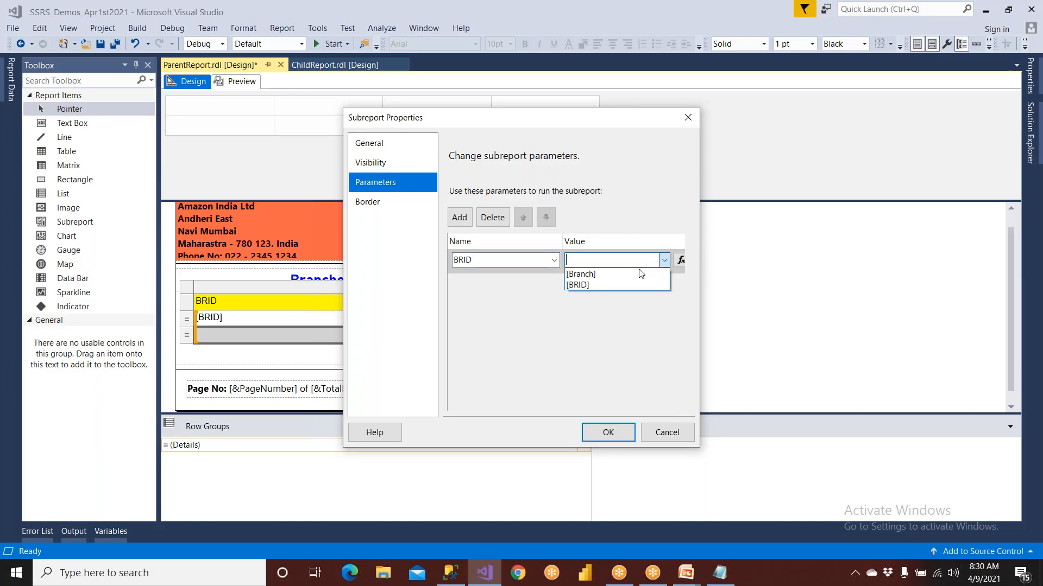
pyautogui.click(624, 284)
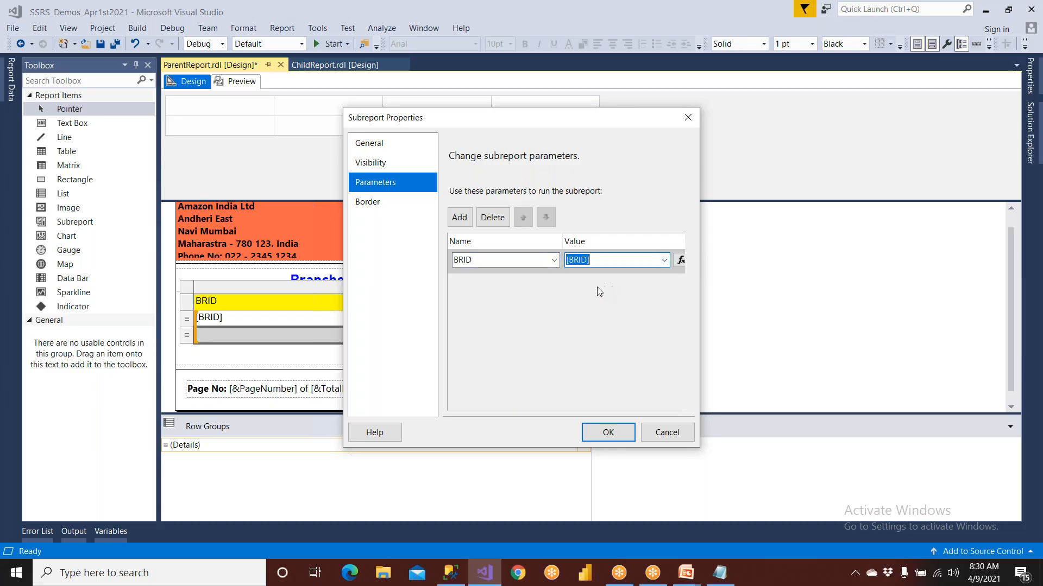
pyautogui.click(608, 432)
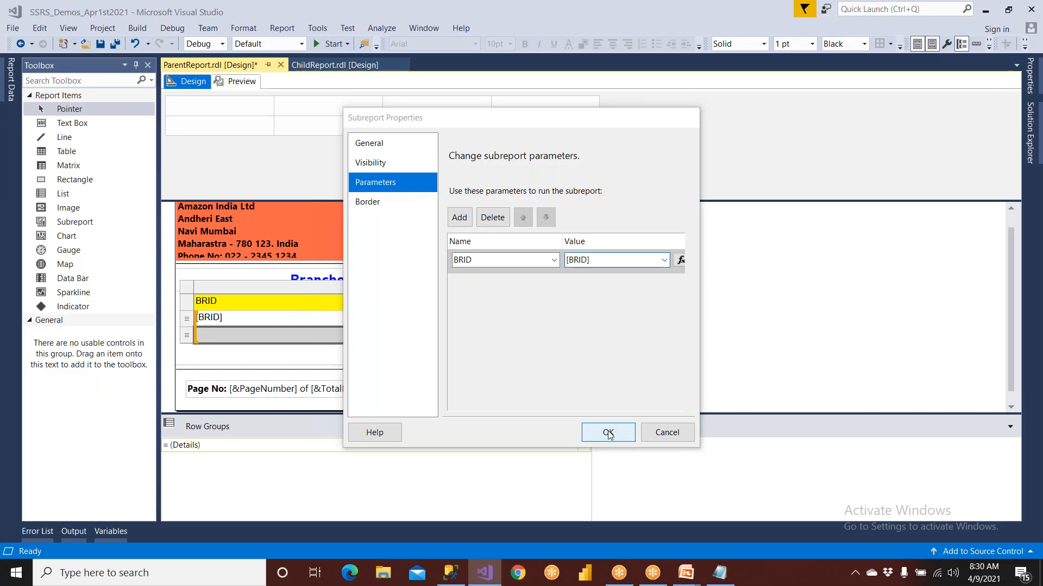
pyautogui.click(101, 44)
# Preview ParentReport and review the customer subreports listed under the branches
pyautogui.click(239, 83)
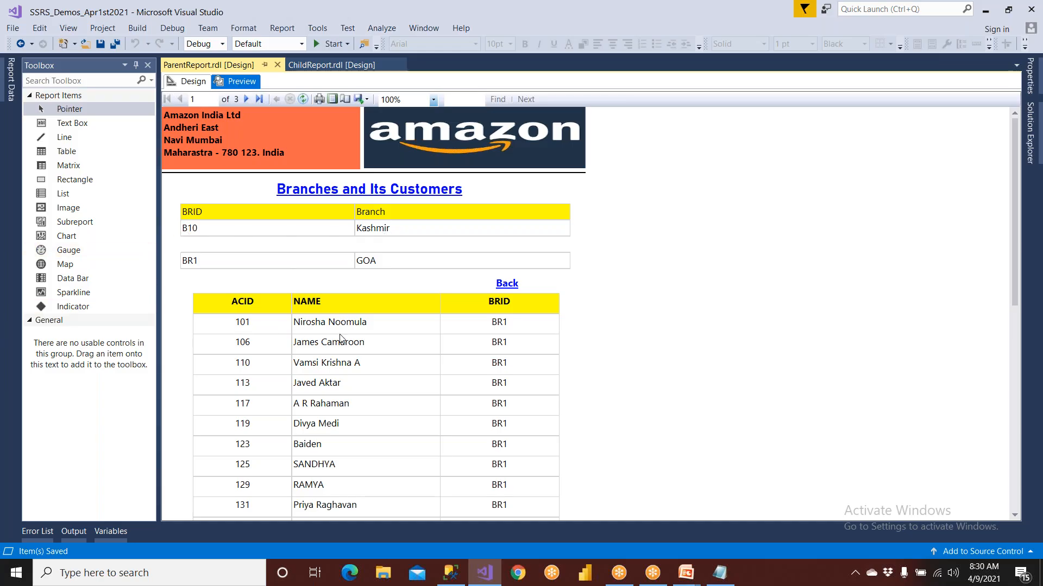
pyautogui.scroll(-5, 339, 339)
pyautogui.scroll(-2, 341, 339)
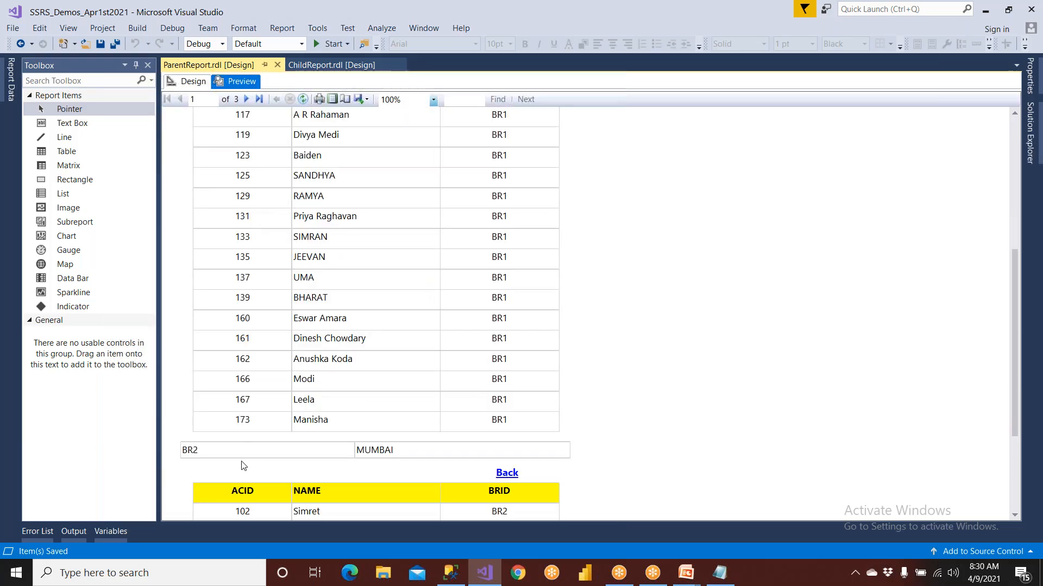
pyautogui.scroll(-2, 260, 472)
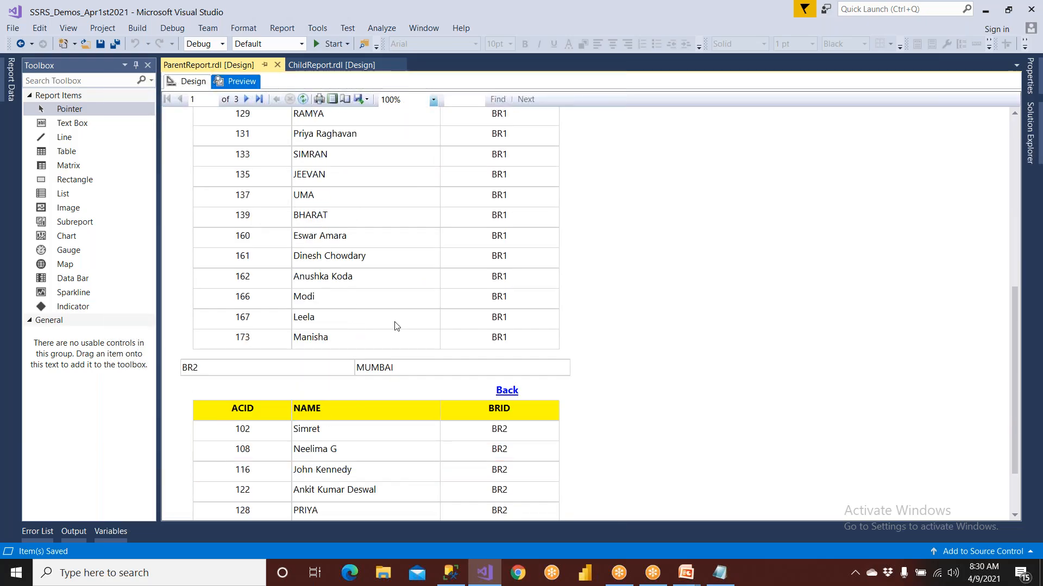
# In ChildReport's design, delete the Back link text box and move the customer table up toward the body's upper edge
pyautogui.click(188, 83)
pyautogui.click(329, 64)
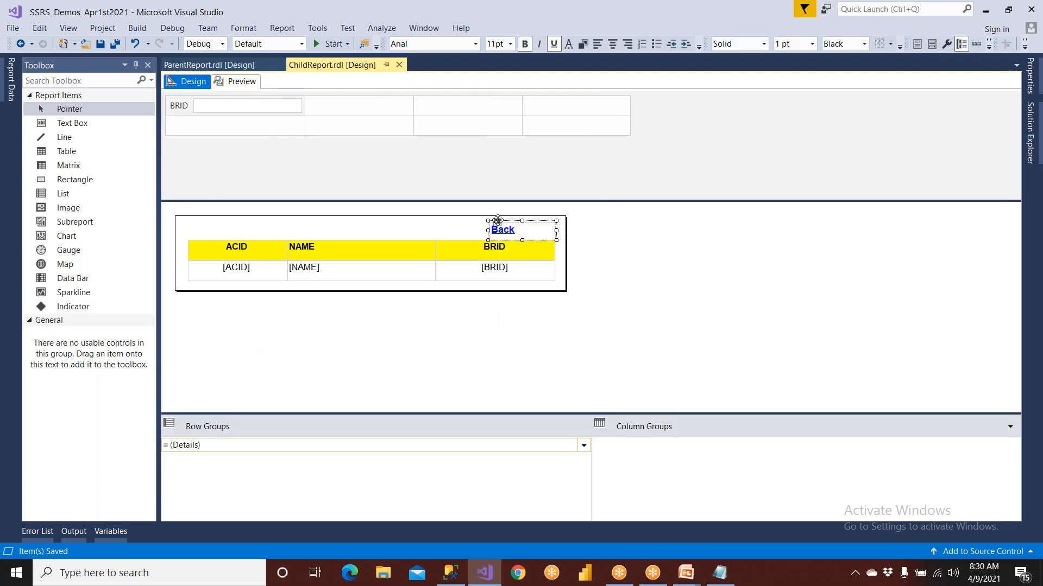
pyautogui.press('Delete')
pyautogui.click(195, 251)
pyautogui.click(186, 235)
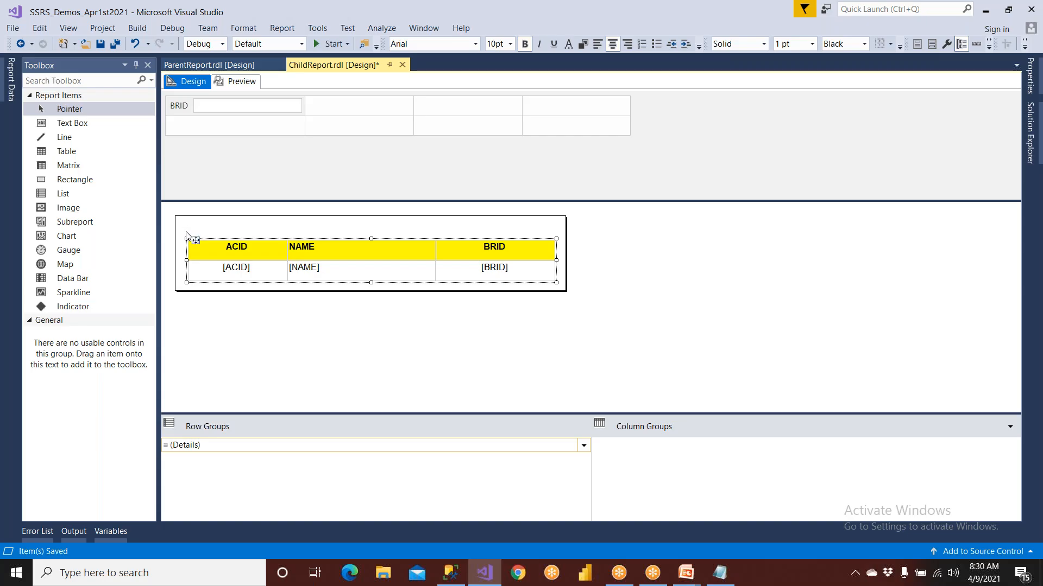
pyautogui.moveTo(186, 235); pyautogui.dragTo(186, 219)
# Fill the customer table's header row with cyan, shrink the report body's height to the table, and return to ParentReport
pyautogui.click(333, 236)
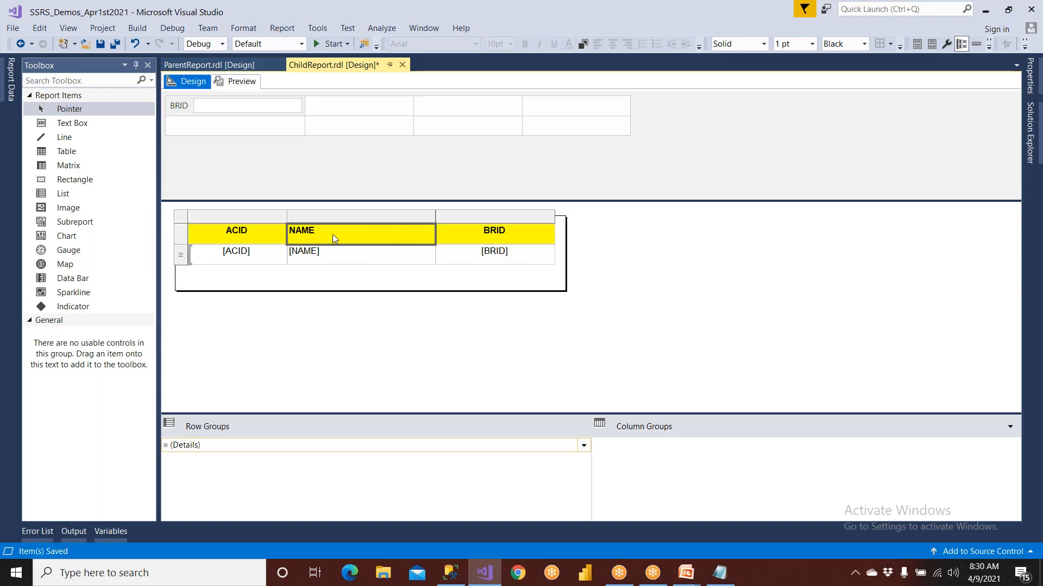
pyautogui.click(185, 230)
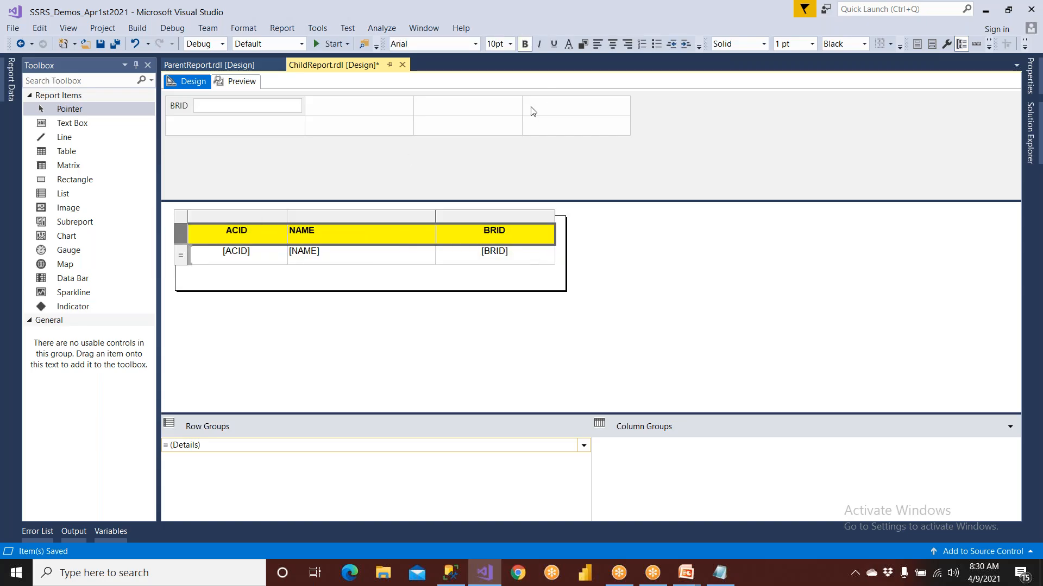
pyautogui.click(581, 47)
pyautogui.click(549, 297)
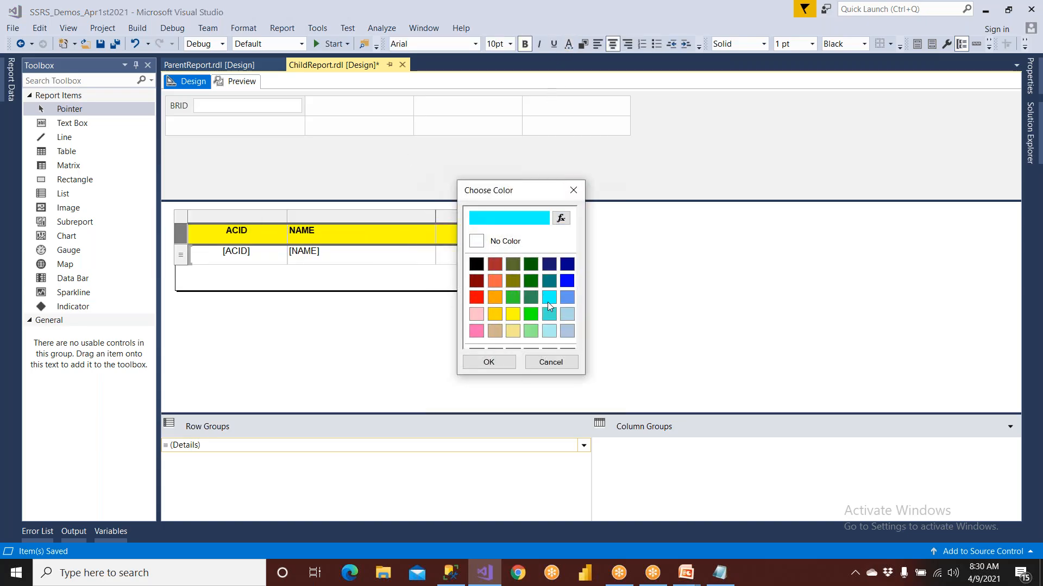
pyautogui.click(509, 366)
pyautogui.click(439, 284)
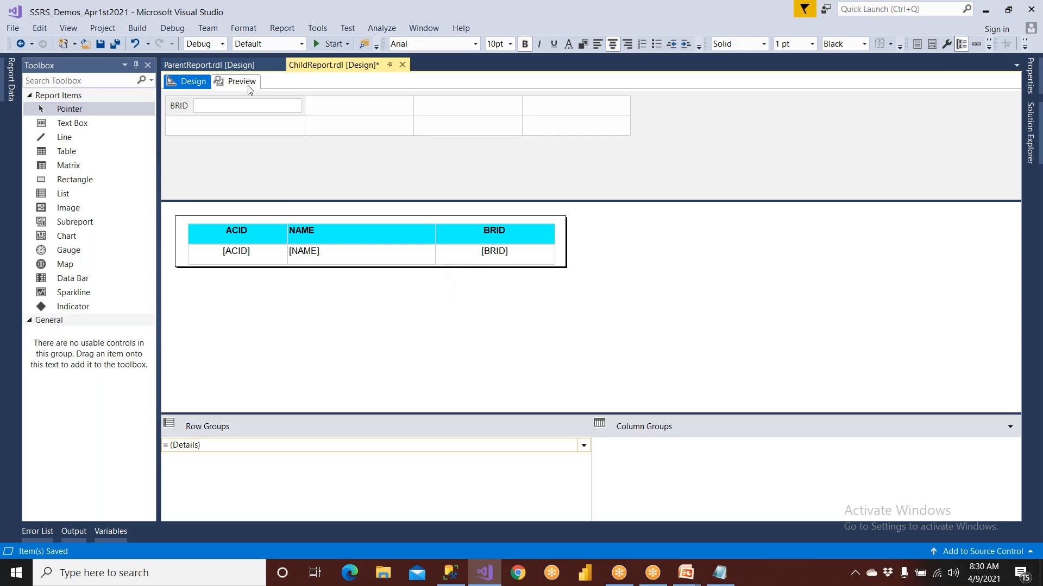
pyautogui.click(209, 65)
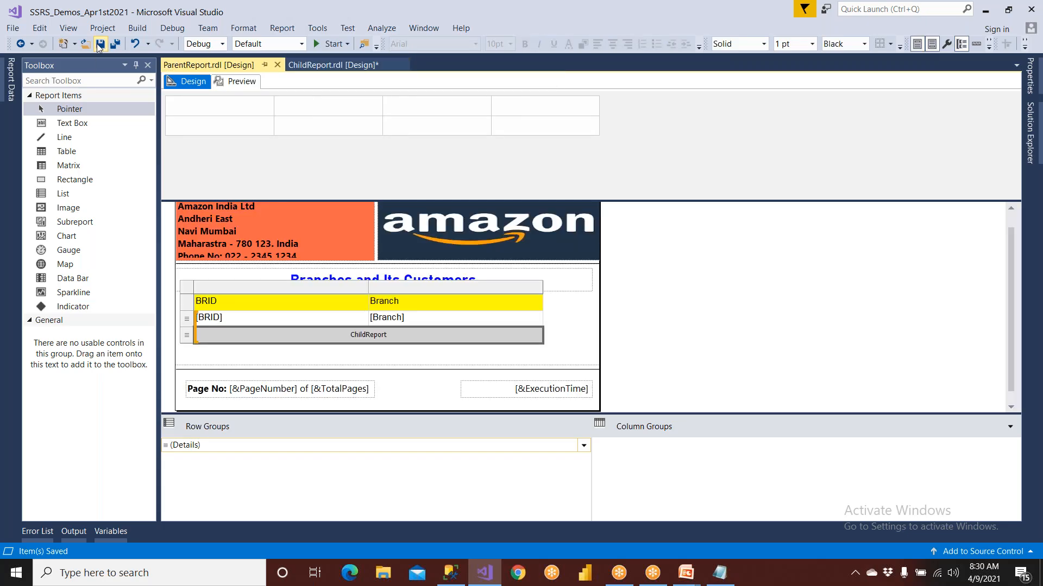
pyautogui.rightClick(188, 335)
pyautogui.click(220, 418)
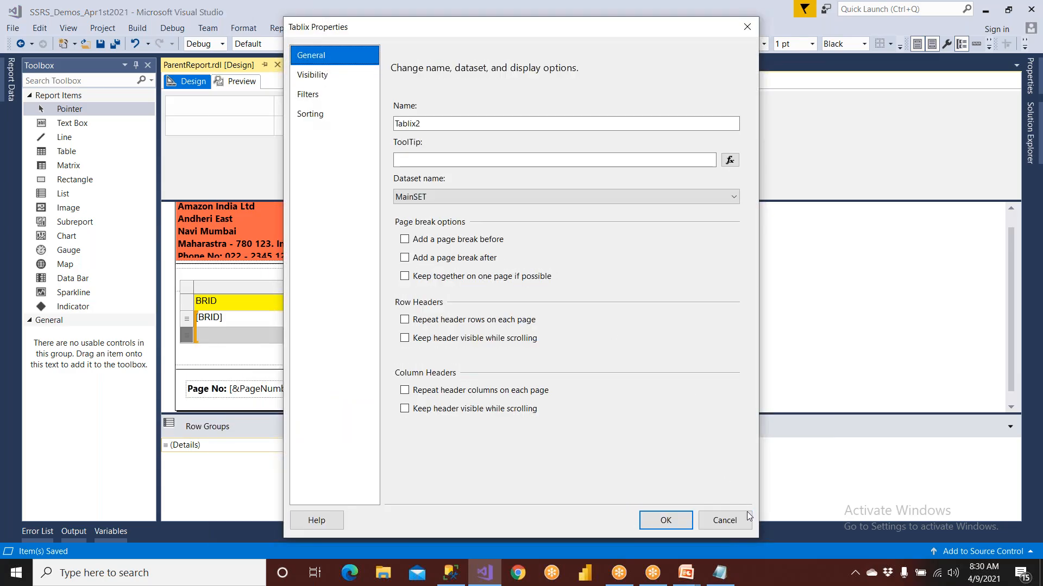
pyautogui.click(733, 520)
# Set the ChildReport subreport to be hidden initially and toggled by the BRID report item, and save the report
pyautogui.rightClick(396, 337)
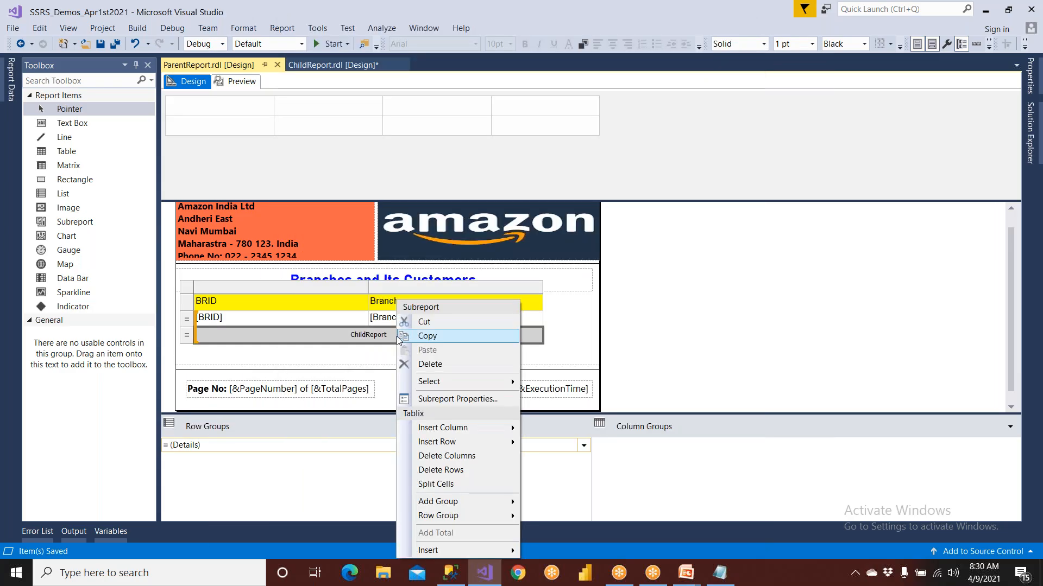
pyautogui.click(429, 399)
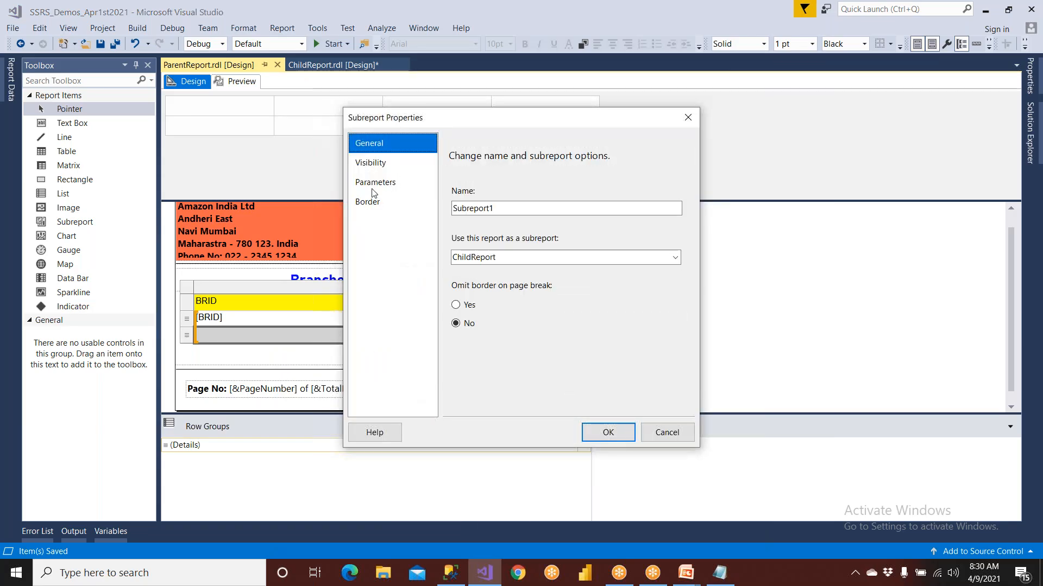
pyautogui.click(376, 171)
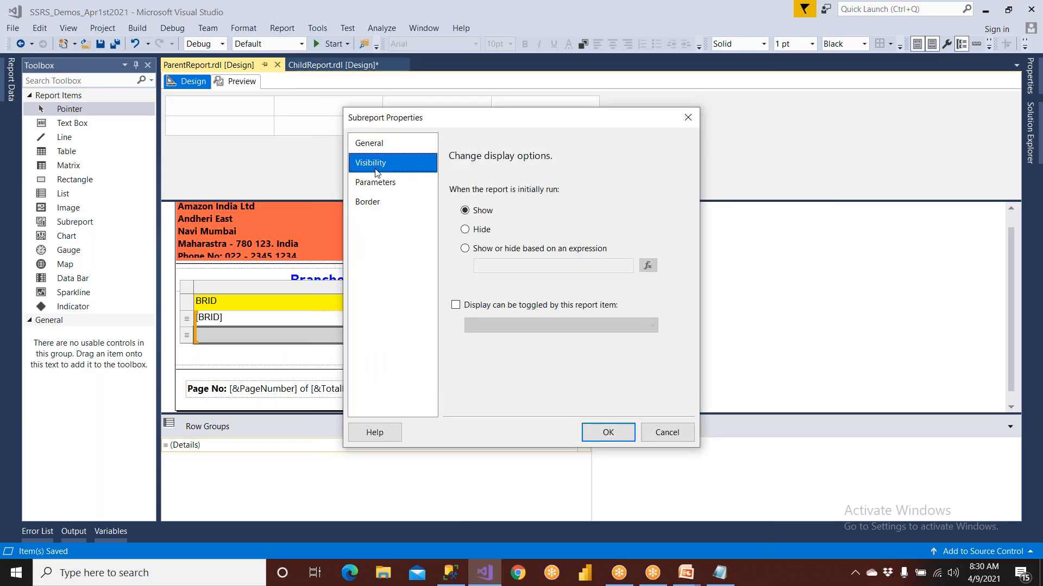
pyautogui.click(480, 232)
pyautogui.click(489, 306)
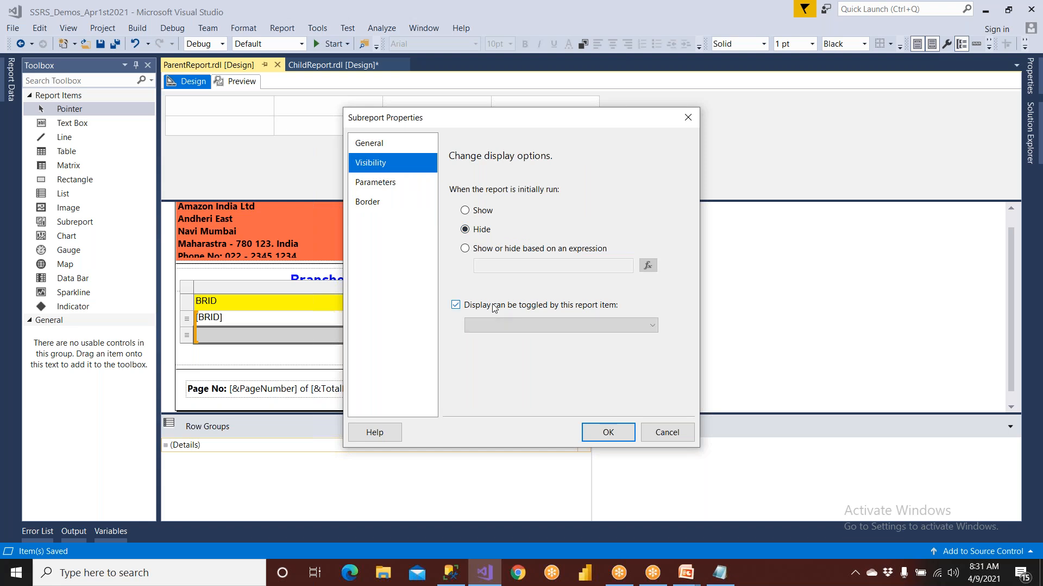
pyautogui.click(497, 325)
pyautogui.click(493, 349)
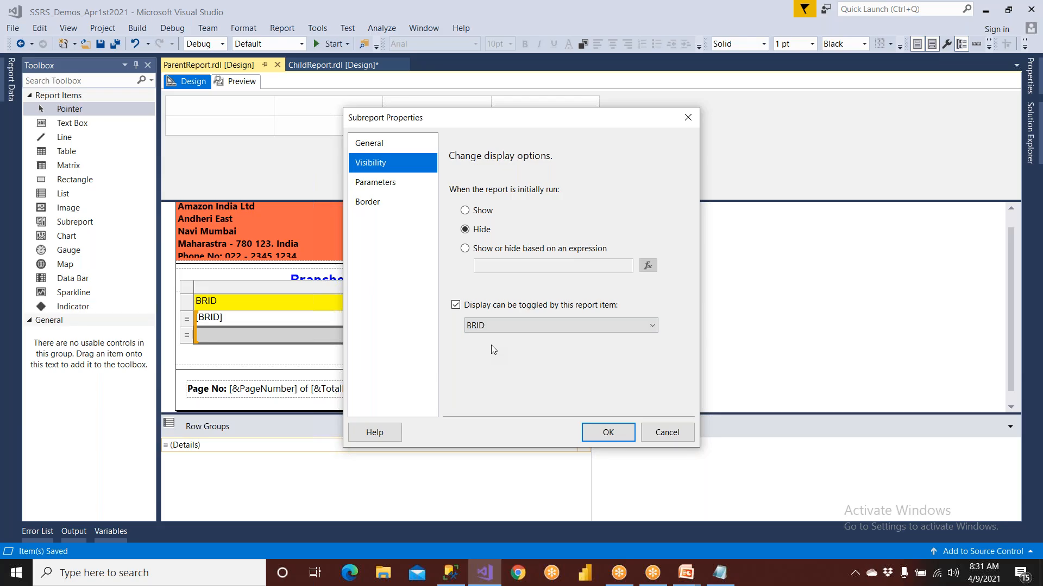
pyautogui.click(596, 435)
pyautogui.click(103, 46)
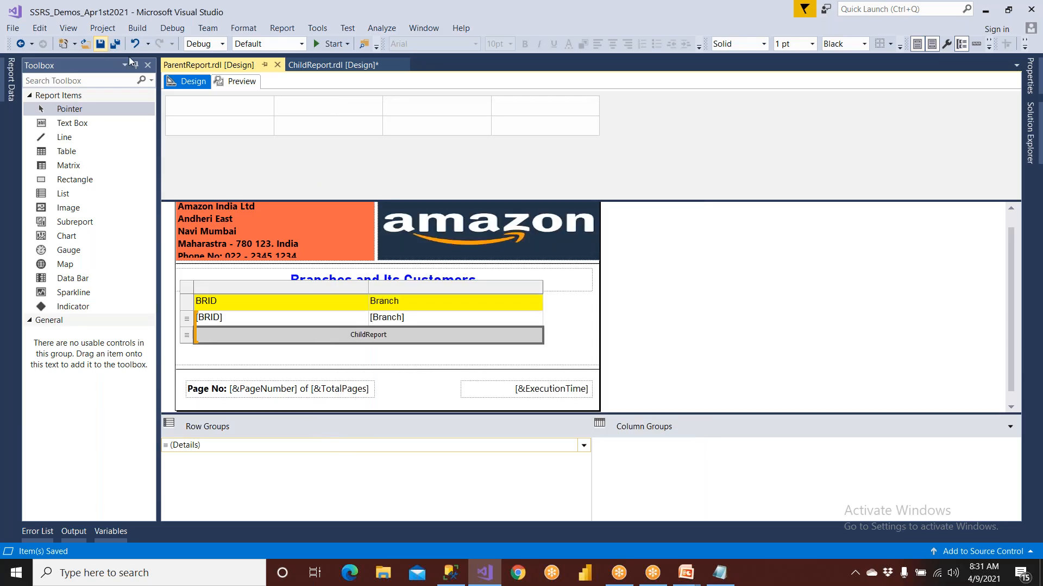
# Preview ParentReport, expand and collapse branch BR3's customer list, and expand branch BR5's
pyautogui.click(237, 82)
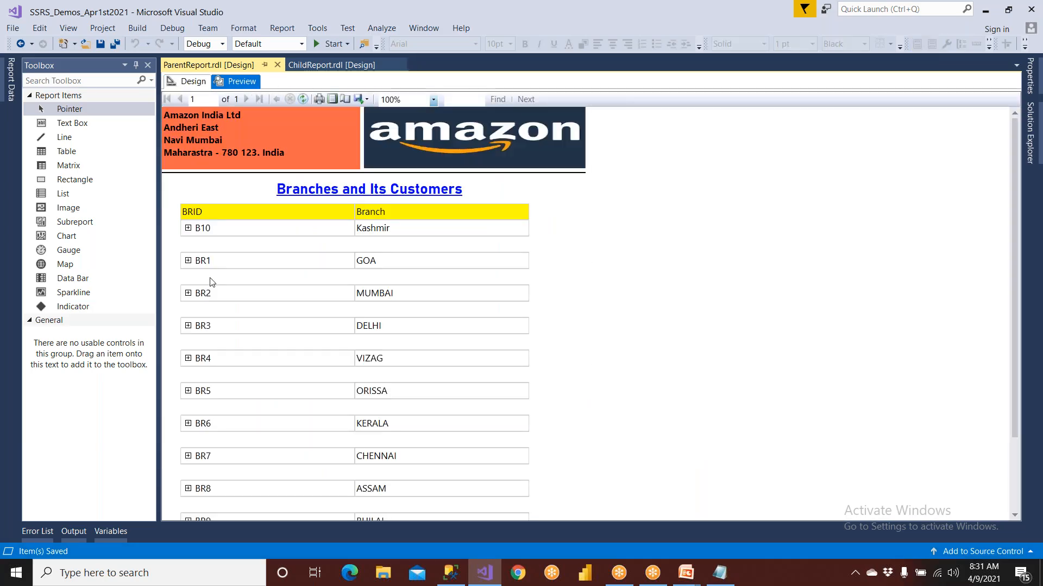
pyautogui.click(187, 326)
pyautogui.scroll(-3, 227, 364)
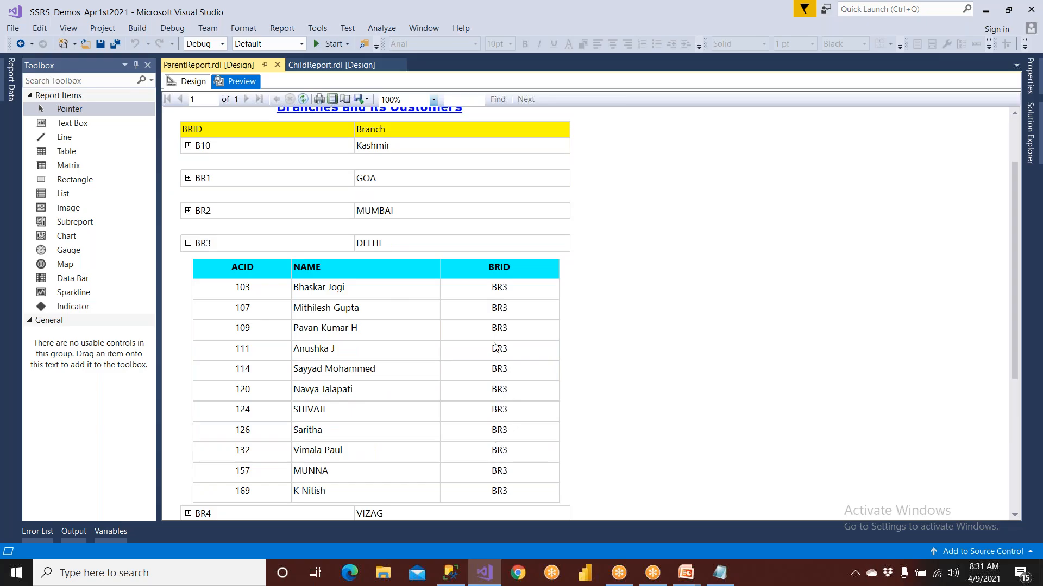
pyautogui.click(189, 244)
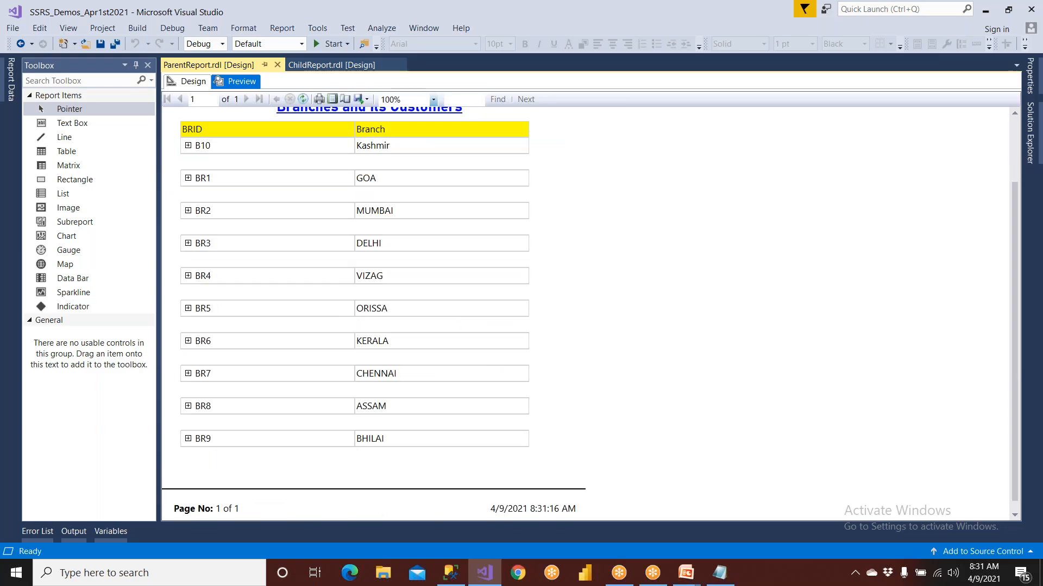
pyautogui.click(188, 309)
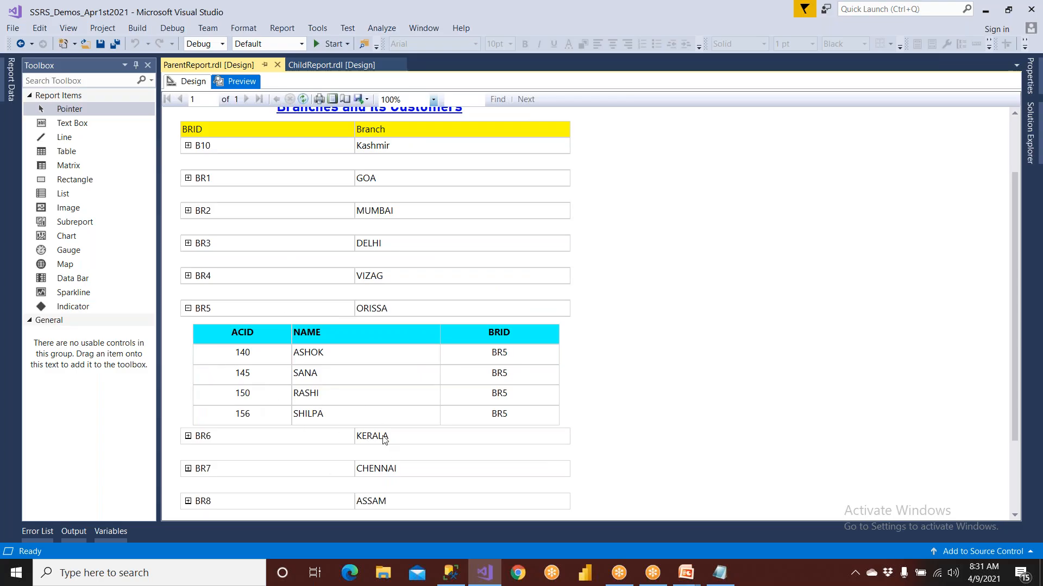
# Collapse BR5, set the ChildReport table row to be hidden initially and toggled by the BRID report item, and save ParentReport
pyautogui.click(188, 308)
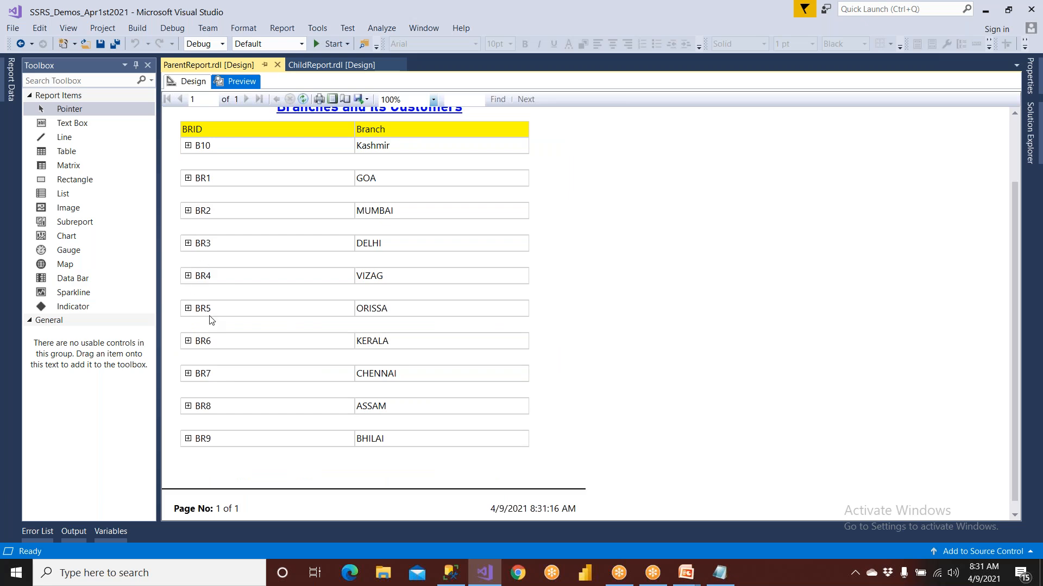
pyautogui.click(190, 87)
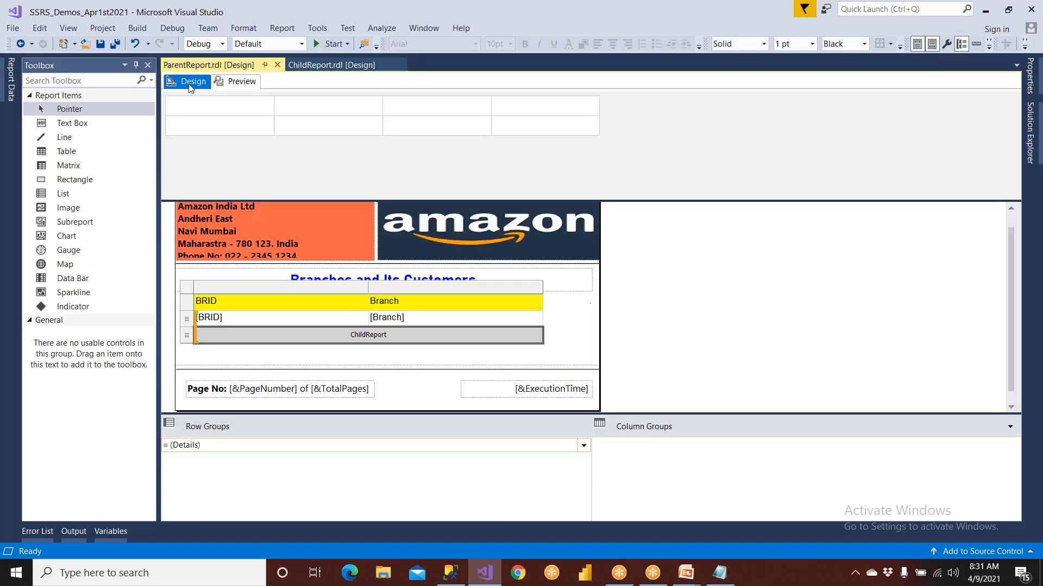
pyautogui.click(187, 336)
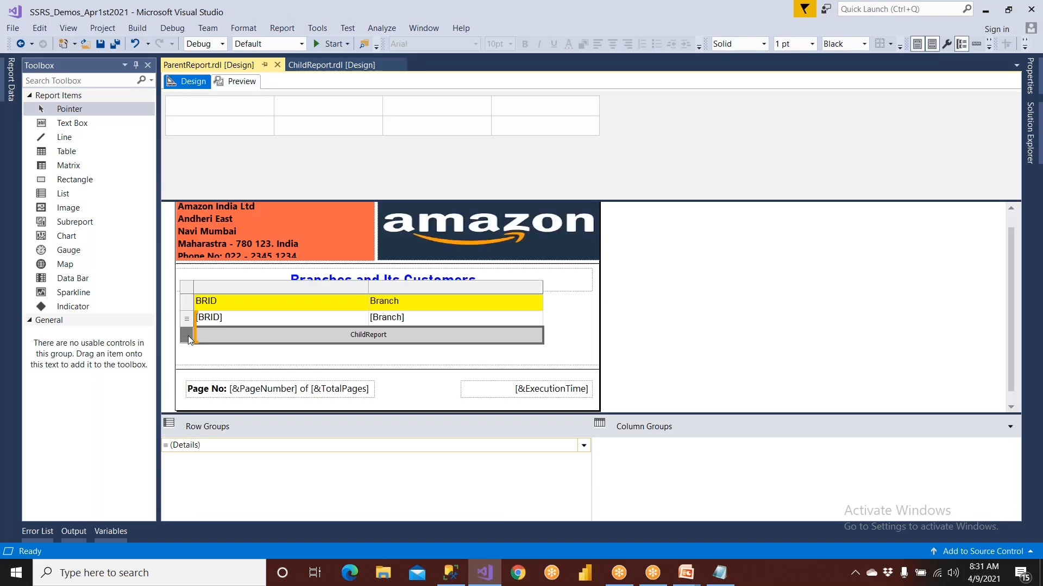
pyautogui.rightClick(189, 340)
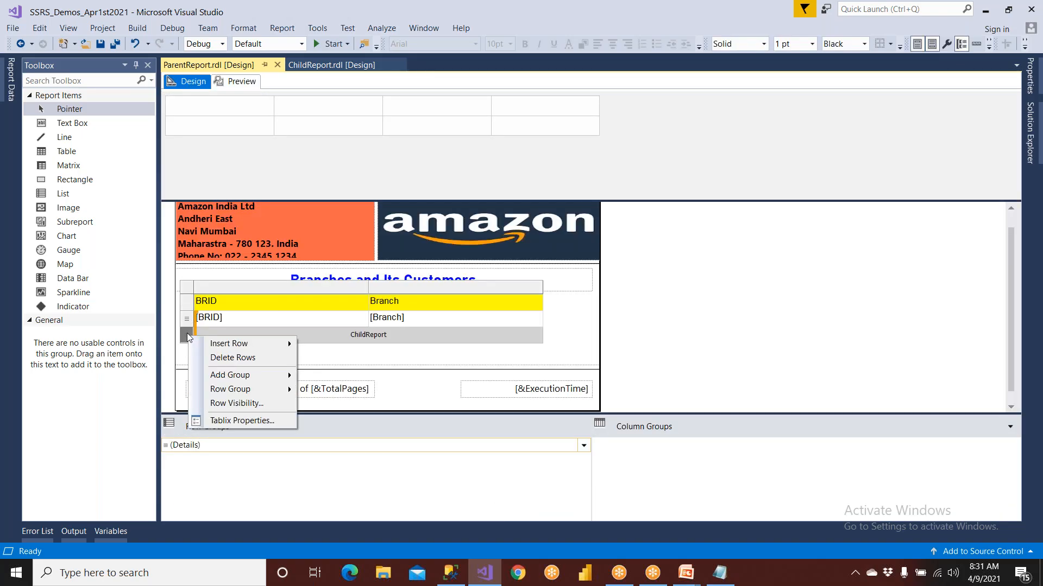
pyautogui.click(239, 403)
pyautogui.click(453, 206)
pyautogui.click(460, 280)
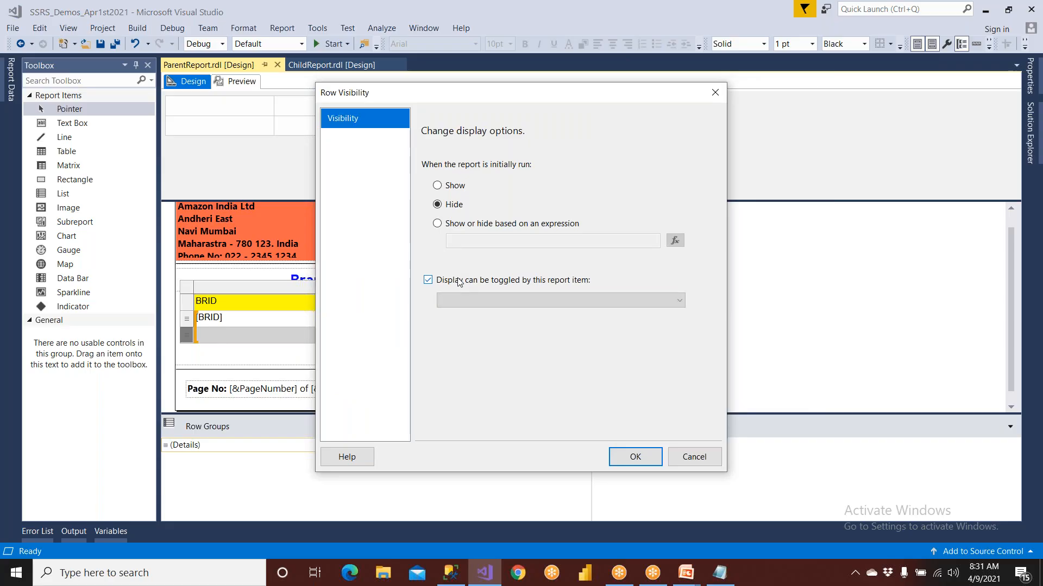
pyautogui.click(465, 303)
pyautogui.click(463, 325)
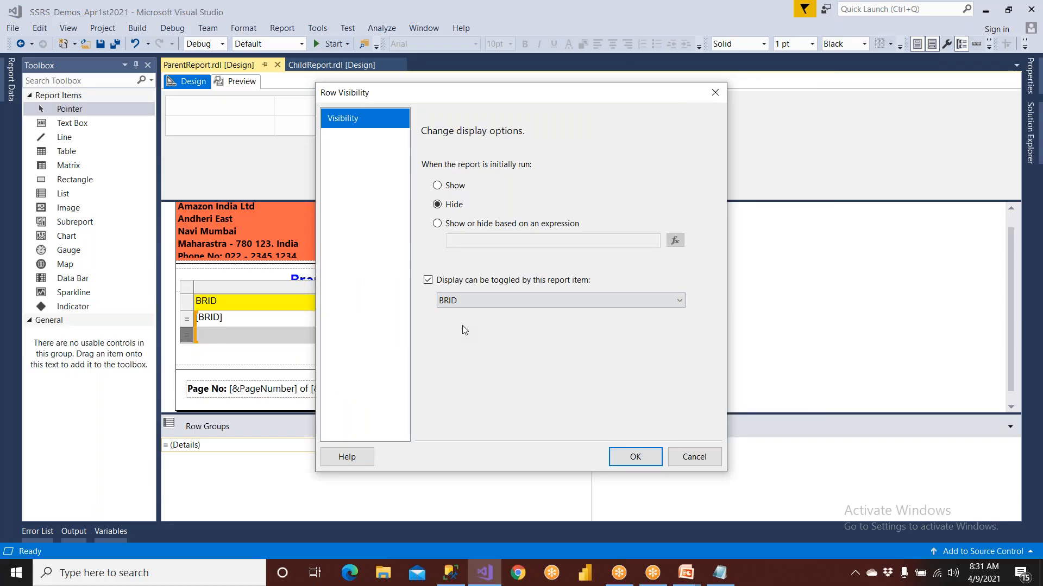
pyautogui.click(633, 456)
pyautogui.click(101, 44)
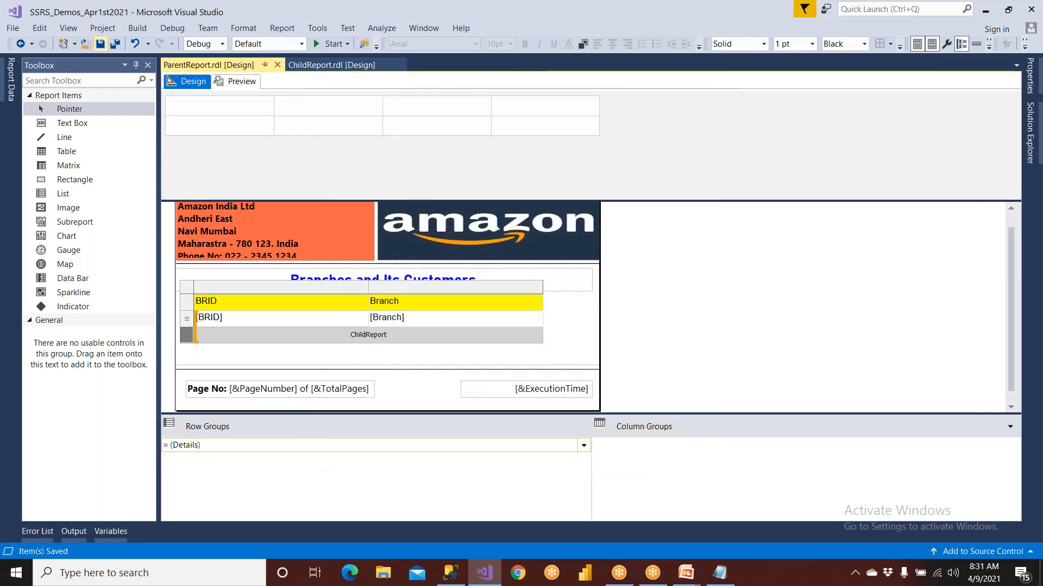
# Preview ParentReport, expanding and collapsing the customer lists of branches BR6 and BR8
pyautogui.click(236, 86)
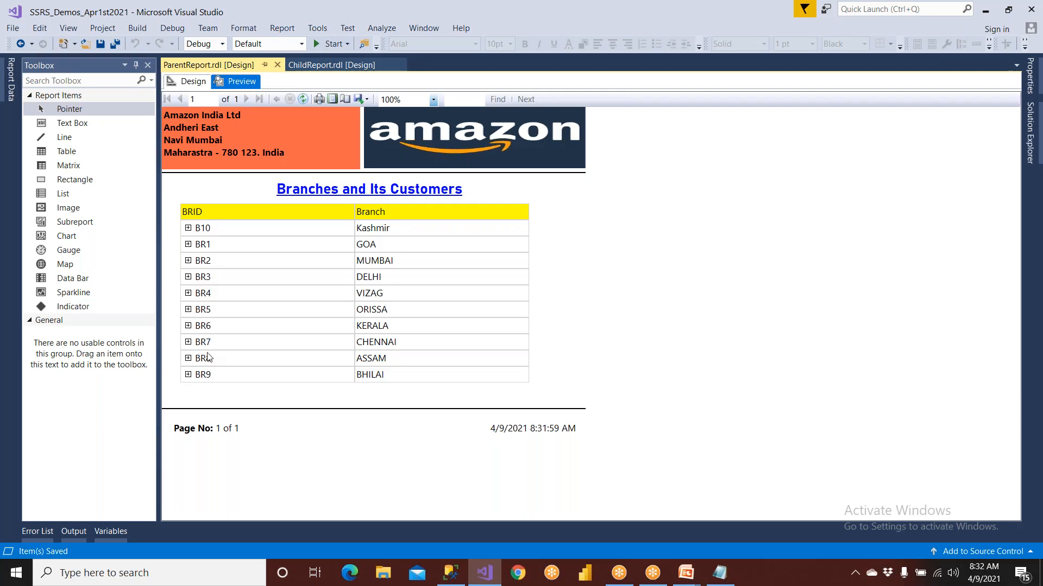
pyautogui.click(188, 326)
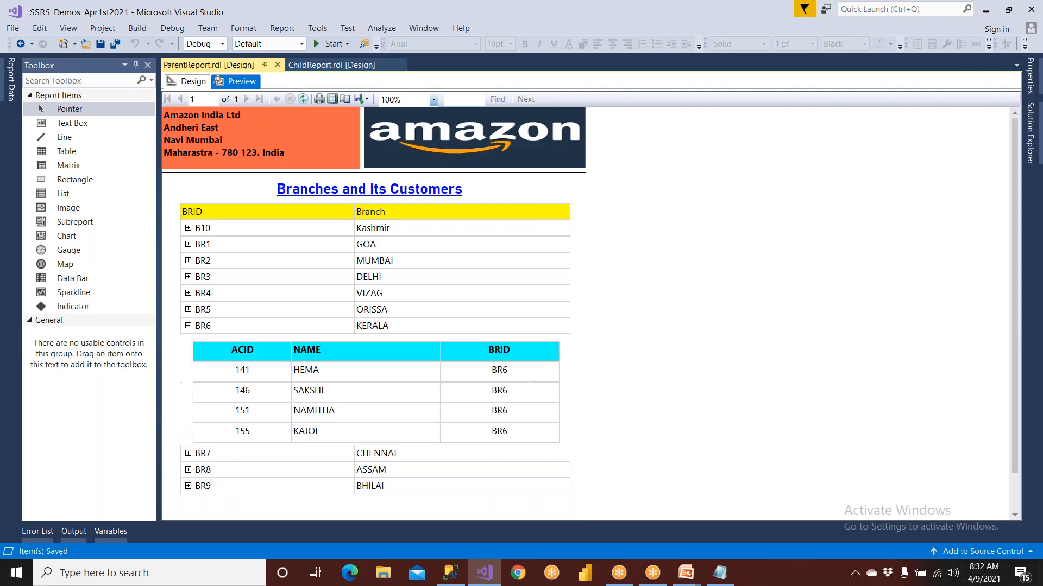
pyautogui.click(188, 325)
pyautogui.click(187, 358)
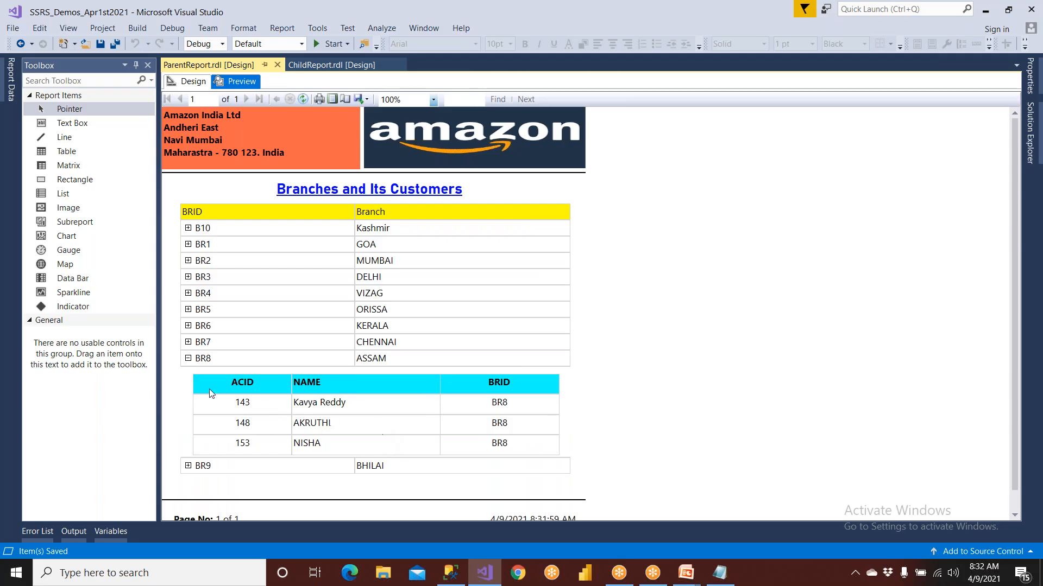
pyautogui.click(188, 360)
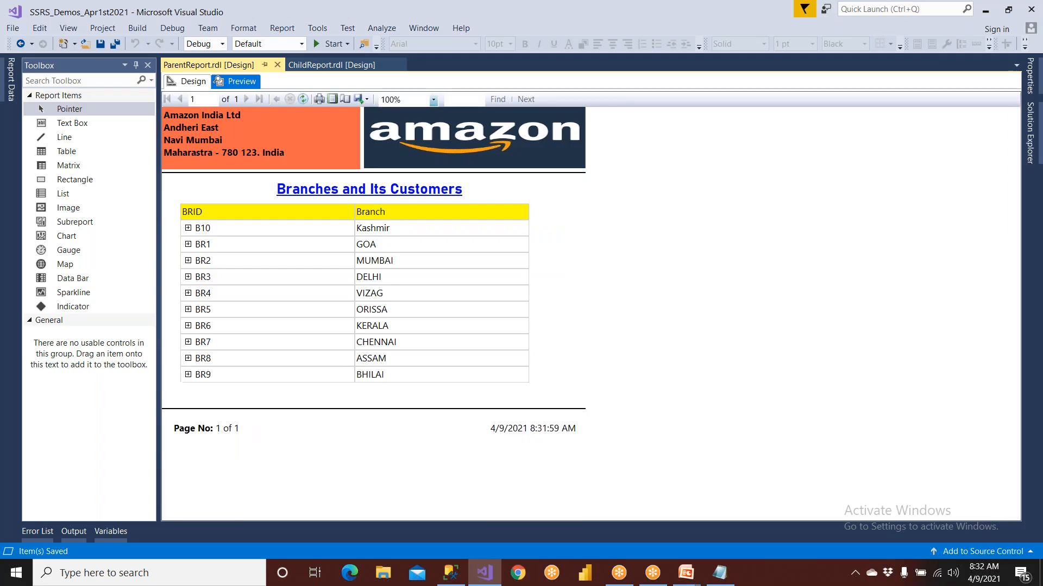
pyautogui.click(188, 359)
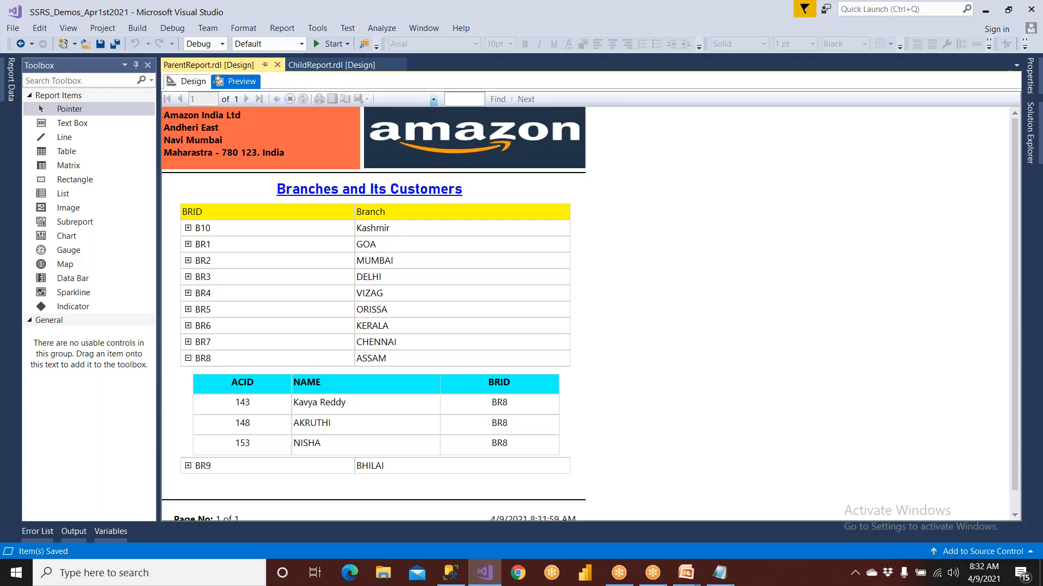
pyautogui.click(187, 359)
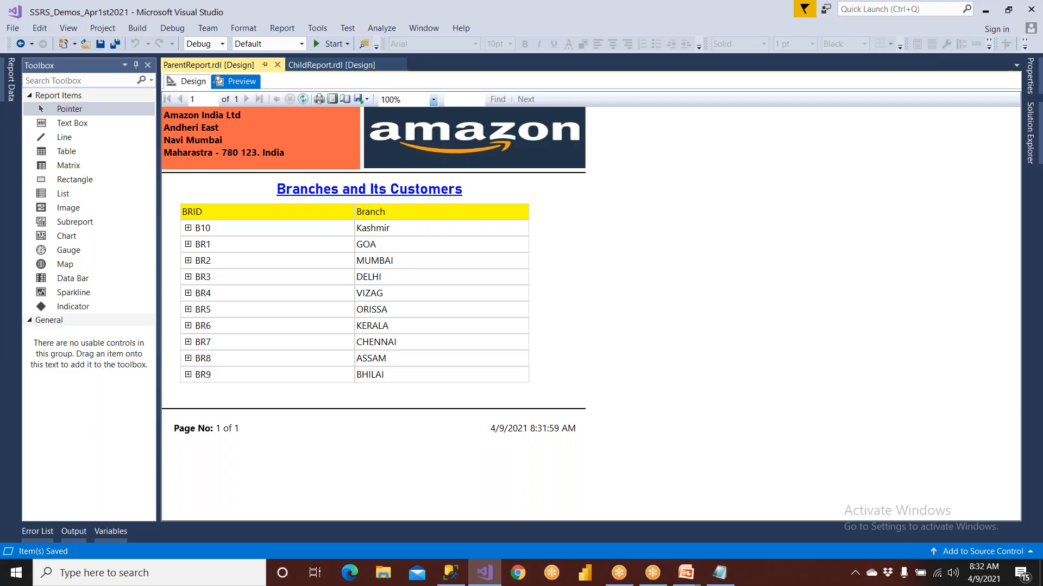
# Add a new report named Dashboard to the project's Reports folder, based on AmazonReportTemplate
pyautogui.click(1030, 146)
pyautogui.click(896, 277)
pyautogui.rightClick(896, 276)
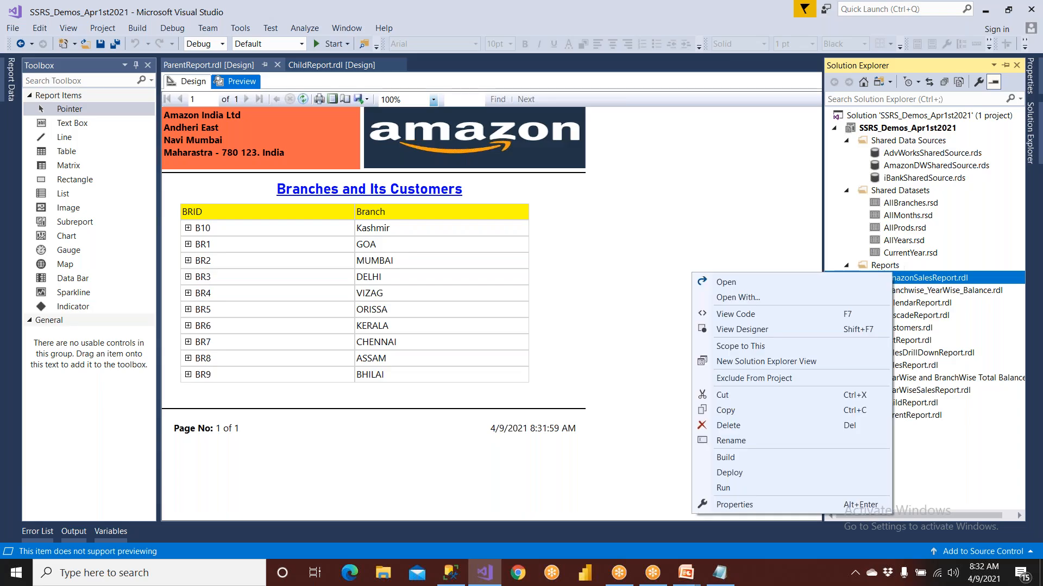
pyautogui.click(890, 265)
pyautogui.rightClick(895, 266)
pyautogui.moveTo(797, 297)
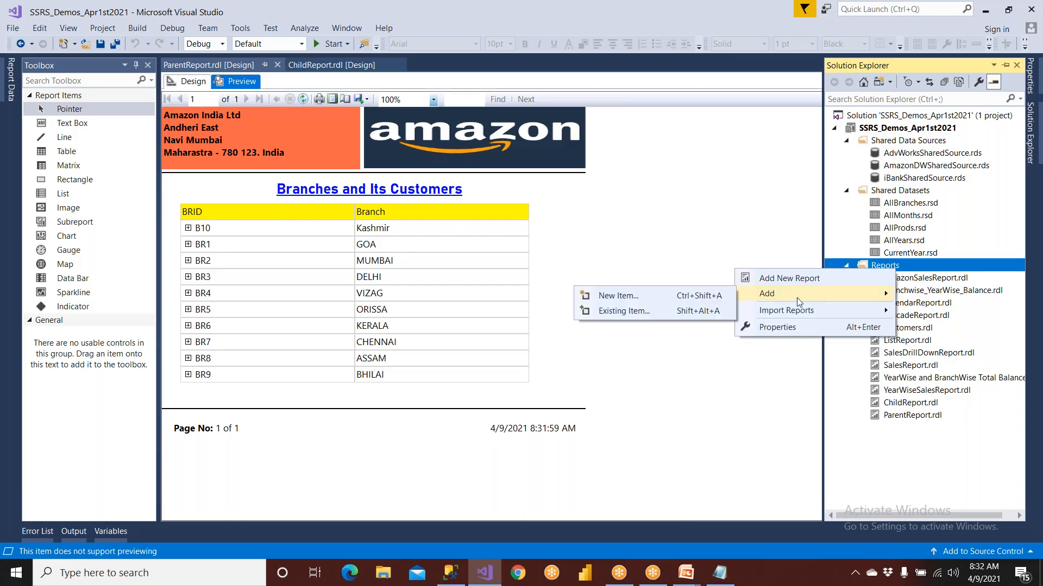
pyautogui.click(692, 296)
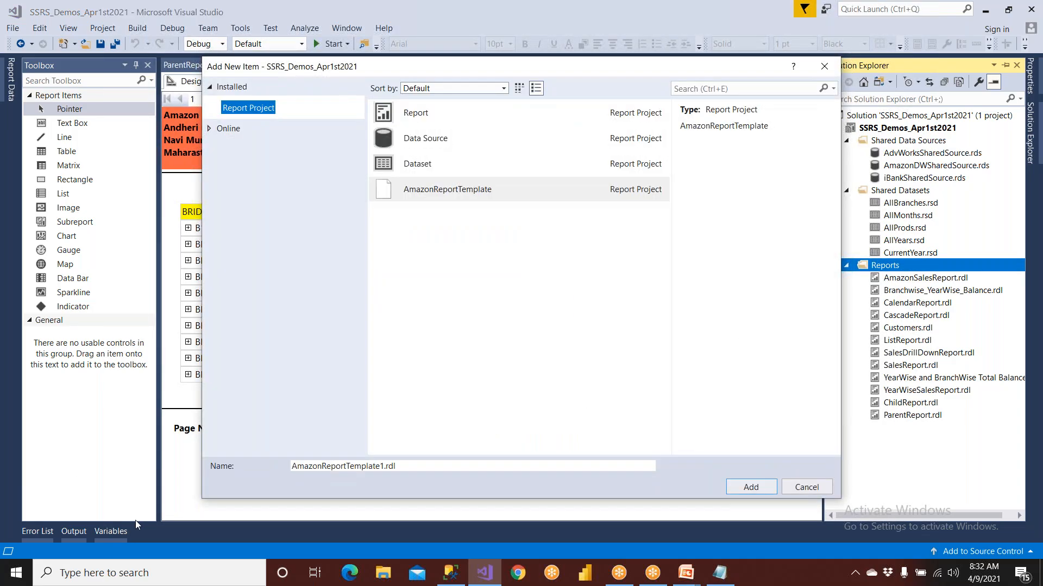
pyautogui.click(300, 468)
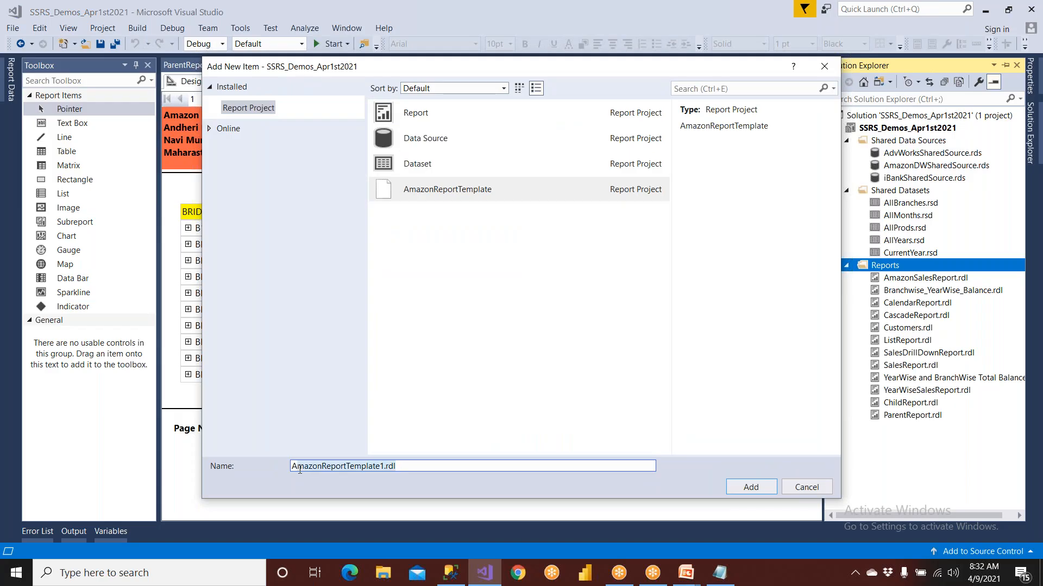
pyautogui.hotkey('ctrl', 'a')
pyautogui.write('A')
pyautogui.press('BackSpace')
pyautogui.write('Da')
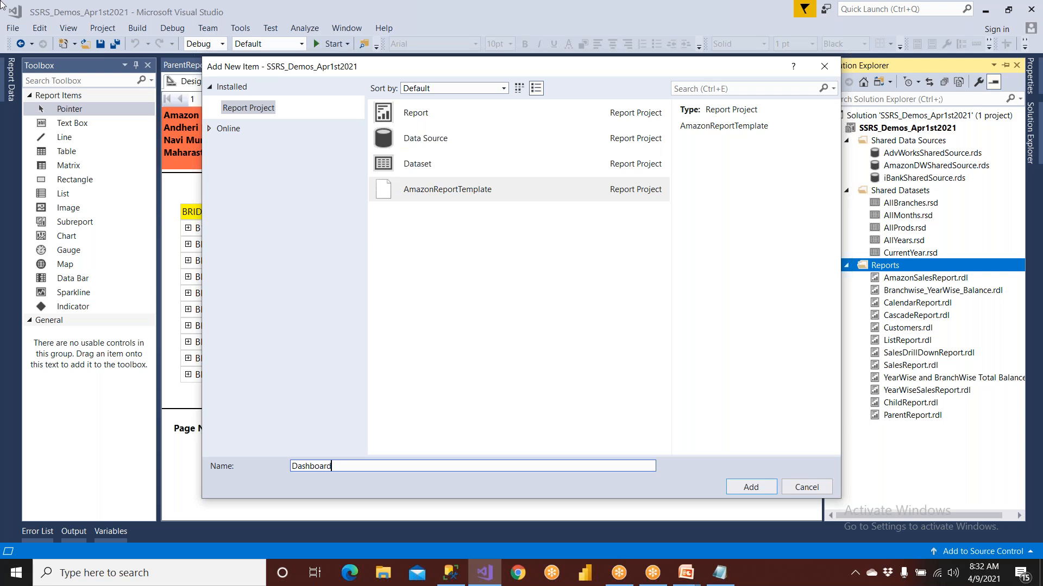
pyautogui.click(749, 487)
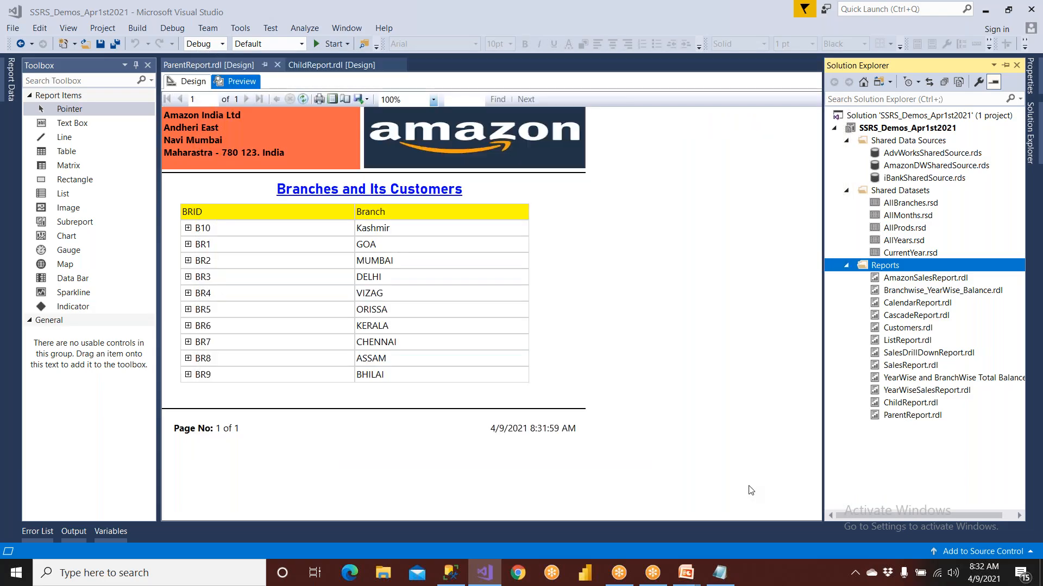
# Replace the new report's title text with "Dashboard"
pyautogui.click(356, 301)
pyautogui.moveTo(439, 297); pyautogui.dragTo(328, 294)
pyautogui.write('Dahs')
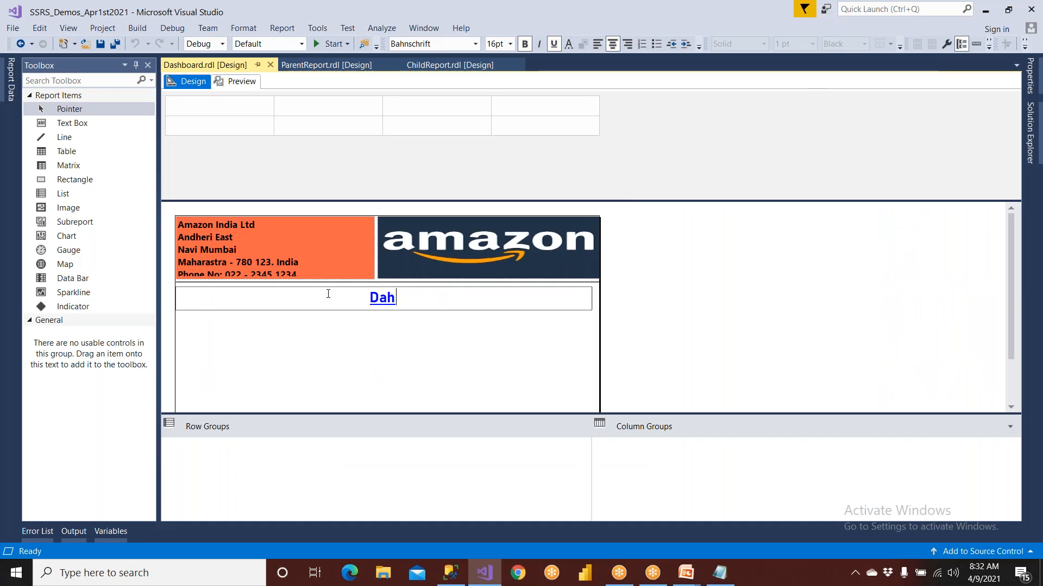
pyautogui.press('BackSpace')
pyautogui.press('BackSpace')
pyautogui.press('BackSpace')
pyautogui.write('ashboard')
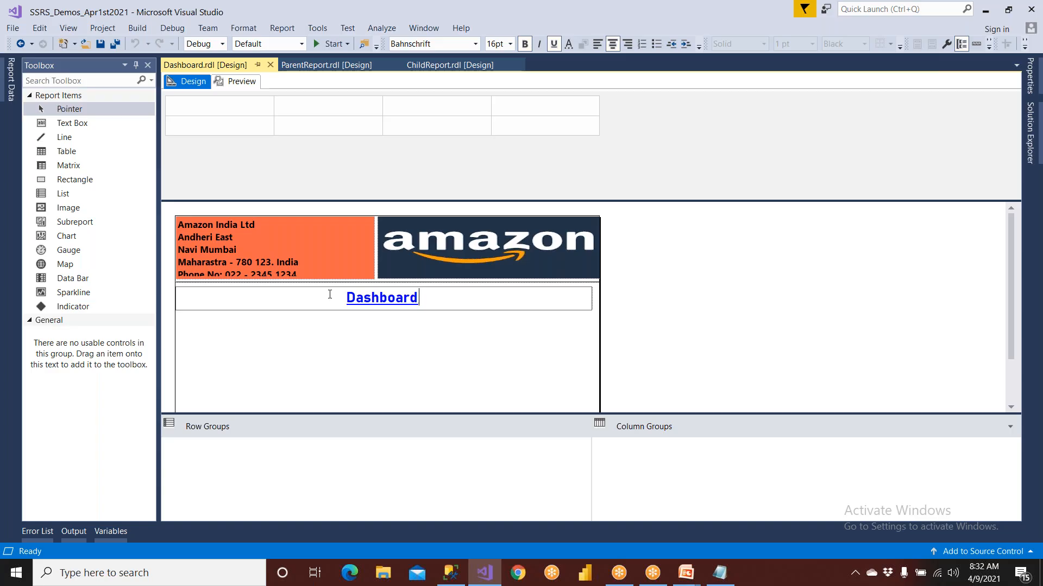
pyautogui.click(357, 359)
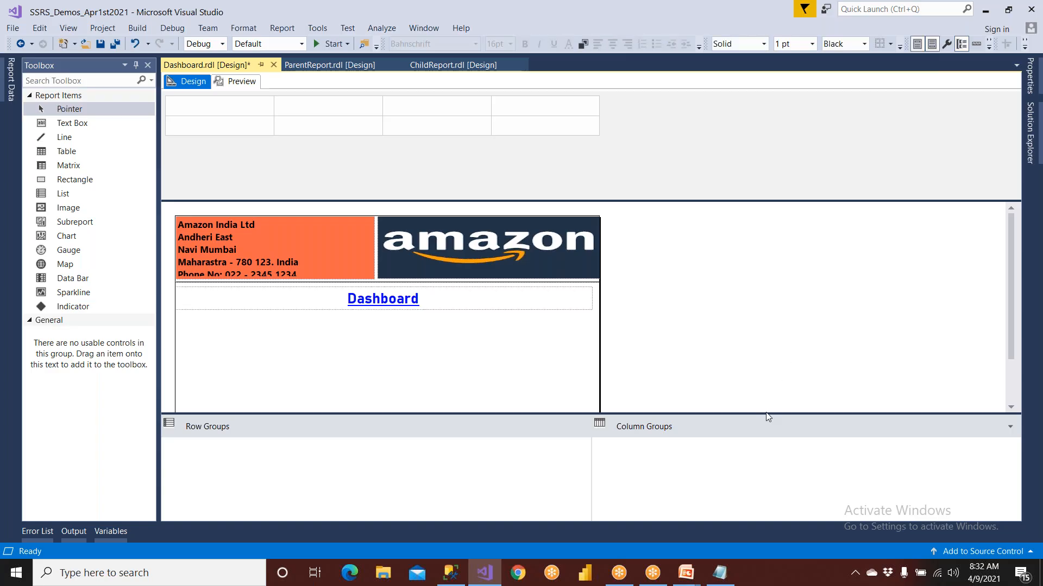
# Enlarge the design area and place two rectangles side by side in the report body beneath the Dashboard title
pyautogui.moveTo(766, 414); pyautogui.dragTo(766, 482)
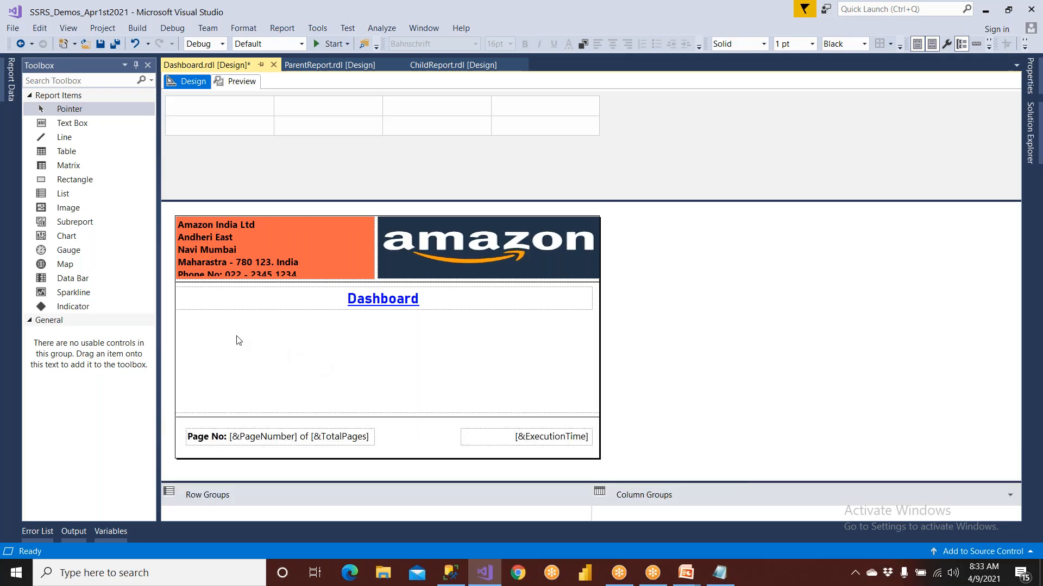
pyautogui.click(74, 179)
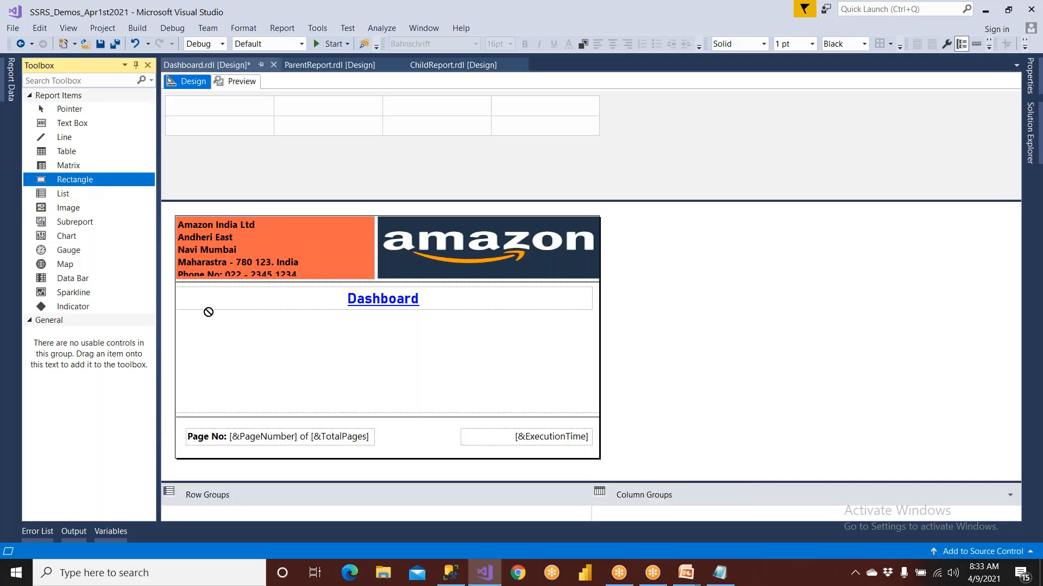
pyautogui.moveTo(227, 339); pyautogui.dragTo(360, 408)
pyautogui.moveTo(236, 341); pyautogui.dragTo(217, 321)
pyautogui.click(74, 179)
pyautogui.click(416, 342)
pyautogui.moveTo(425, 343); pyautogui.dragTo(421, 322)
pyautogui.click(244, 334)
pyautogui.moveTo(216, 321); pyautogui.dragTo(194, 314)
pyautogui.click(428, 345)
pyautogui.moveTo(419, 321); pyautogui.dragTo(374, 313)
pyautogui.click(515, 343)
# Insert a subreport inside the left rectangle below the Dashboard title
pyautogui.click(264, 364)
pyautogui.rightClick(263, 360)
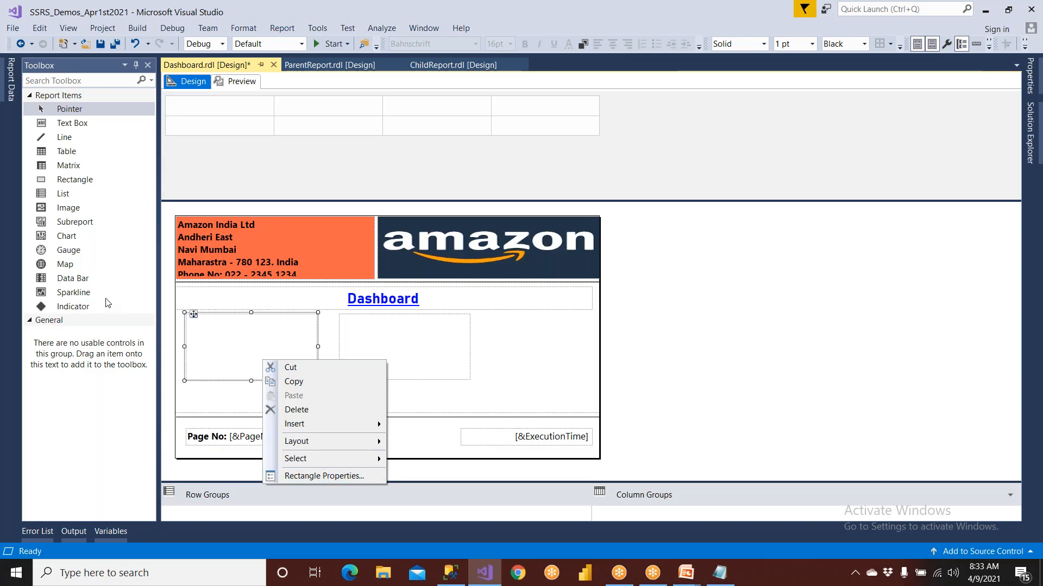
pyautogui.click(195, 392)
pyautogui.click(217, 355)
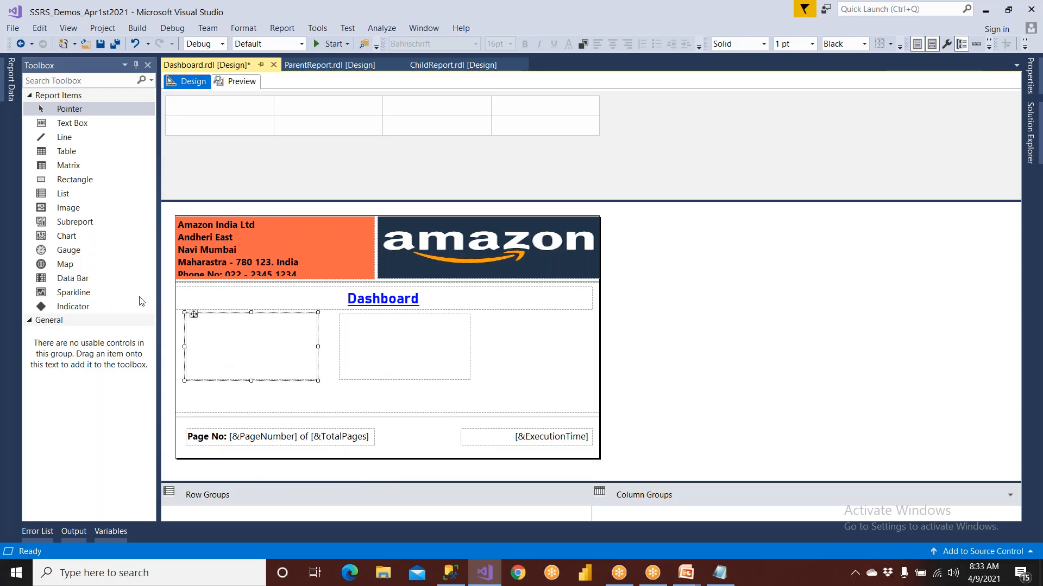
pyautogui.click(82, 228)
pyautogui.click(205, 343)
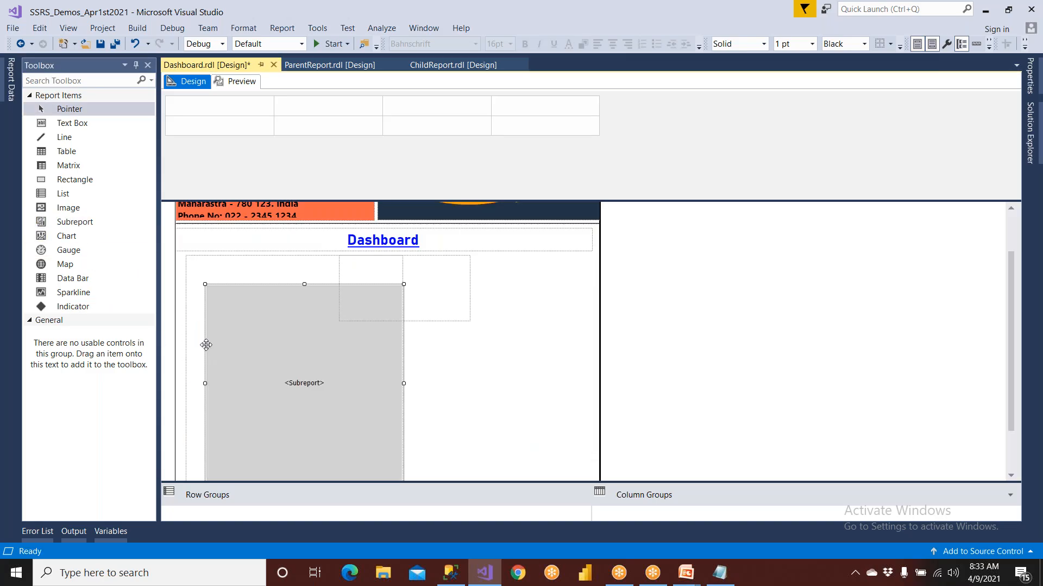
# Move the empty second rectangle right and down, clear of the enlarged left rectangle and its subreport
pyautogui.scroll(-2, 344, 346)
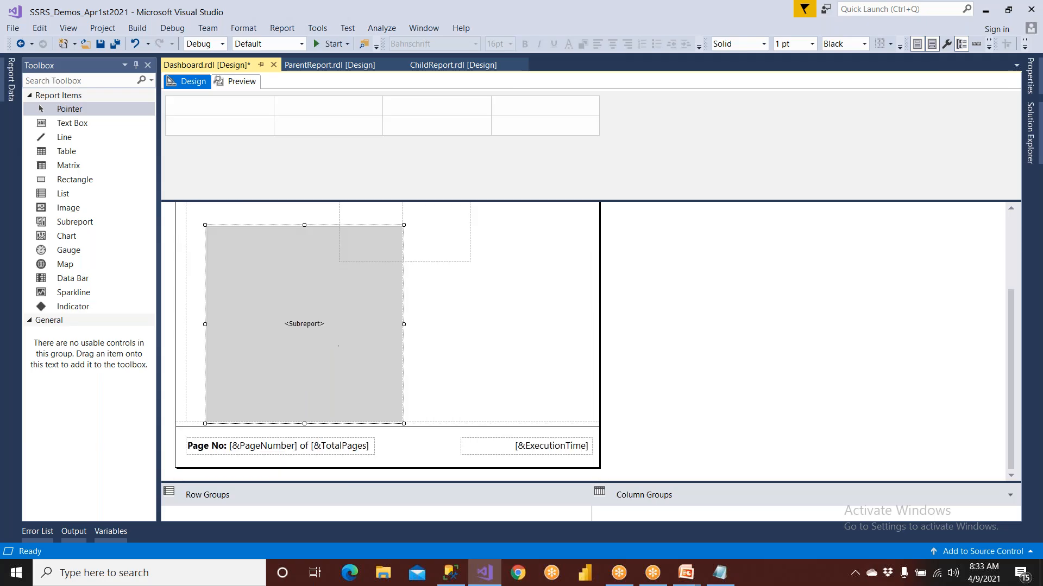
pyautogui.click(450, 246)
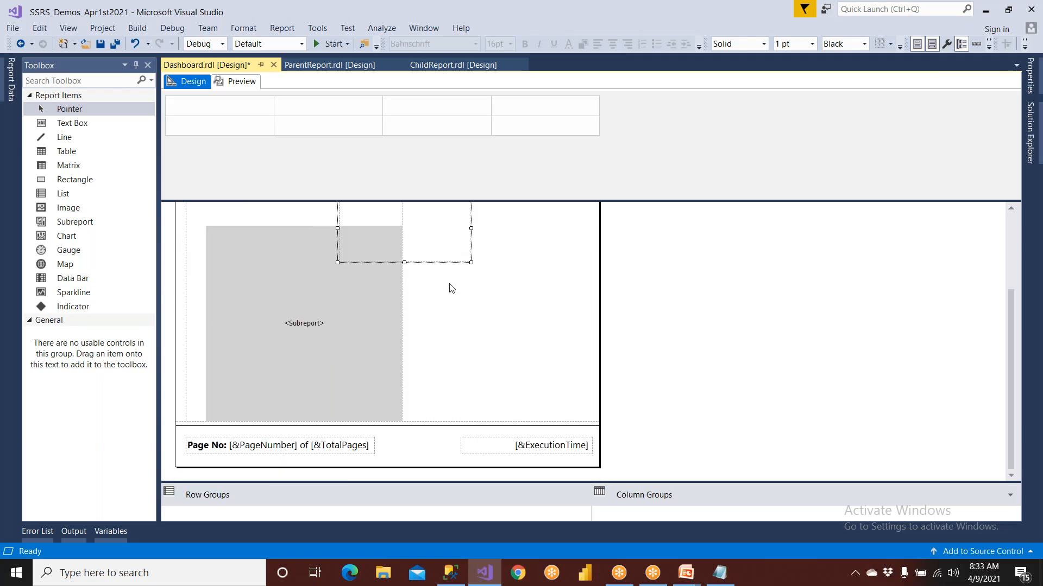
pyautogui.scroll(4, 446, 287)
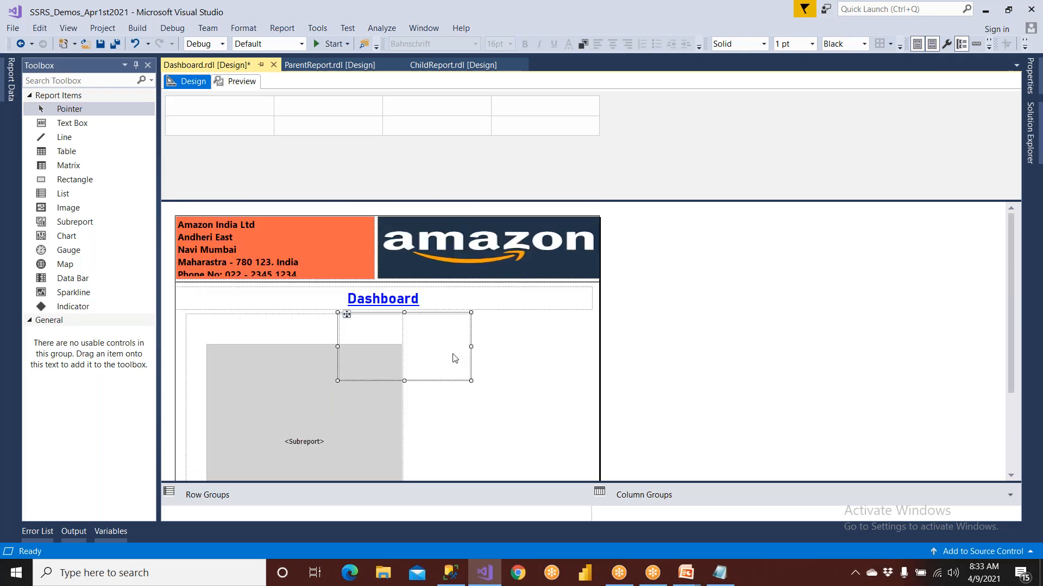
pyautogui.moveTo(346, 315); pyautogui.dragTo(470, 389)
# Move the first subreport to the upper-left corner of its rectangle so it fills the container
pyautogui.click(312, 378)
pyautogui.scroll(-1, 313, 378)
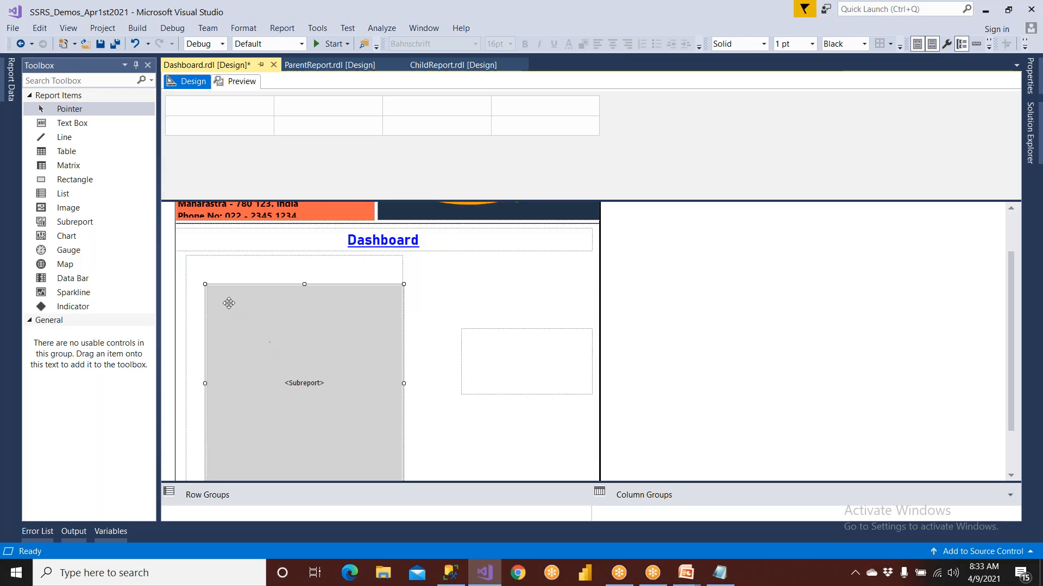
pyautogui.moveTo(207, 288); pyautogui.dragTo(188, 259)
# Insert a subreport in the second rectangle and move that rectangle up and left, closer to the first one
pyautogui.click(491, 372)
pyautogui.moveTo(73, 221); pyautogui.dragTo(484, 356)
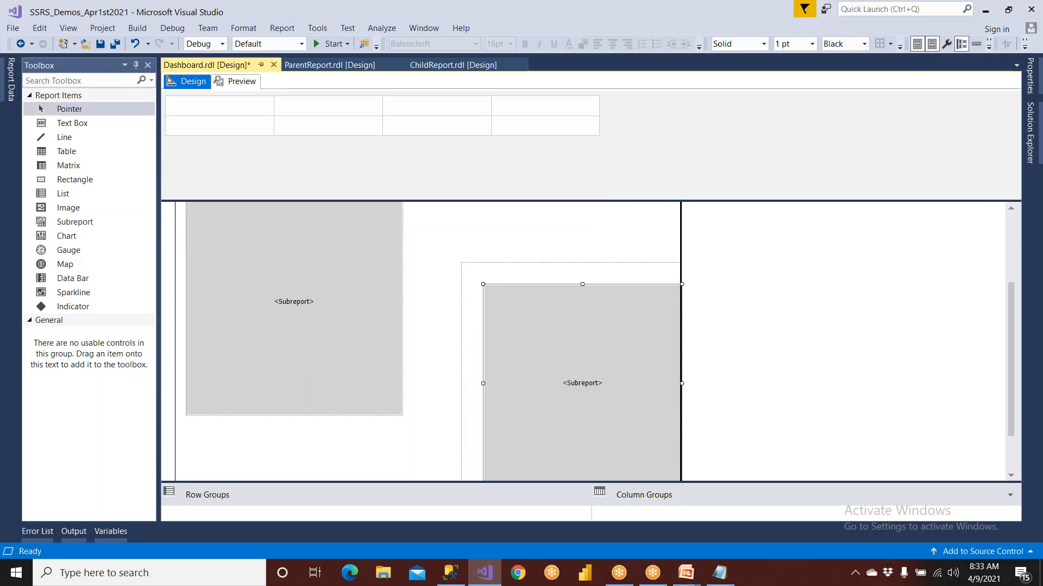
pyautogui.moveTo(468, 263); pyautogui.dragTo(432, 214)
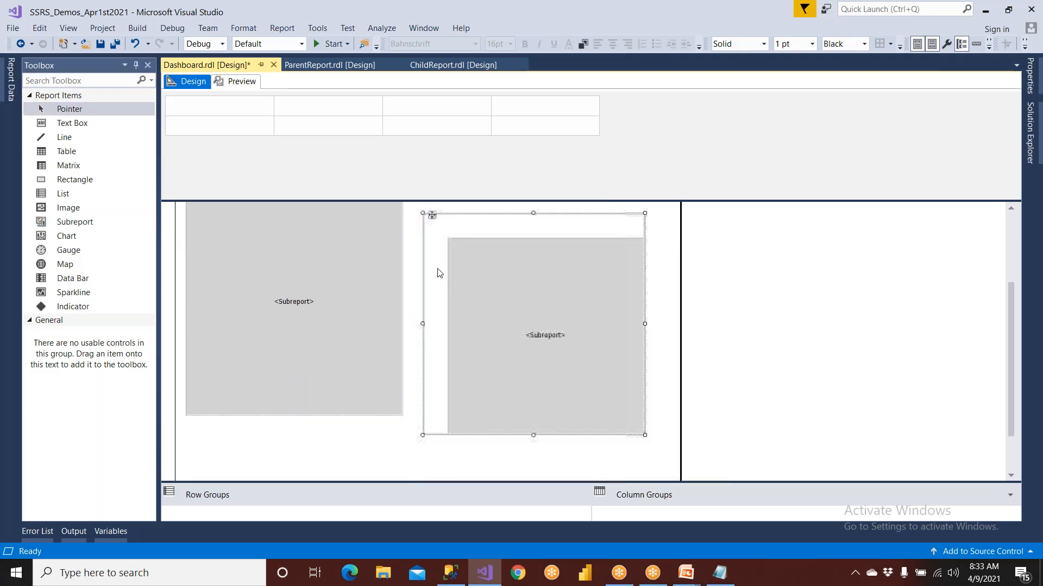
pyautogui.scroll(2, 439, 288)
# Shift the second subreport up and left within its rectangle, toward the container's upper edge
pyautogui.click(461, 373)
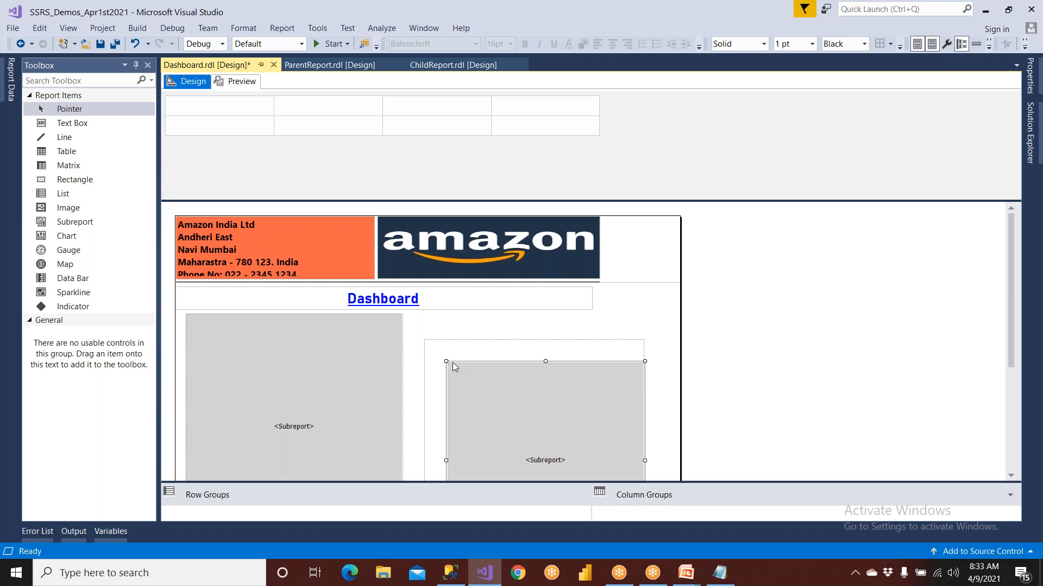
pyautogui.moveTo(507, 412)
pyautogui.mouseDown()
pyautogui.moveTo(526, 425)
pyautogui.moveTo(503, 409)
pyautogui.moveTo(519, 412)
pyautogui.mouseUp()
pyautogui.scroll(-2, 326, 406)
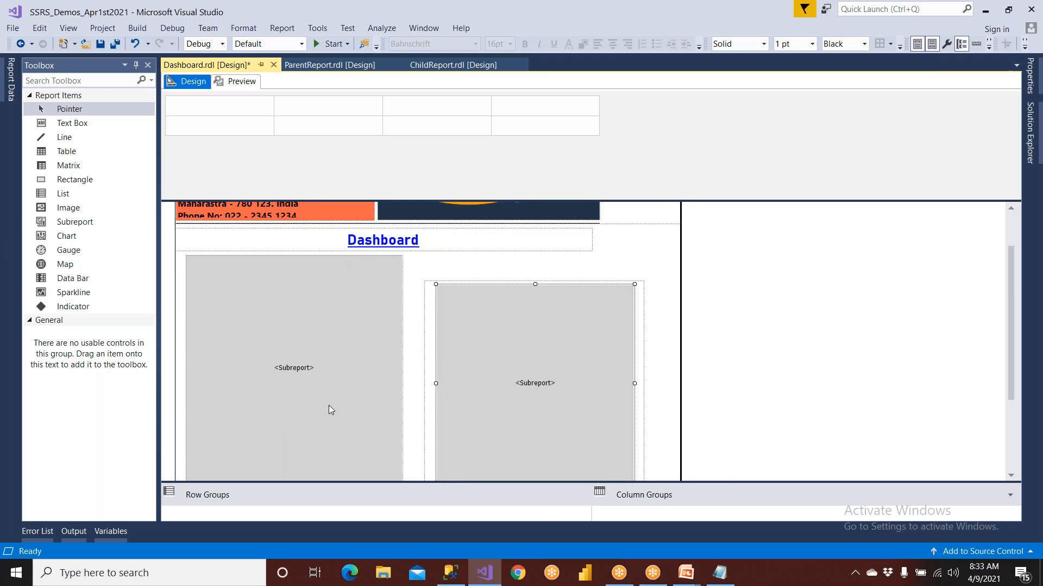
# Set the first subreport, in the left rectangle, to use ListReport as its source report
pyautogui.click(328, 405)
pyautogui.scroll(-4, 328, 405)
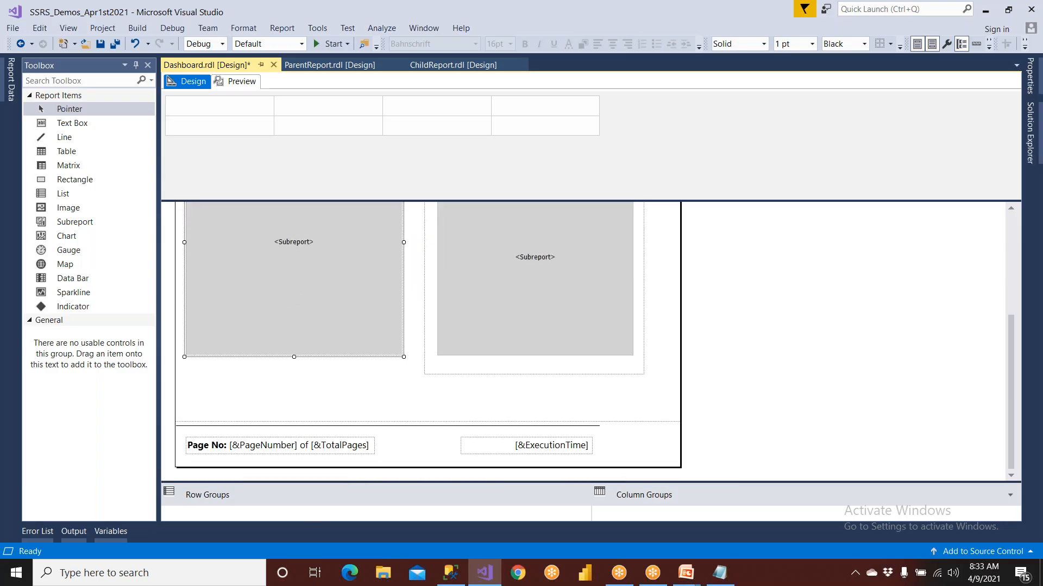
pyautogui.rightClick(331, 342)
pyautogui.click(392, 443)
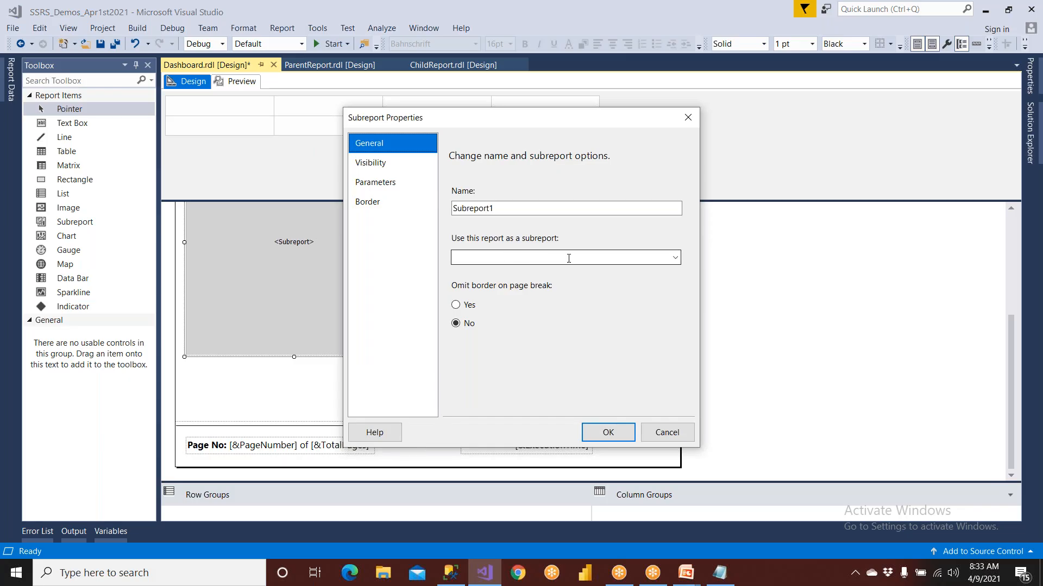
pyautogui.click(675, 258)
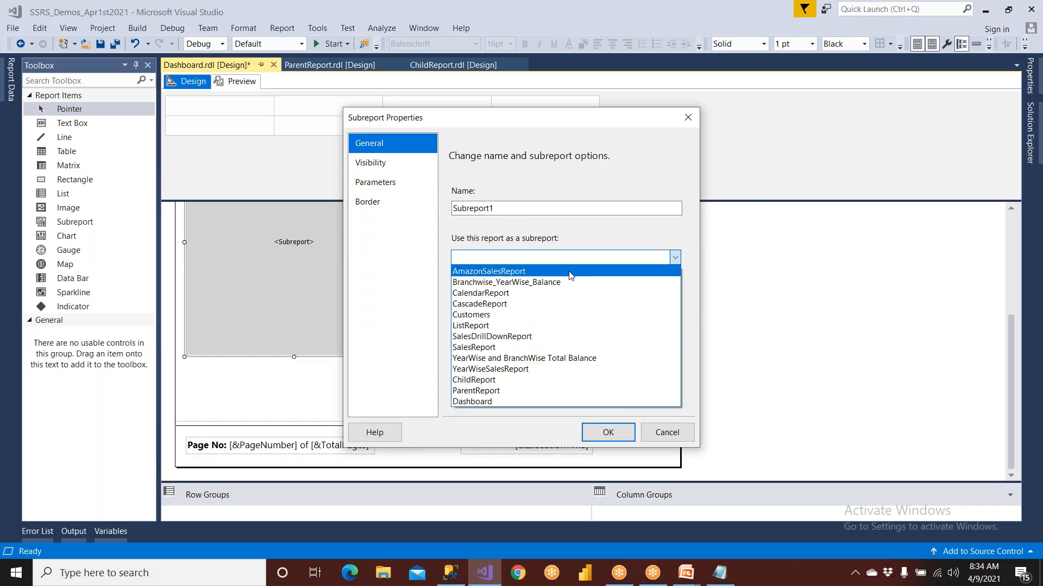
pyautogui.click(472, 326)
pyautogui.click(607, 432)
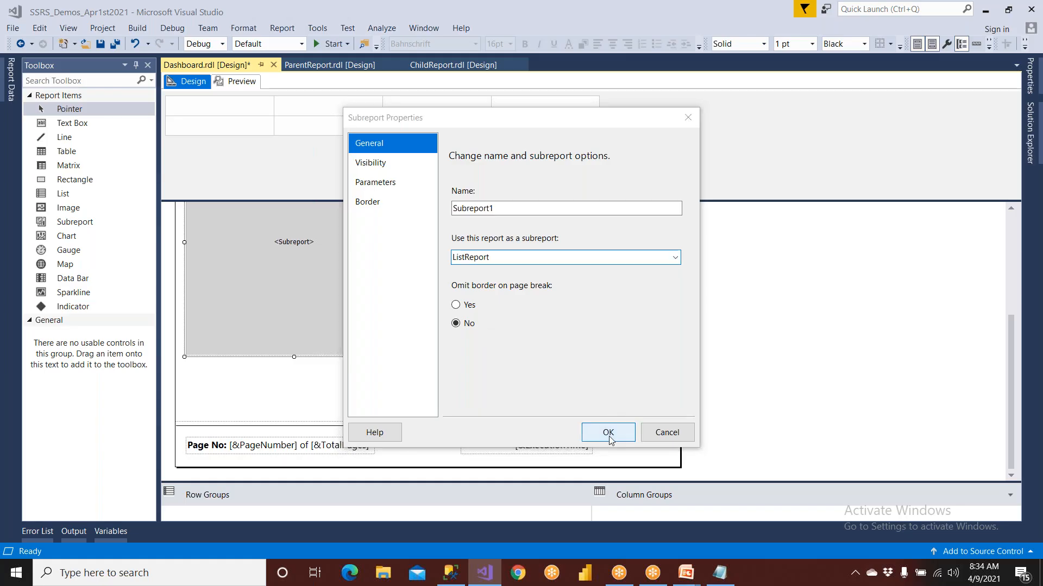
# Set the second subreport, in the right rectangle, to use Customers as its source report
pyautogui.click(512, 299)
pyautogui.rightClick(512, 300)
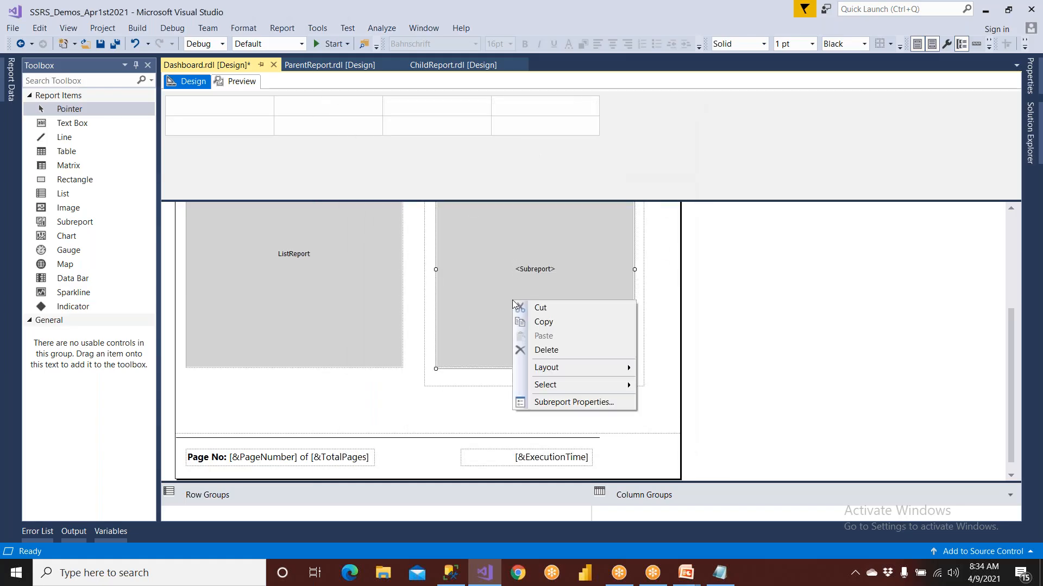
pyautogui.click(549, 401)
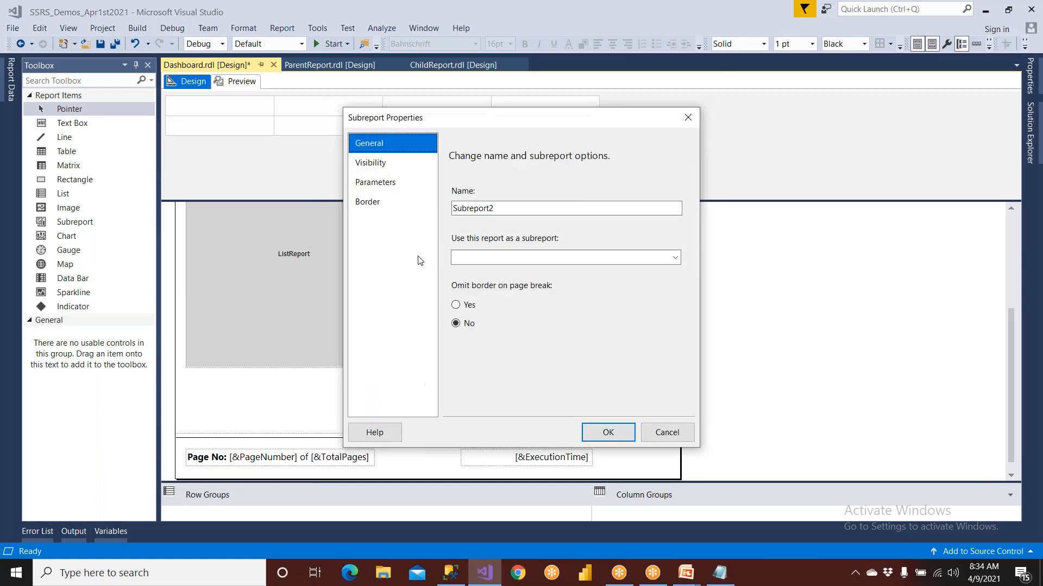
pyautogui.click(643, 260)
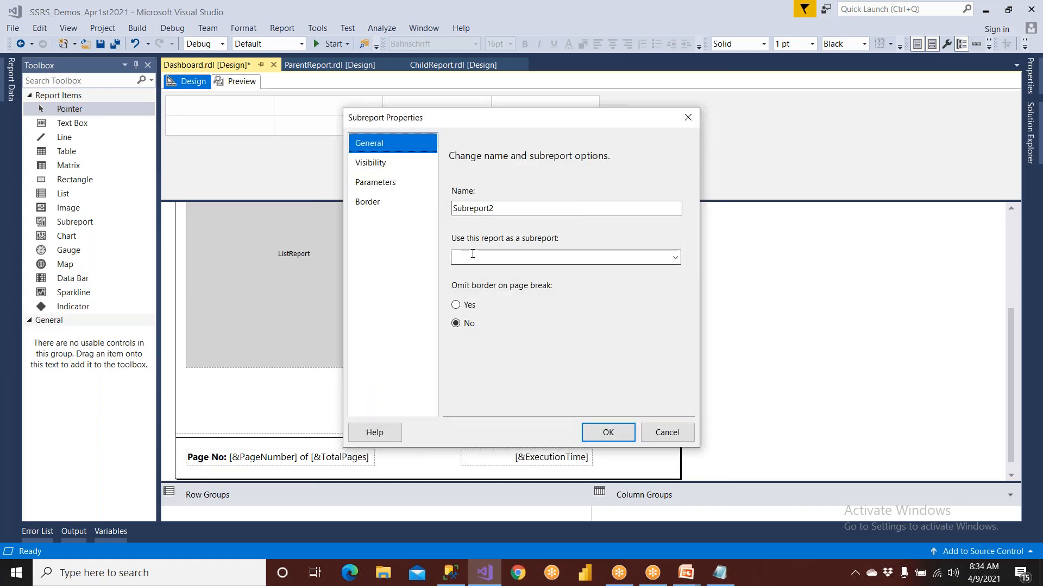
pyautogui.click(676, 260)
pyautogui.click(598, 317)
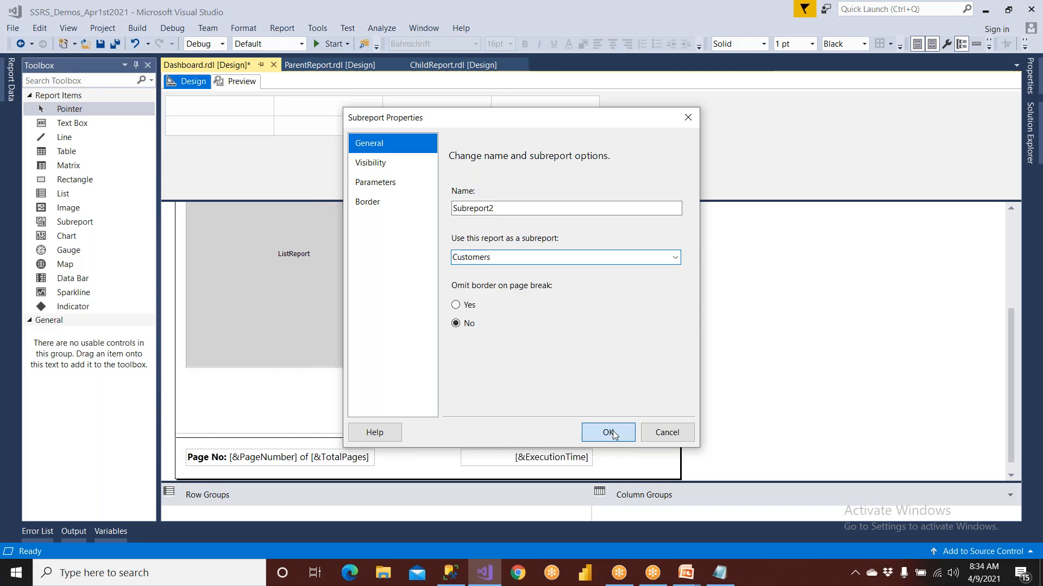
pyautogui.click(609, 433)
# Save the Dashboard report and preview it, examining both subreports across the full page width
pyautogui.click(103, 47)
pyautogui.click(236, 81)
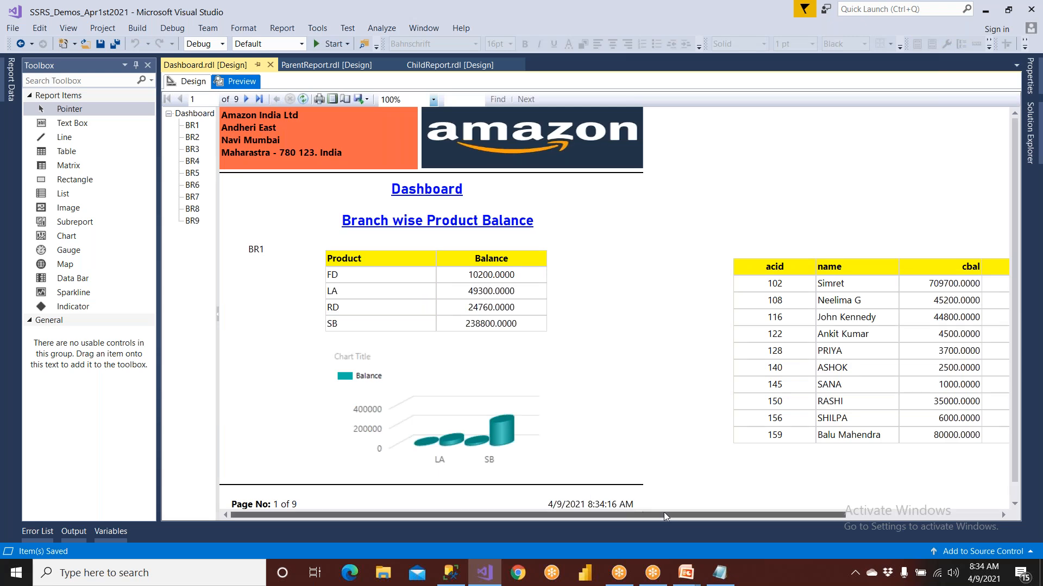
pyautogui.moveTo(665, 513); pyautogui.dragTo(778, 513)
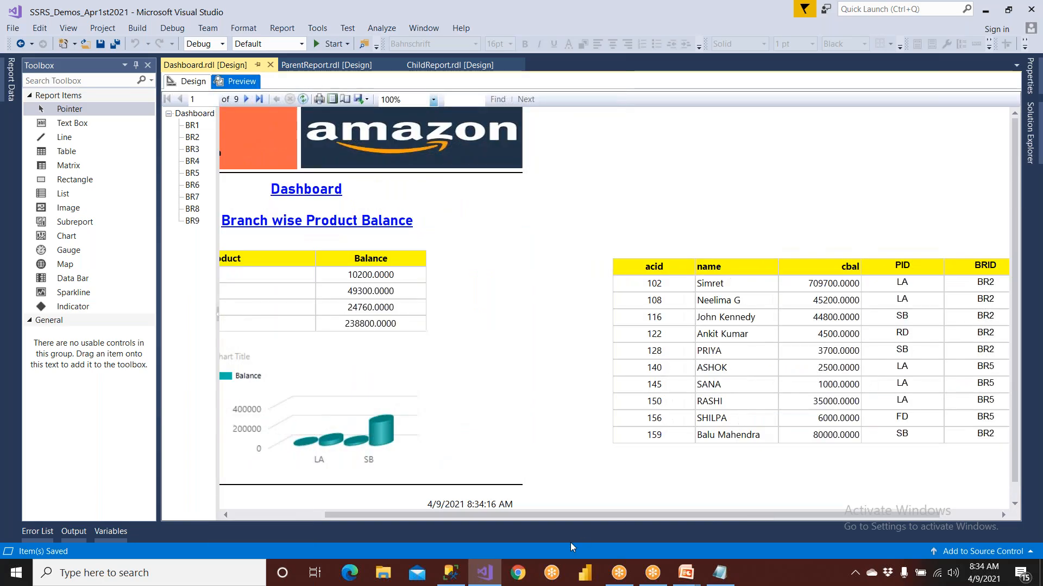
# Switch to Chrome and search Google for "dashboard"
pyautogui.click(519, 573)
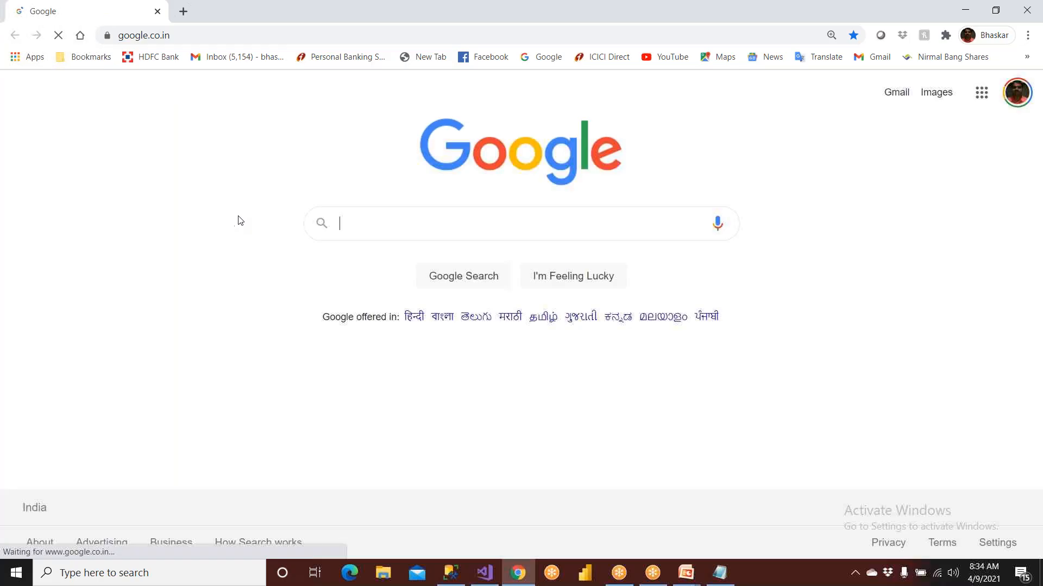
pyautogui.write('da')
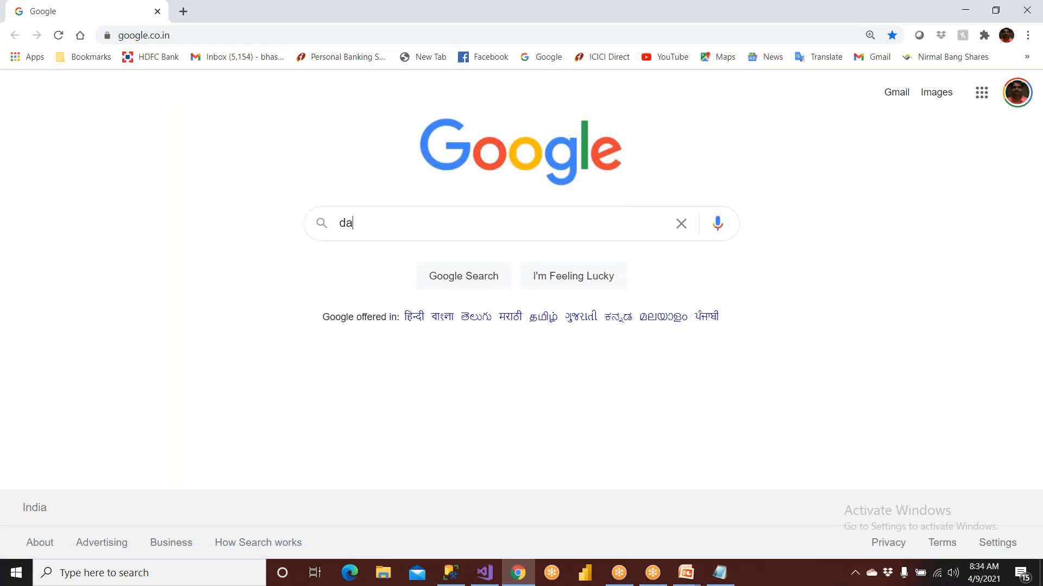
pyautogui.write('hs')
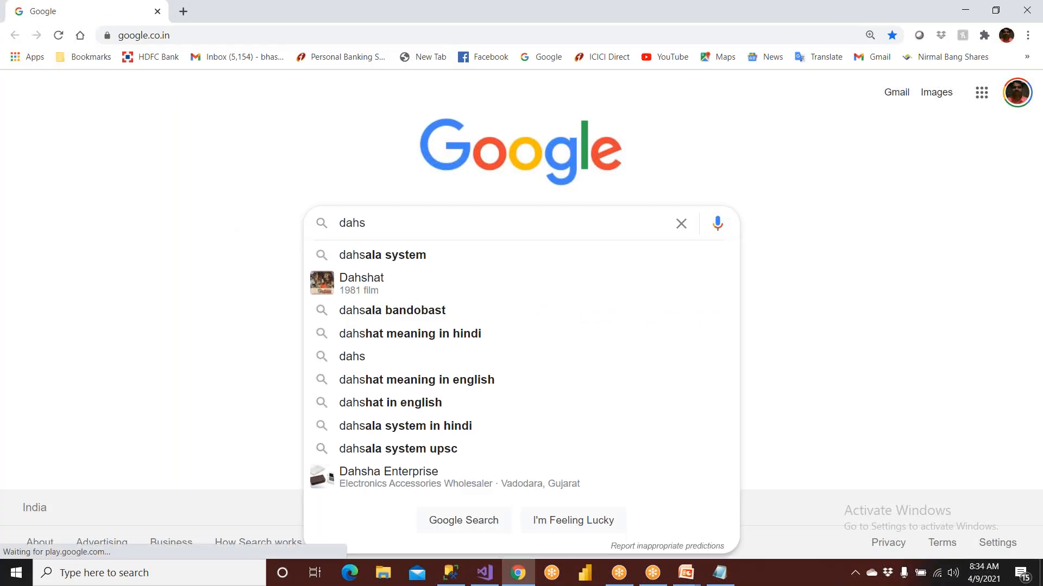
pyautogui.press('BackSpace')
pyautogui.press('BackSpace')
pyautogui.write('sha')
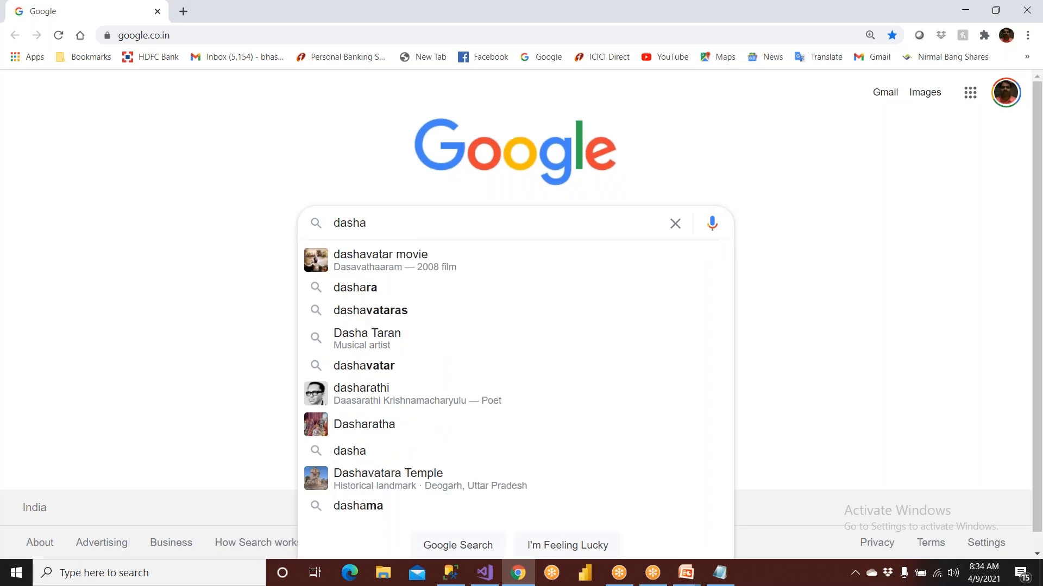
pyautogui.press('BackSpace')
pyautogui.press('BackSpace')
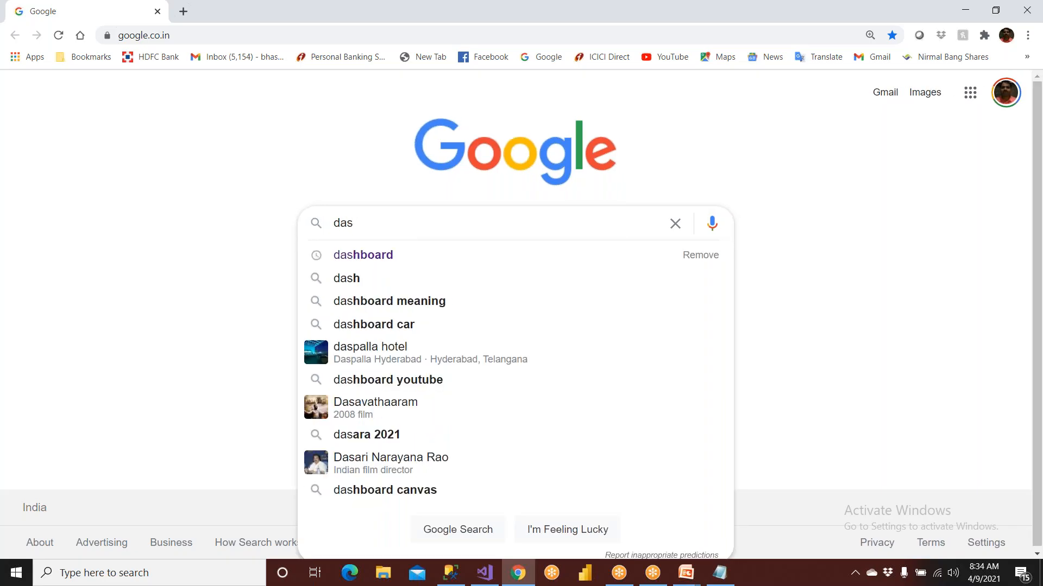
pyautogui.write('h')
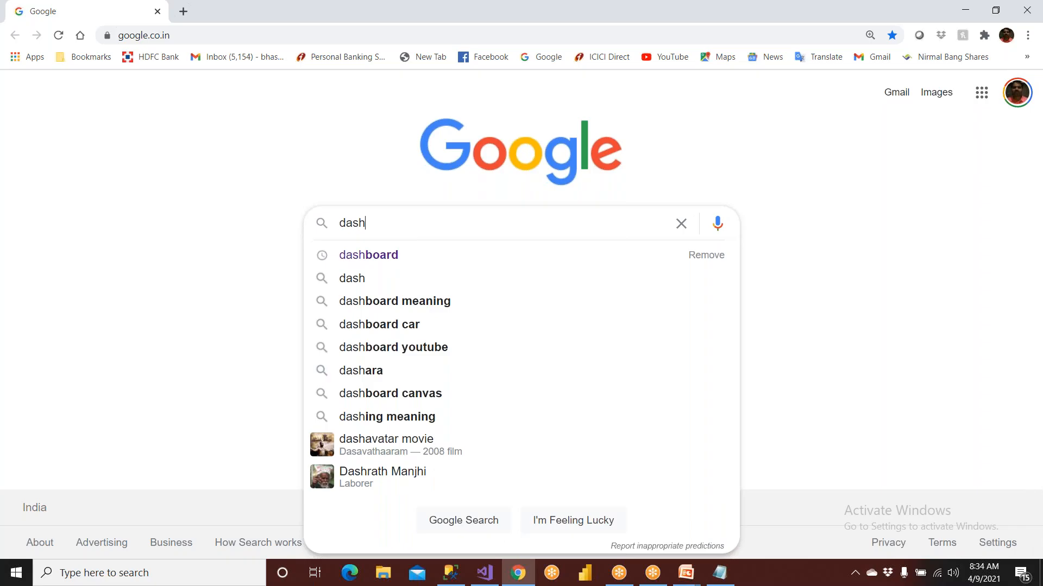
pyautogui.click(397, 262)
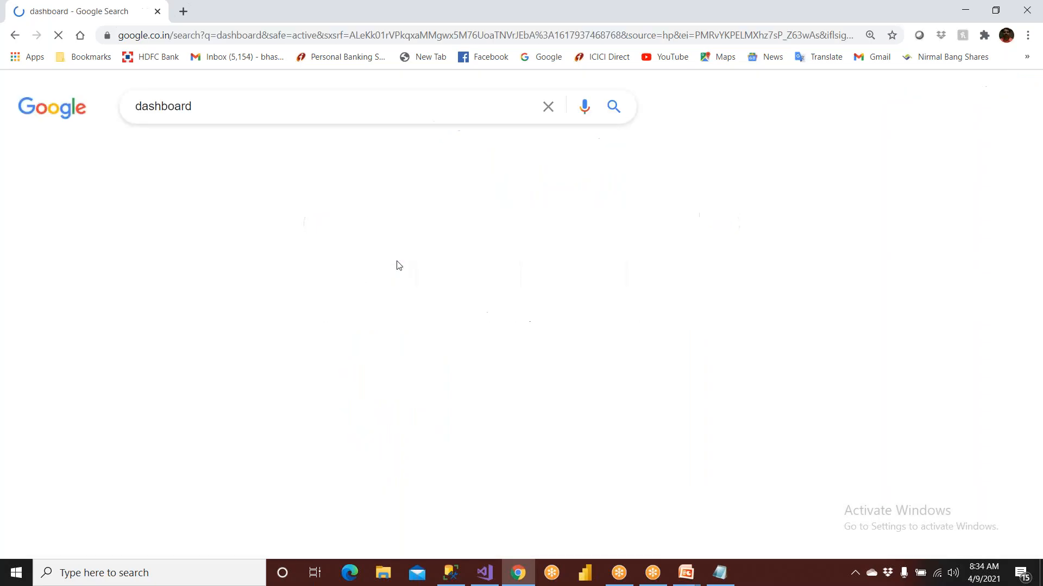
# Browse the image results for example dashboard layouts, and close the browser to return to Visual Studio
pyautogui.click(204, 152)
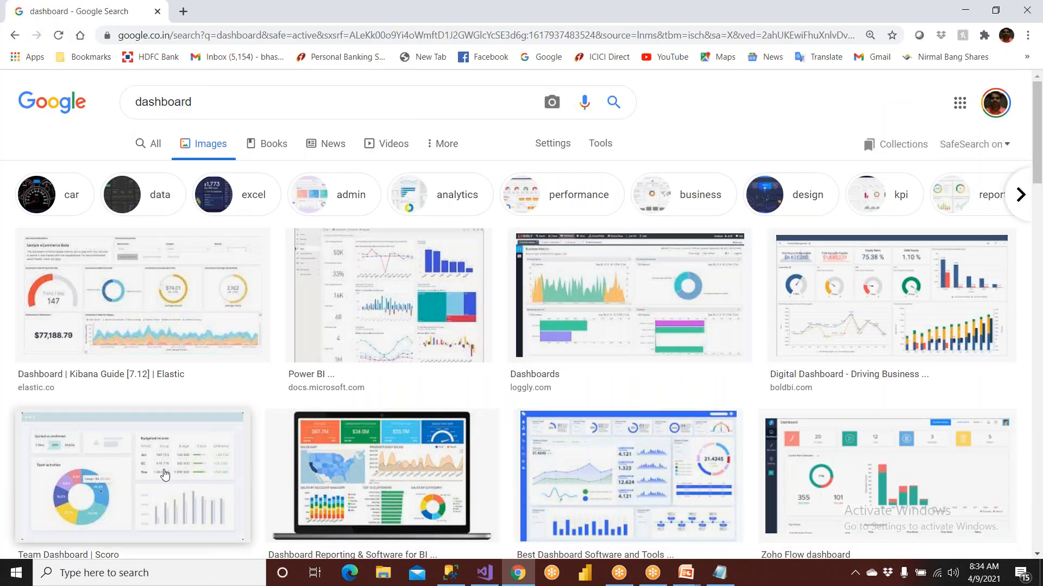
pyautogui.scroll(-10, 164, 475)
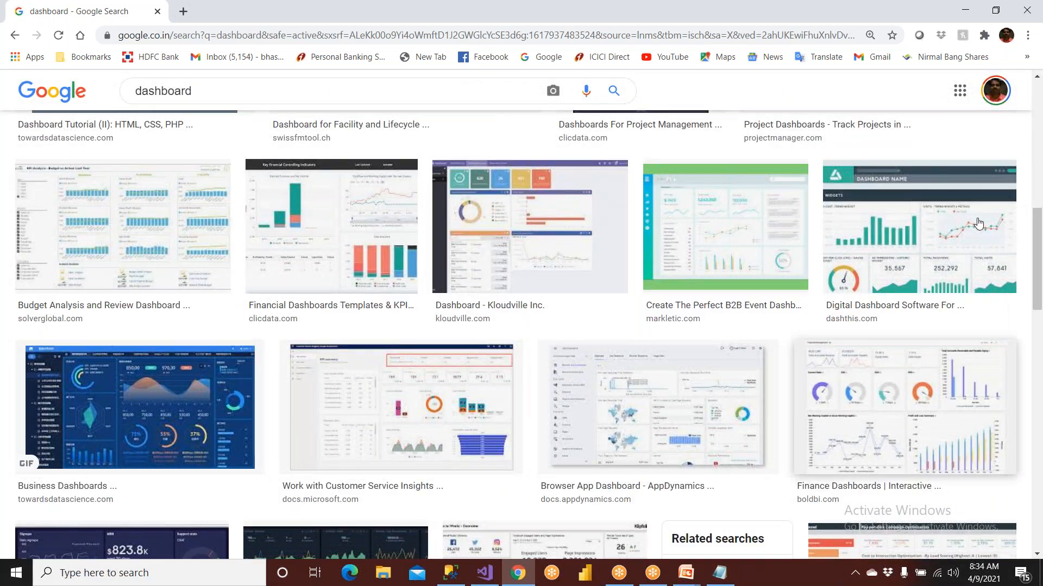
pyautogui.click(1028, 12)
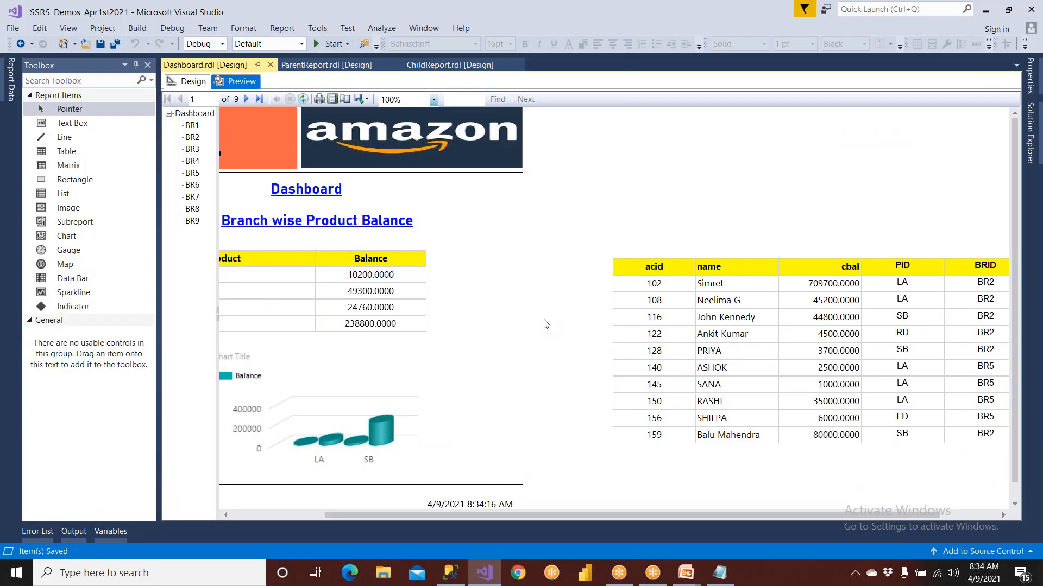
# Locate Dashboard.rdl among the project's reports and preview the Dashboard report again
pyautogui.click(186, 83)
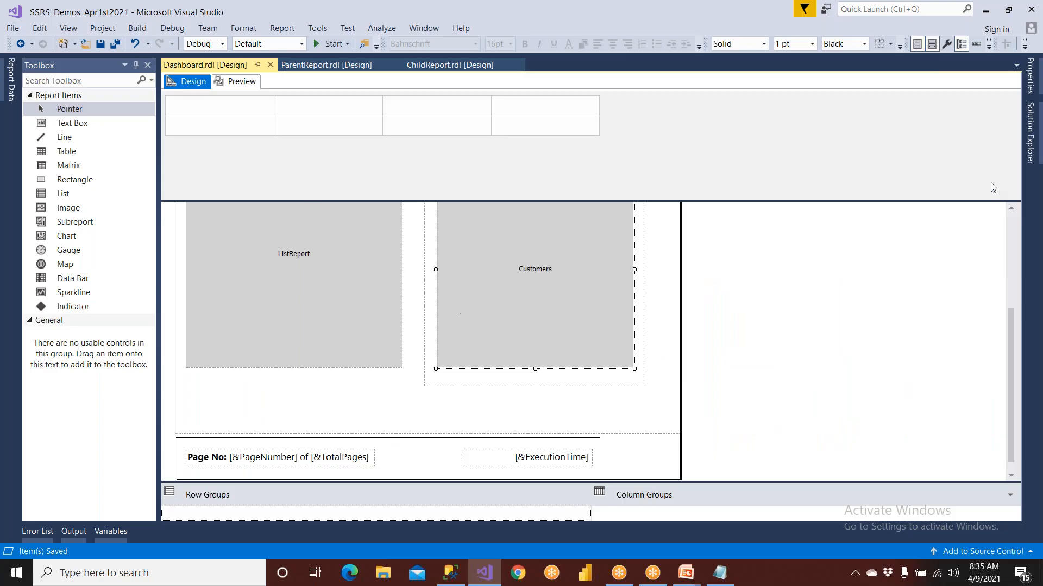
pyautogui.click(1027, 136)
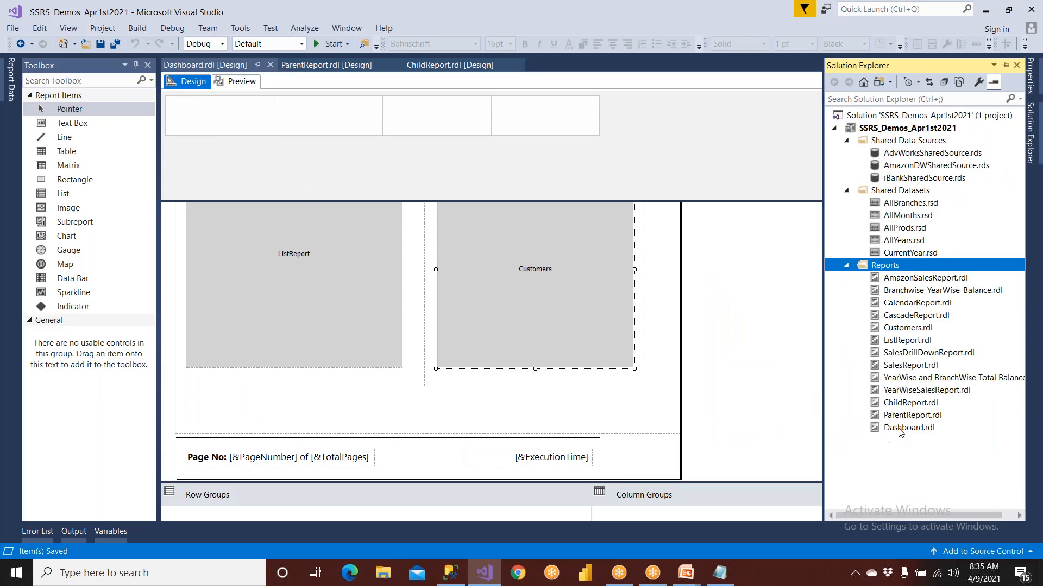
pyautogui.click(900, 427)
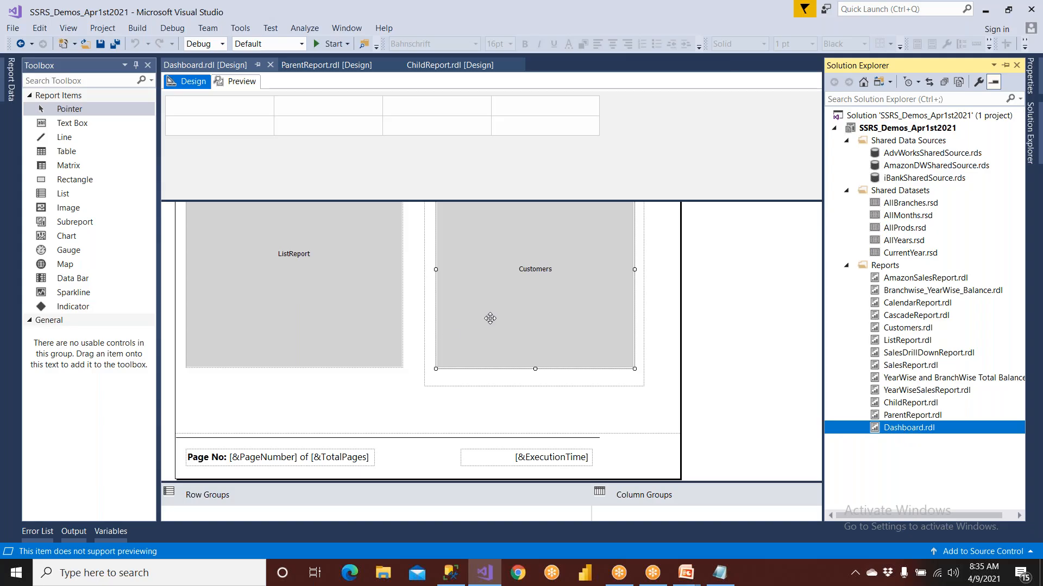
pyautogui.click(242, 83)
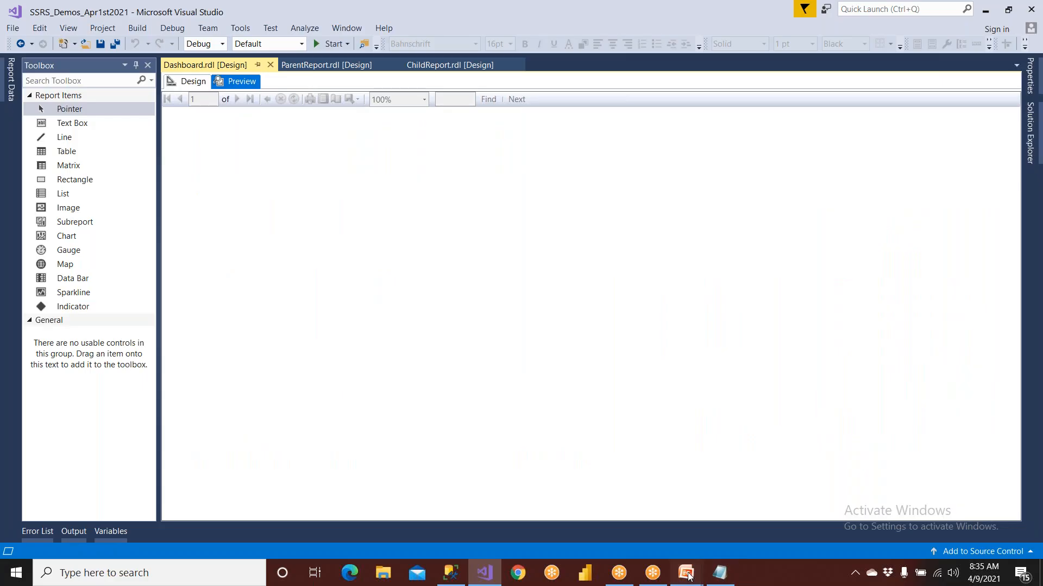
# Switch to the PowerPoint slide show and advance to the slide on the difference between Hyperlink and Sub Reports
pyautogui.moveTo(686, 572)
pyautogui.click(718, 527)
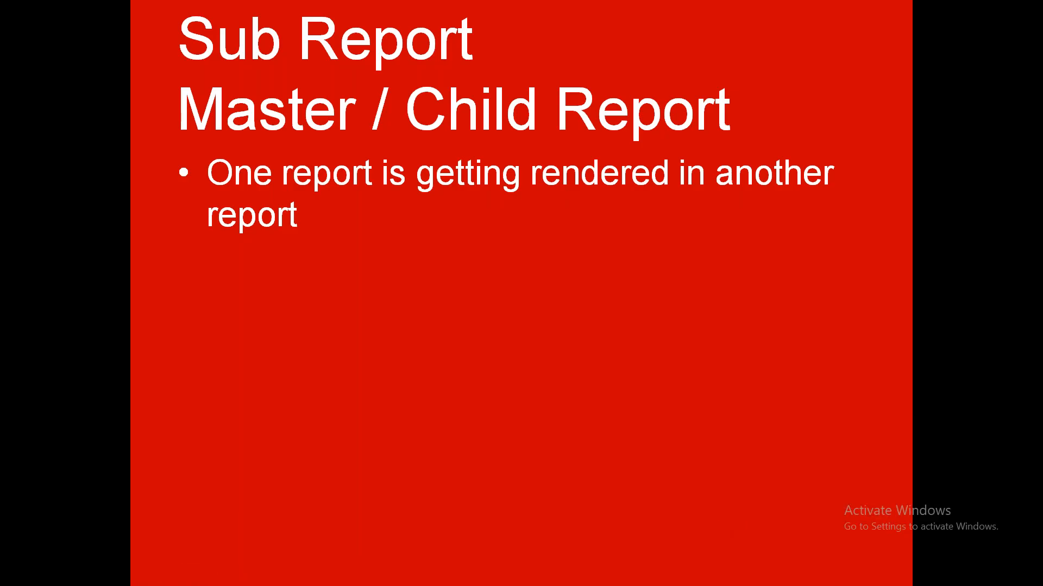
pyautogui.press('Right')
pyautogui.press('Right')
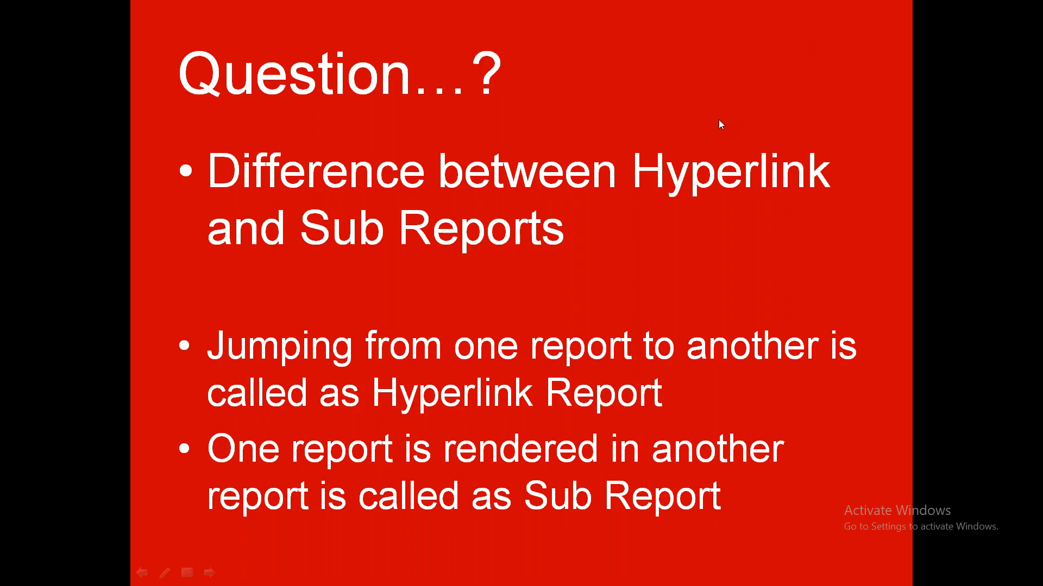
# Return to Visual Studio and open SalesDrillDownReport.rdl from the project's reports in design view
pyautogui.press('super')
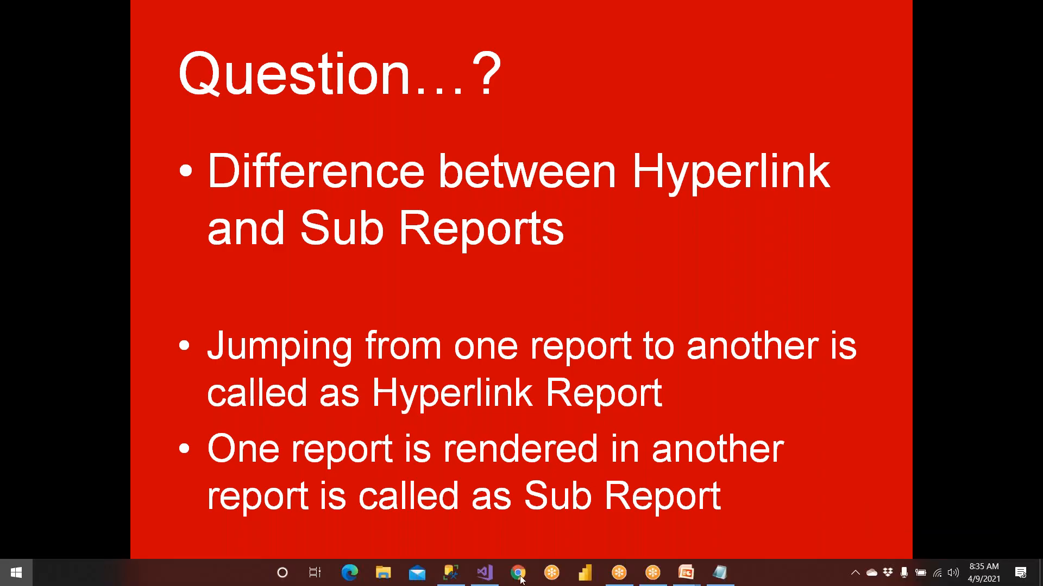
pyautogui.click(485, 573)
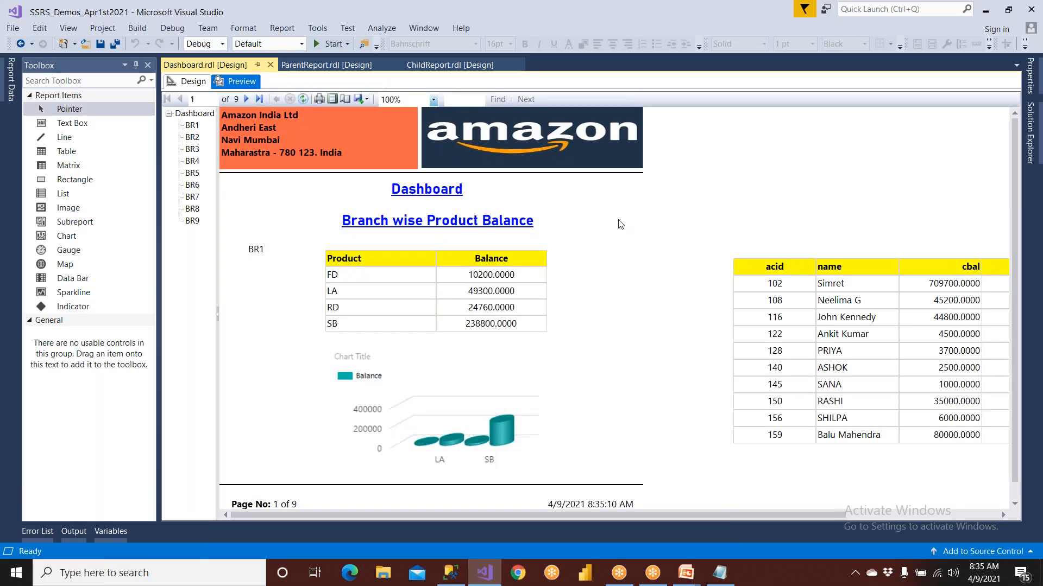
pyautogui.click(190, 83)
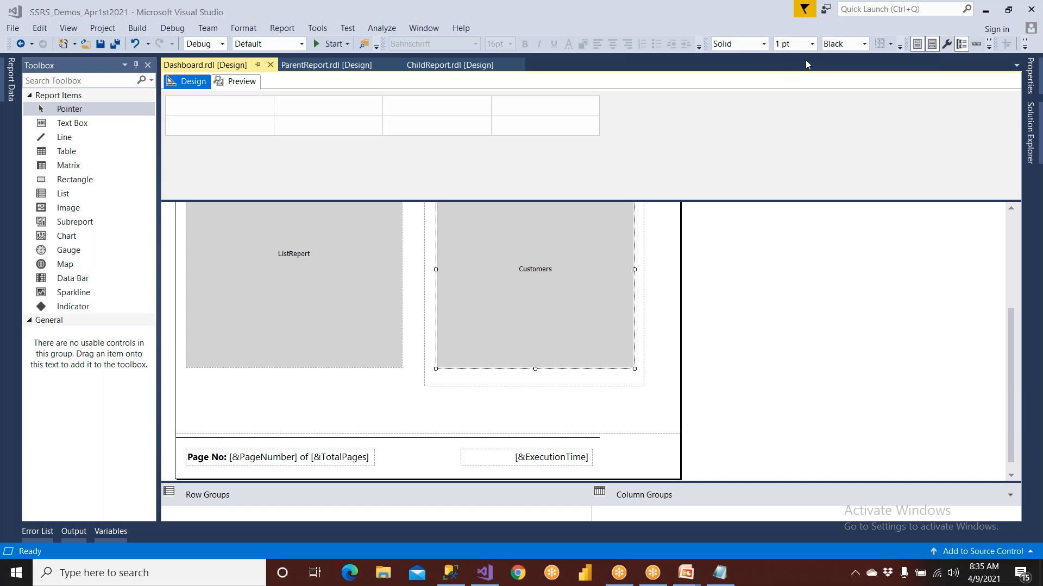
pyautogui.click(1030, 133)
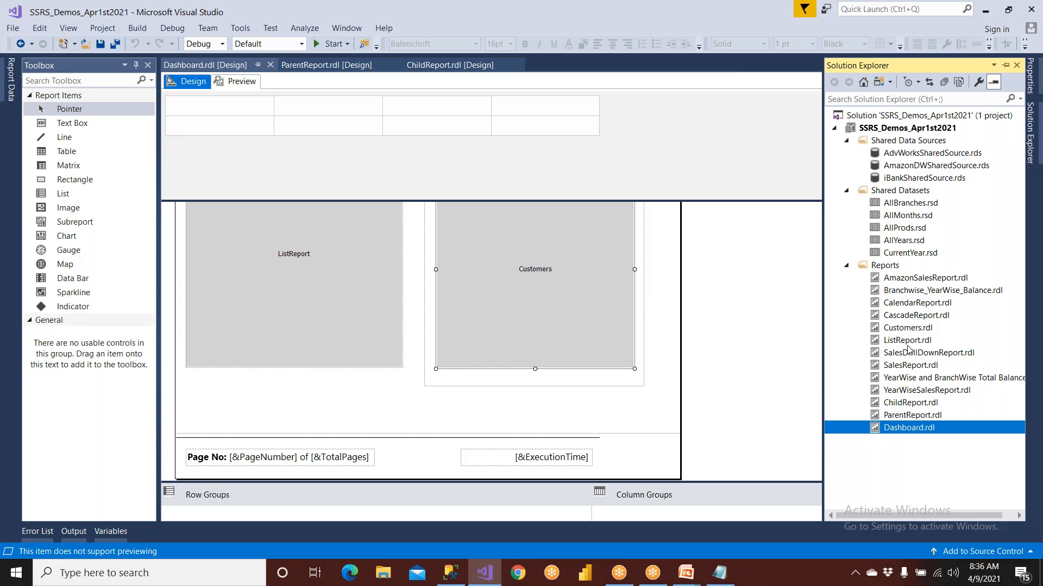
pyautogui.click(904, 293)
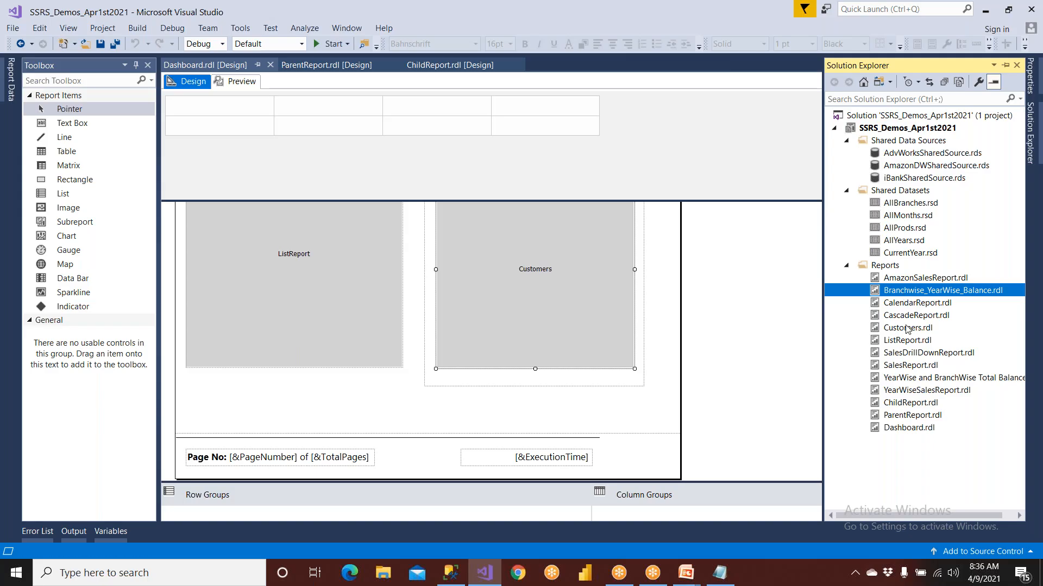
pyautogui.click(921, 354)
pyautogui.doubleClick(921, 354)
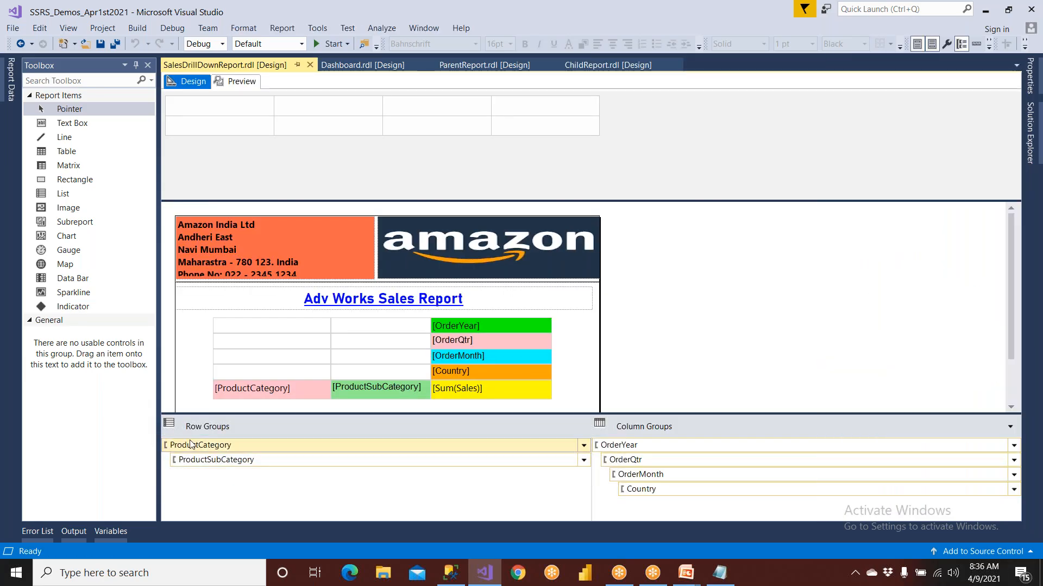
# Review the visibility settings of the ProductCategory row group and close its properties without changes
pyautogui.click(251, 448)
pyautogui.click(585, 448)
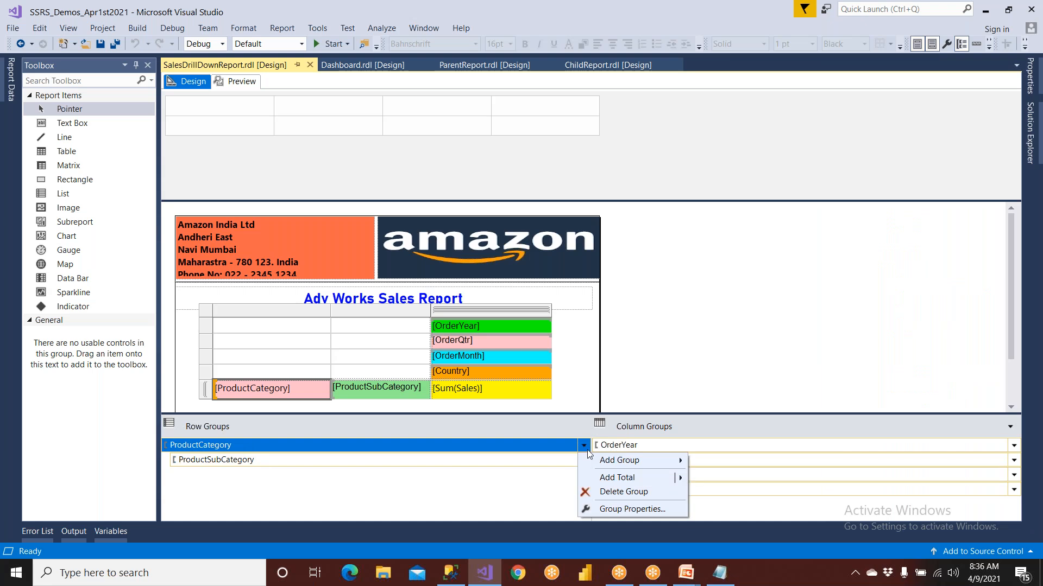
pyautogui.click(608, 508)
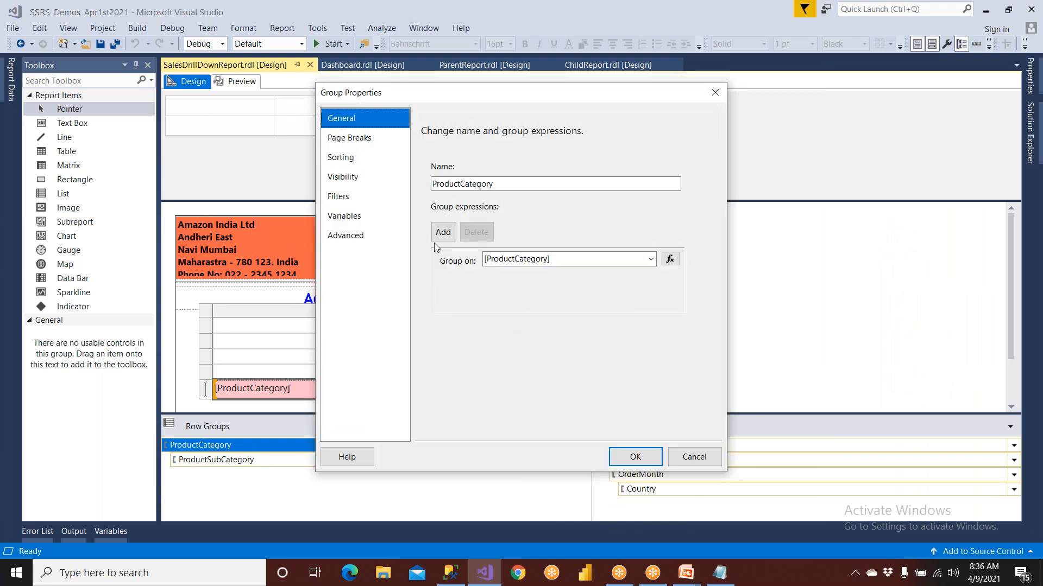
pyautogui.click(365, 176)
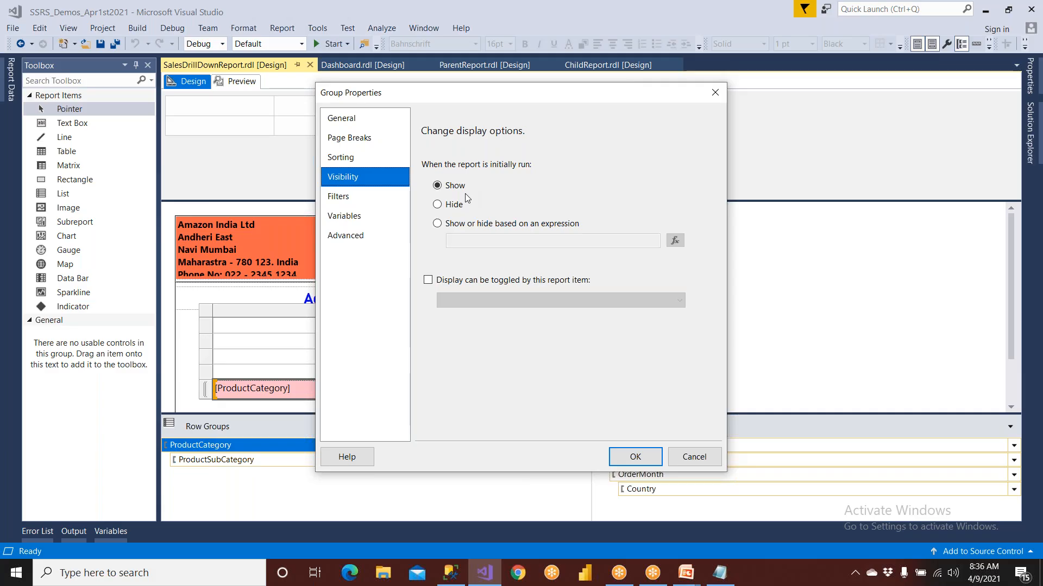
pyautogui.click(693, 456)
# Review the visibility settings of the ProductSubCategory row group and close its properties without changes
pyautogui.click(583, 460)
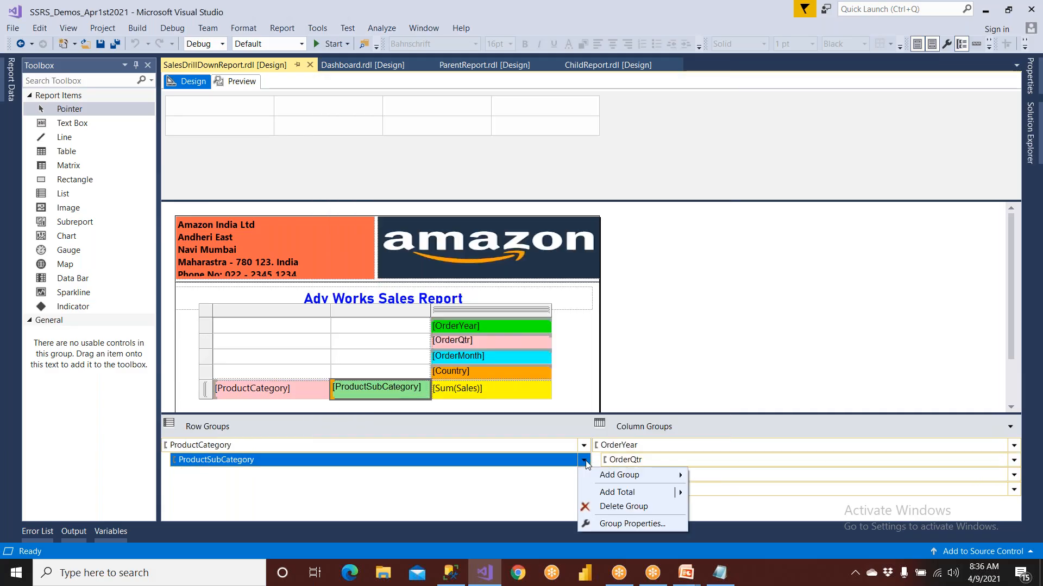
pyautogui.click(615, 522)
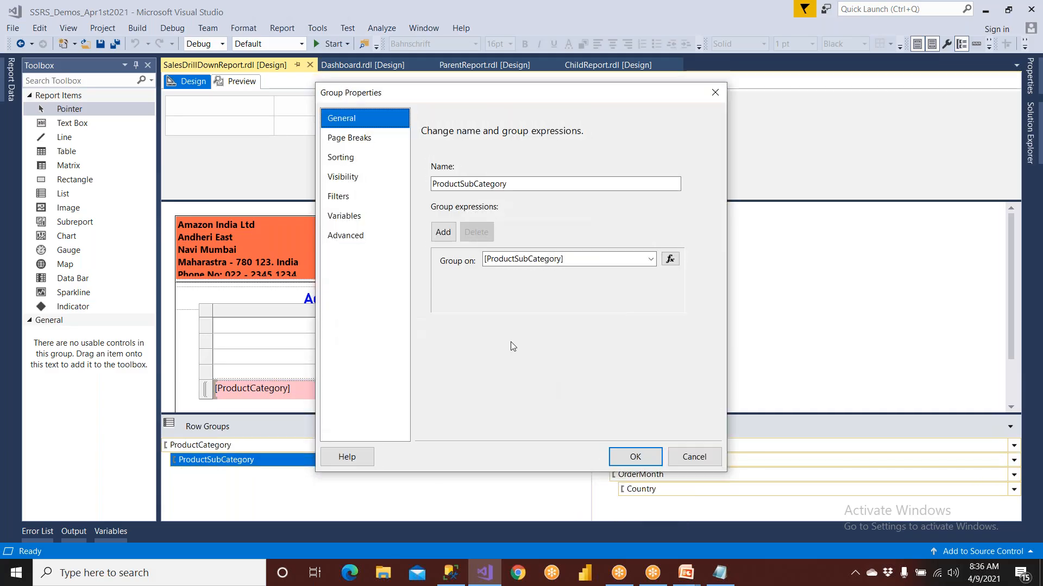
pyautogui.click(357, 175)
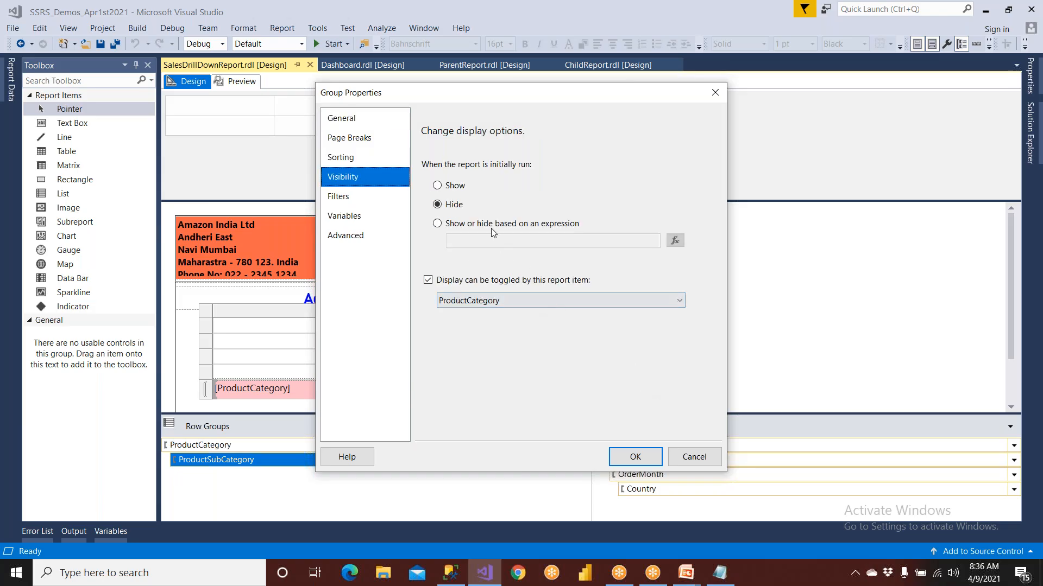
pyautogui.click(683, 460)
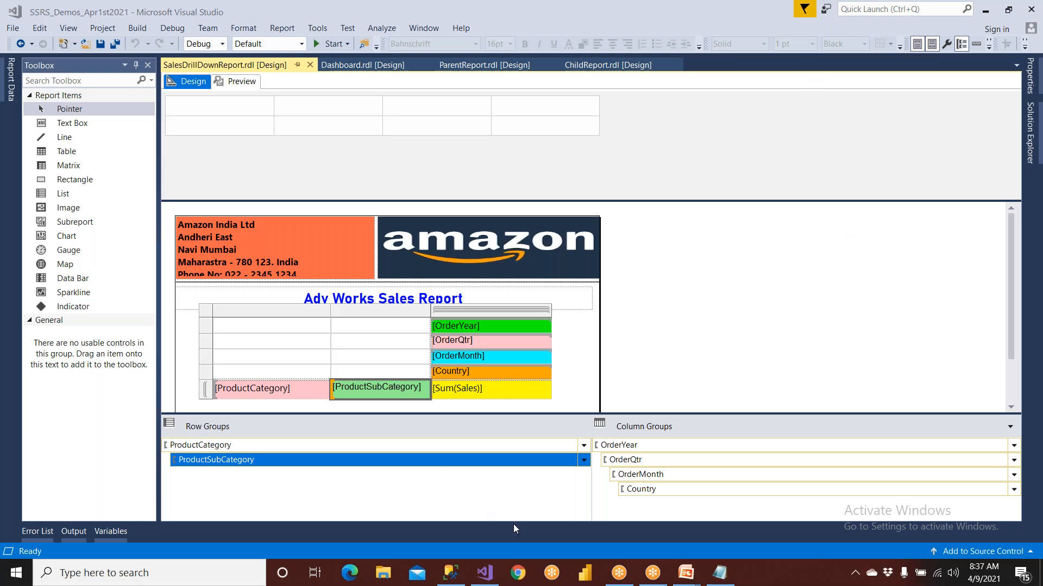
# Switch to the PowerPoint slide show and advance to the slide on creating reports using a cube
pyautogui.moveTo(686, 572)
pyautogui.click(711, 519)
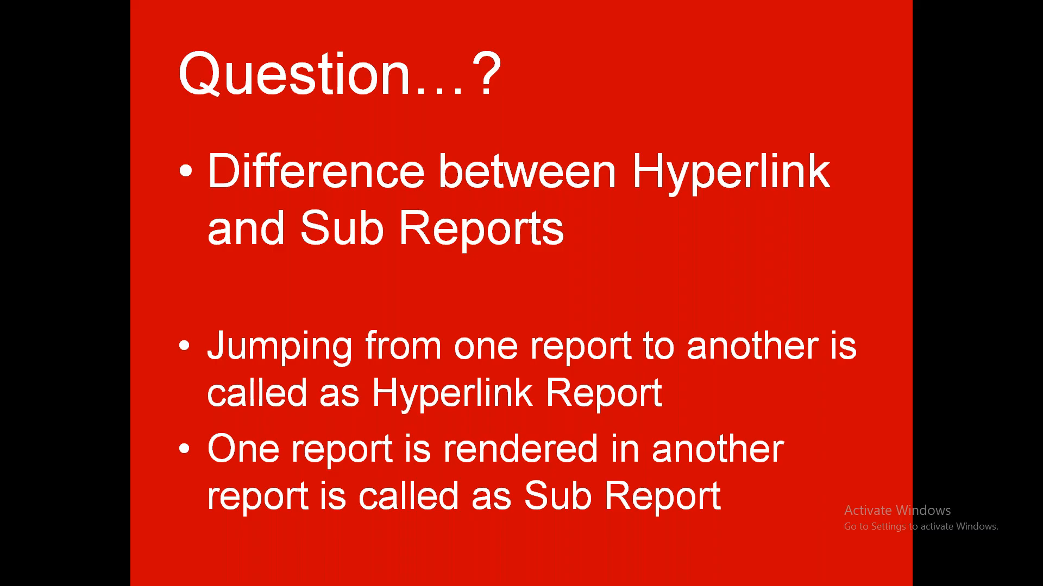
pyautogui.press('Right')
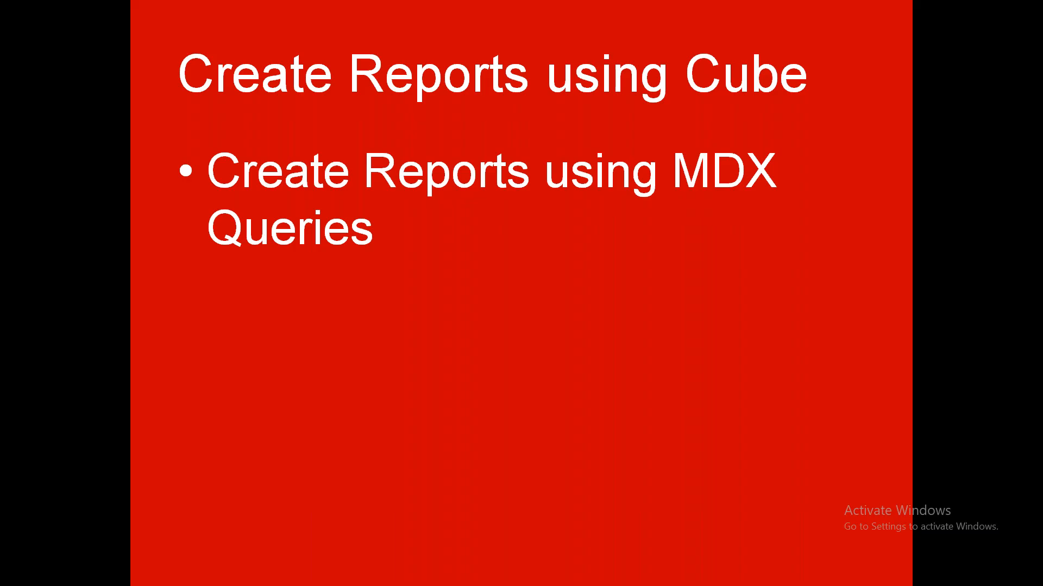
# Bring the blank Notepad window over the slide show and return focus to the slide show for pen drawing
pyautogui.press('super')
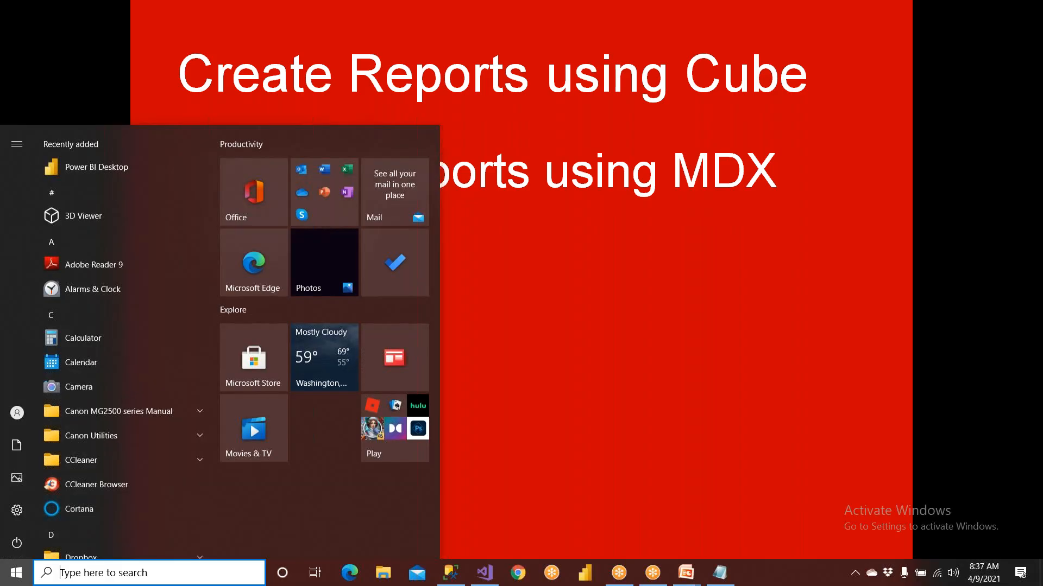
pyautogui.click(721, 581)
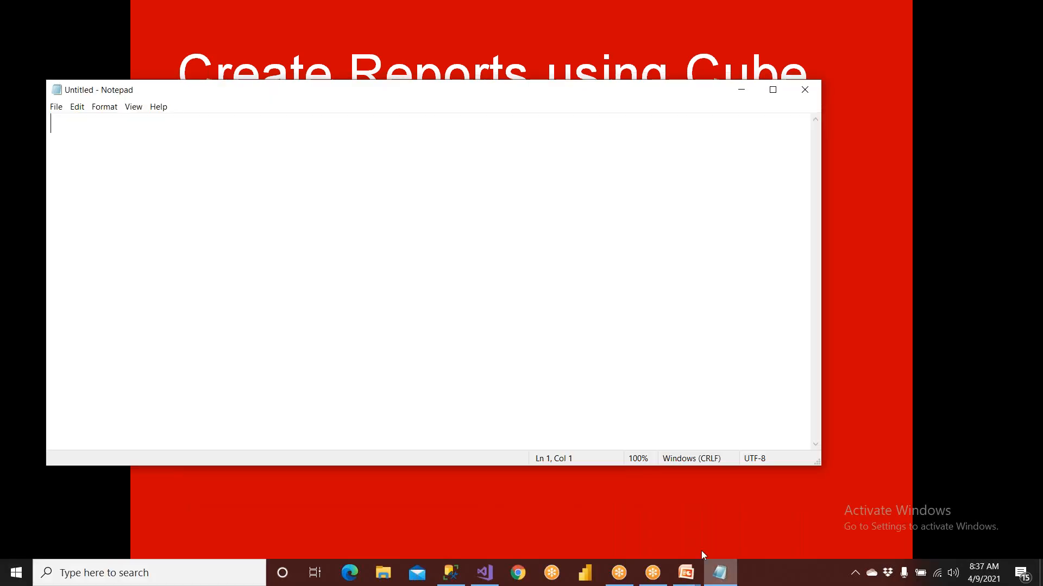
pyautogui.click(686, 9)
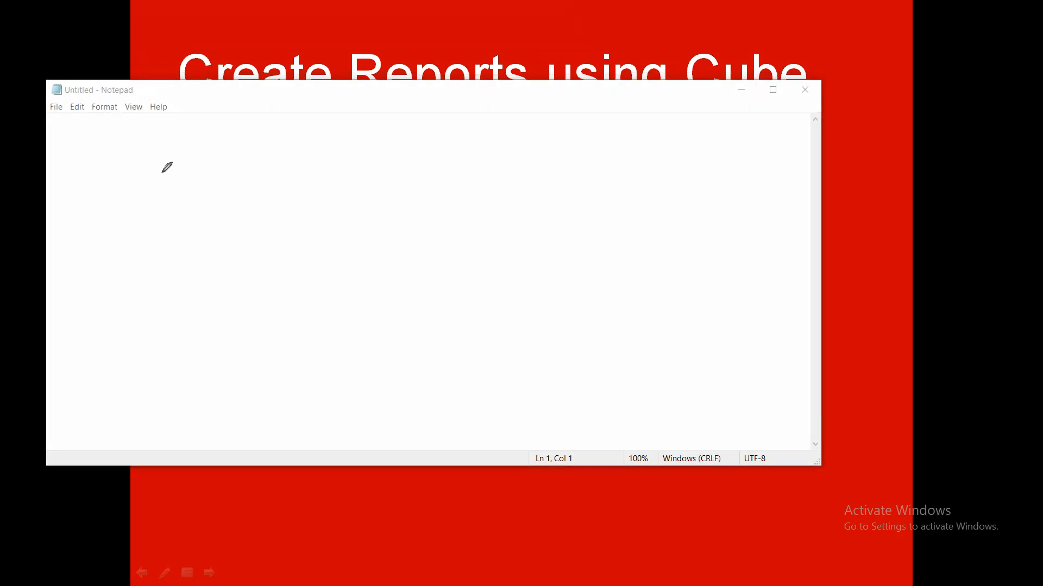
# Draw an OLTP box with an arrow to a larger DWH box, and a second arrow leading out of DWH
pyautogui.moveTo(90, 166)
pyautogui.mouseDown()
pyautogui.moveTo(81, 245)
pyautogui.moveTo(173, 232)
pyautogui.mouseUp()
pyautogui.moveTo(178, 169)
pyautogui.mouseDown()
pyautogui.moveTo(88, 159)
pyautogui.moveTo(105, 191)
pyautogui.moveTo(129, 199)
pyautogui.moveTo(139, 186)
pyautogui.moveTo(149, 203)
pyautogui.moveTo(157, 182)
pyautogui.moveTo(154, 193)
pyautogui.mouseUp()
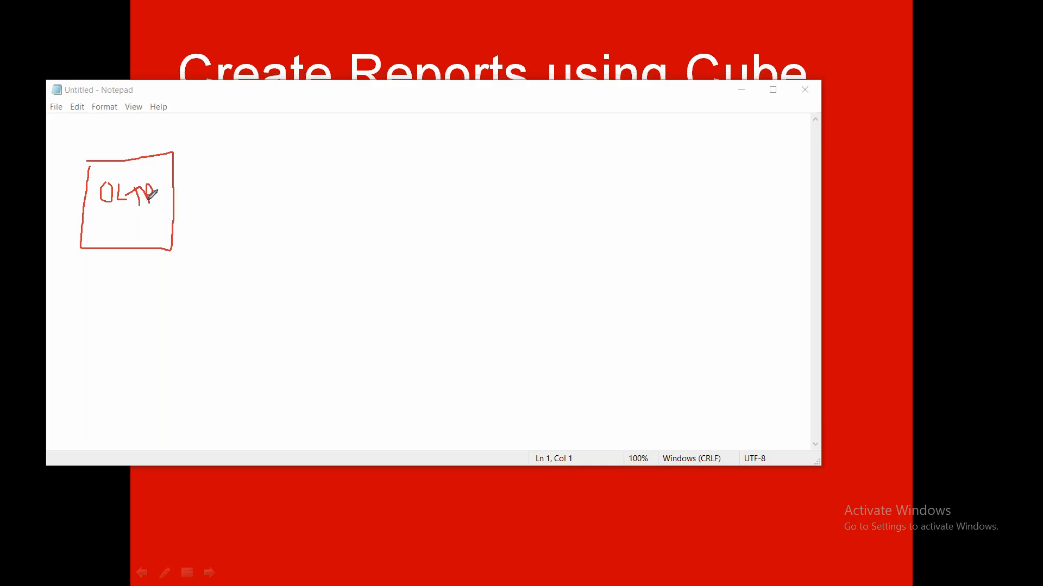
pyautogui.moveTo(190, 198)
pyautogui.mouseDown()
pyautogui.moveTo(290, 205)
pyautogui.moveTo(282, 219)
pyautogui.mouseUp()
pyautogui.moveTo(318, 162)
pyautogui.mouseDown()
pyautogui.moveTo(329, 271)
pyautogui.moveTo(458, 274)
pyautogui.moveTo(458, 147)
pyautogui.moveTo(320, 164)
pyautogui.mouseUp()
pyautogui.moveTo(359, 197)
pyautogui.mouseDown()
pyautogui.moveTo(362, 218)
pyautogui.moveTo(419, 188)
pyautogui.moveTo(421, 216)
pyautogui.moveTo(435, 202)
pyautogui.moveTo(600, 200)
pyautogui.moveTo(600, 217)
pyautogui.mouseUp()
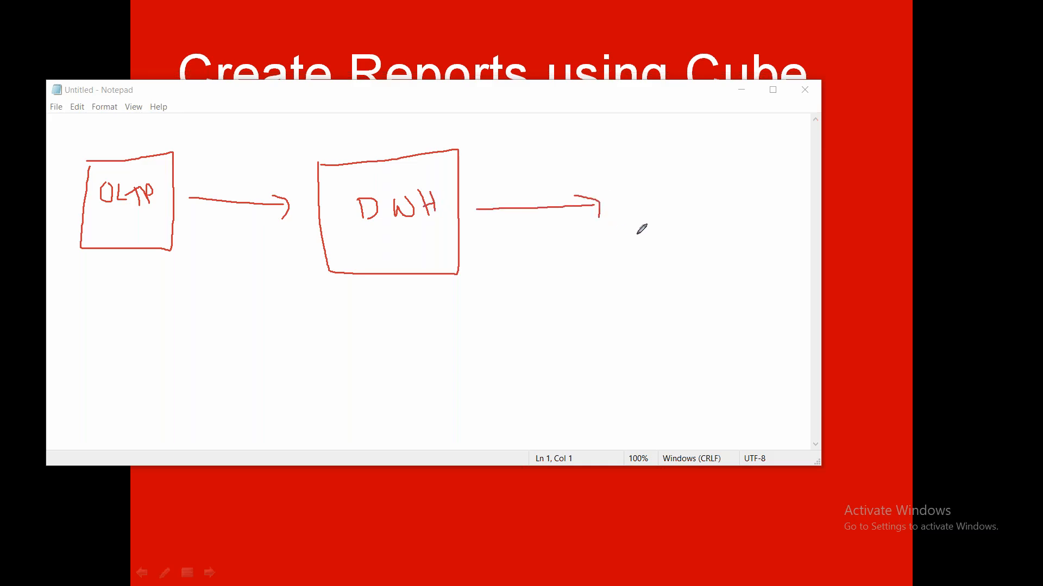
# Draw a box labelled PBI and SSRS below the outgoing arrow and connect it to the DWH box with a curved line
pyautogui.moveTo(563, 319)
pyautogui.mouseDown()
pyautogui.moveTo(683, 387)
pyautogui.moveTo(667, 306)
pyautogui.moveTo(555, 323)
pyautogui.moveTo(635, 346)
pyautogui.moveTo(597, 382)
pyautogui.moveTo(647, 378)
pyautogui.mouseUp()
pyautogui.click(573, 369)
pyautogui.moveTo(573, 369); pyautogui.dragTo(463, 286)
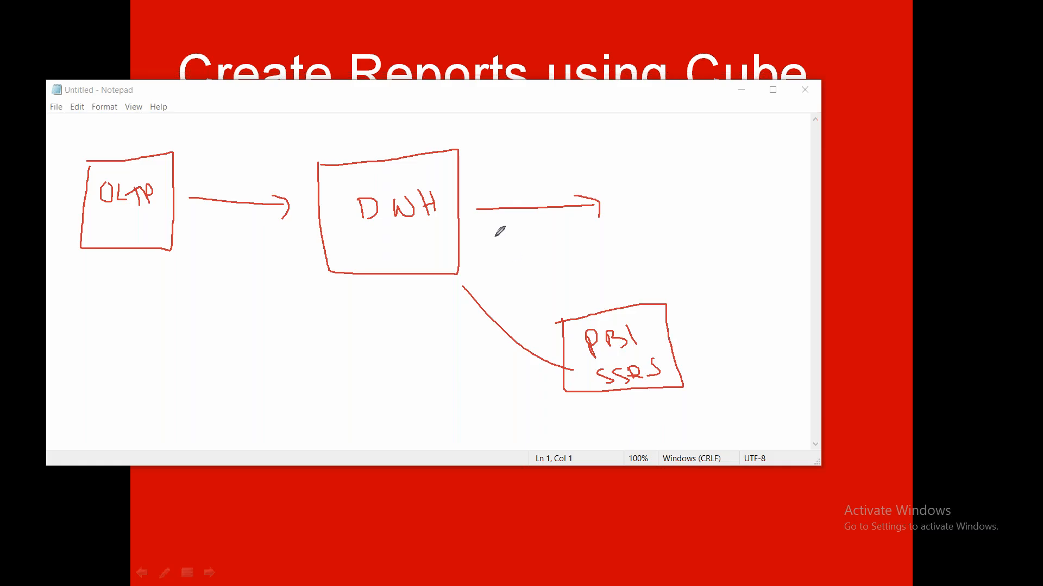
# Write 10 and 20 inside the DWH box with a stroke beside them, and link a circled 30 to PBI
pyautogui.moveTo(354, 230)
pyautogui.mouseDown()
pyautogui.moveTo(366, 261)
pyautogui.moveTo(383, 264)
pyautogui.moveTo(382, 255)
pyautogui.mouseUp()
pyautogui.moveTo(649, 336); pyautogui.dragTo(733, 337)
pyautogui.moveTo(385, 236); pyautogui.dragTo(403, 253)
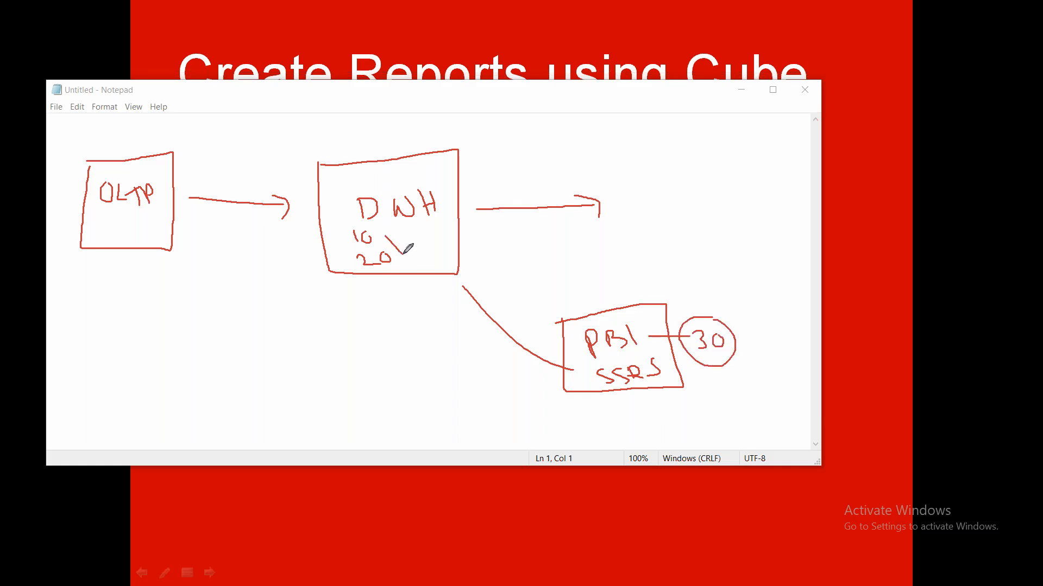
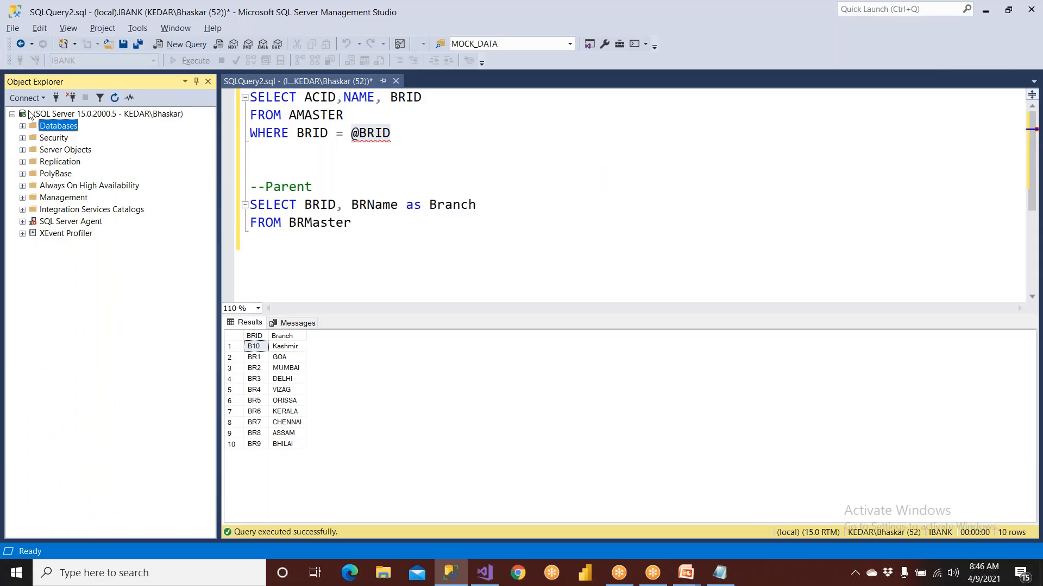
# Connect to the local Analysis Services server, using "." as the server name
pyautogui.click(27, 99)
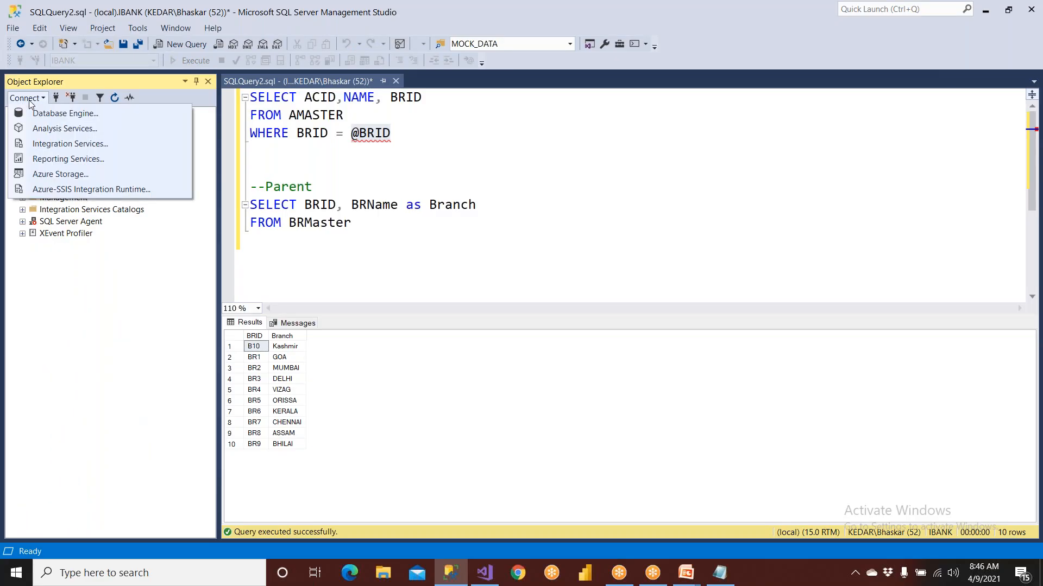
pyautogui.click(53, 130)
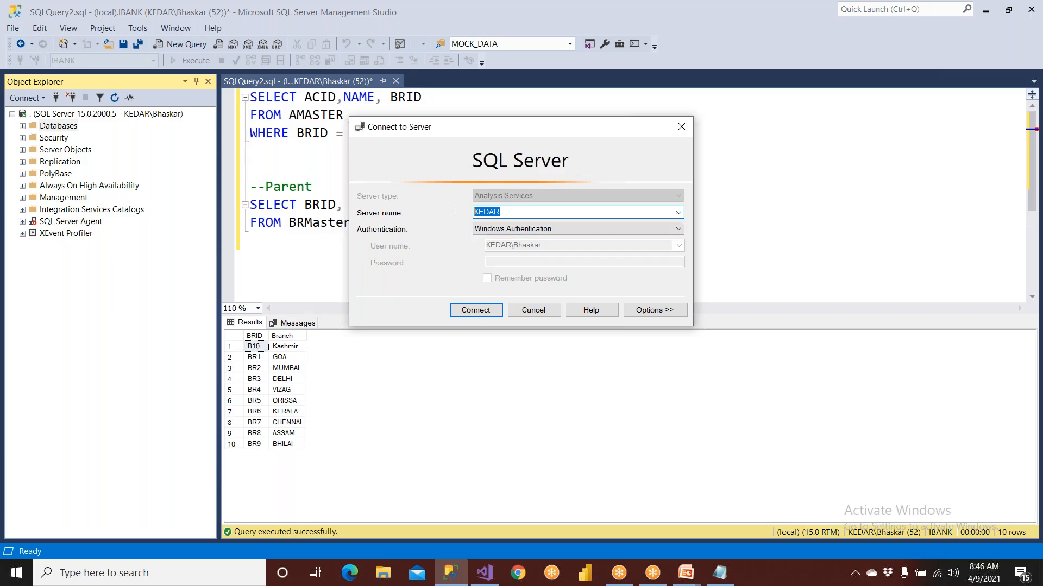
pyautogui.press('BackSpace')
pyautogui.click(488, 308)
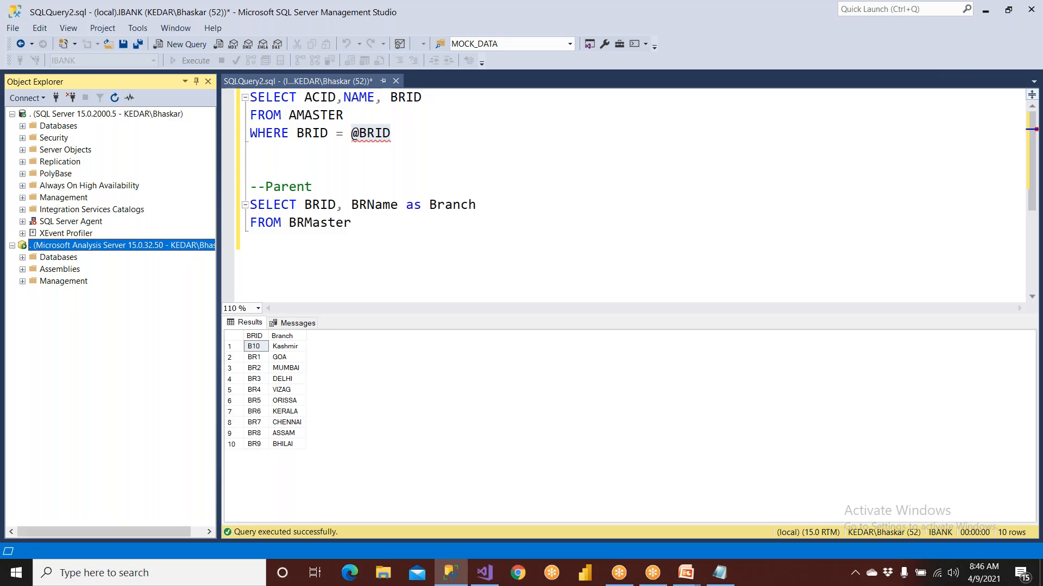
# Browse the Analysis Services databases down to AmazonSalesCube in AmazonSalesCubeDB, and collapse the database list again
pyautogui.doubleClick(74, 261)
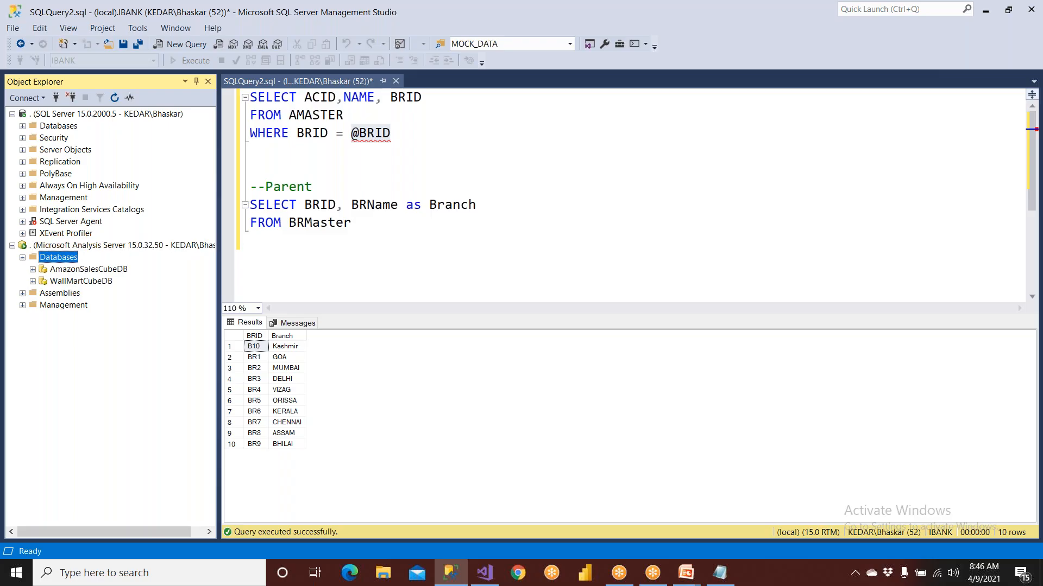
pyautogui.doubleClick(81, 270)
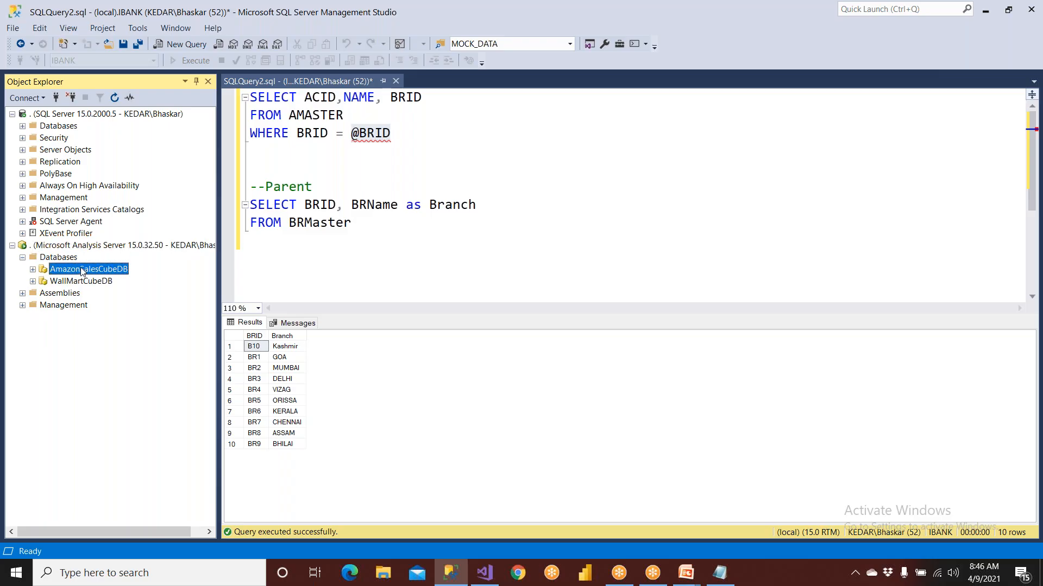
pyautogui.click(73, 305)
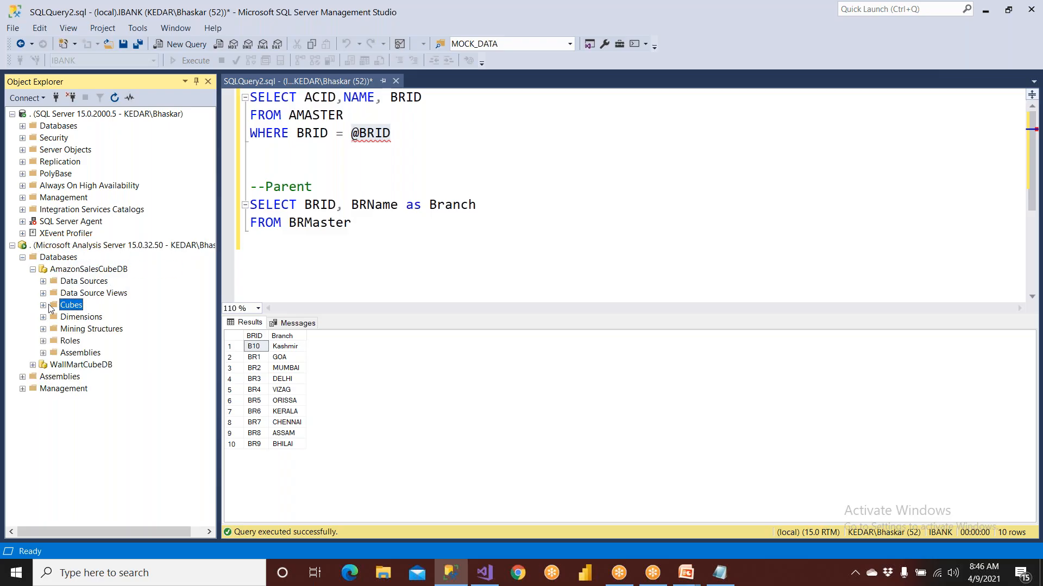
pyautogui.click(43, 306)
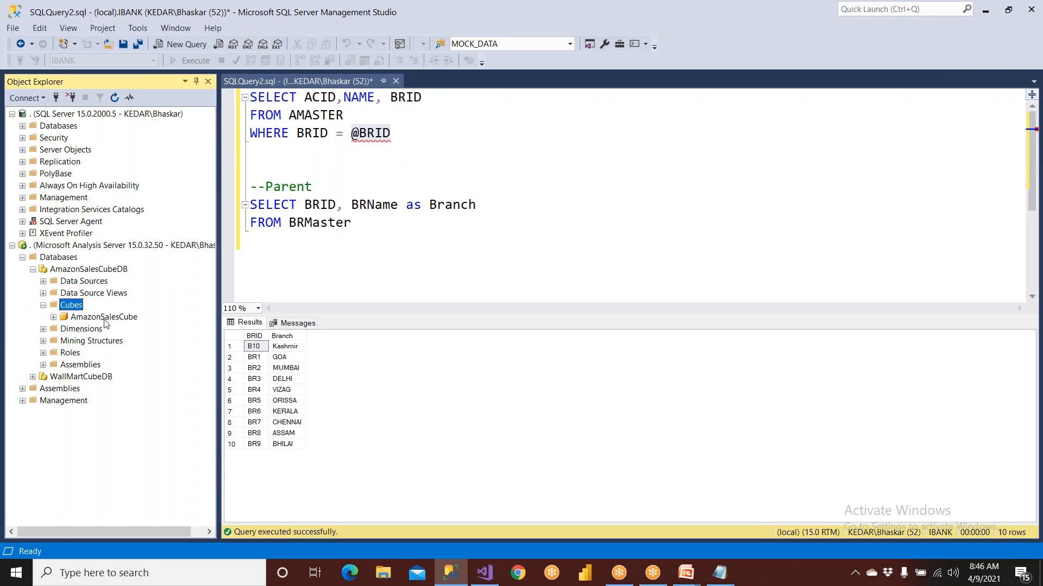
pyautogui.click(103, 317)
pyautogui.click(54, 317)
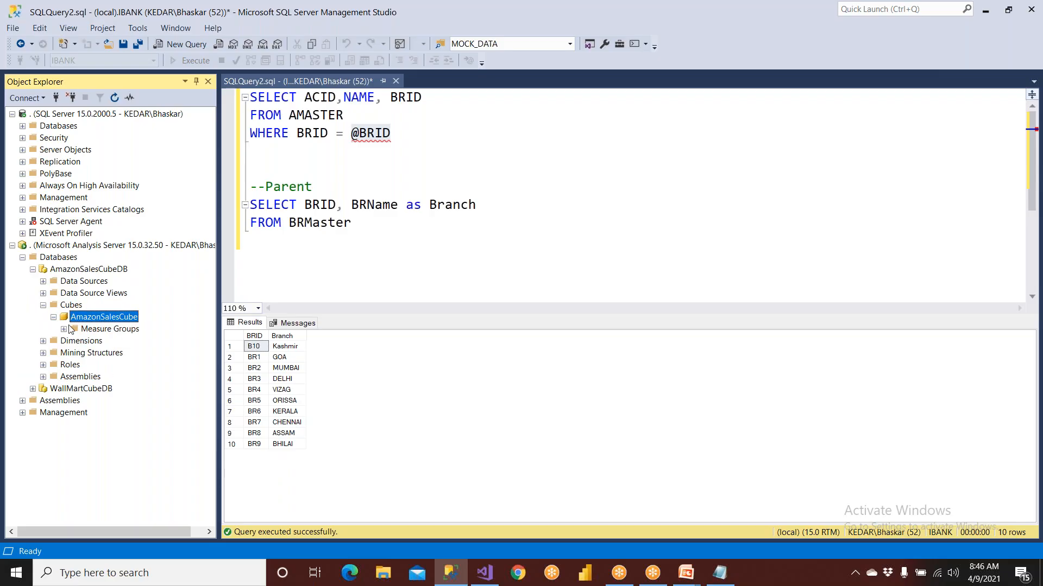
pyautogui.click(43, 306)
pyautogui.click(22, 257)
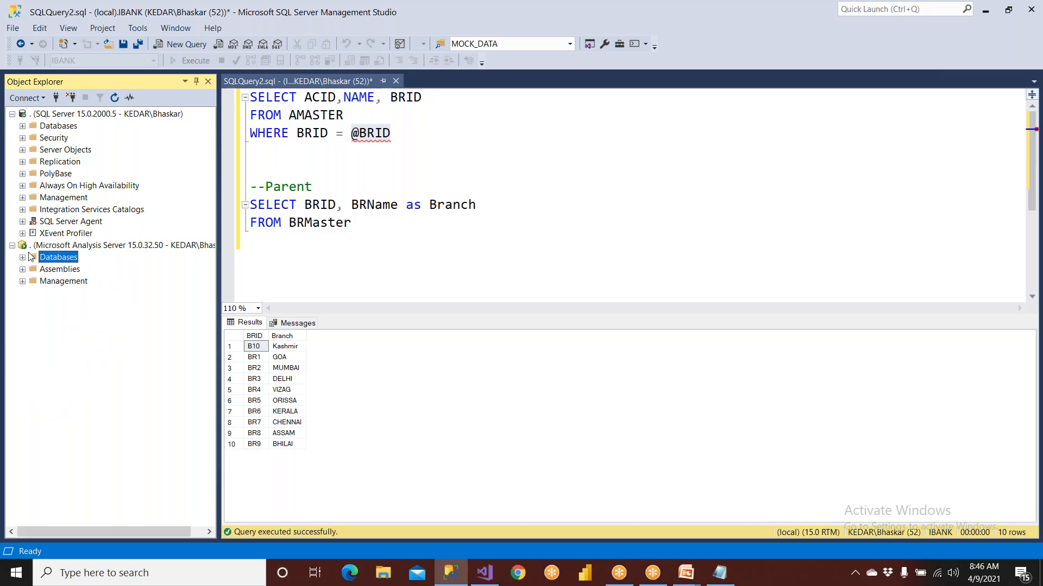
# List the Database Engine's databases, select AmazonDW, circle it with the slide show pen and leave the pen drawing
pyautogui.click(56, 127)
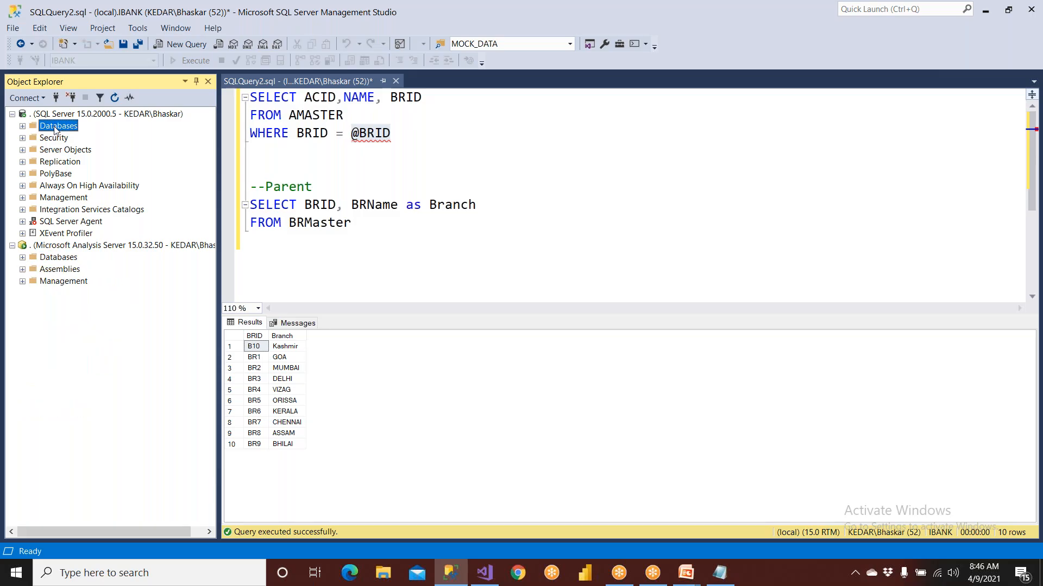
pyautogui.click(23, 127)
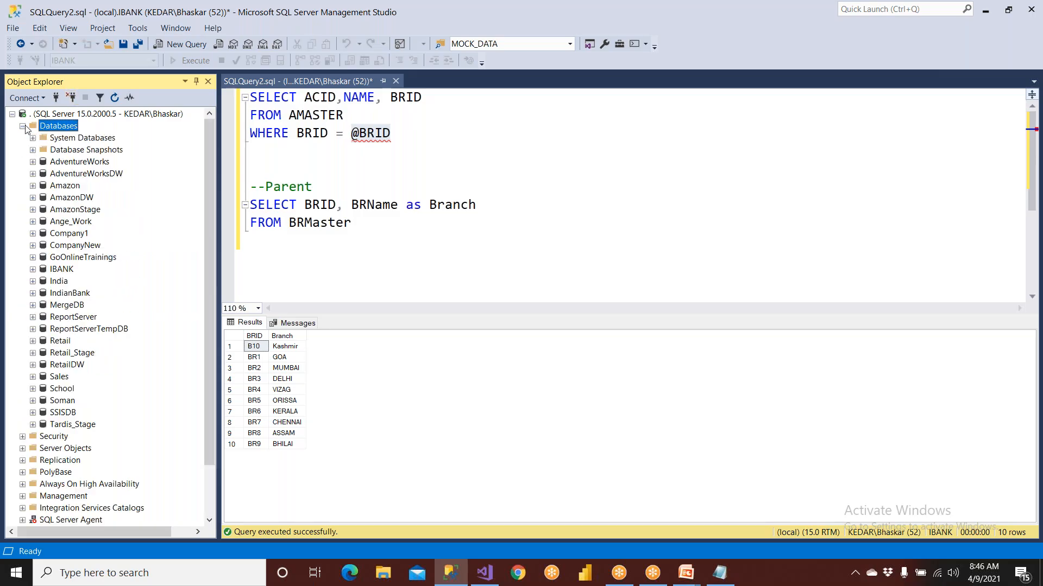
pyautogui.click(68, 197)
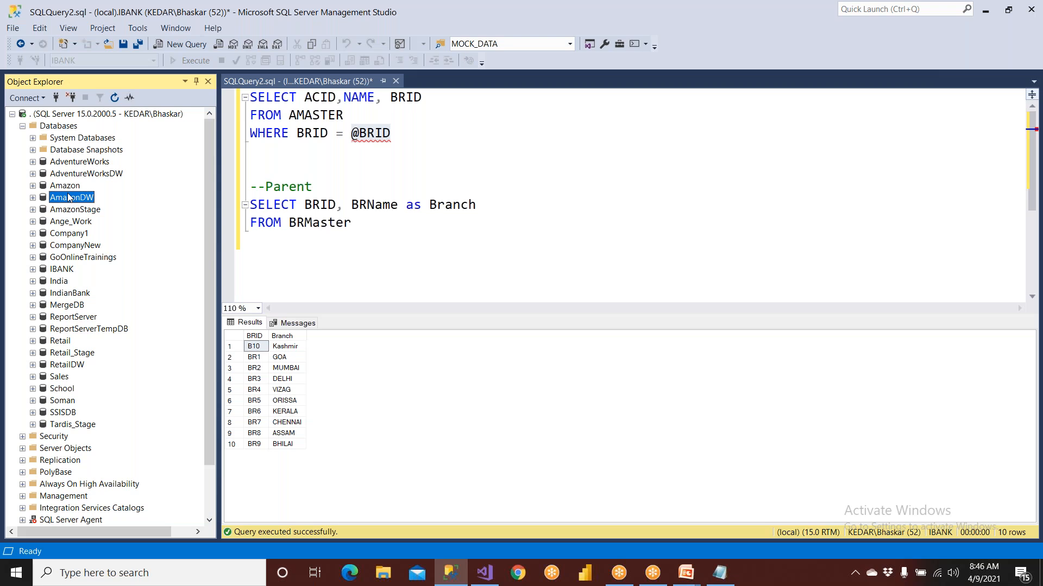
pyautogui.click(688, 12)
pyautogui.click(681, 33)
pyautogui.moveTo(116, 192)
pyautogui.mouseDown()
pyautogui.moveTo(27, 194)
pyautogui.moveTo(78, 204)
pyautogui.moveTo(104, 190)
pyautogui.mouseUp()
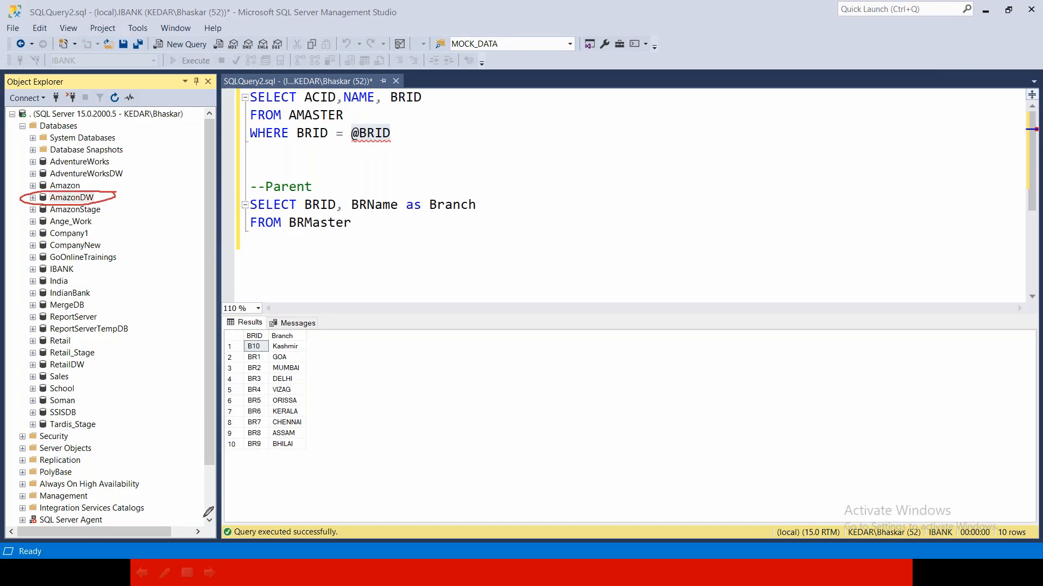
pyautogui.scroll(-2, 196, 519)
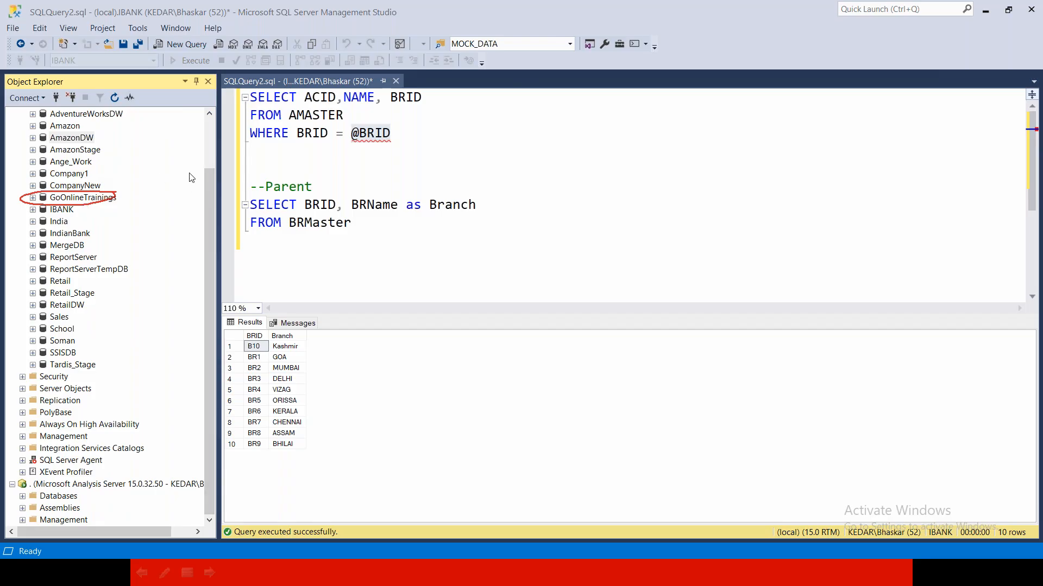
pyautogui.click(697, 103)
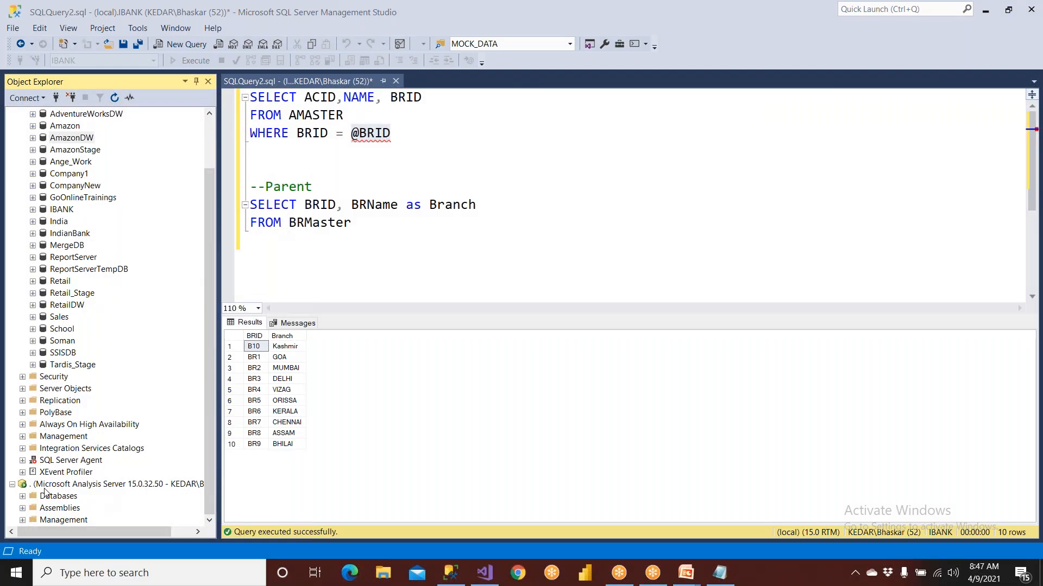
# Compare the AmazonDW database with the Analysis Services databases and select AmazonSalesCube under AmazonSalesCubeDB
pyautogui.click(23, 497)
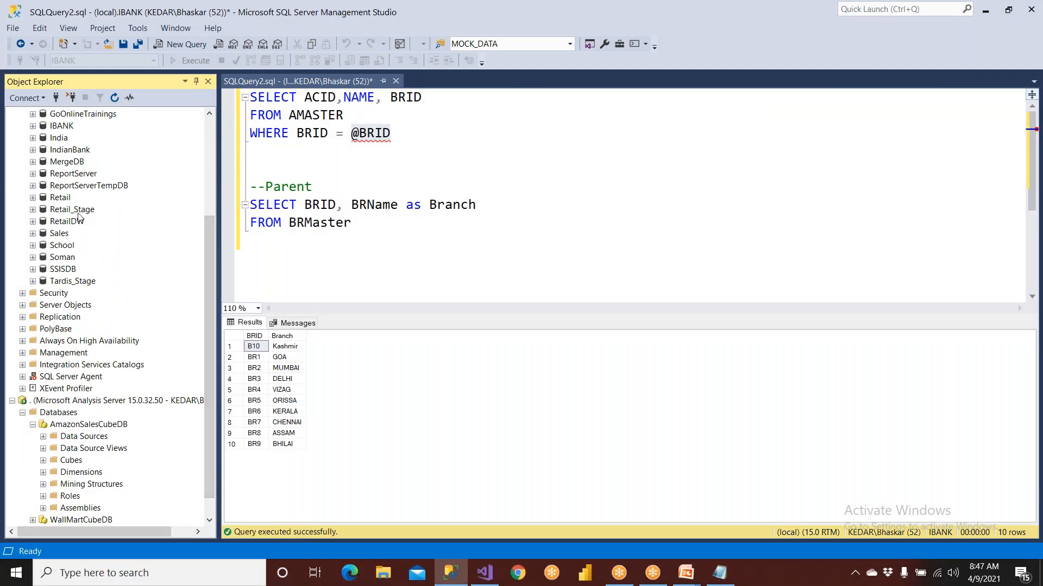
pyautogui.scroll(2, 83, 218)
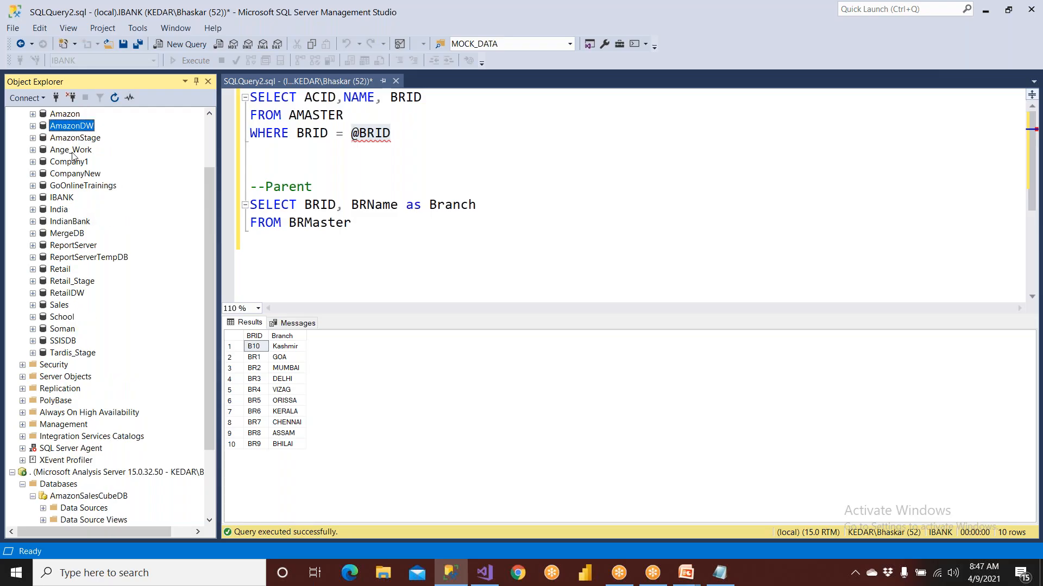
pyautogui.scroll(-3, 346, 226)
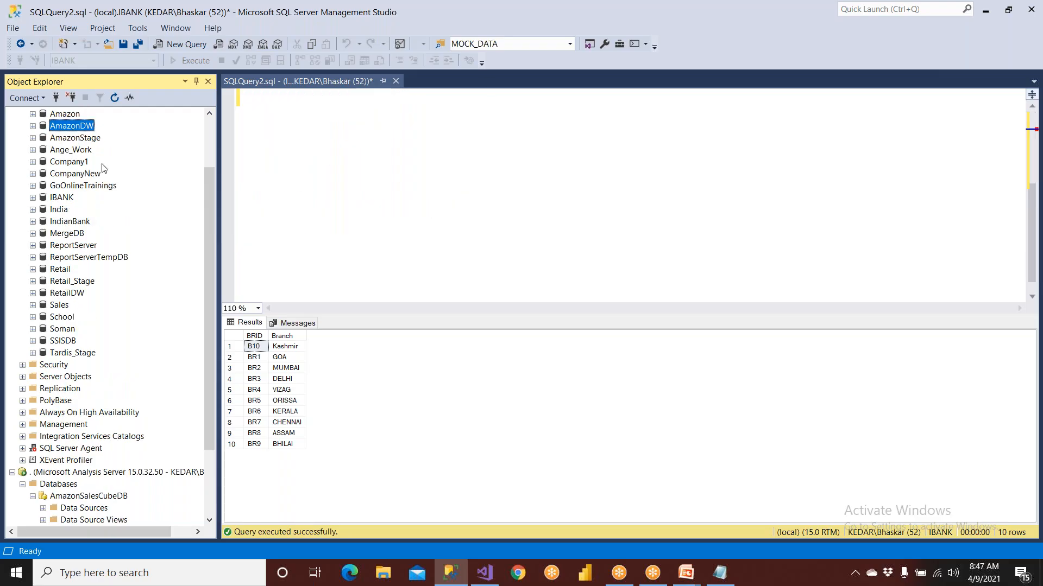
pyautogui.moveTo(208, 258); pyautogui.dragTo(209, 323)
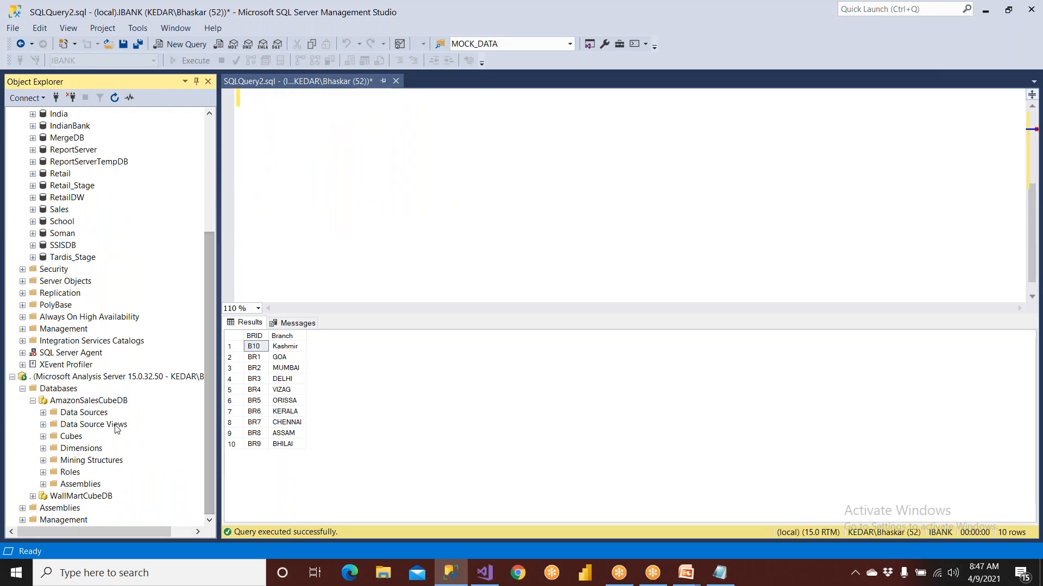
pyautogui.doubleClick(68, 438)
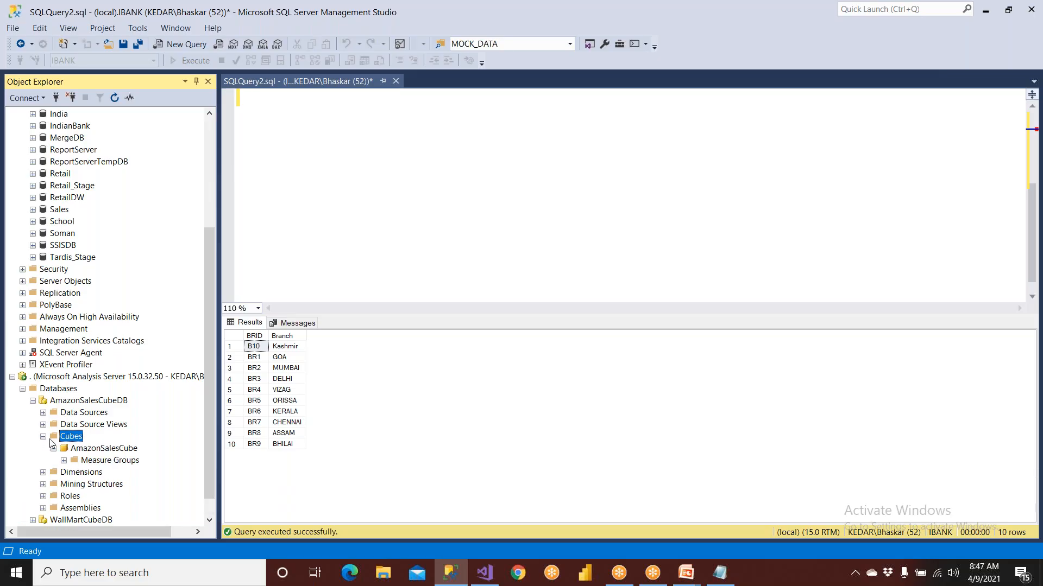
pyautogui.click(93, 449)
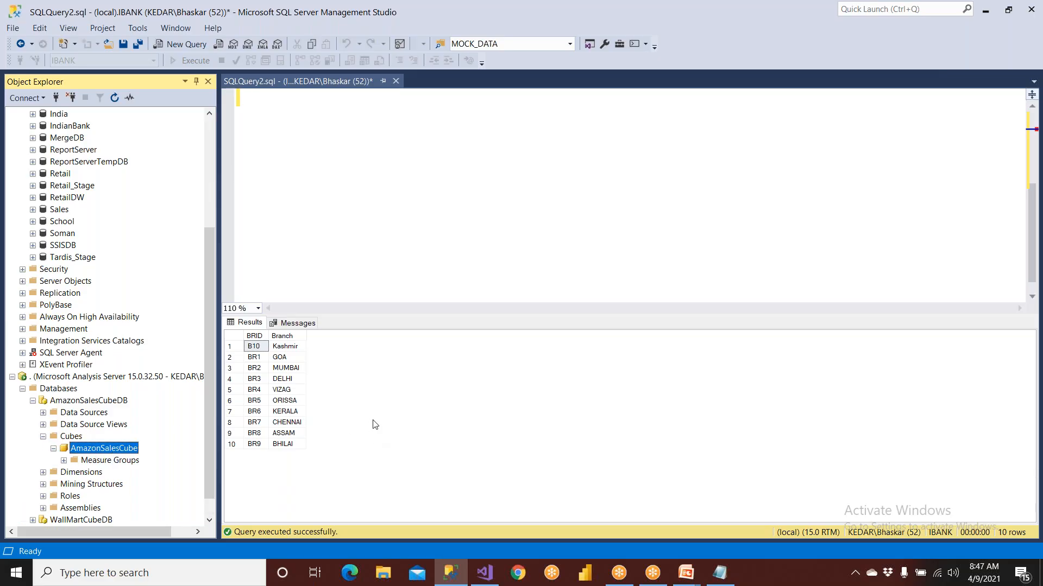
# Switch to Visual Studio and add a new report named SalesNew to SSRS_Demos_Apr1st2021, based on AmazonReportTemplate
pyautogui.click(484, 573)
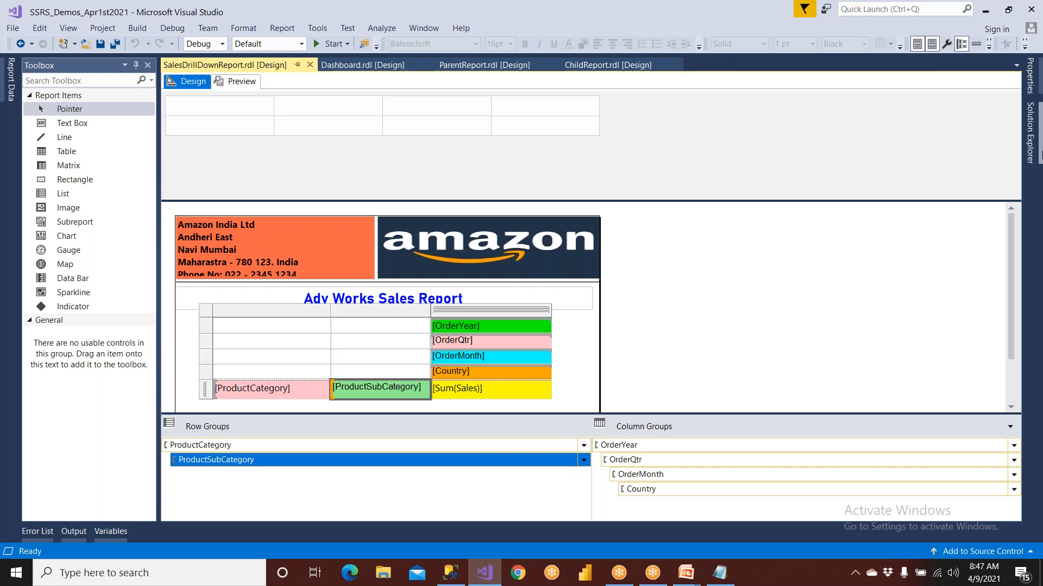
pyautogui.moveTo(1028, 136)
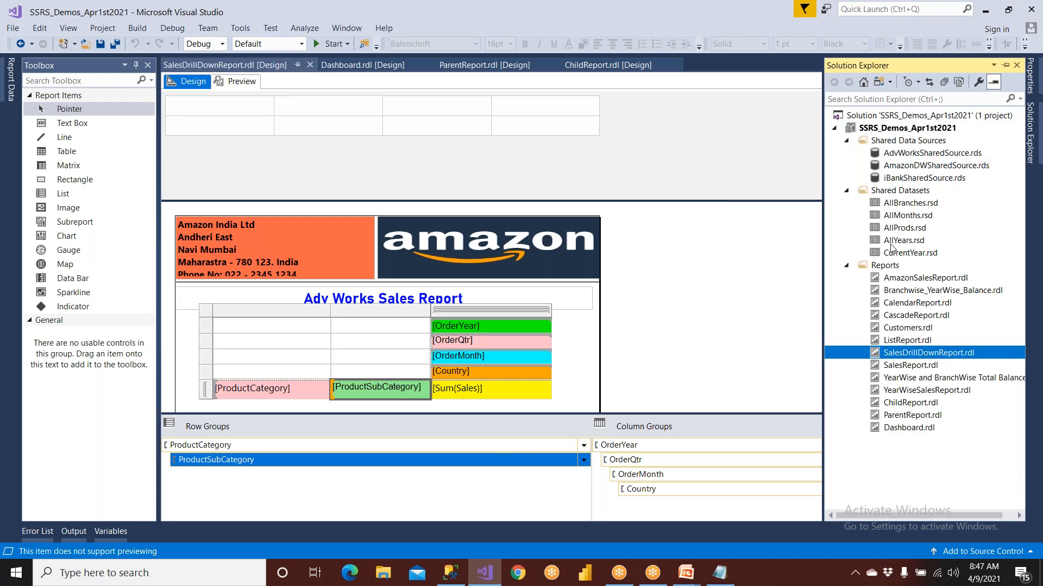
pyautogui.click(886, 266)
pyautogui.rightClick(889, 269)
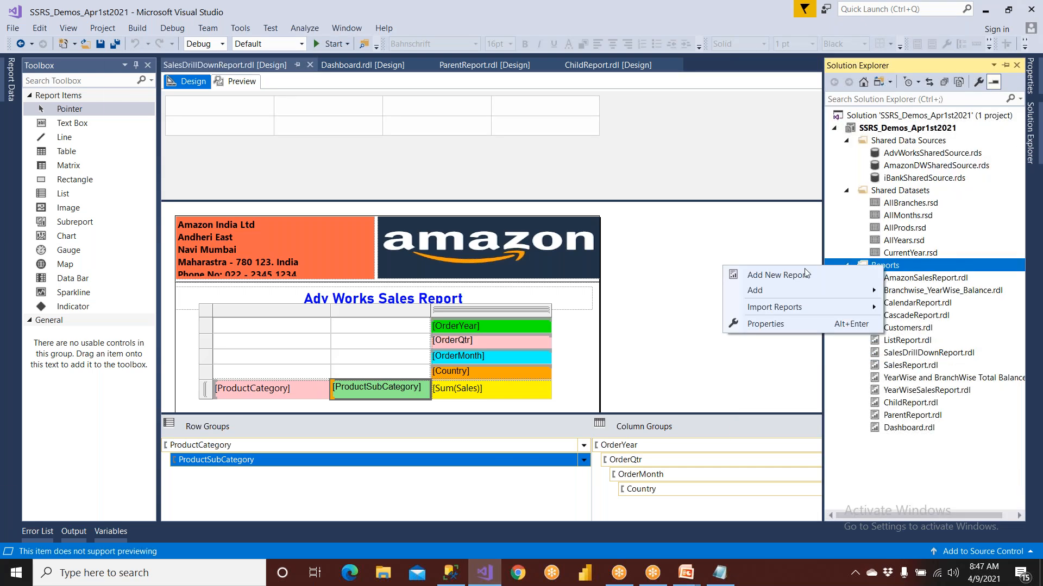
pyautogui.moveTo(781, 292)
pyautogui.click(606, 292)
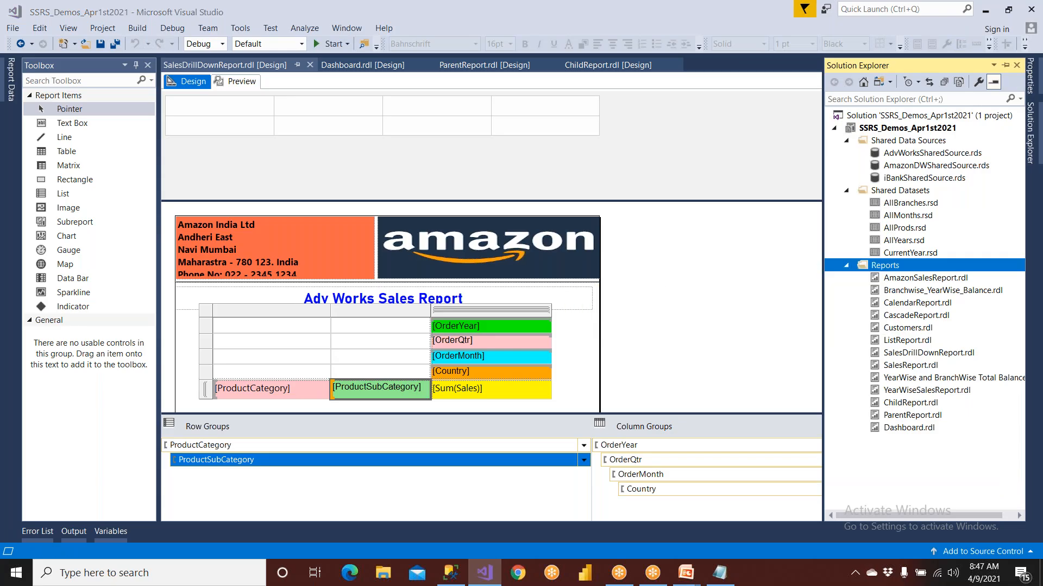
pyautogui.click(473, 192)
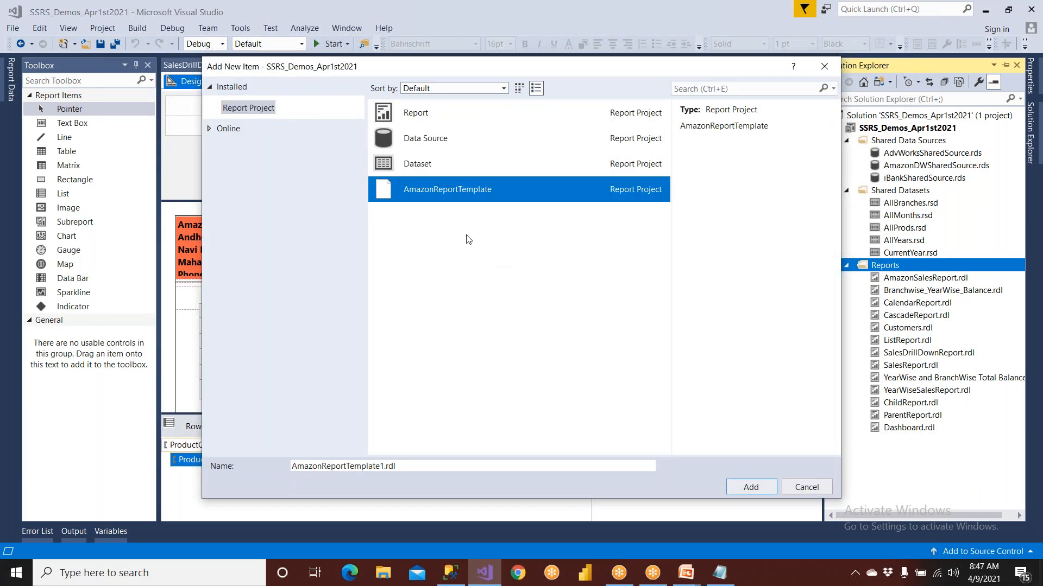
pyautogui.click(405, 465)
pyautogui.moveTo(405, 465); pyautogui.dragTo(285, 451)
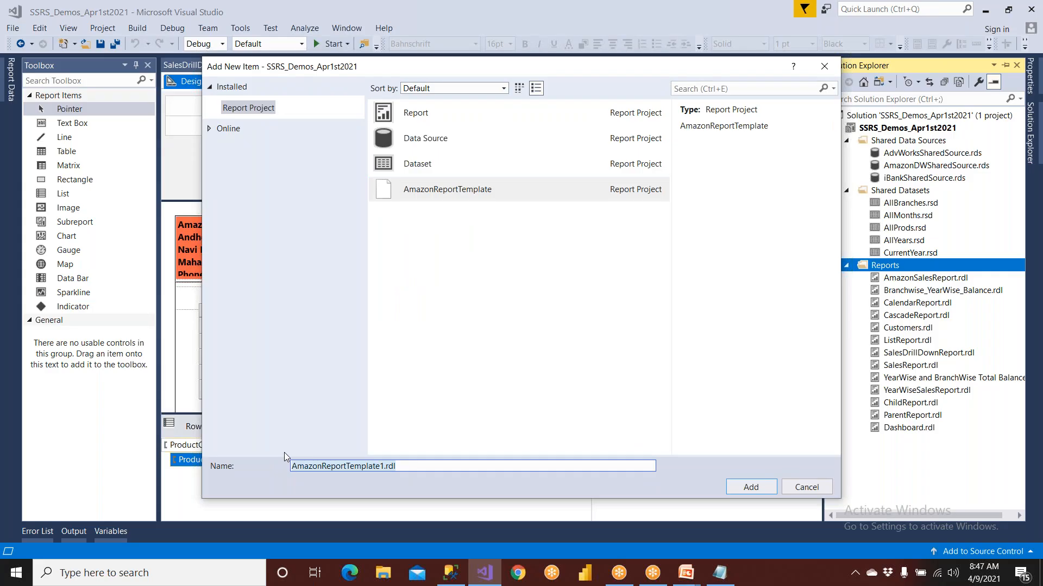
pyautogui.write('S')
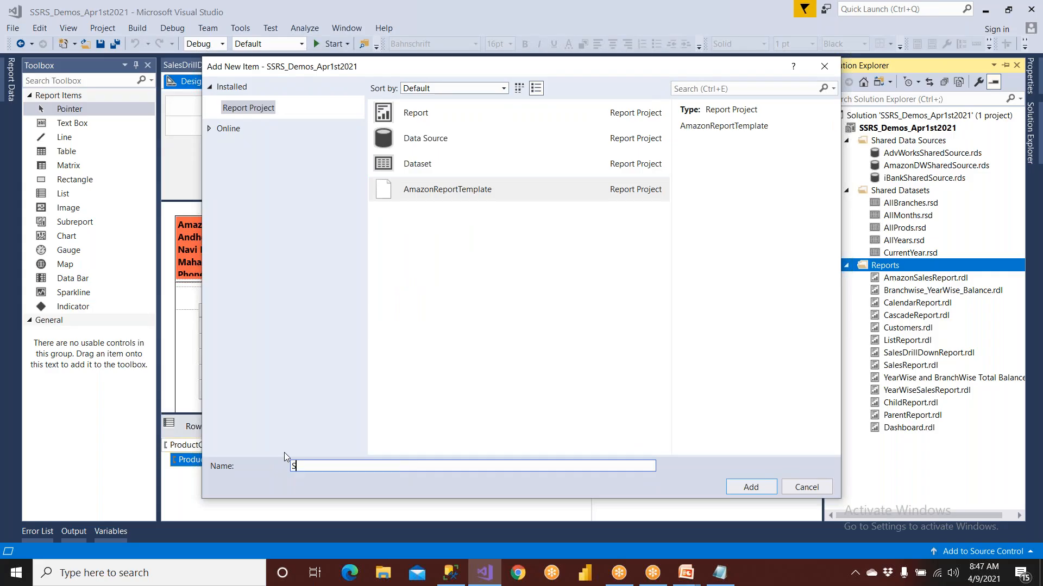
pyautogui.write('alesNew')
pyautogui.press('Return')
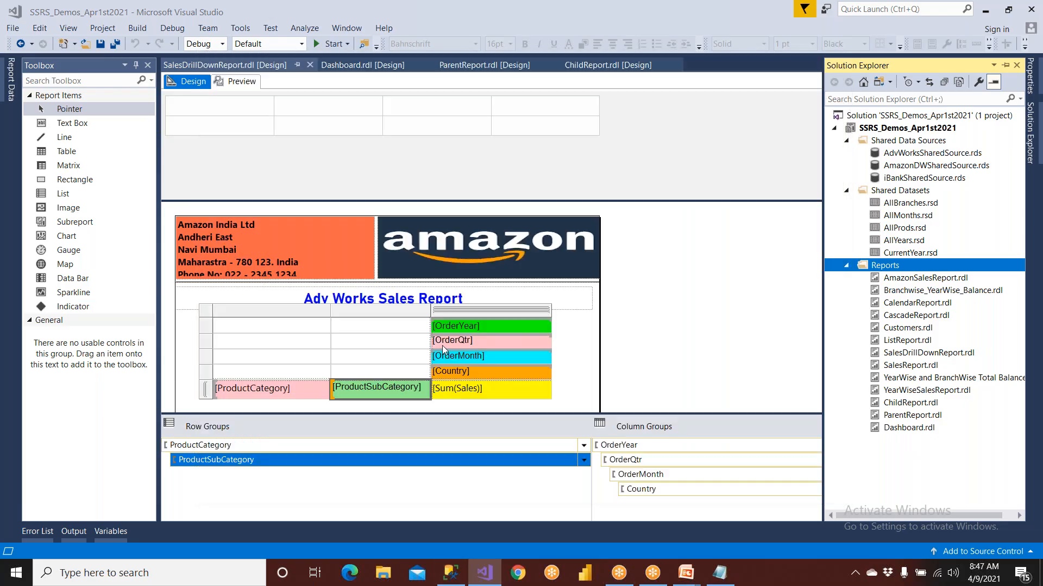
# Replace the <<Report Name>> placeholder in the report title with "Sales Report"
pyautogui.doubleClick(324, 298)
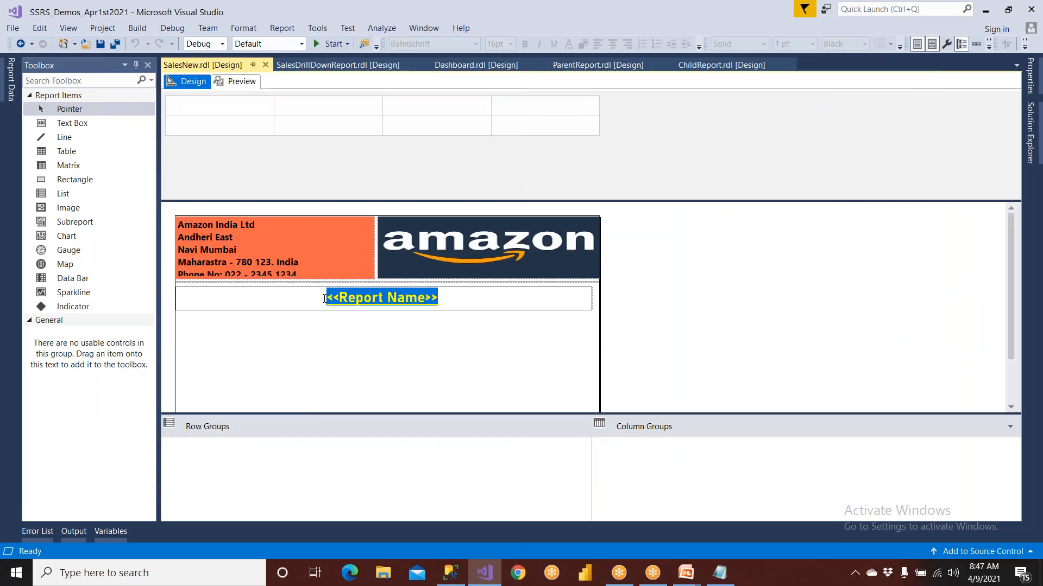
pyautogui.write('Sale')
pyautogui.press('BackSpace')
pyautogui.write('es ')
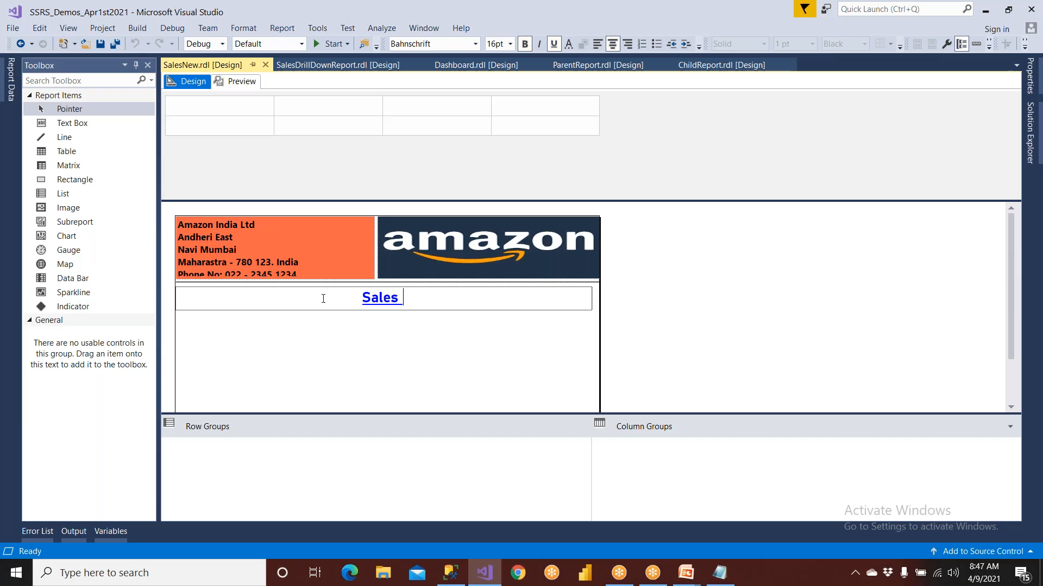
pyautogui.write('Report')
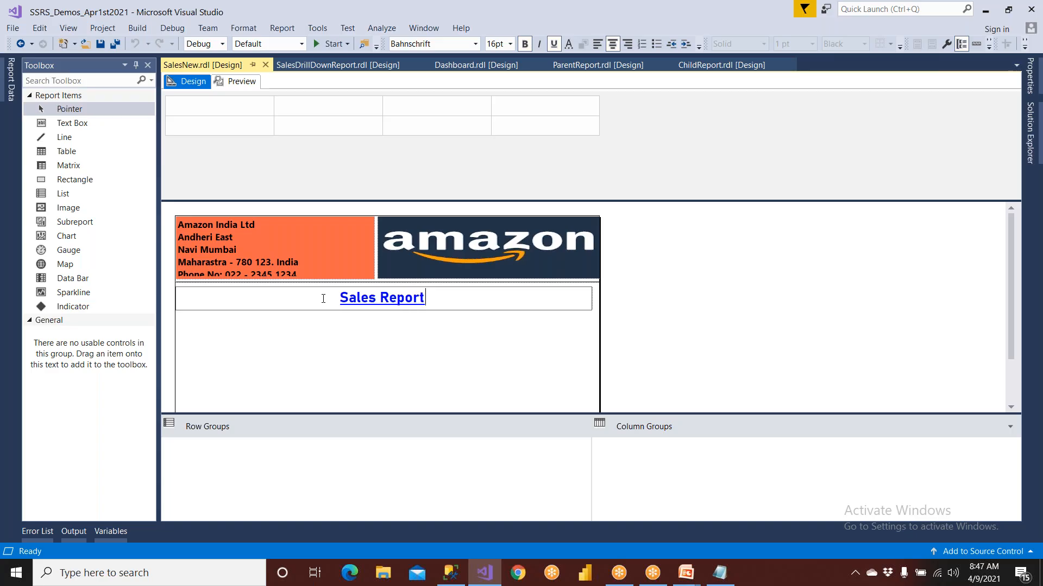
# Add a new data source to the SalesNew report and name it CubeSource
pyautogui.click(148, 65)
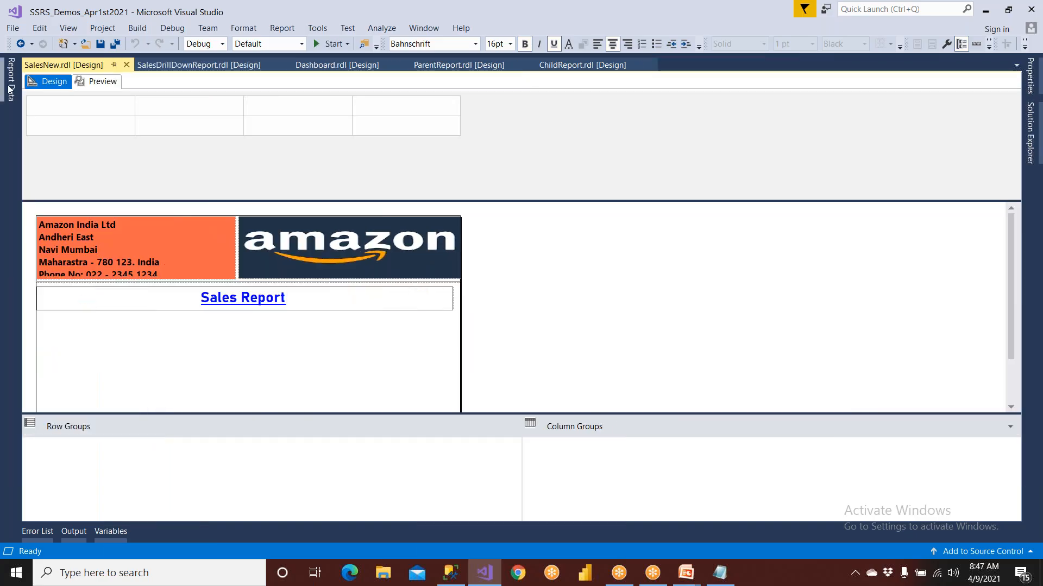
pyautogui.click(9, 89)
pyautogui.click(87, 135)
pyautogui.rightClick(87, 136)
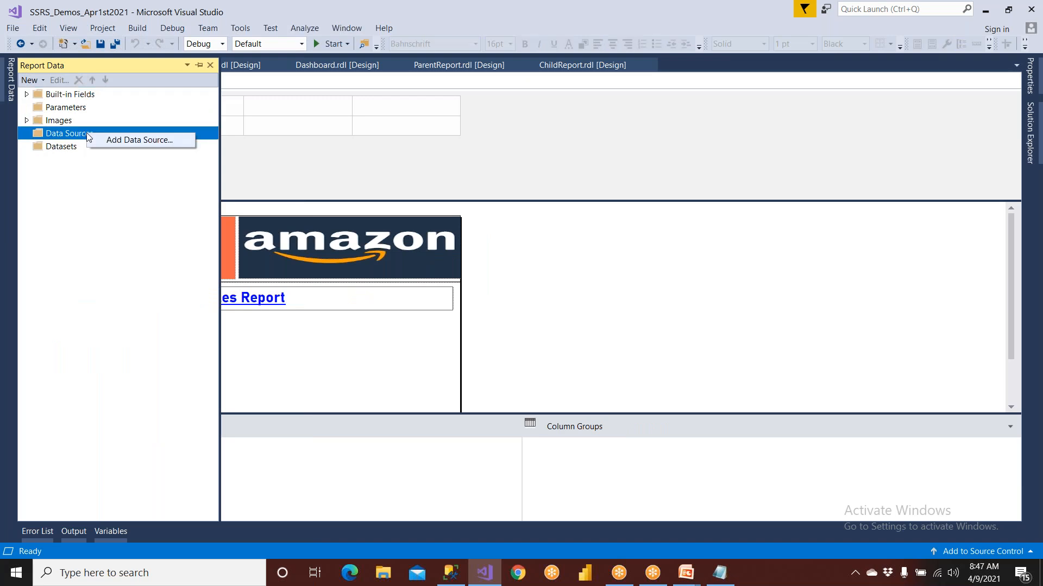
pyautogui.click(100, 143)
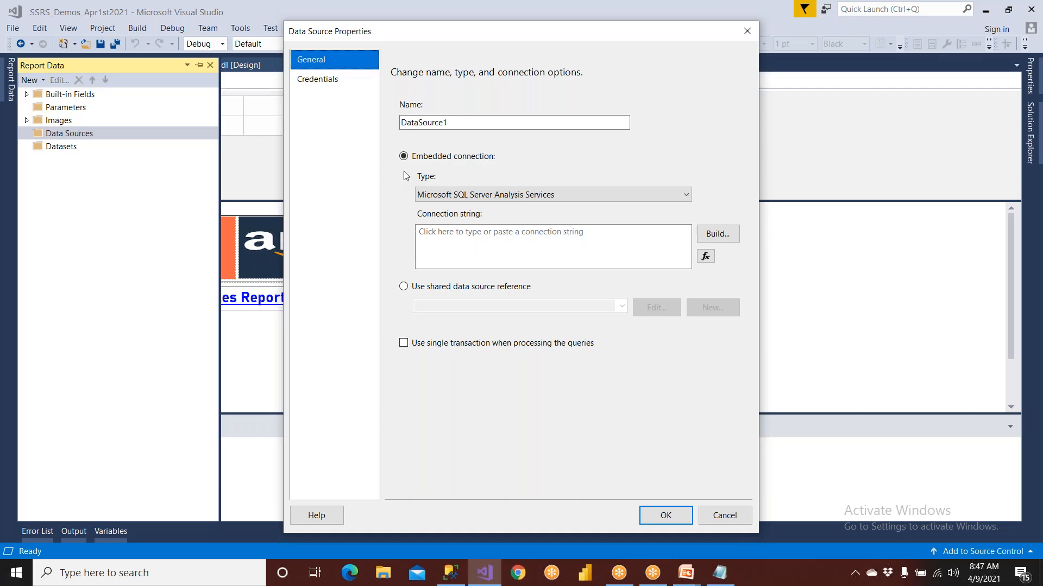
pyautogui.click(432, 288)
pyautogui.moveTo(471, 123); pyautogui.dragTo(308, 124)
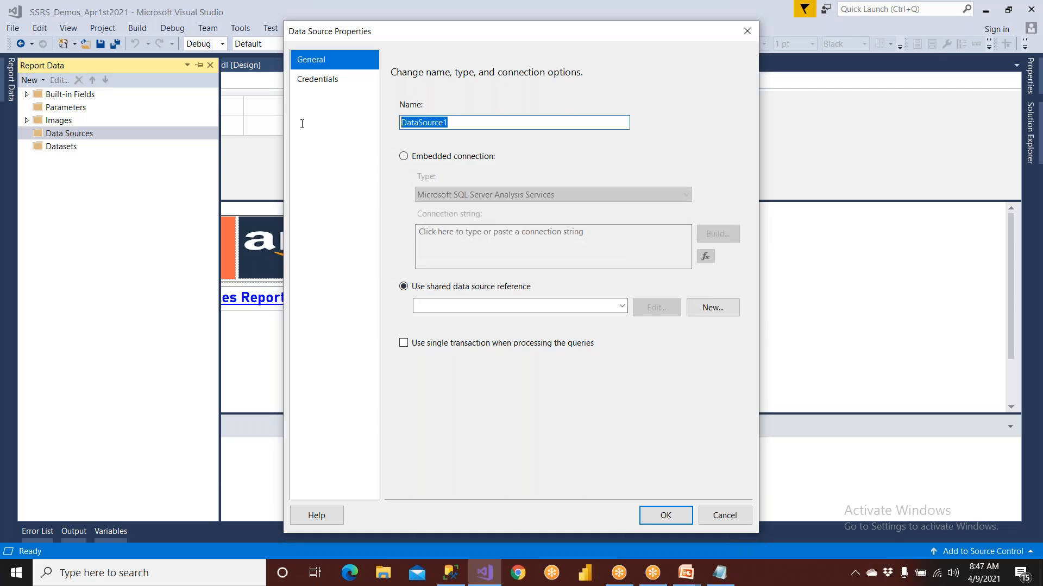
pyautogui.write('Cube')
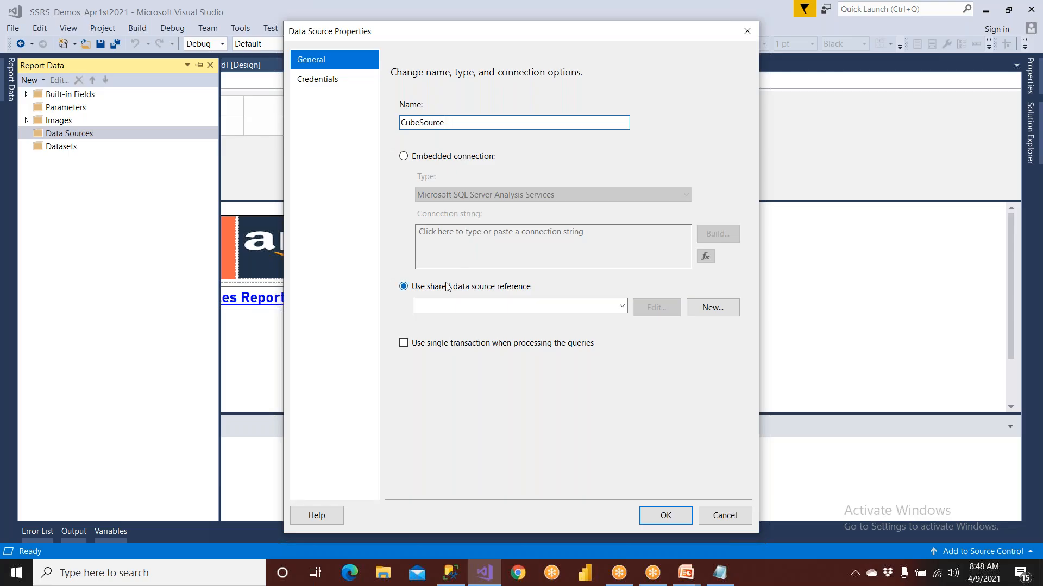
# Check the available shared data sources, and set CubeSource to an embedded connection of type Microsoft SQL Server Analysis Services
pyautogui.click(622, 307)
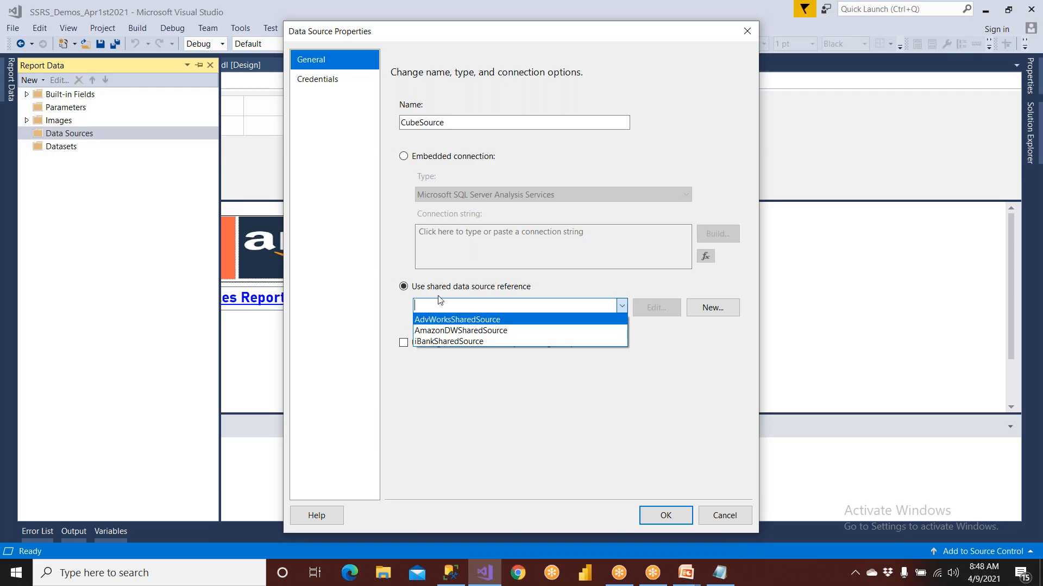
pyautogui.click(421, 158)
pyautogui.click(420, 158)
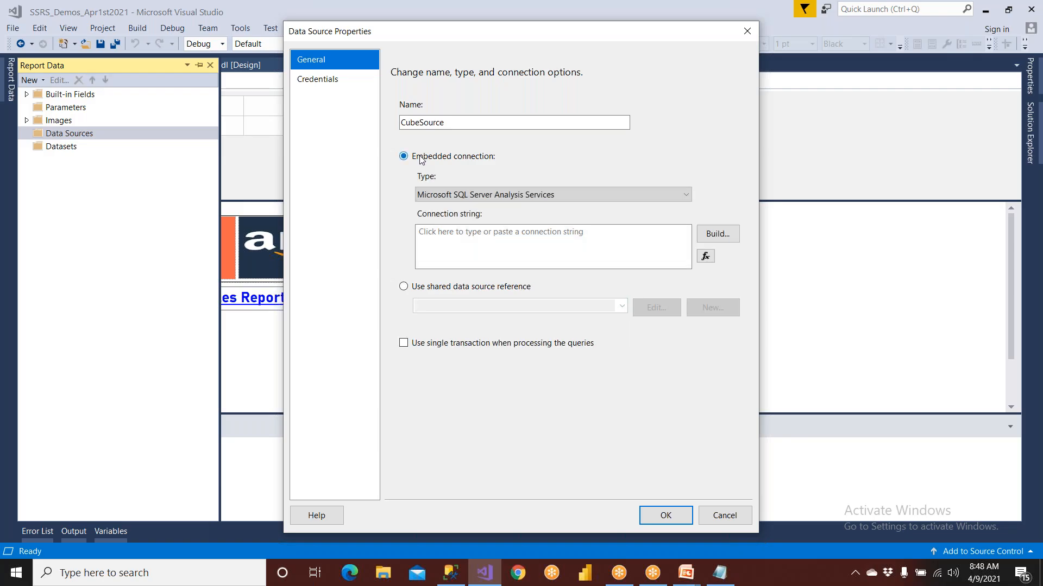
pyautogui.click(513, 195)
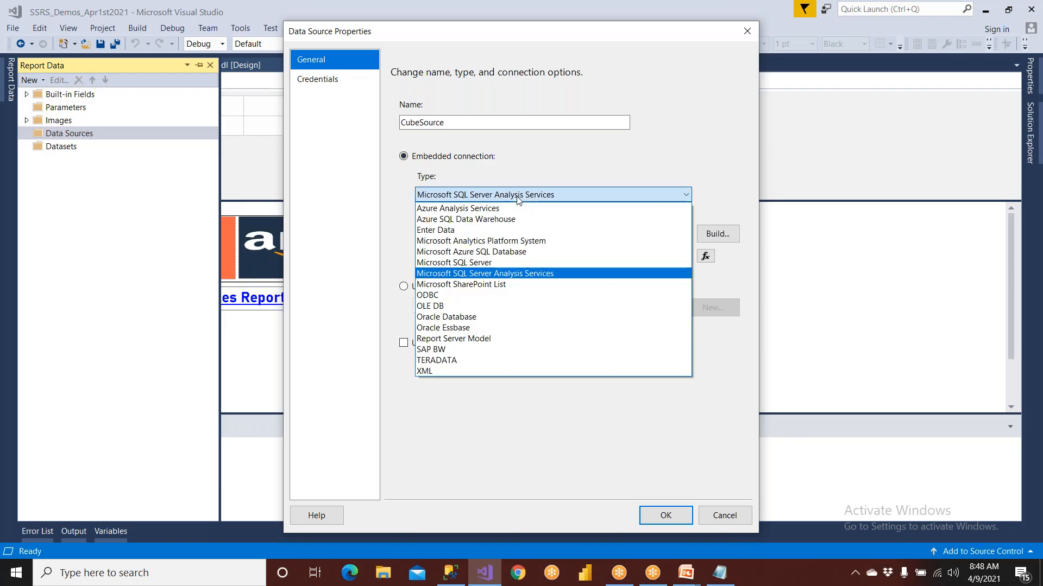
pyautogui.click(506, 274)
# Build and test the CubeSource connection to database AmazonSalesCubeDB on server ".", and save the data source
pyautogui.click(721, 241)
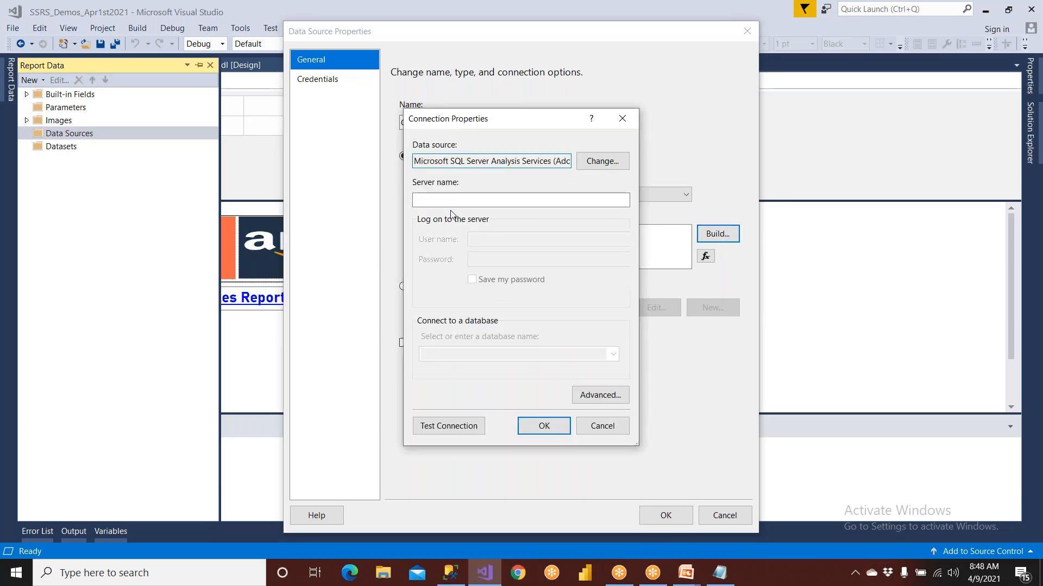
pyautogui.write('.')
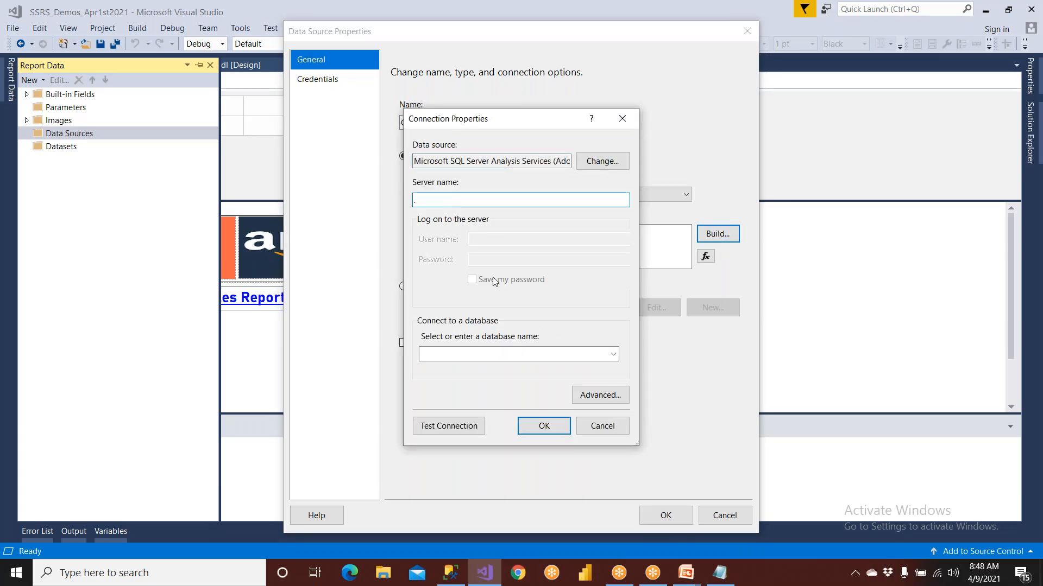
pyautogui.click(613, 354)
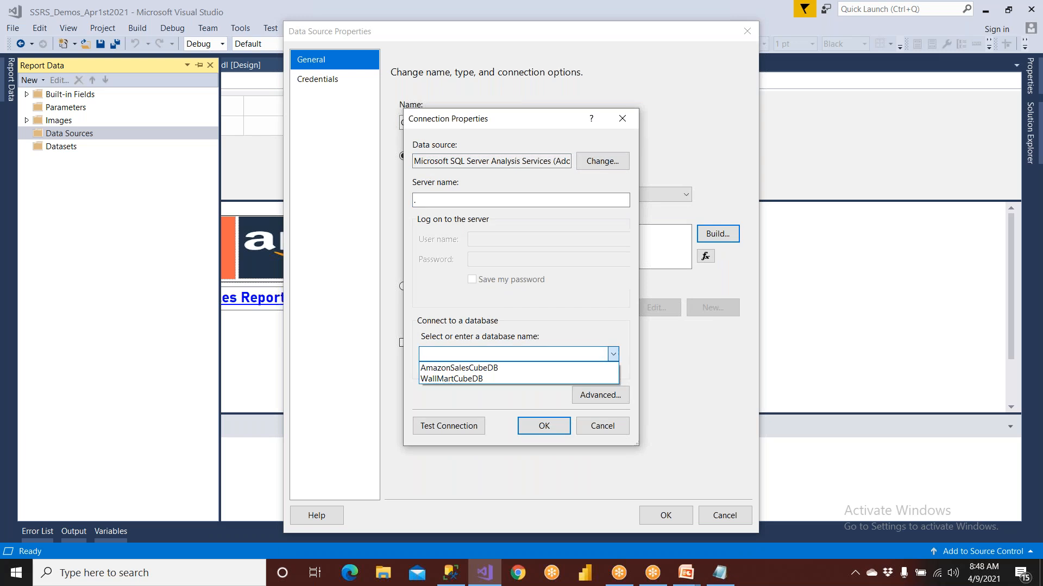
pyautogui.click(510, 369)
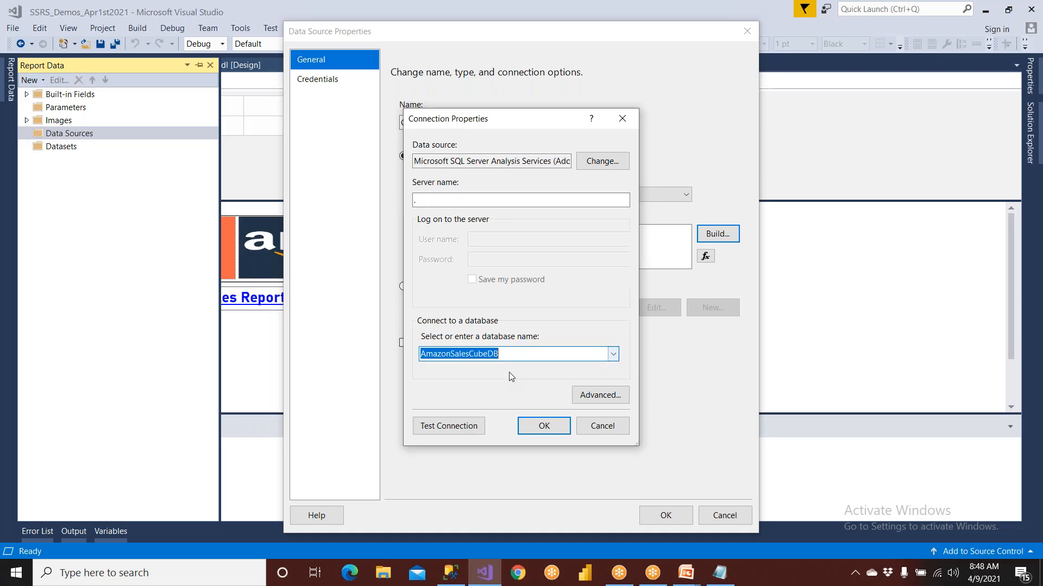
pyautogui.click(449, 425)
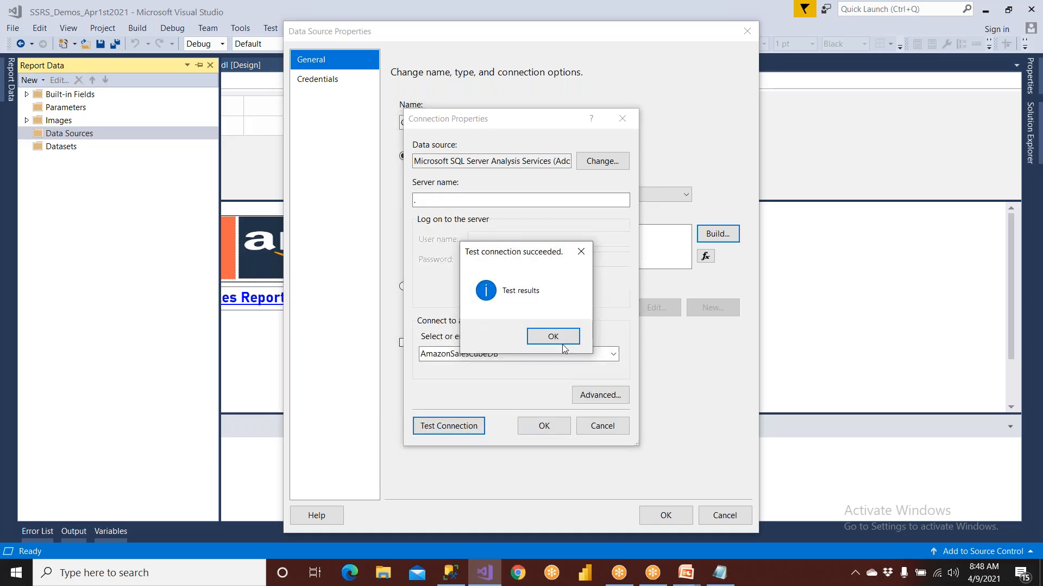
pyautogui.click(549, 335)
pyautogui.click(550, 425)
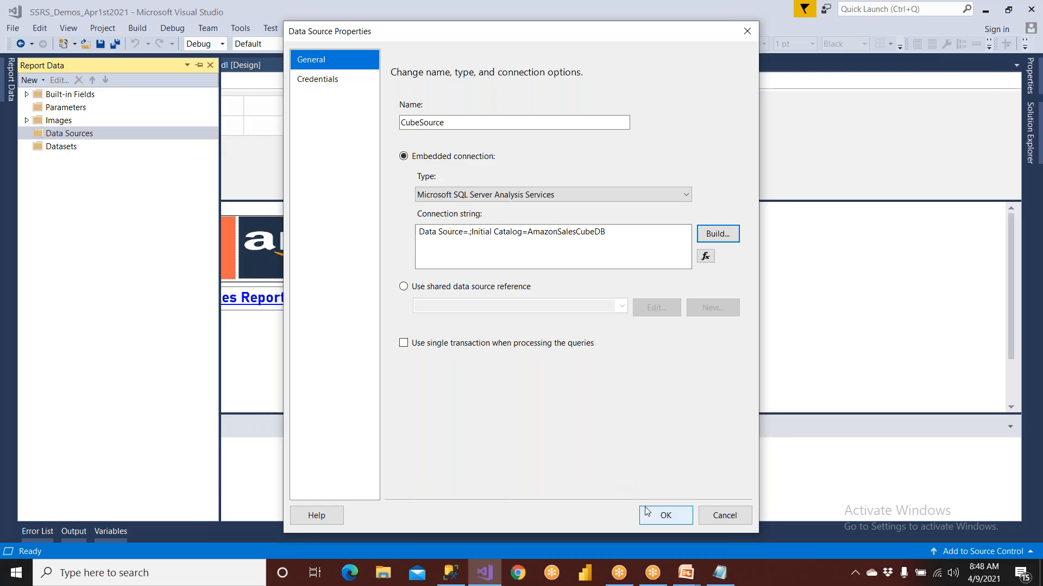
pyautogui.click(663, 515)
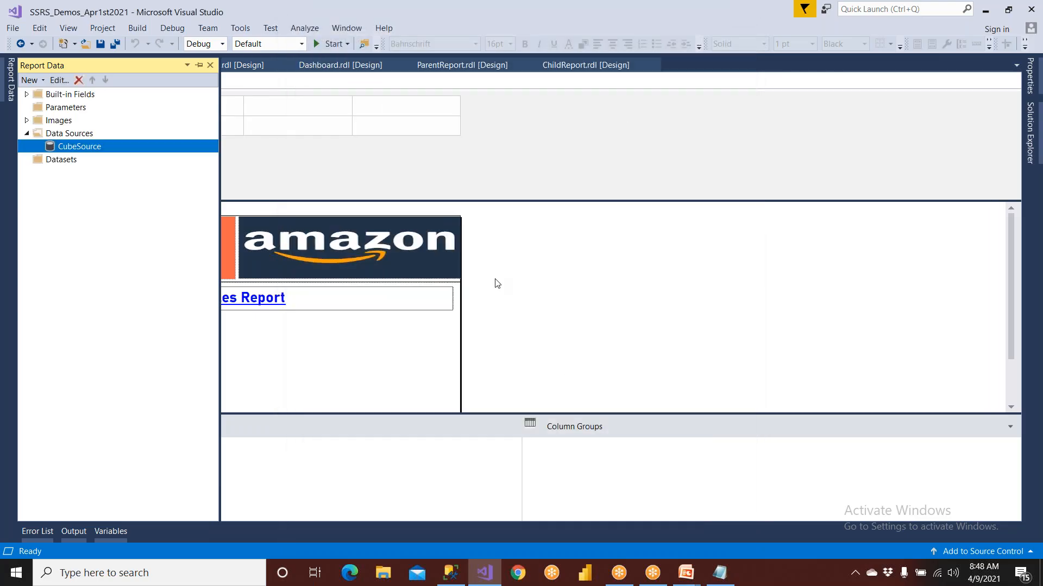
# Switch to SQL Server Management Studio, disconnect the Analysis Services server and collapse the Database Engine's database list
pyautogui.click(452, 575)
pyautogui.scroll(5, 149, 272)
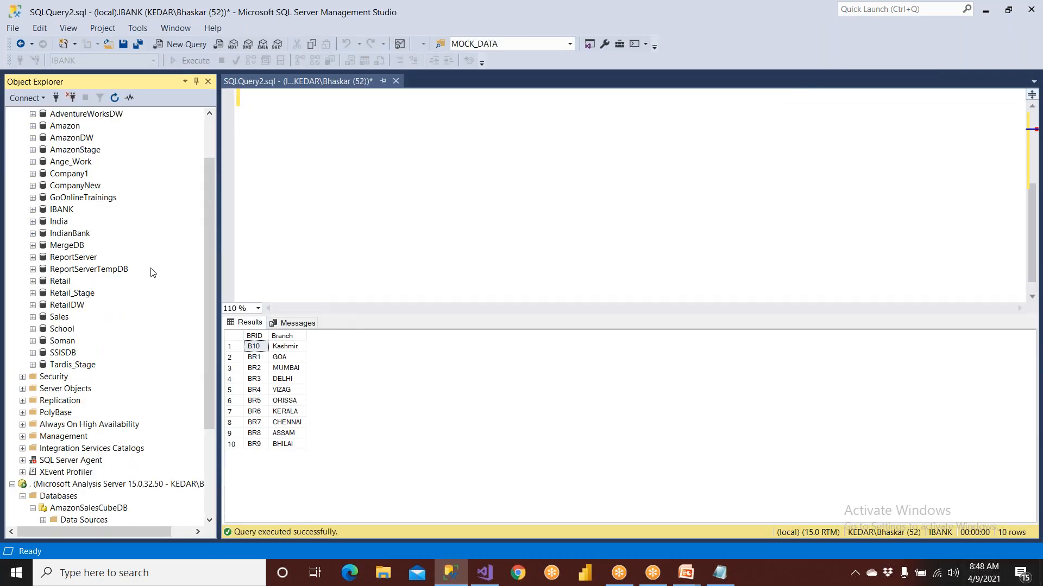
pyautogui.scroll(-5, 144, 272)
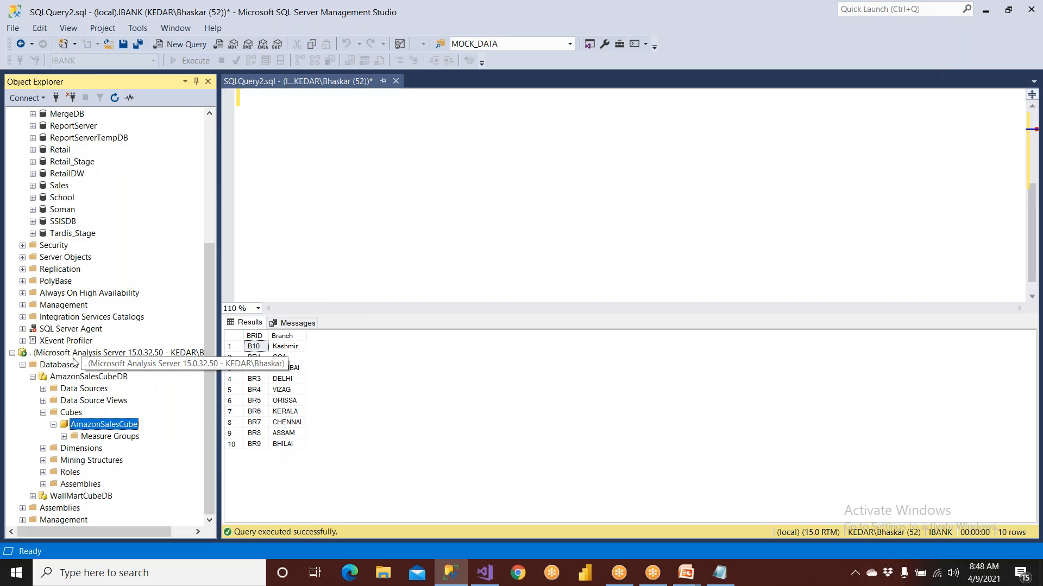
pyautogui.scroll(5, 75, 362)
pyautogui.click(68, 98)
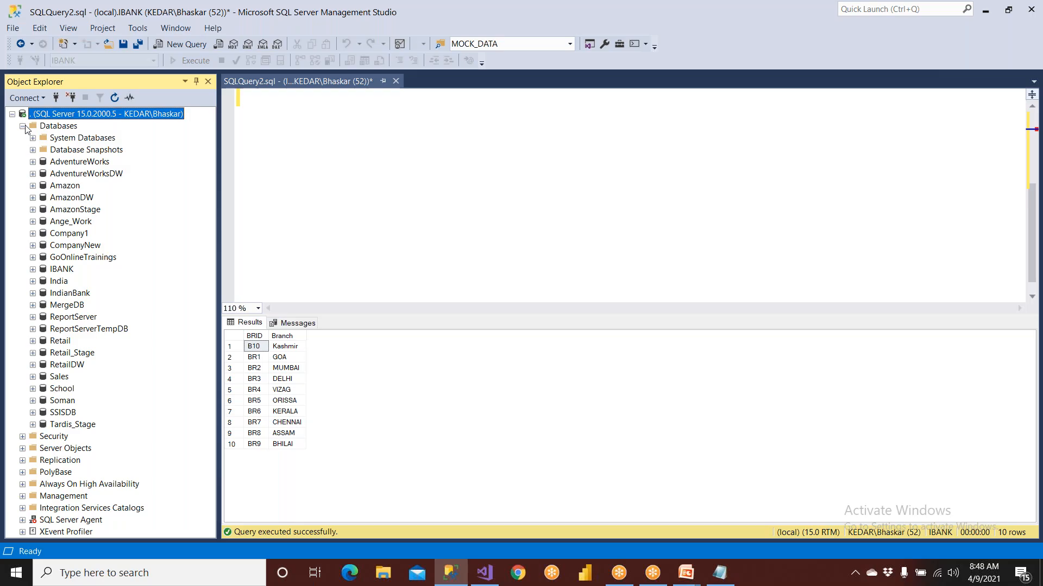
pyautogui.click(23, 126)
# Reconnect to the local Analysis Services server with Windows Authentication and list its databases
pyautogui.click(28, 100)
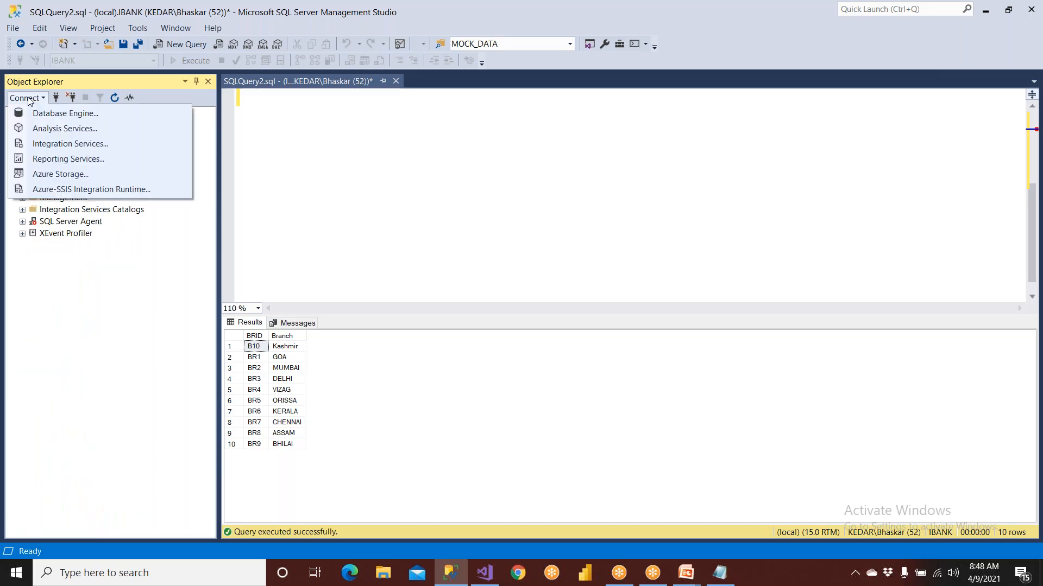
pyautogui.click(49, 128)
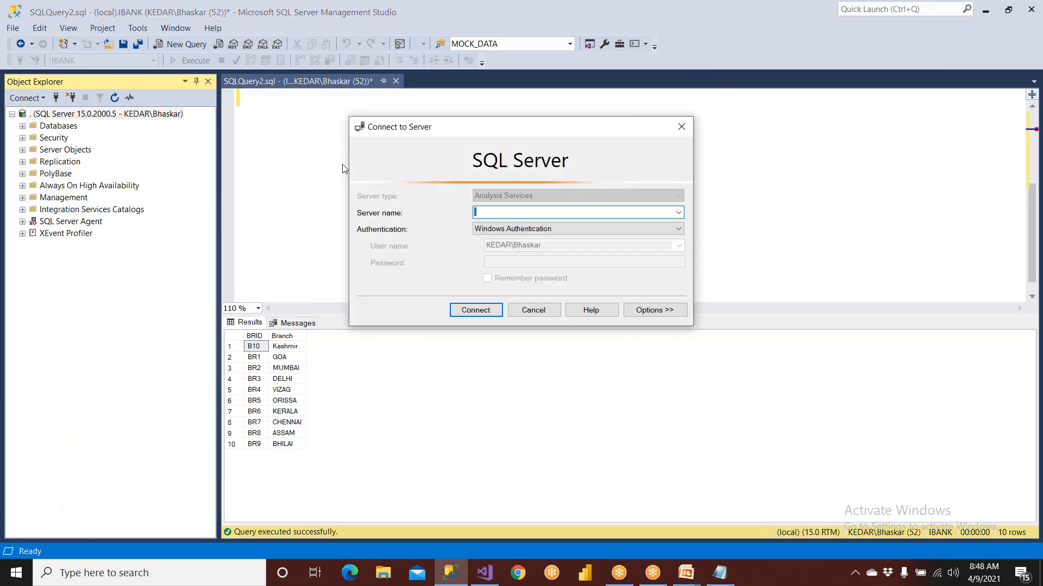
pyautogui.click(484, 311)
pyautogui.click(62, 259)
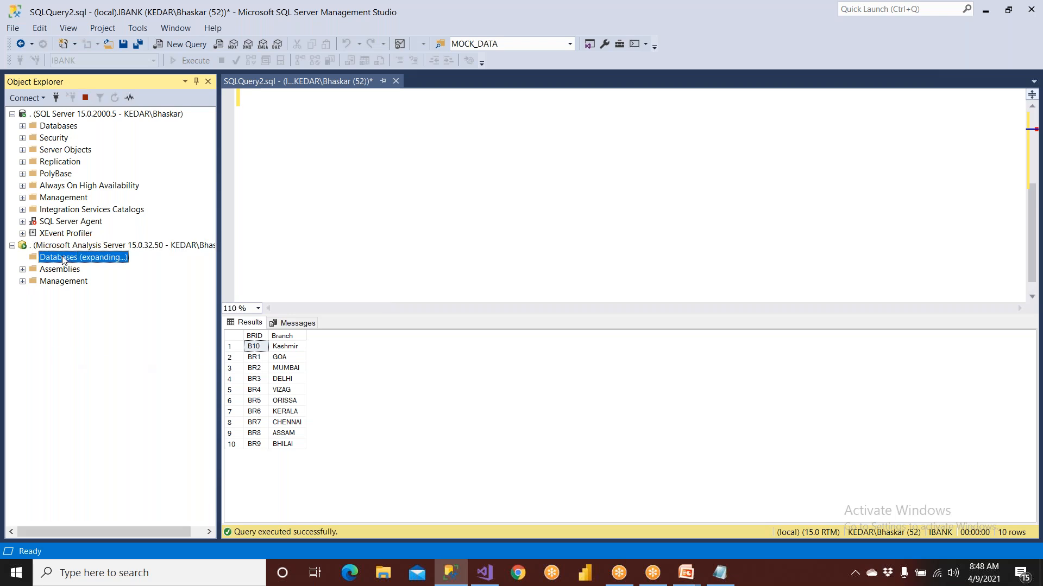
pyautogui.doubleClick(62, 259)
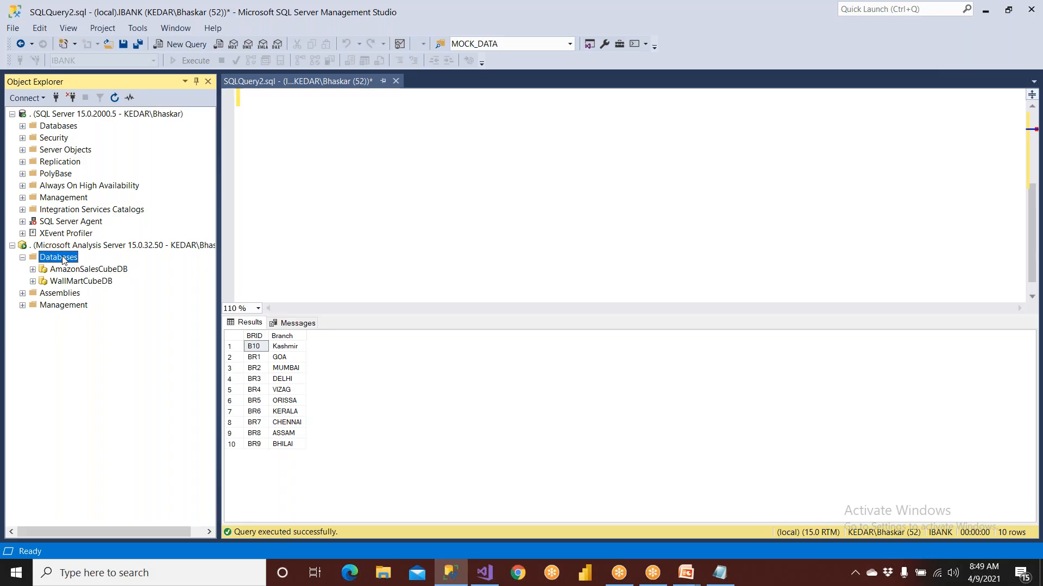
# Switch to Visual Studio and try to design a query for an embedded dataset based on CubeSource
pyautogui.click(485, 573)
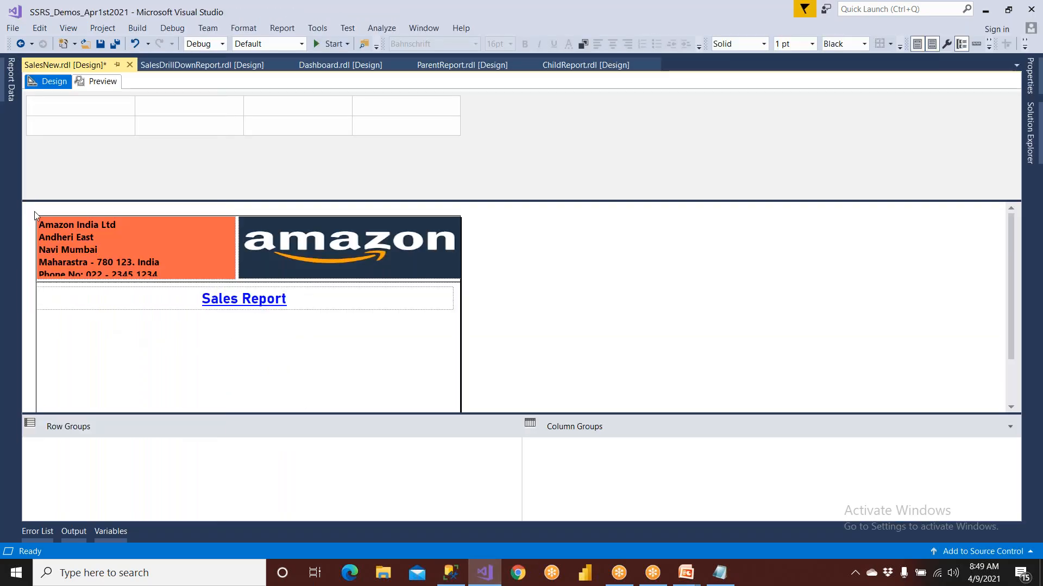
pyautogui.moveTo(9, 98)
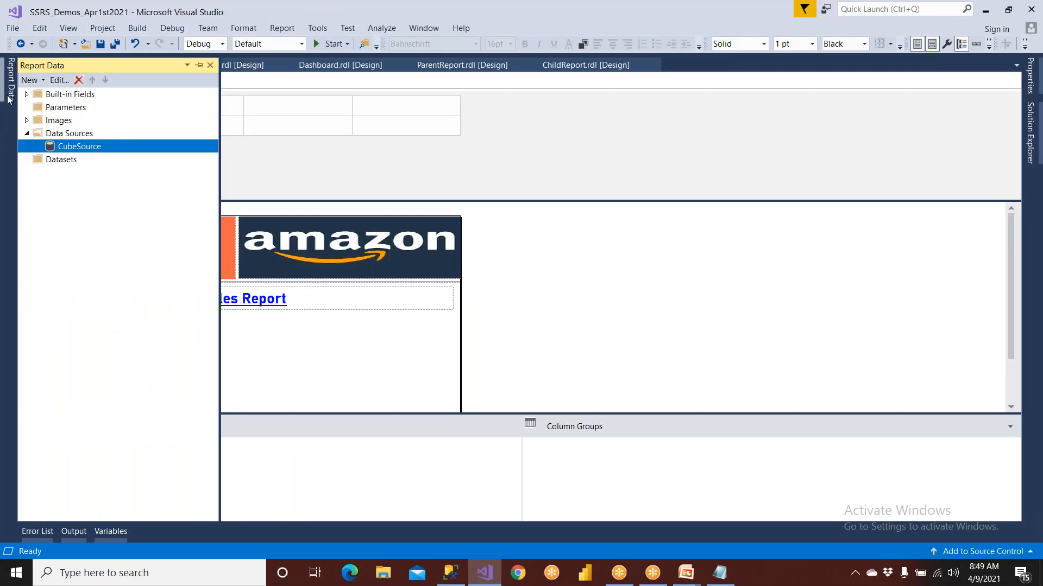
pyautogui.click(53, 159)
pyautogui.rightClick(53, 159)
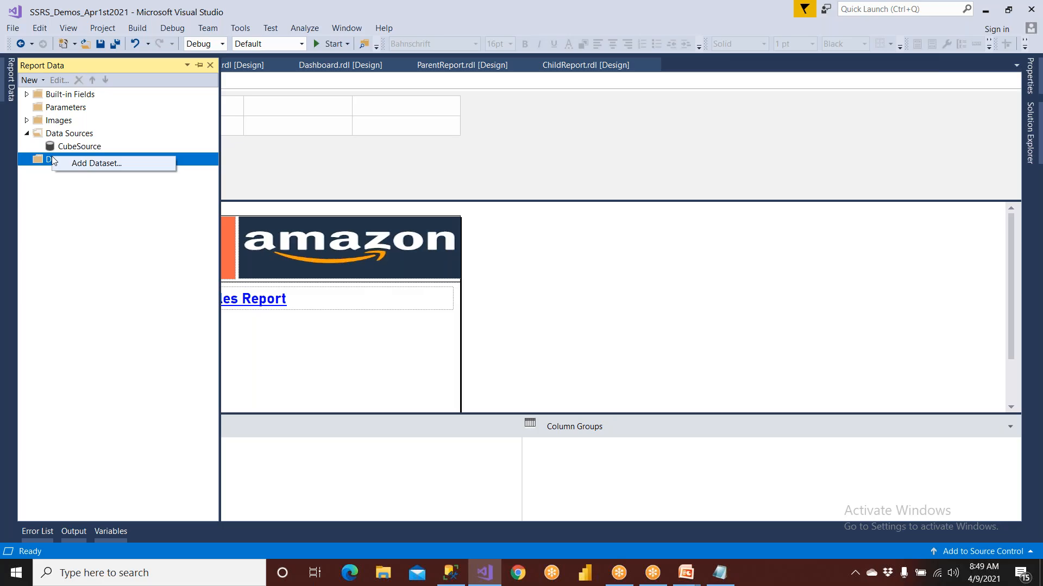
pyautogui.click(67, 163)
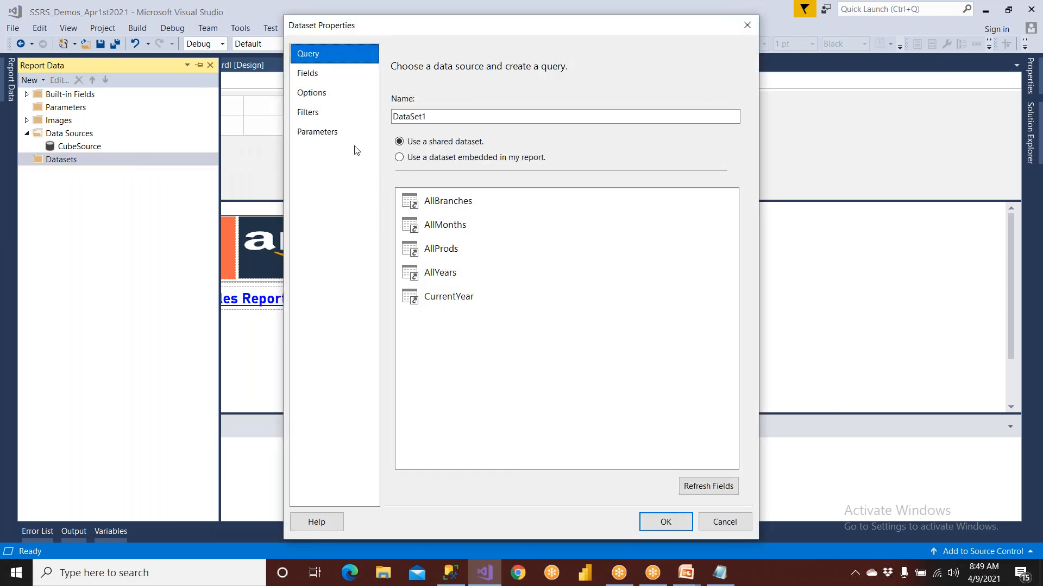
pyautogui.click(447, 158)
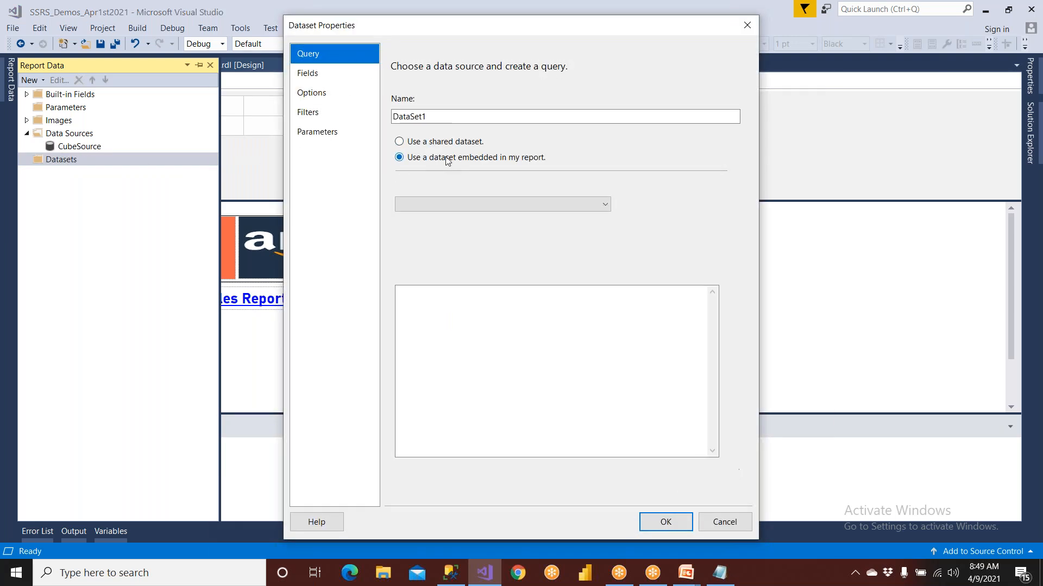
pyautogui.click(435, 205)
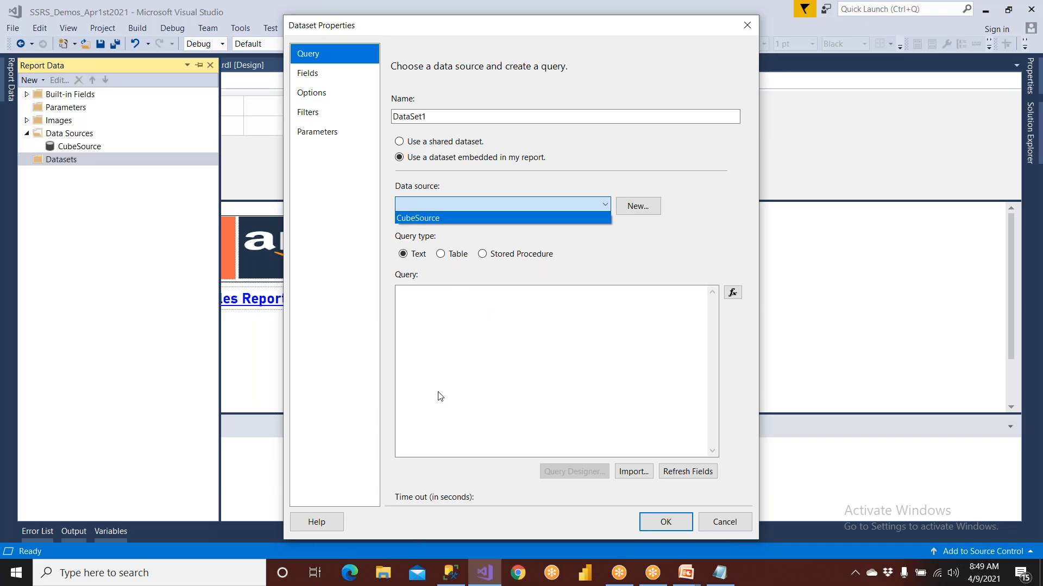
pyautogui.click(430, 220)
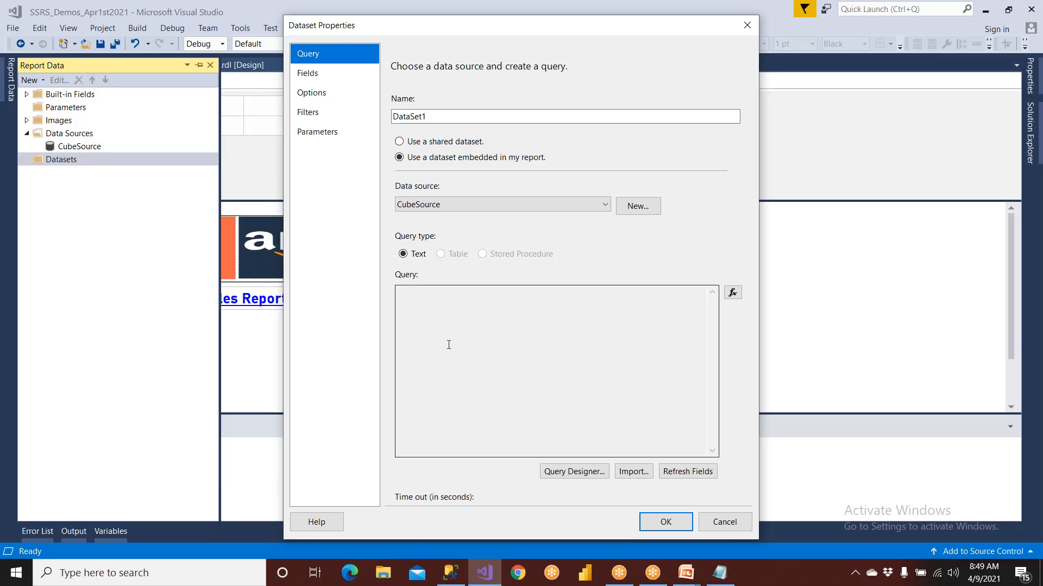
pyautogui.click(573, 471)
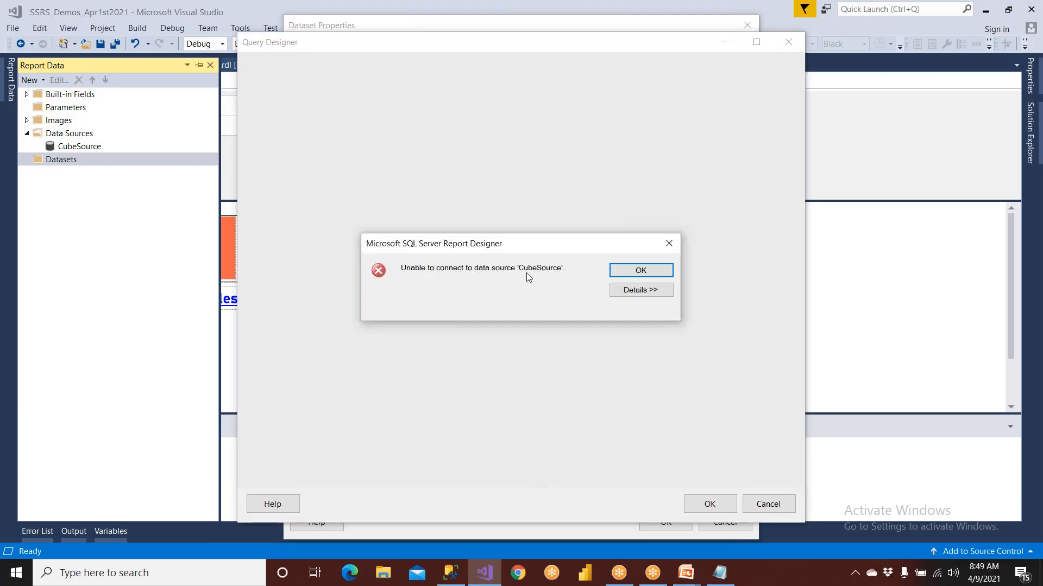
pyautogui.click(641, 278)
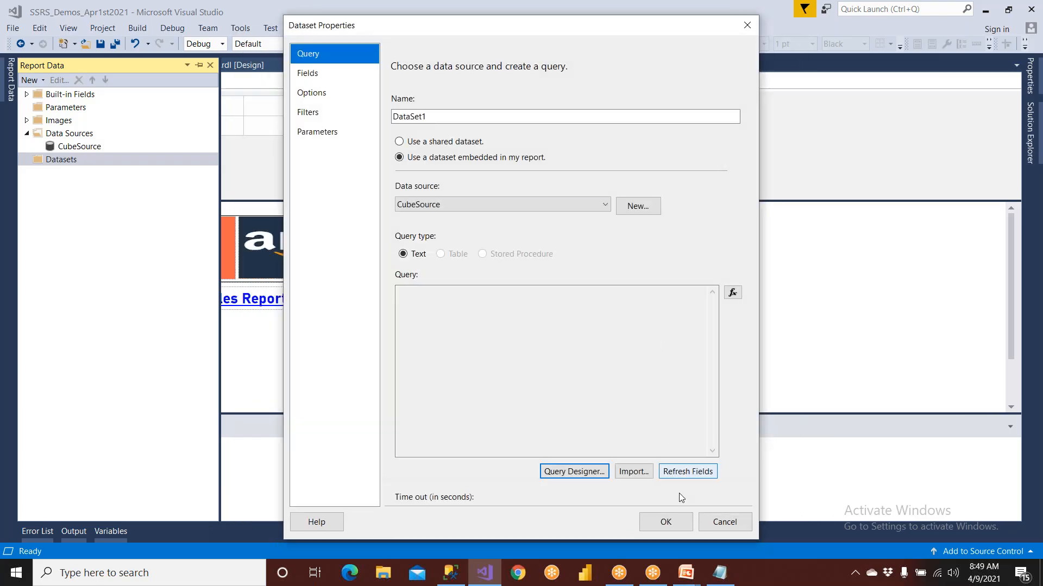
pyautogui.click(725, 523)
# Change the CubeSource data source's credentials to Windows Authentication (integrated security) and save it
pyautogui.click(101, 147)
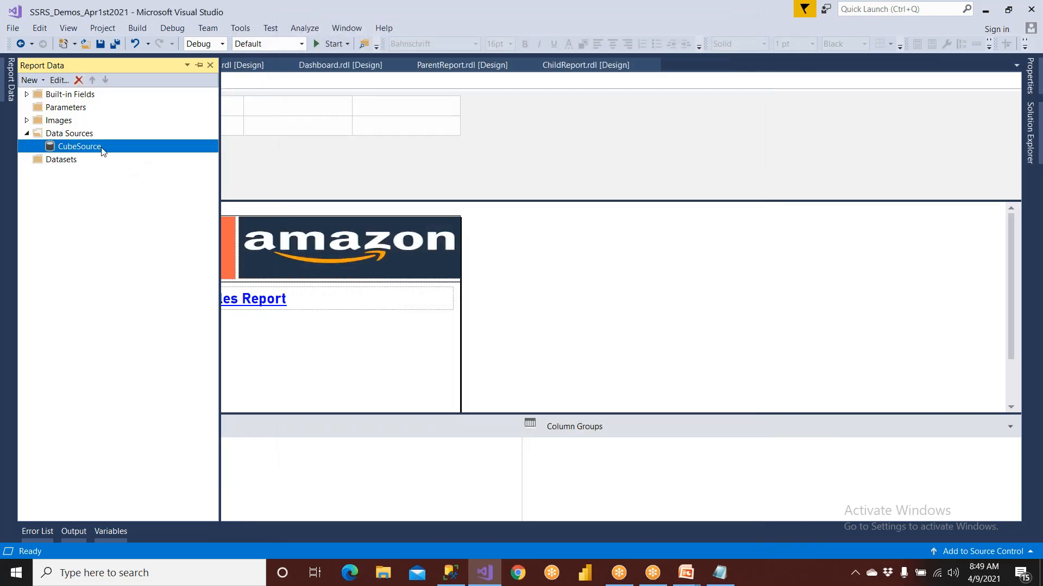
pyautogui.doubleClick(102, 147)
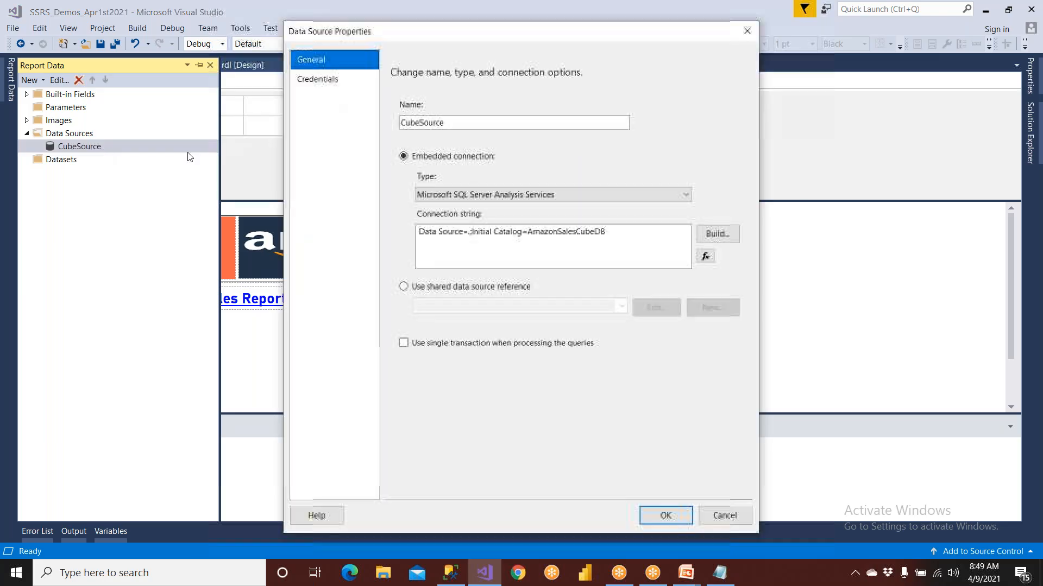
pyautogui.click(319, 90)
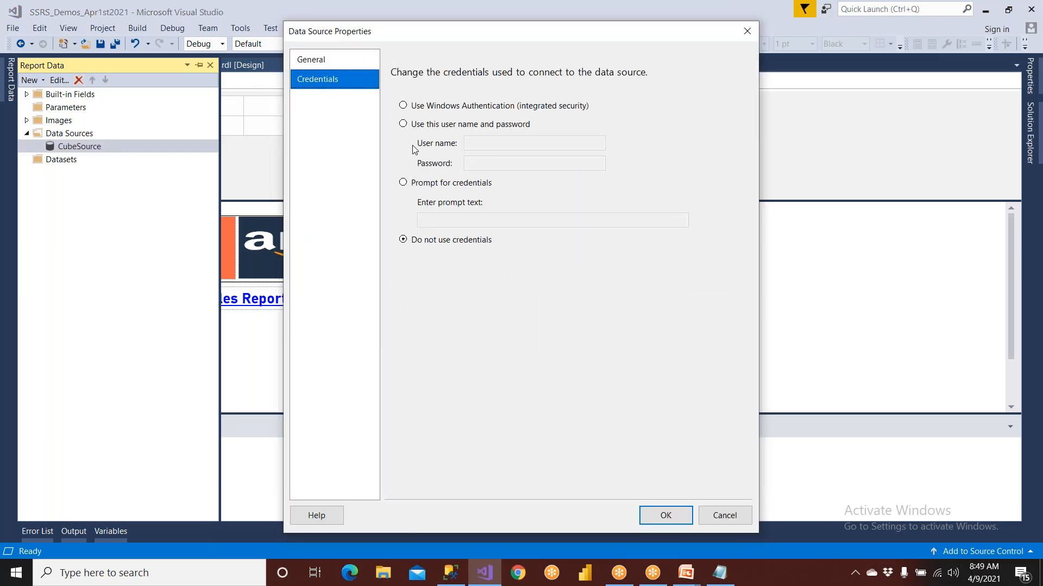
pyautogui.click(419, 185)
pyautogui.click(418, 127)
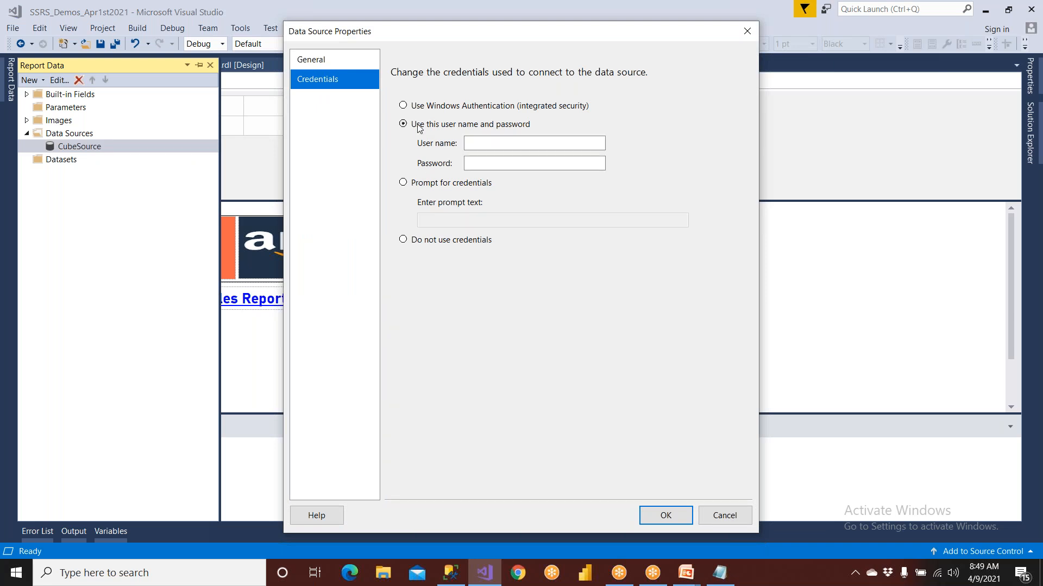
pyautogui.click(435, 108)
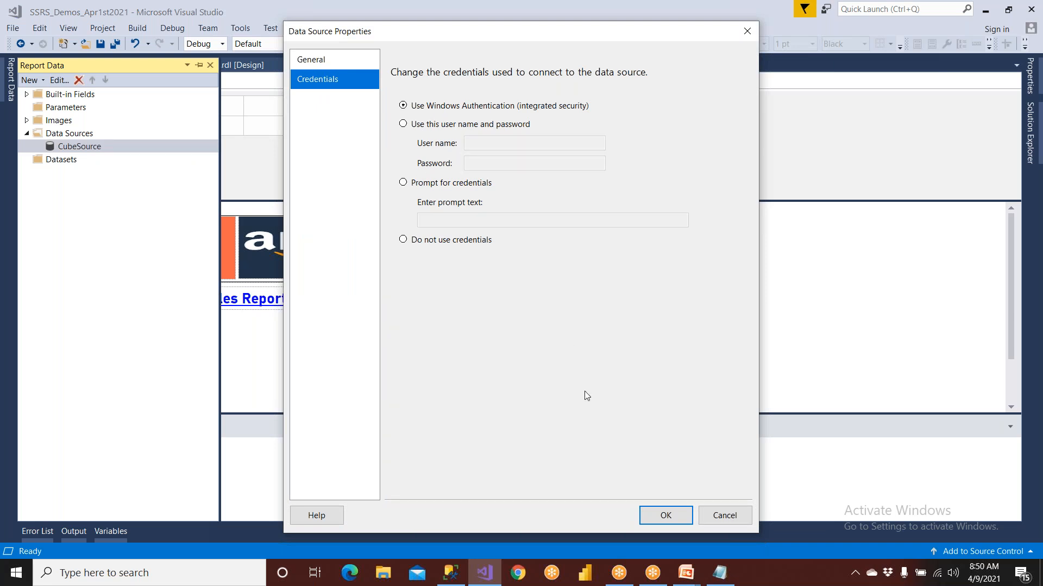
pyautogui.click(661, 514)
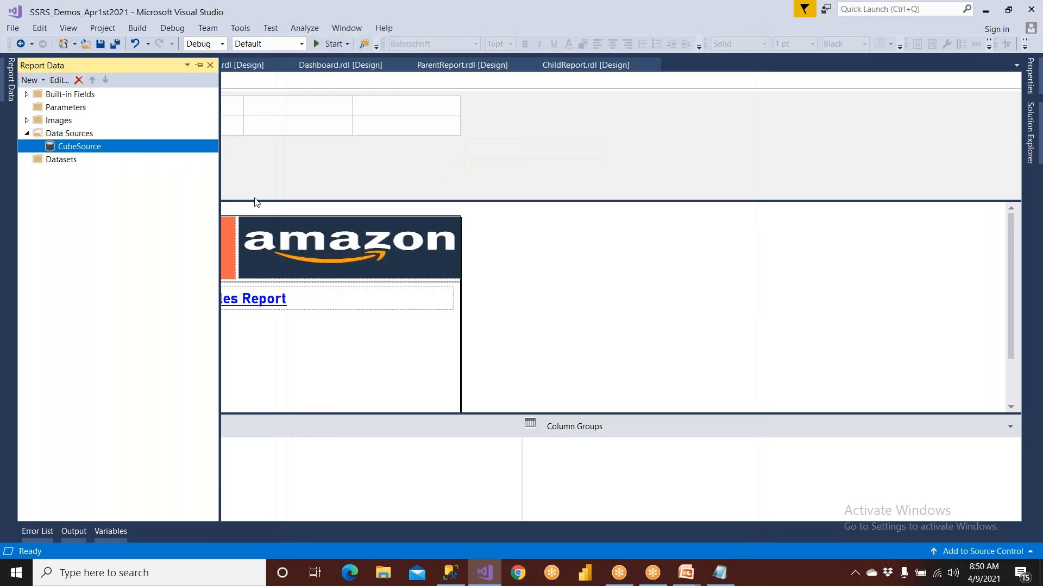
# Add a dataset embedded in the report, based on CubeSource, and open its query designer
pyautogui.click(61, 160)
pyautogui.rightClick(78, 166)
pyautogui.click(93, 172)
pyautogui.click(437, 158)
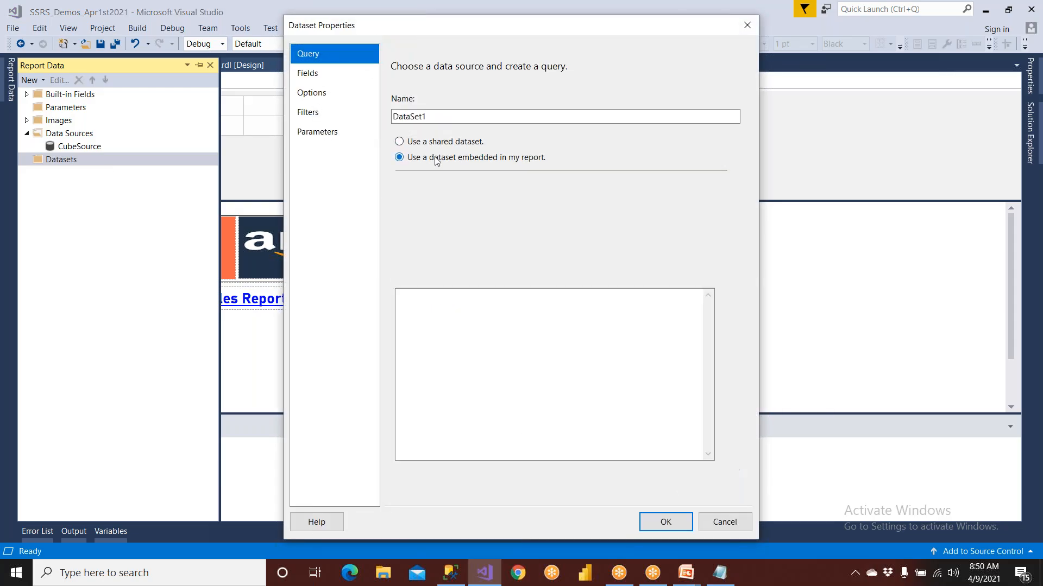
pyautogui.click(443, 206)
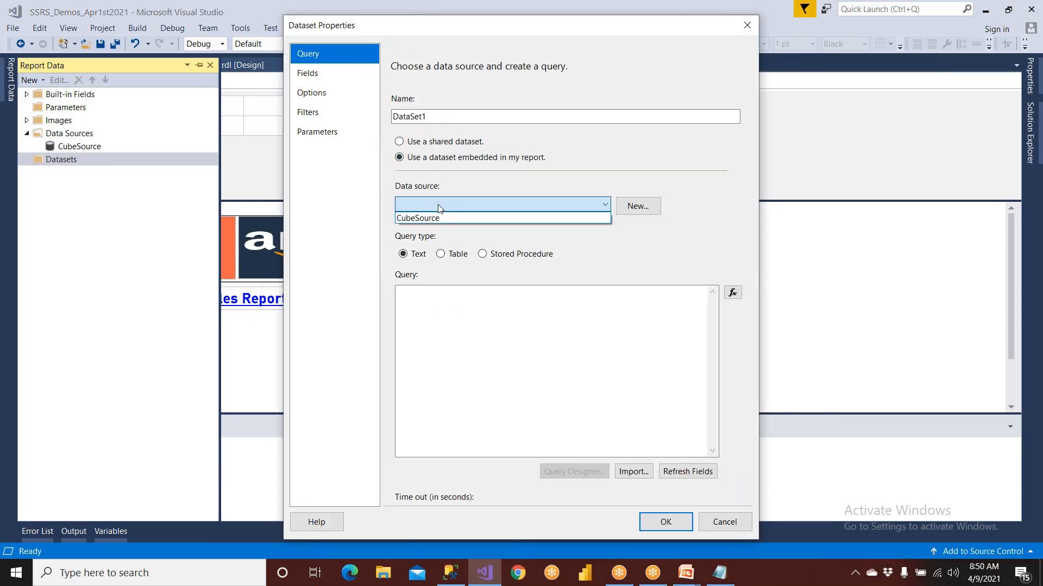
pyautogui.click(432, 218)
pyautogui.click(570, 471)
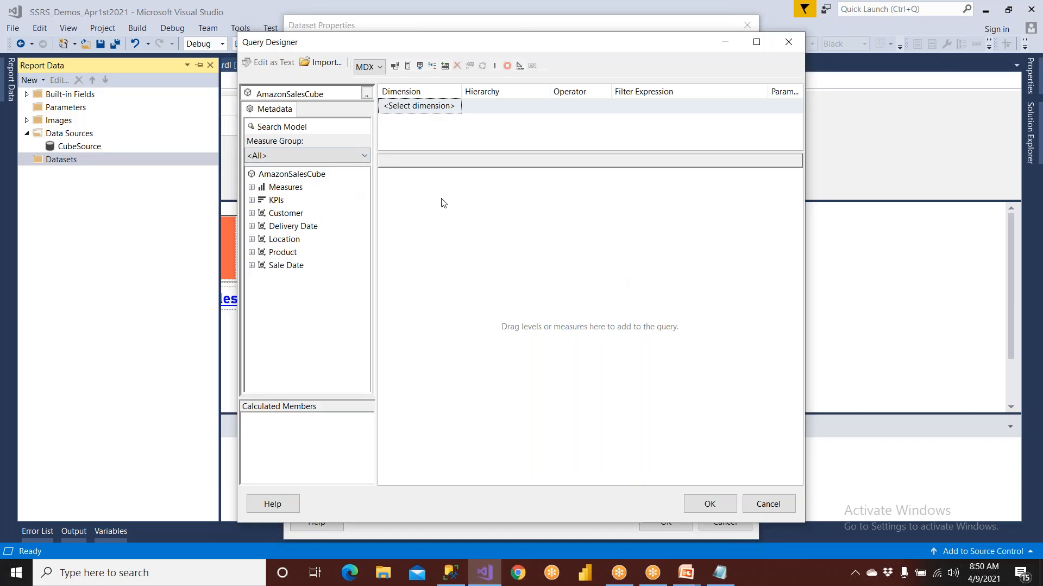
# Add the Sales Amount measure from the Sales measure group to the query and run it
pyautogui.click(252, 187)
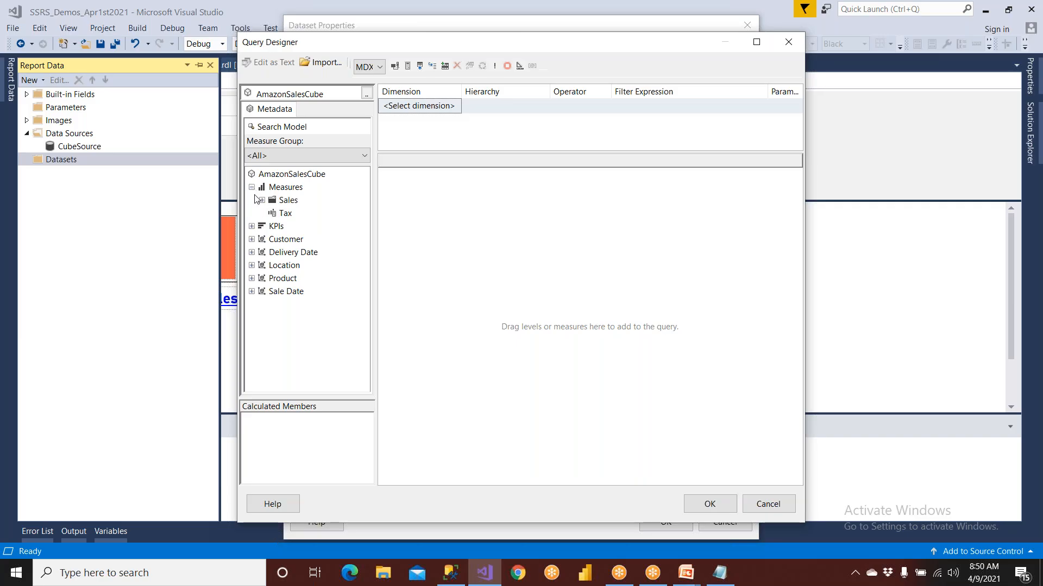
pyautogui.click(261, 201)
pyautogui.moveTo(314, 226); pyautogui.dragTo(448, 250)
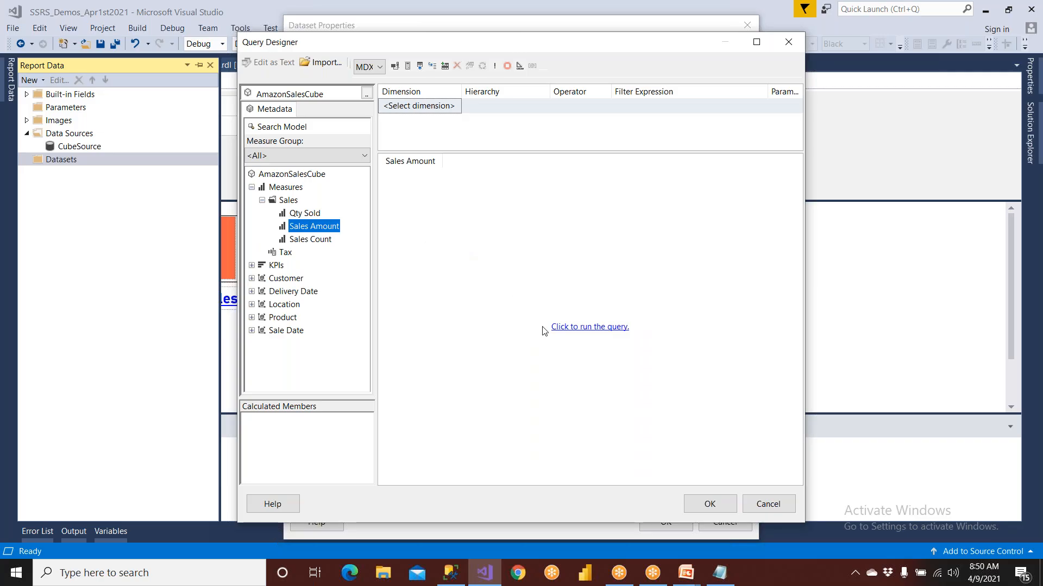
pyautogui.click(565, 328)
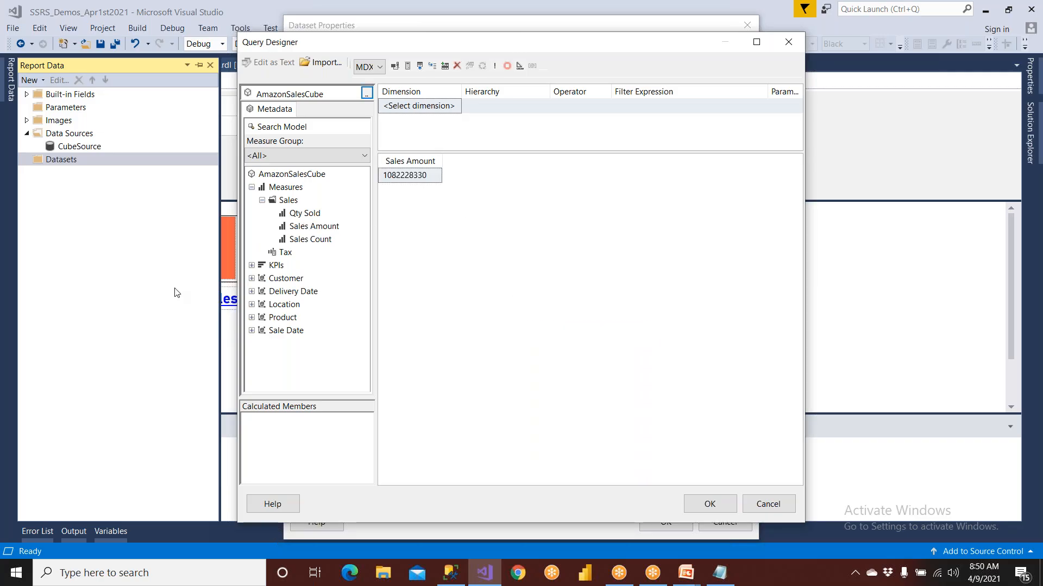
# Add the Country attribute of the Location dimension to the query and run it
pyautogui.click(251, 305)
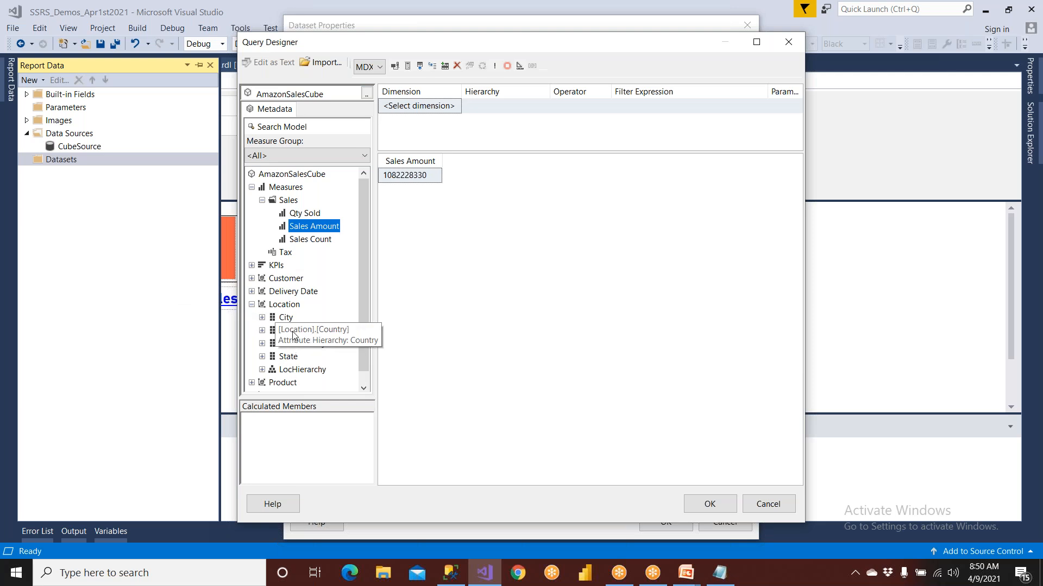
pyautogui.moveTo(291, 333); pyautogui.dragTo(437, 333)
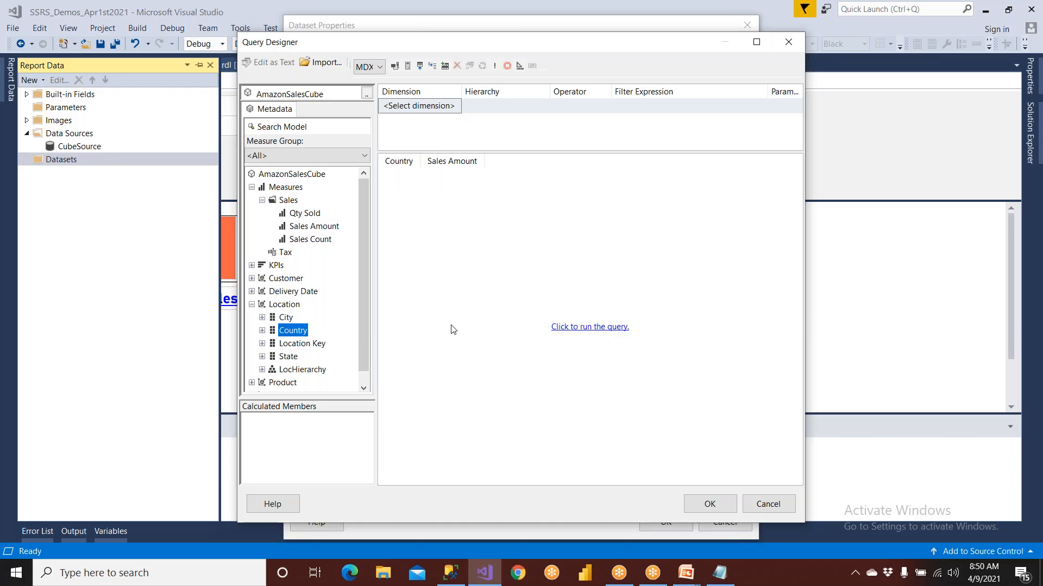
pyautogui.click(596, 327)
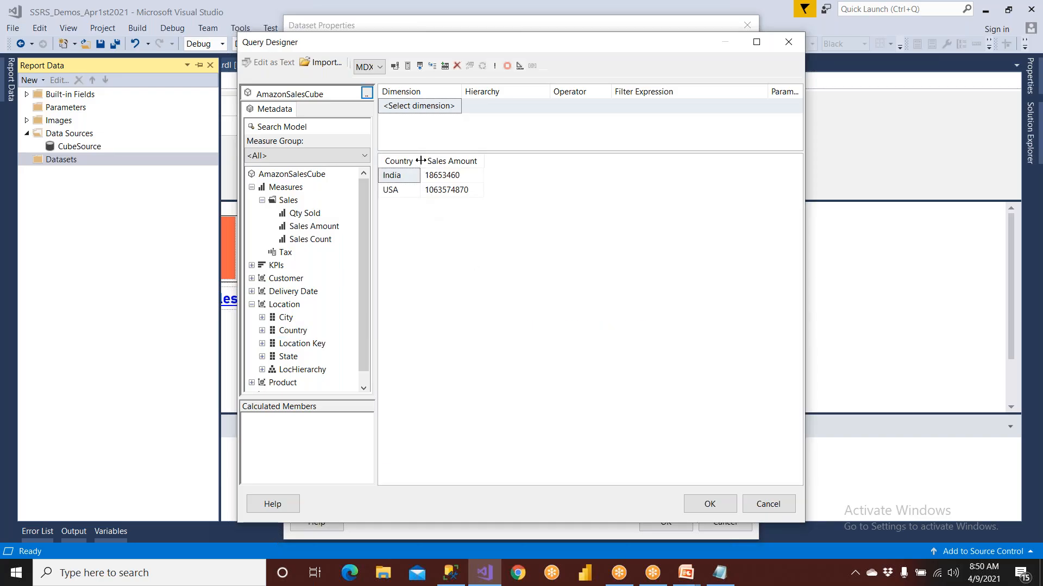
pyautogui.moveTo(421, 160); pyautogui.dragTo(445, 161)
# Add the Location dimension's State attribute to the query, run it and widen the State column
pyautogui.scroll(-1, 367, 361)
pyautogui.moveTo(288, 343); pyautogui.dragTo(449, 340)
pyautogui.click(565, 328)
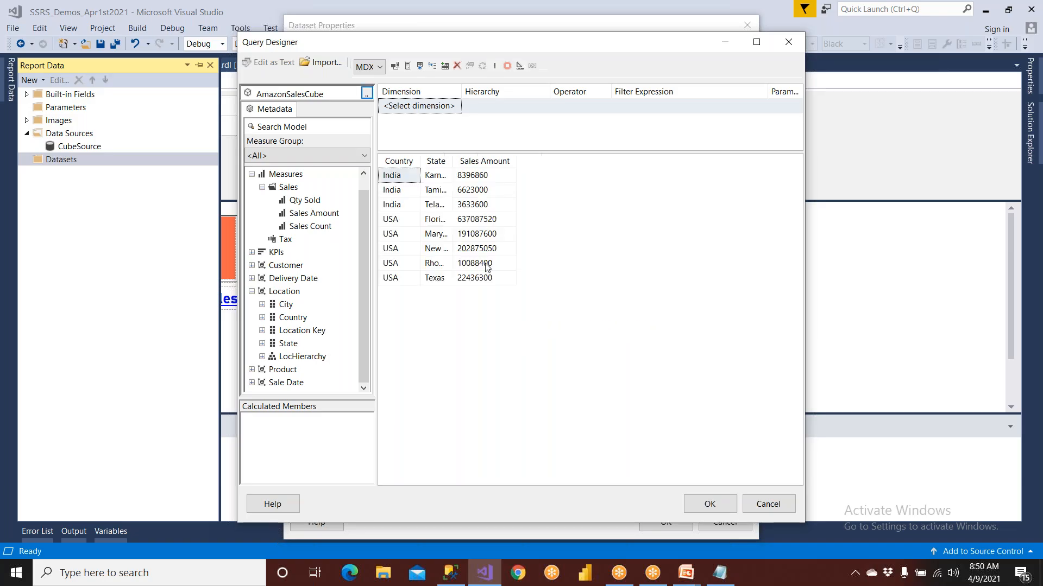
pyautogui.moveTo(453, 163); pyautogui.dragTo(490, 166)
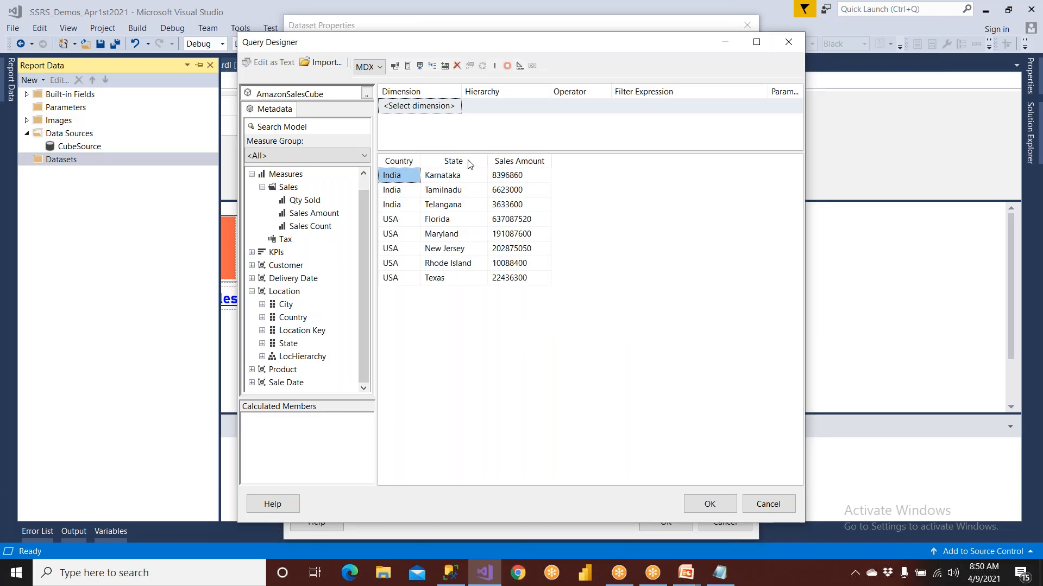
# Maximize the query designer and narrow the Filter Expression column in the filter grid
pyautogui.click(446, 111)
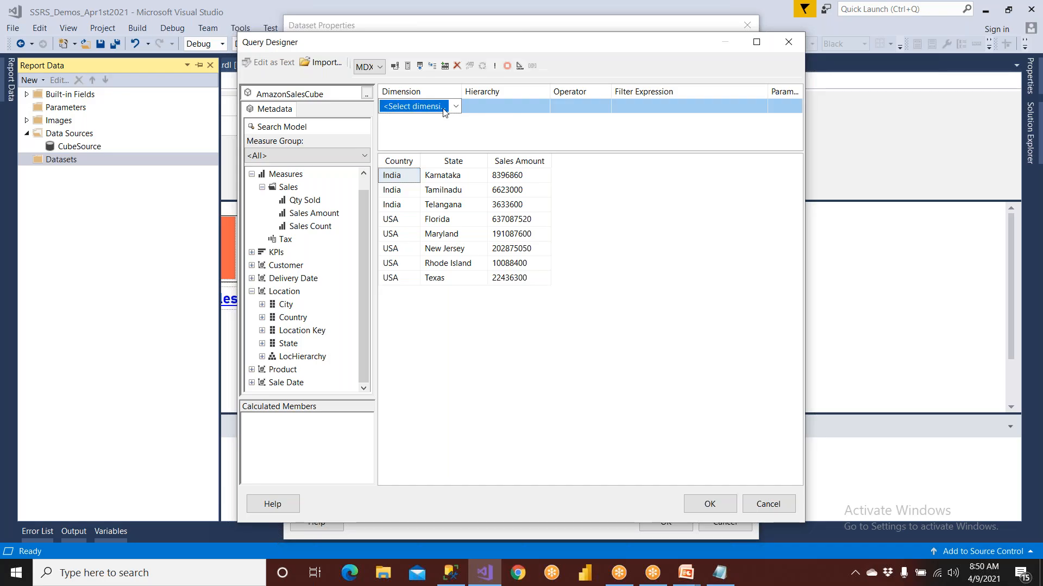
pyautogui.click(445, 111)
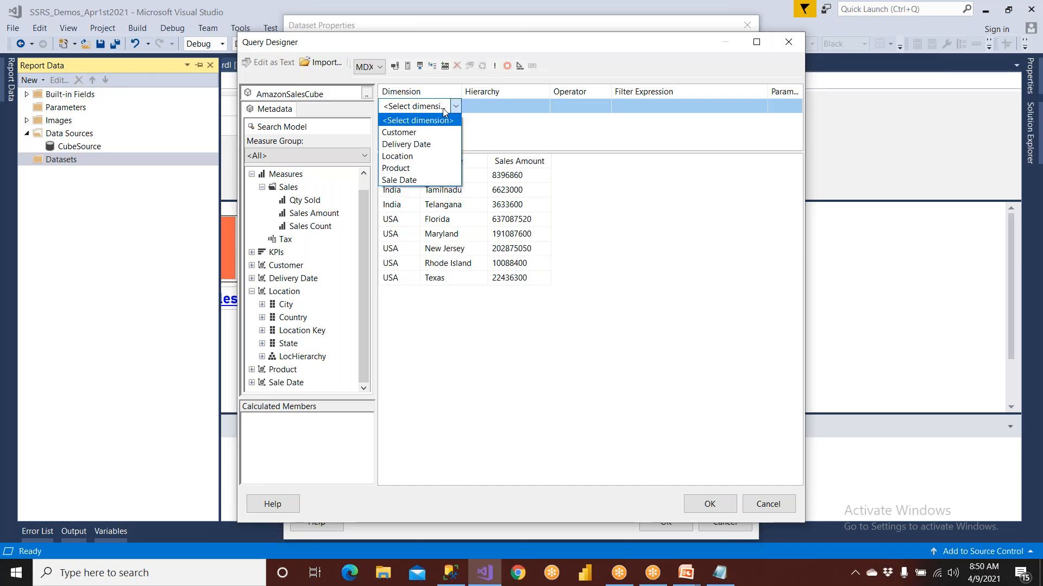
pyautogui.click(444, 111)
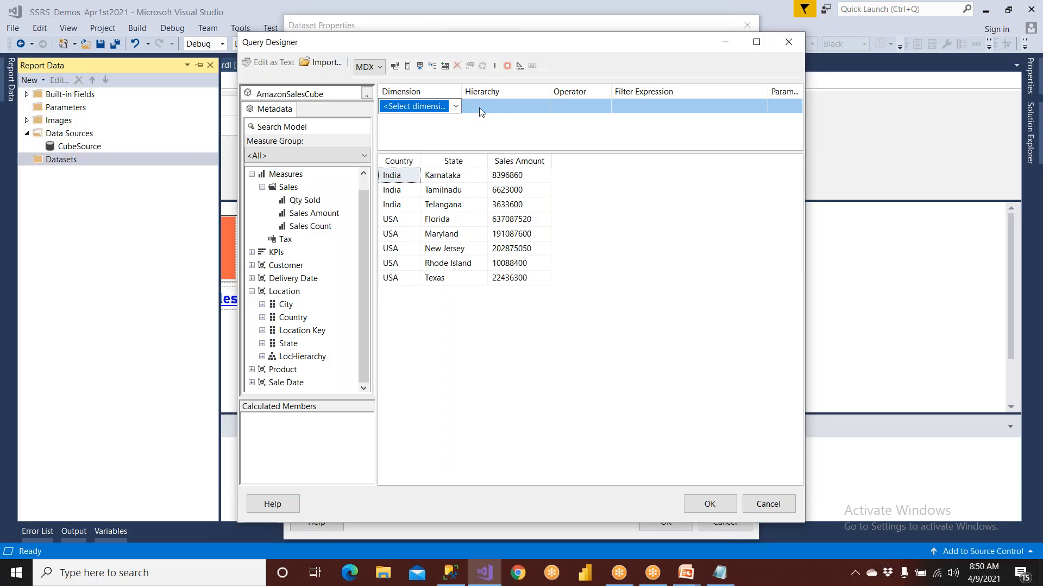
pyautogui.doubleClick(601, 48)
pyautogui.click(538, 77)
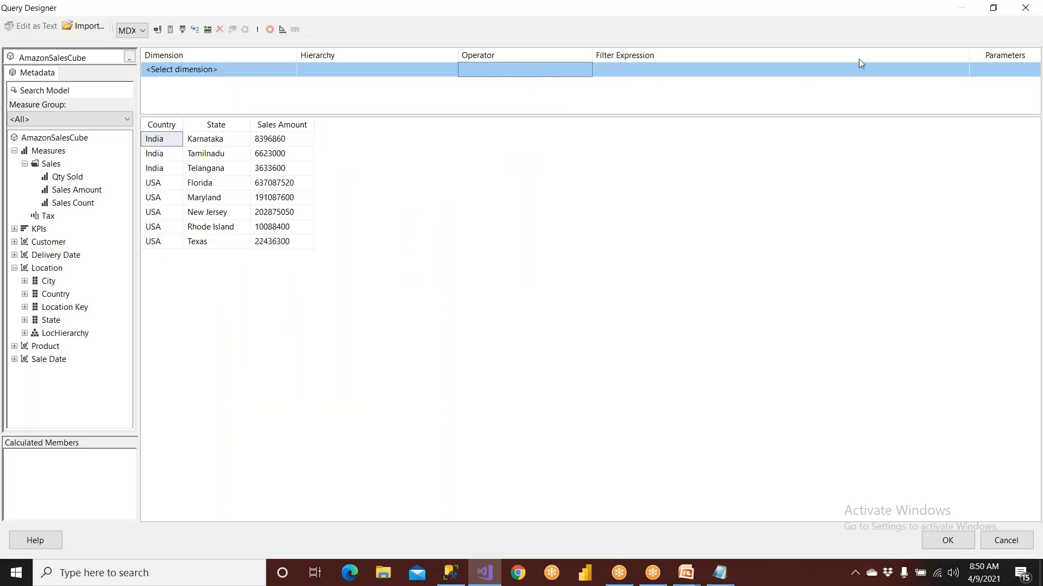
pyautogui.moveTo(968, 57); pyautogui.dragTo(836, 79)
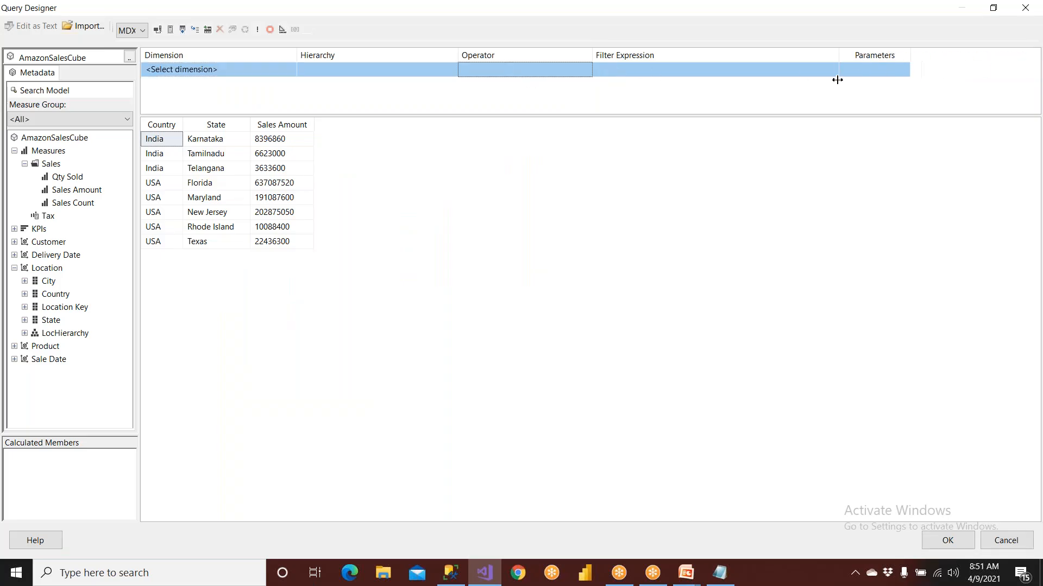
pyautogui.click(893, 76)
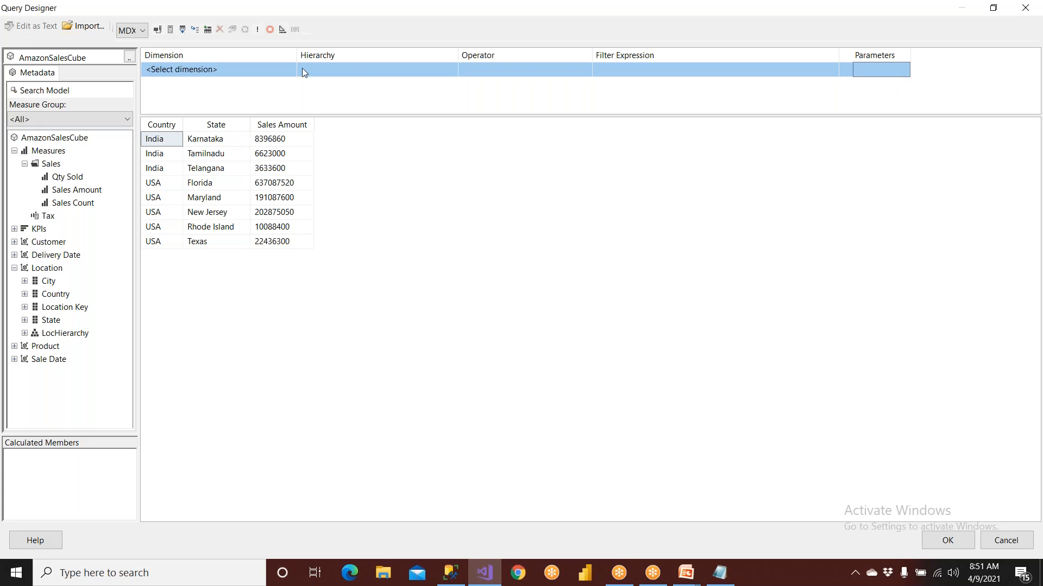
# Add a parameterized filter on the Sale Date dimension's New Year No hierarchy with the Equal operator, and run the query
pyautogui.click(265, 71)
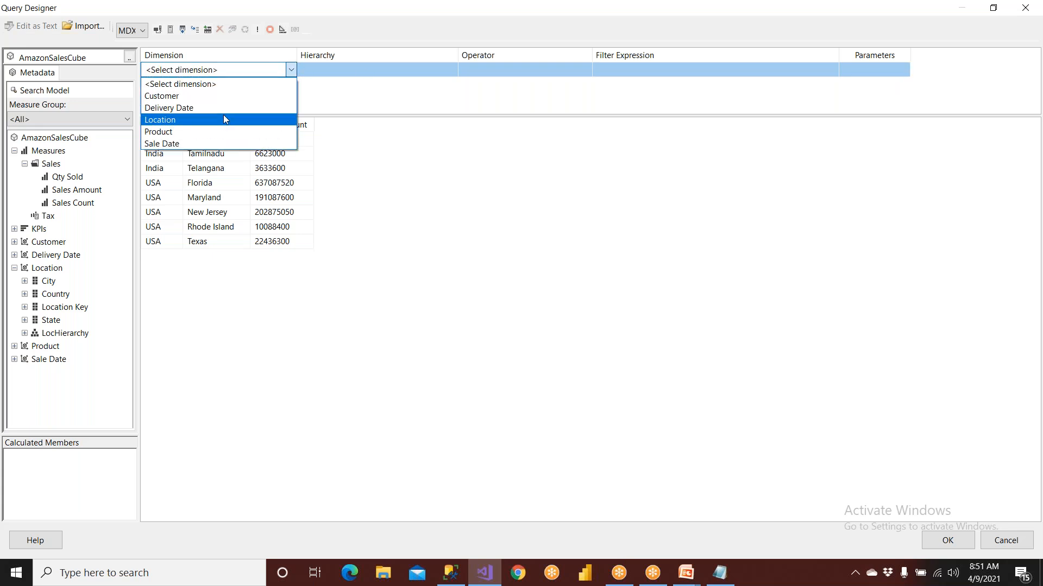
pyautogui.click(223, 143)
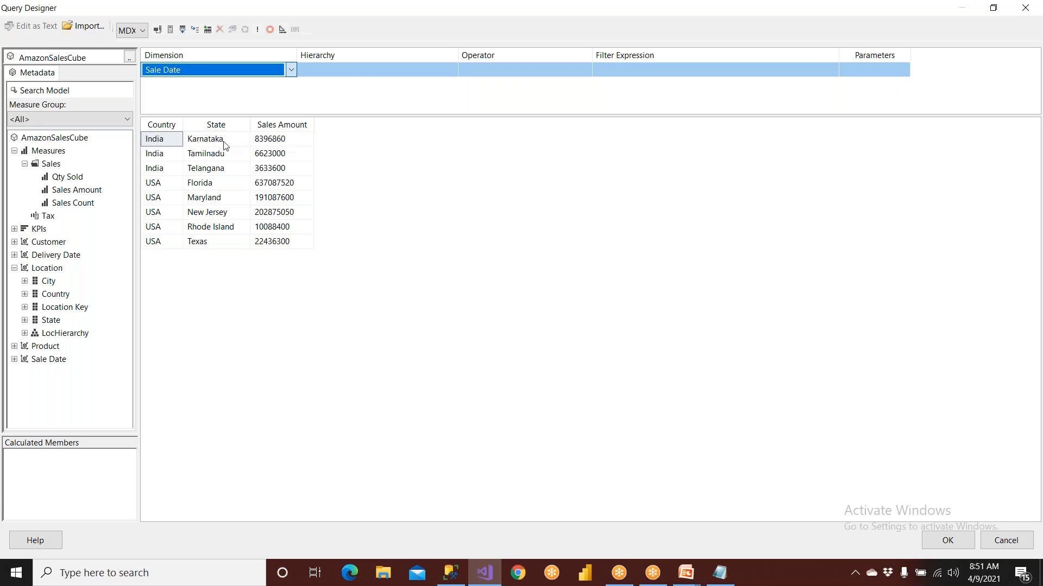
pyautogui.click(884, 76)
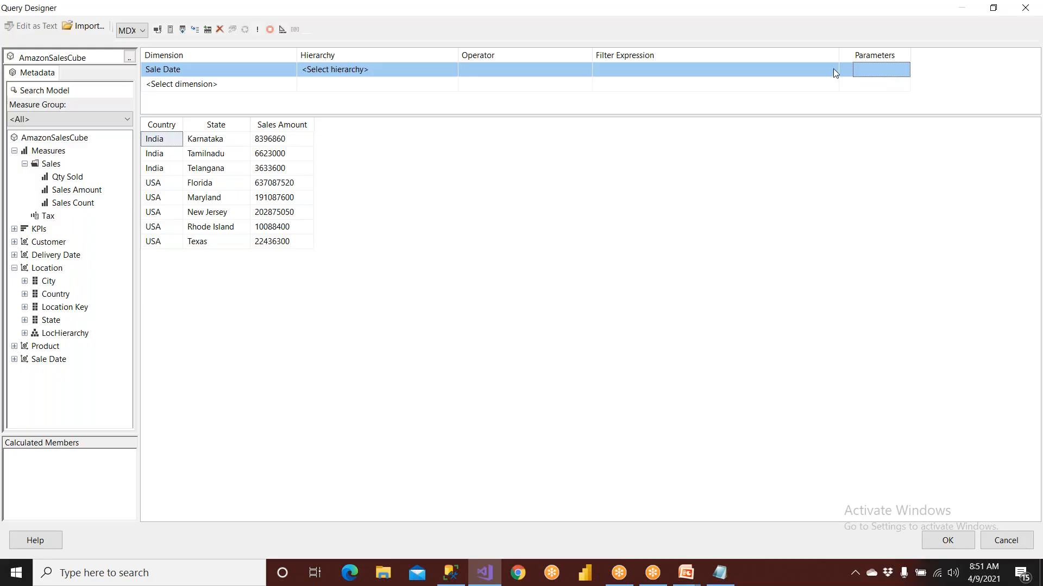
pyautogui.click(356, 71)
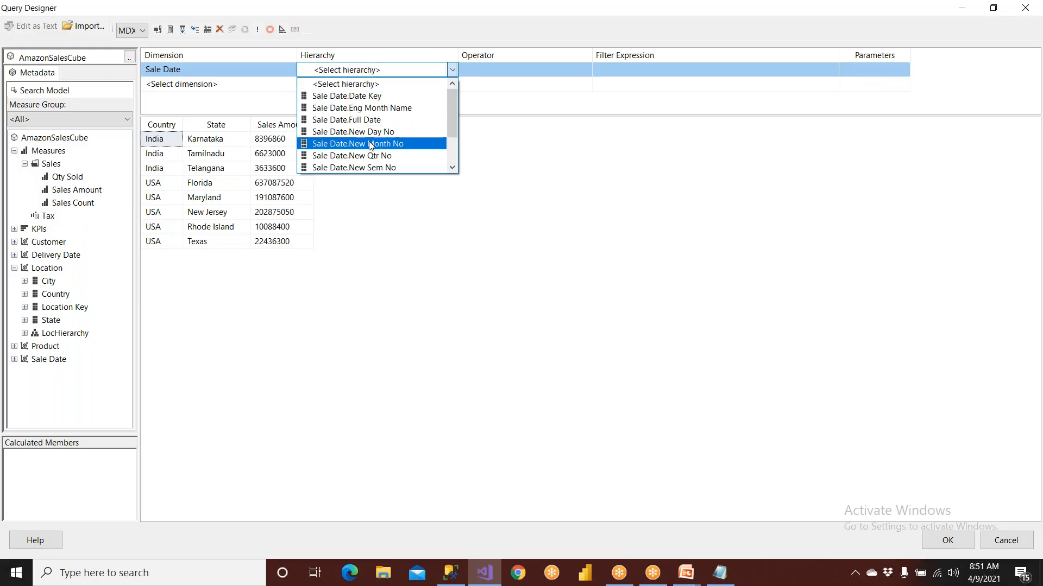
pyautogui.scroll(-2, 381, 163)
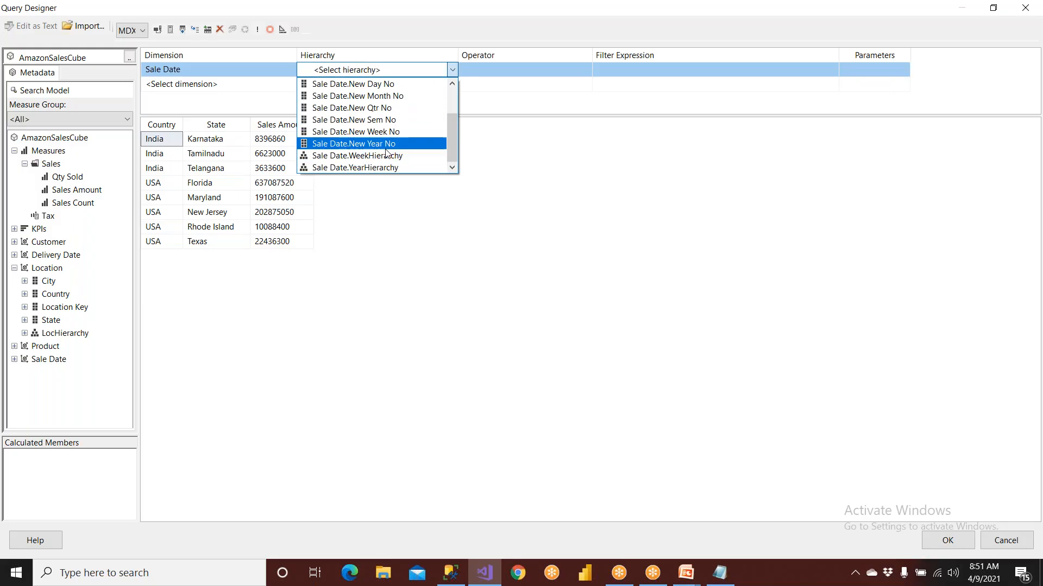
pyautogui.click(386, 146)
pyautogui.click(883, 68)
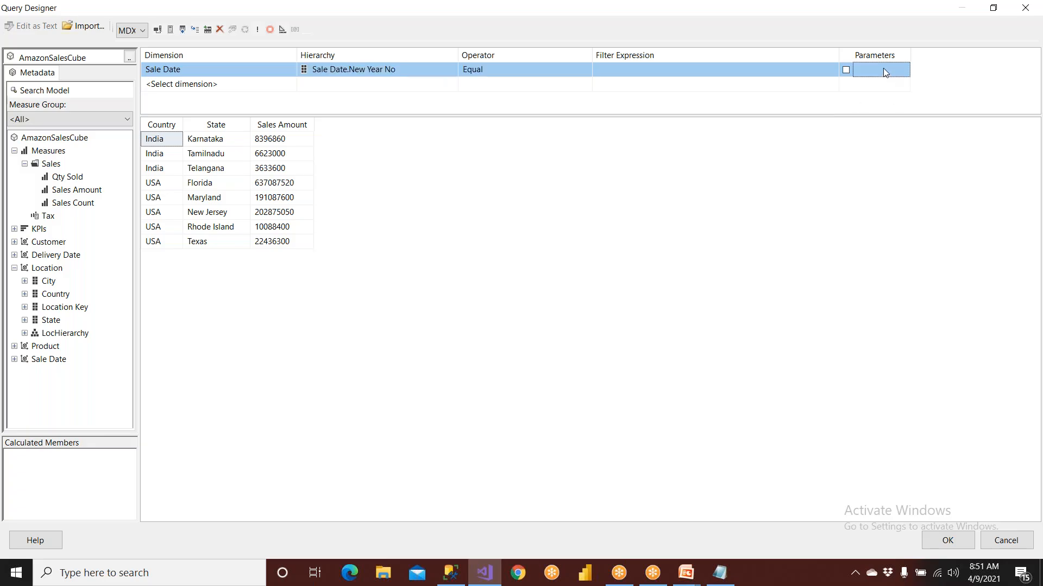
pyautogui.click(846, 70)
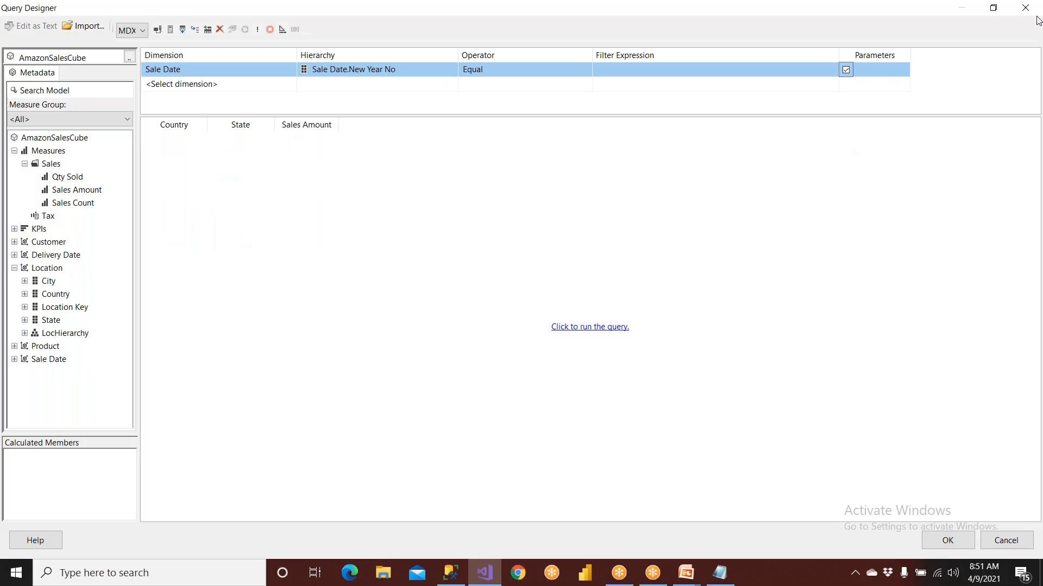
pyautogui.click(567, 329)
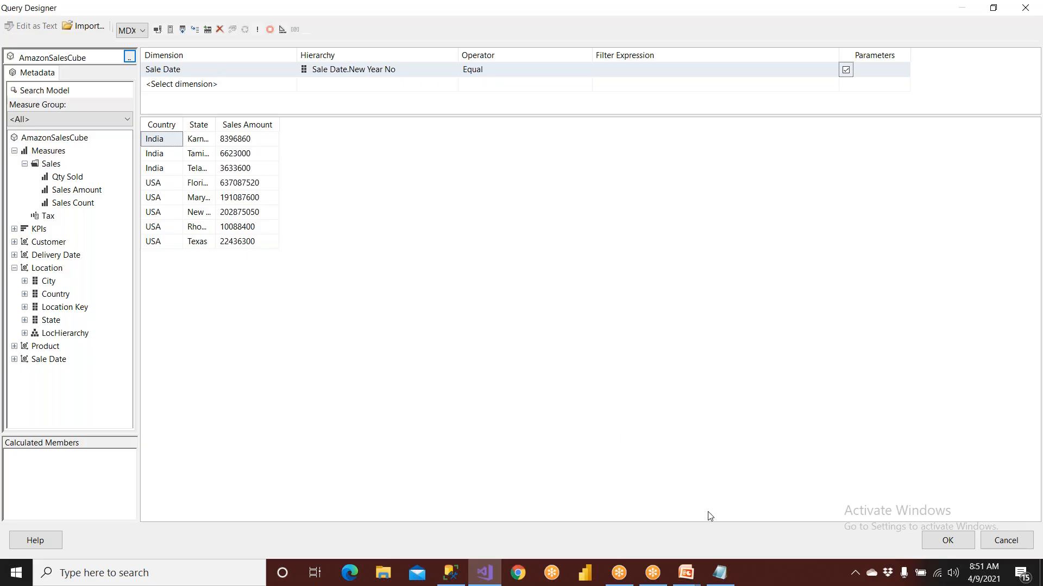
# Accept the designed MDX query, save the dataset as DataSet1 and look through its fields
pyautogui.click(929, 537)
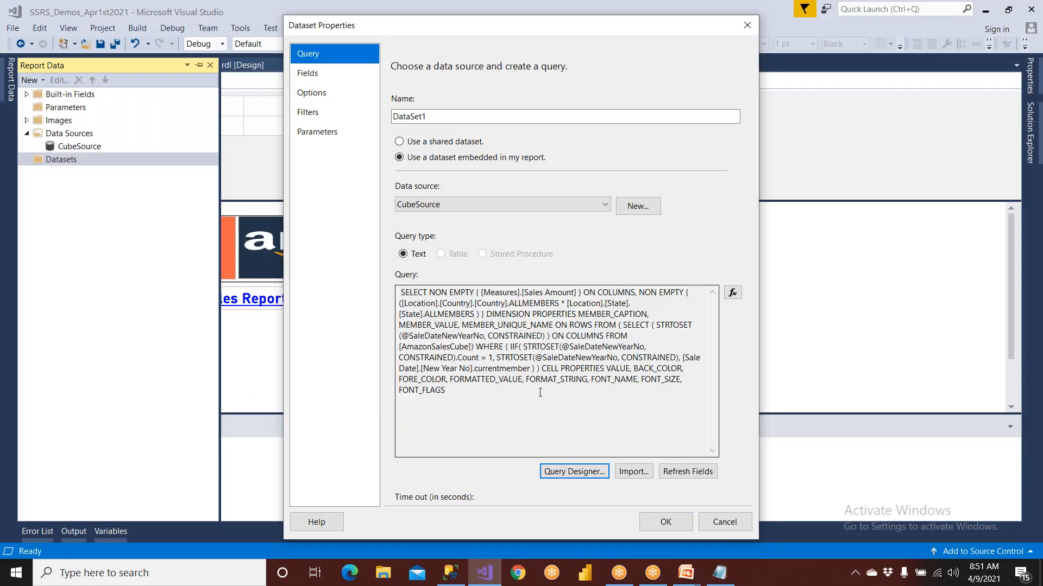
pyautogui.moveTo(478, 391); pyautogui.dragTo(389, 294)
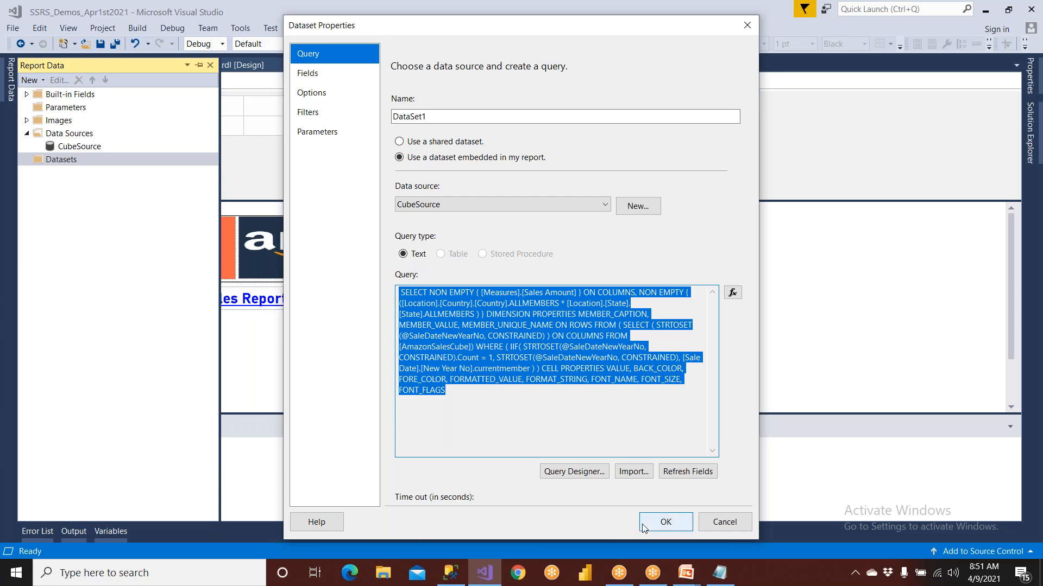
pyautogui.click(657, 526)
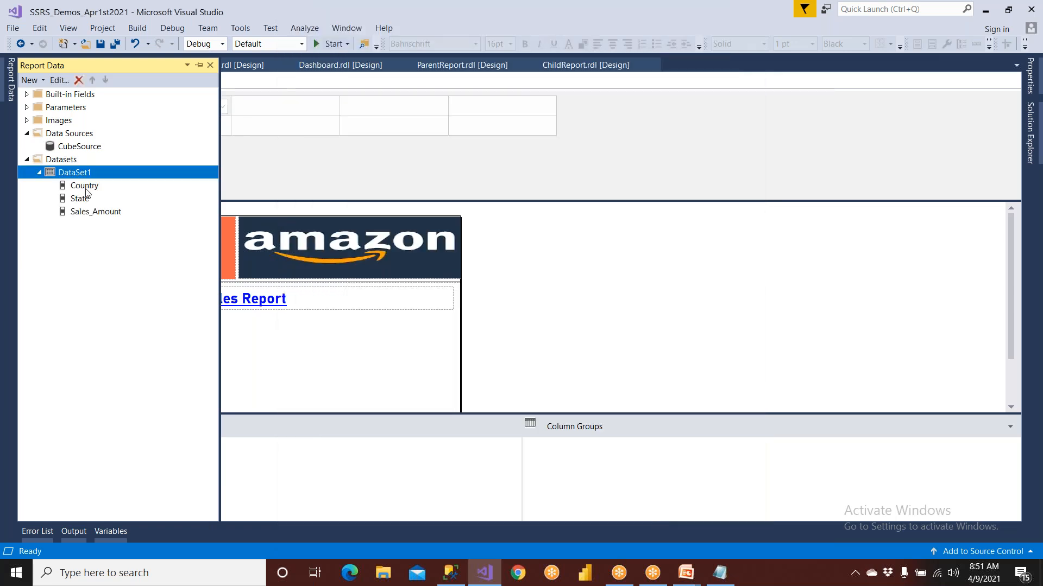
pyautogui.click(84, 190)
pyautogui.click(85, 200)
pyautogui.click(87, 212)
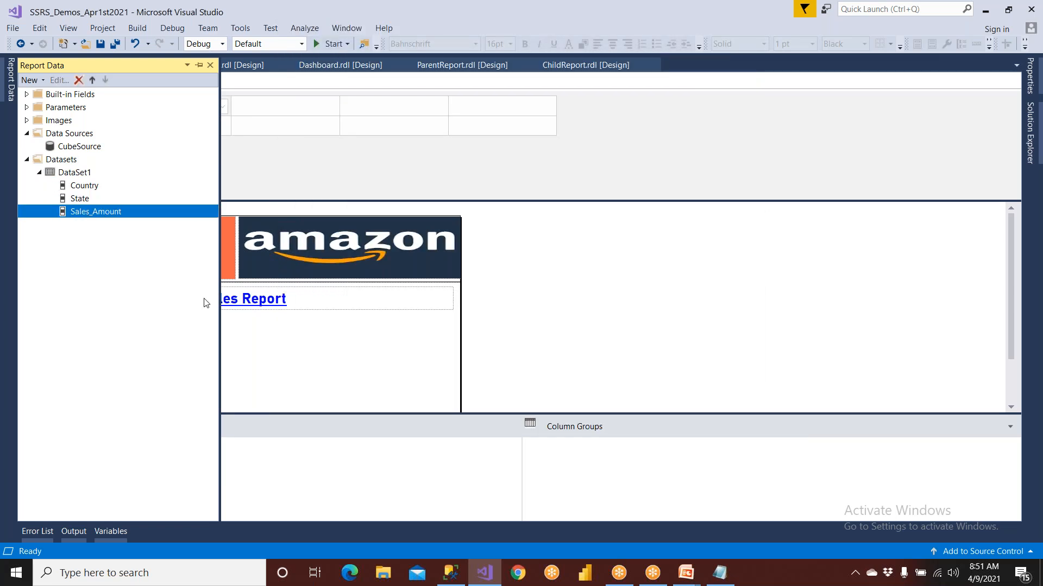
# Insert a table below the Sales Report title and fill its three columns with DataSet1's Country, State and Sales_Amount fields
pyautogui.rightClick(156, 333)
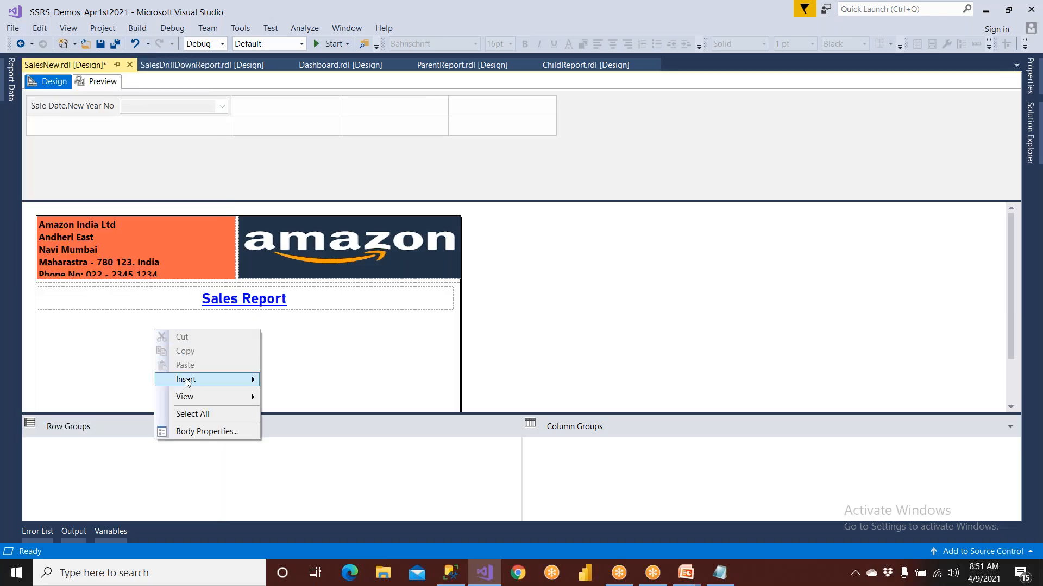
pyautogui.moveTo(243, 380)
pyautogui.click(287, 395)
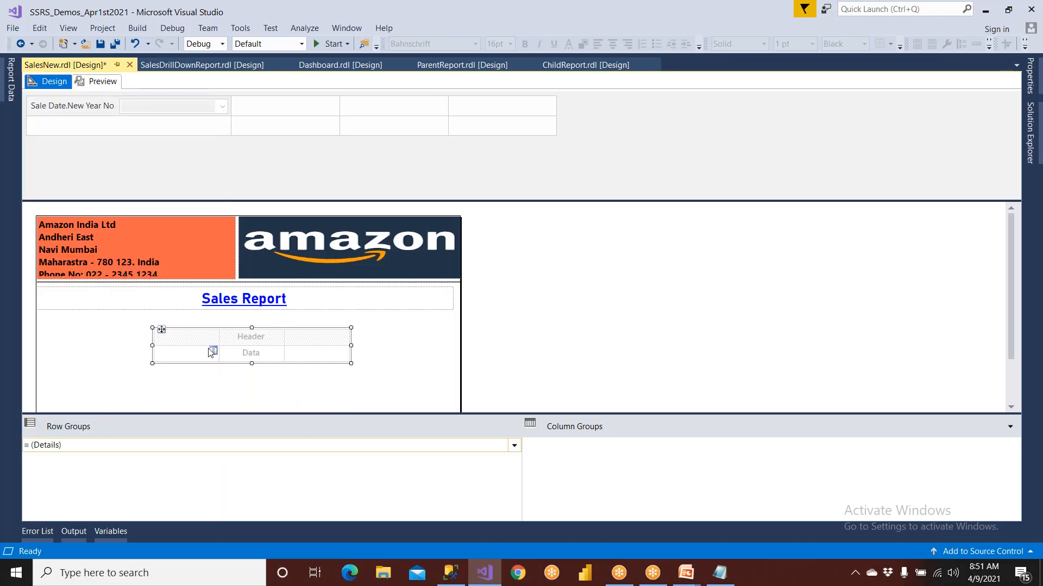
pyautogui.click(213, 352)
pyautogui.moveTo(287, 363)
pyautogui.moveTo(332, 369)
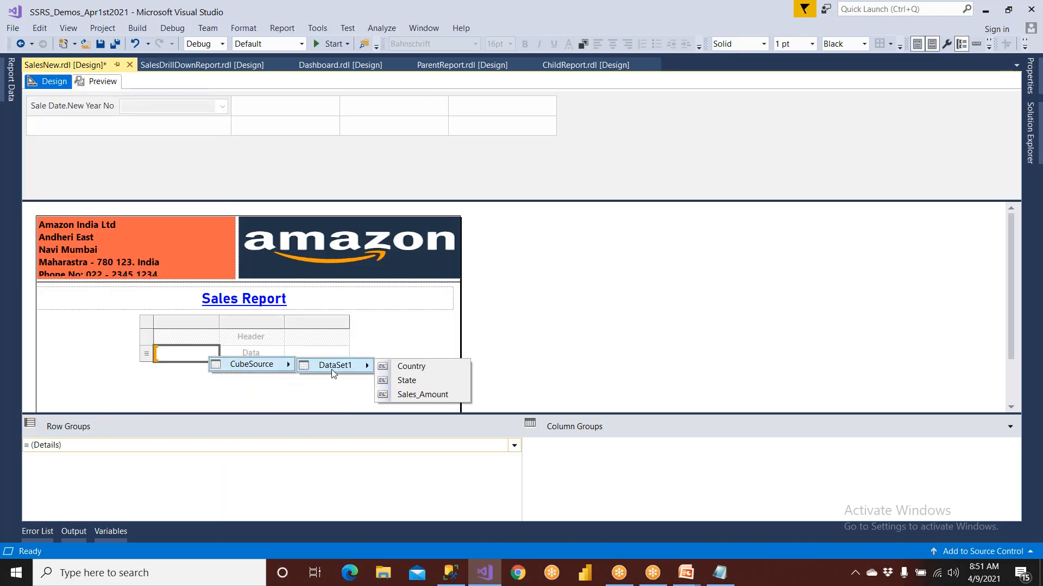
pyautogui.click(393, 369)
pyautogui.click(278, 350)
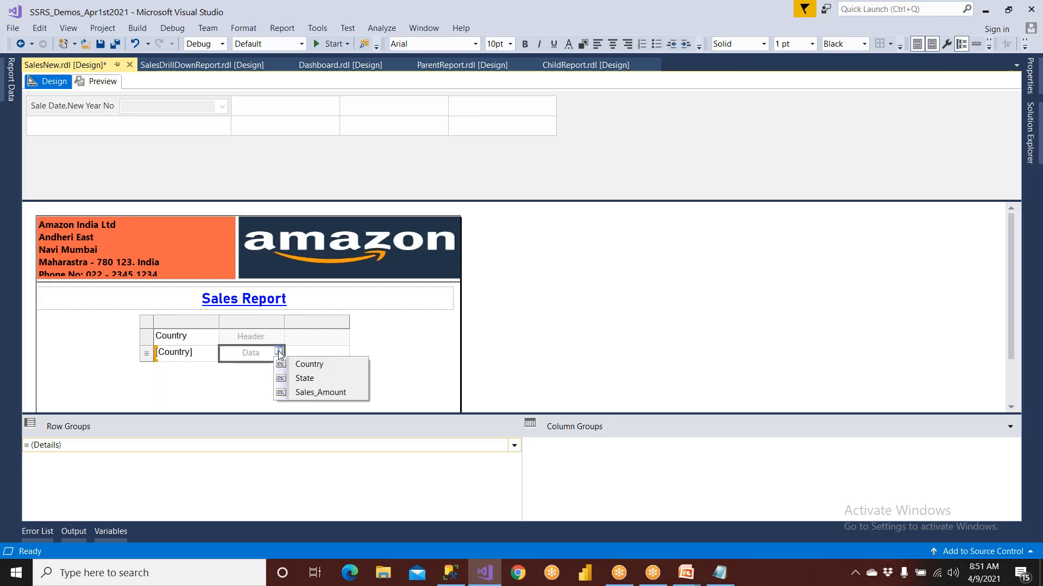
pyautogui.click(301, 377)
pyautogui.click(344, 352)
pyautogui.click(351, 394)
# Move the table closer under the Sales Report title and enlarge it in width and height
pyautogui.click(151, 328)
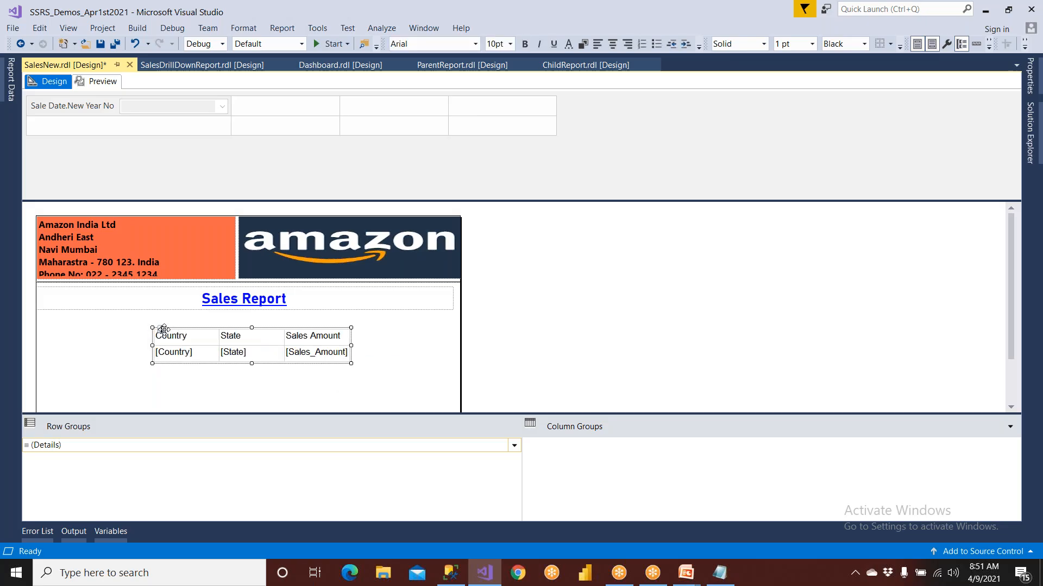
pyautogui.moveTo(161, 329); pyautogui.dragTo(98, 320)
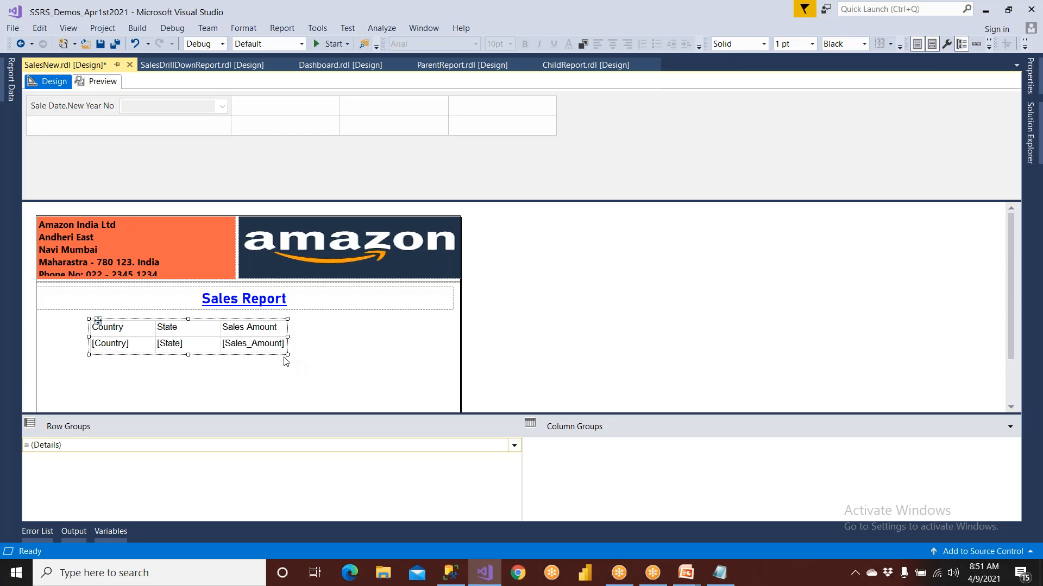
pyautogui.moveTo(291, 356); pyautogui.dragTo(335, 366)
# Fill the table's header row with a bright cyan background colour
pyautogui.click(107, 328)
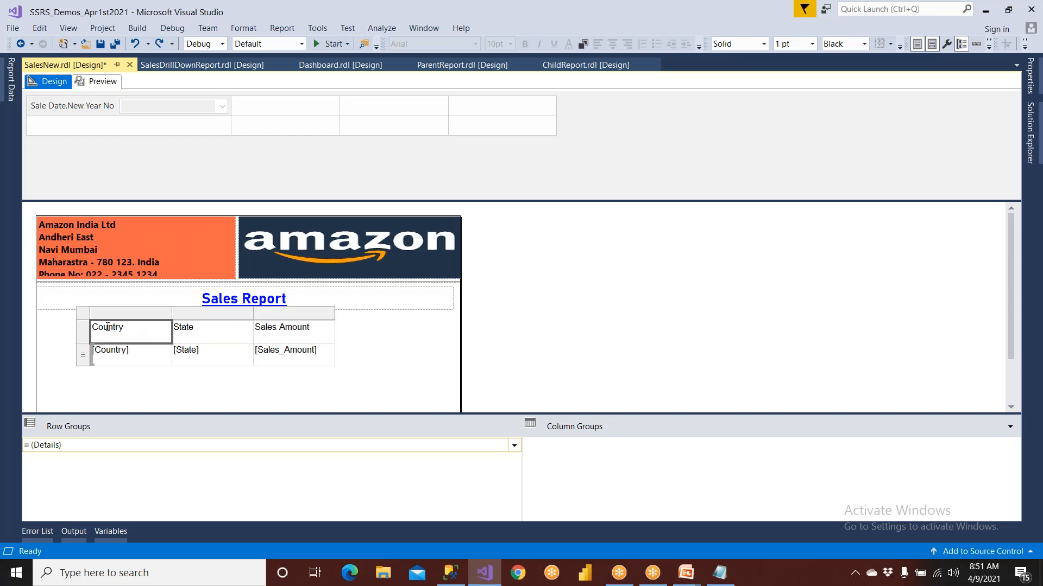
pyautogui.click(88, 329)
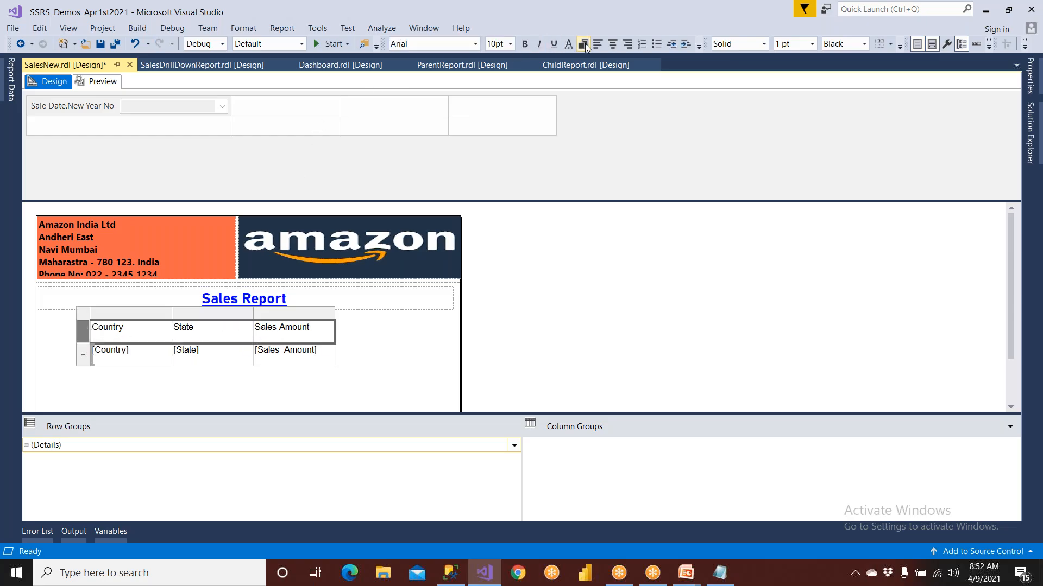
pyautogui.click(583, 45)
pyautogui.click(548, 296)
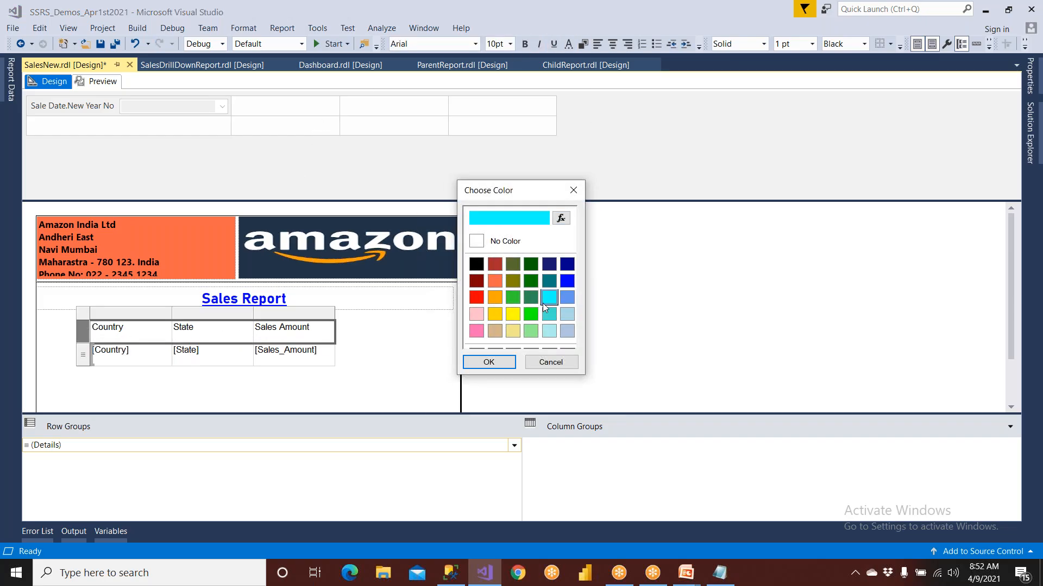
pyautogui.click(503, 362)
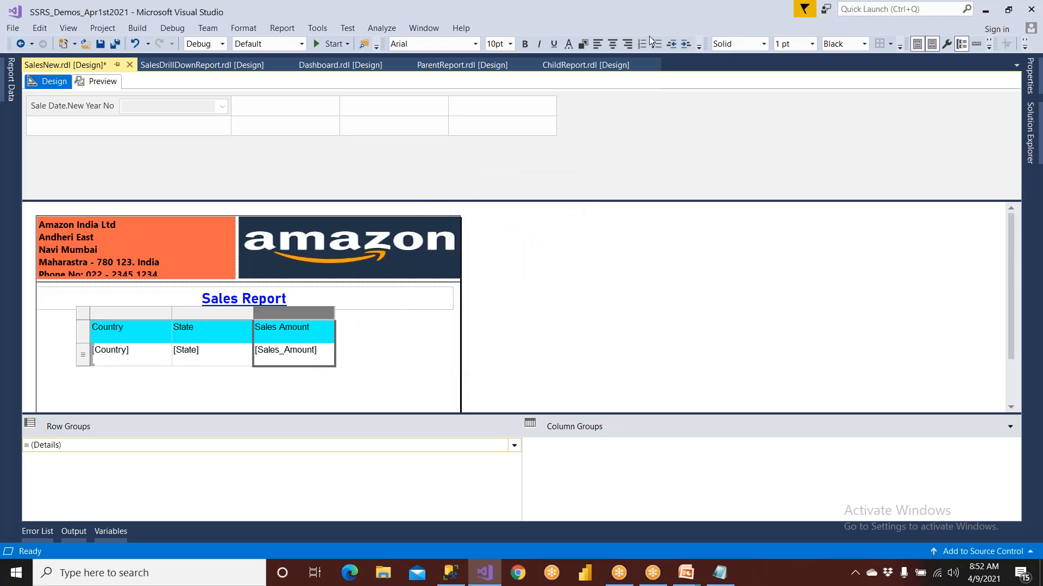
# Centre the Sales Amount column's text, narrow the Country column and widen the State column
pyautogui.click(615, 44)
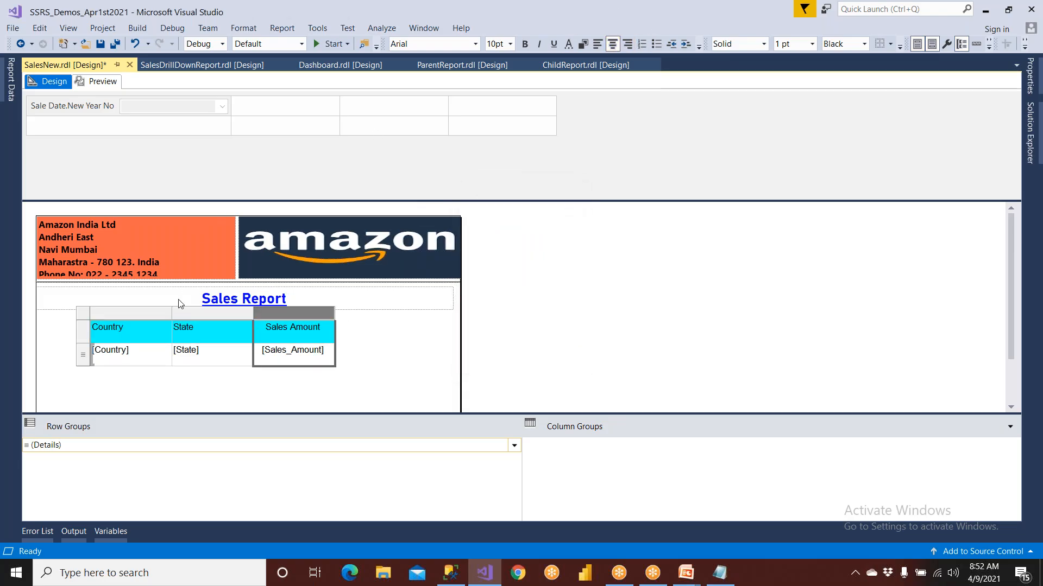
pyautogui.moveTo(171, 318); pyautogui.dragTo(153, 318)
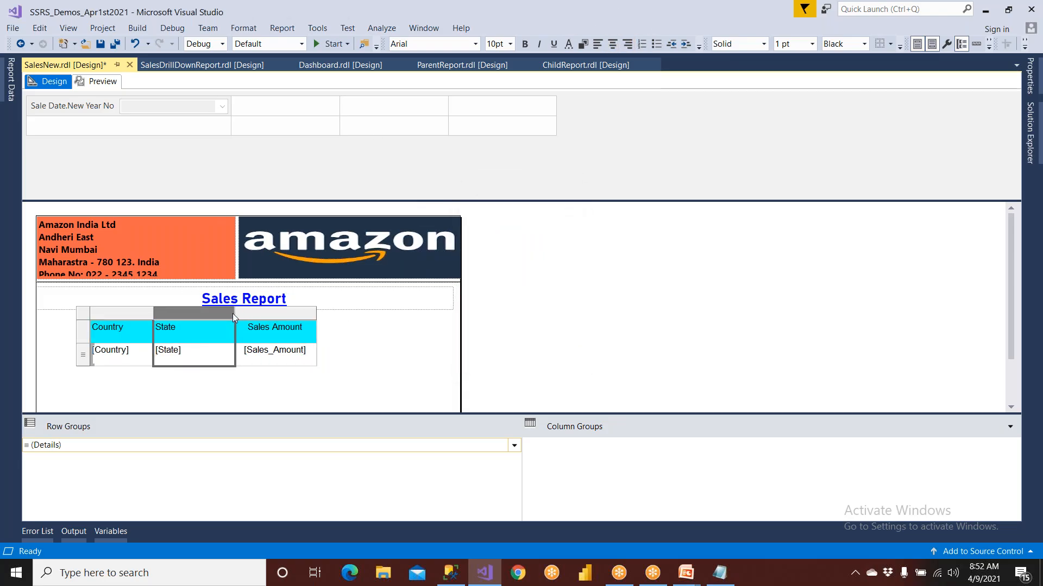
pyautogui.moveTo(237, 314); pyautogui.dragTo(296, 315)
pyautogui.click(216, 388)
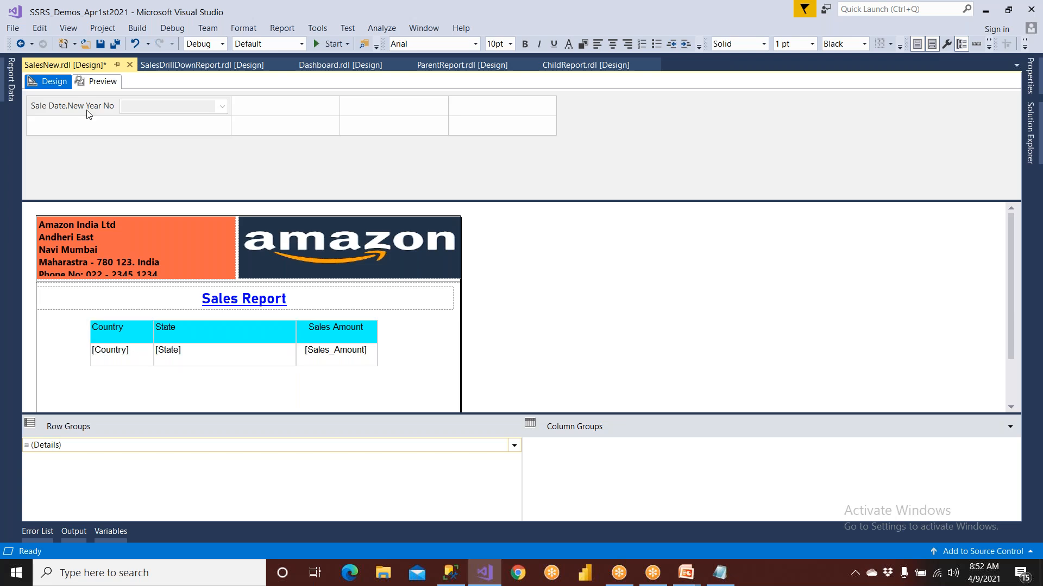
# Save the report and preview it with the Sale Date.New Year No parameter set to Y2013
pyautogui.click(98, 43)
pyautogui.click(98, 82)
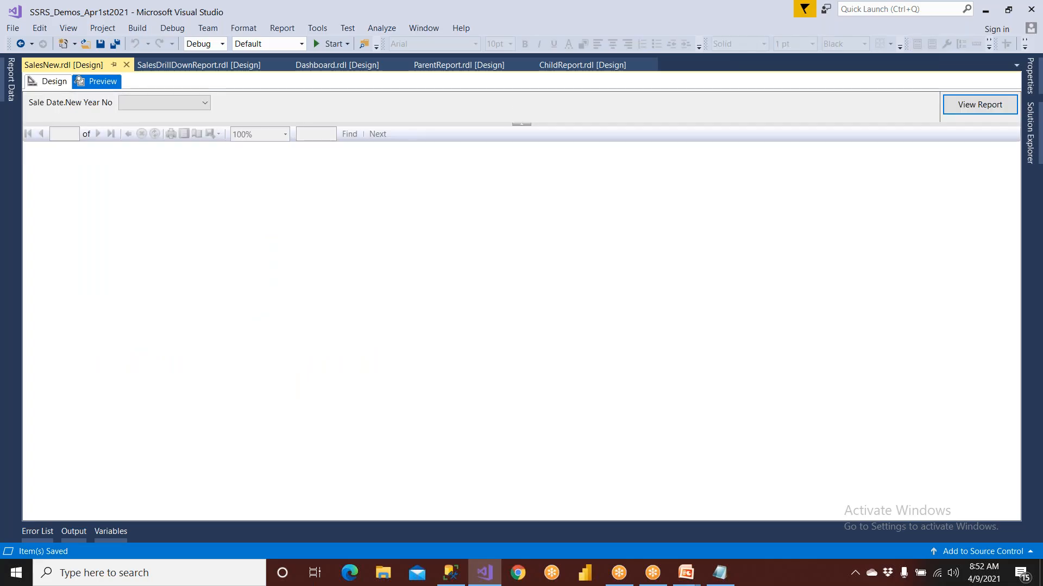
pyautogui.click(149, 101)
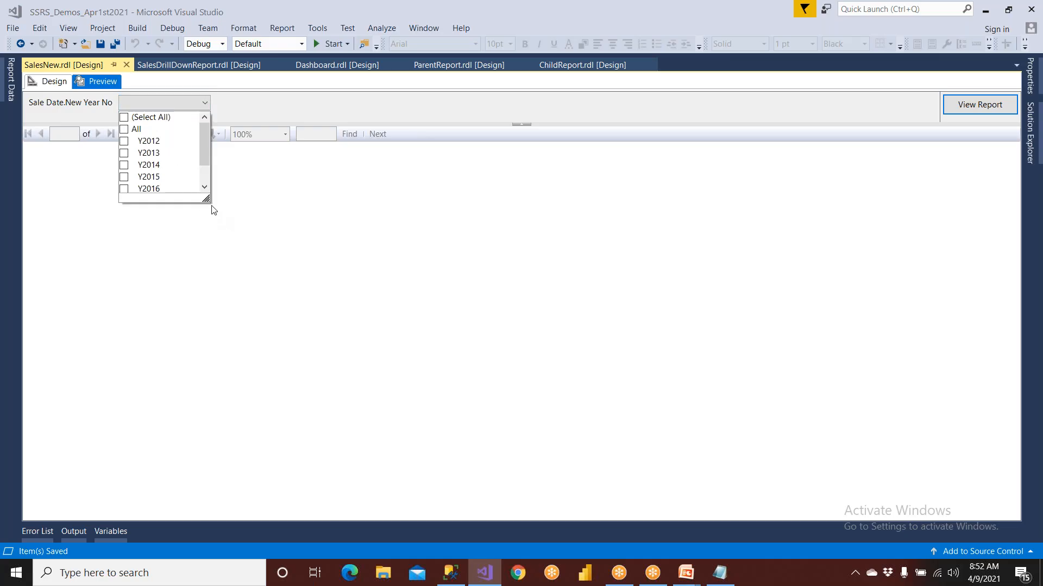
pyautogui.moveTo(206, 199); pyautogui.dragTo(224, 321)
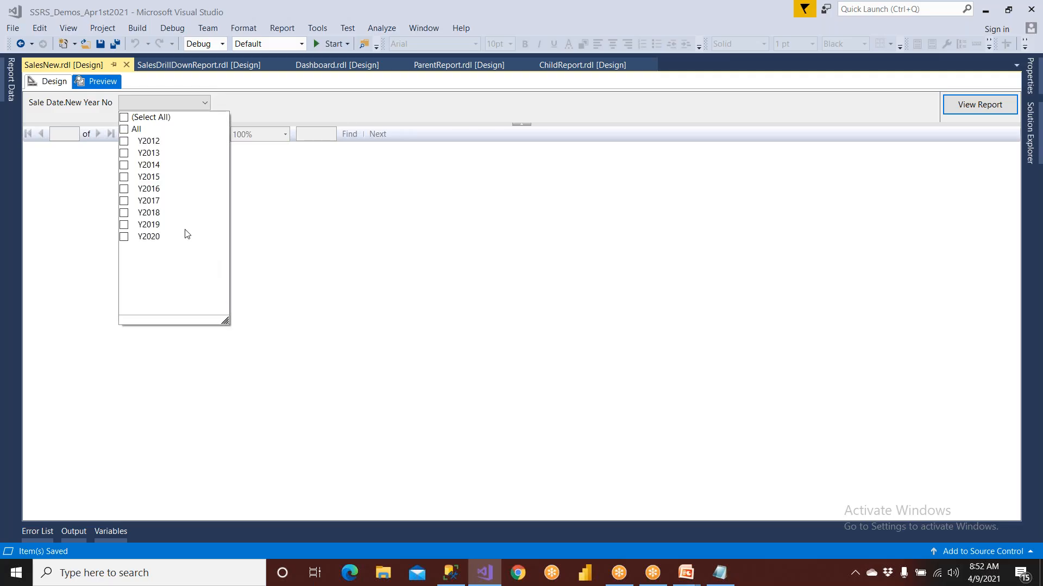
pyautogui.click(125, 153)
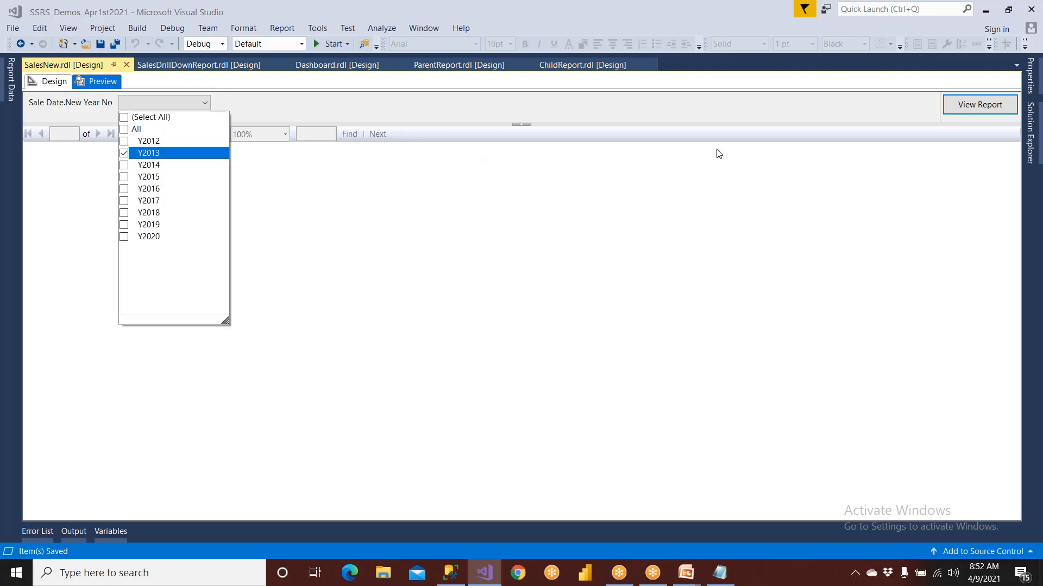
pyautogui.click(982, 112)
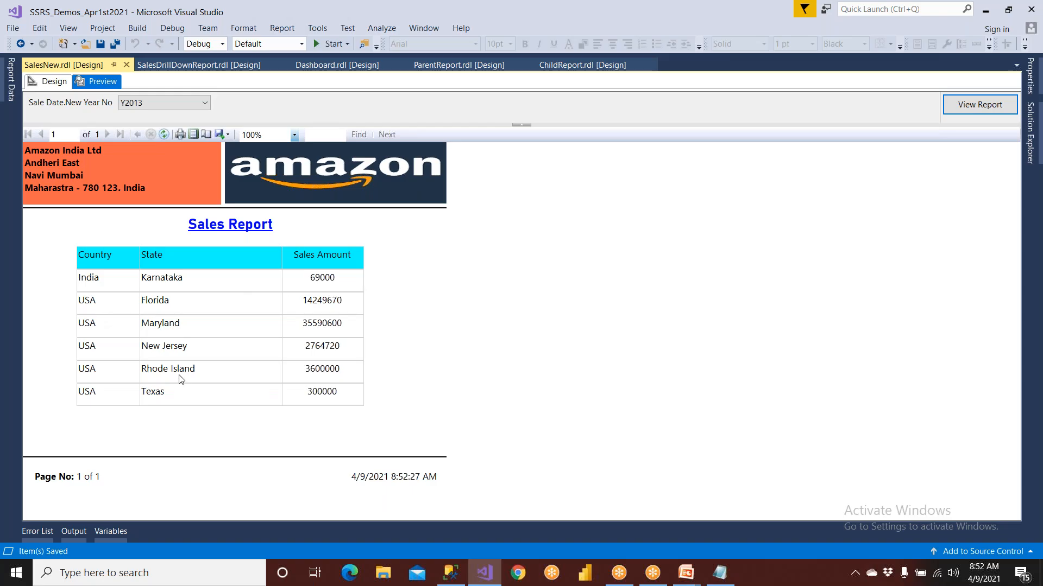
# Select all years in the Sale Date.New Year No parameter and run the report preview again
pyautogui.click(162, 103)
pyautogui.click(129, 118)
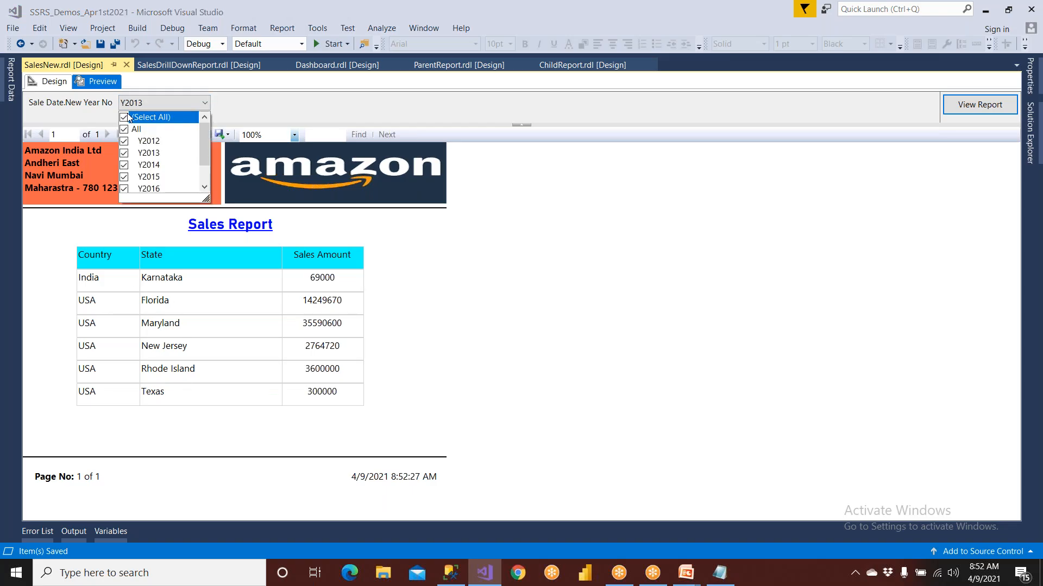
pyautogui.click(964, 104)
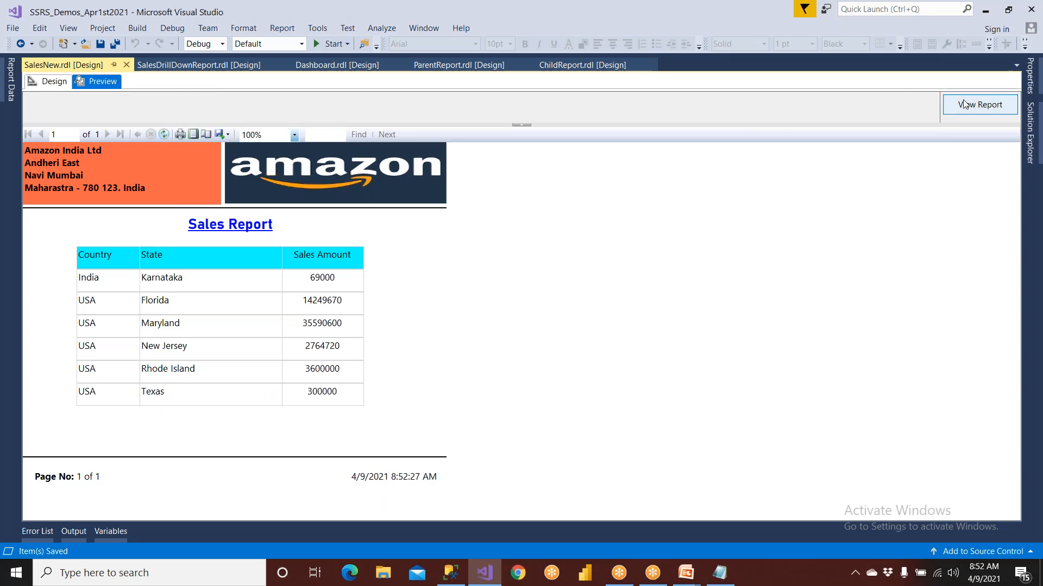
# Return to the report design and examine the SaleDateNewYearNo parameter's general settings and available values
pyautogui.click(53, 82)
pyautogui.click(12, 89)
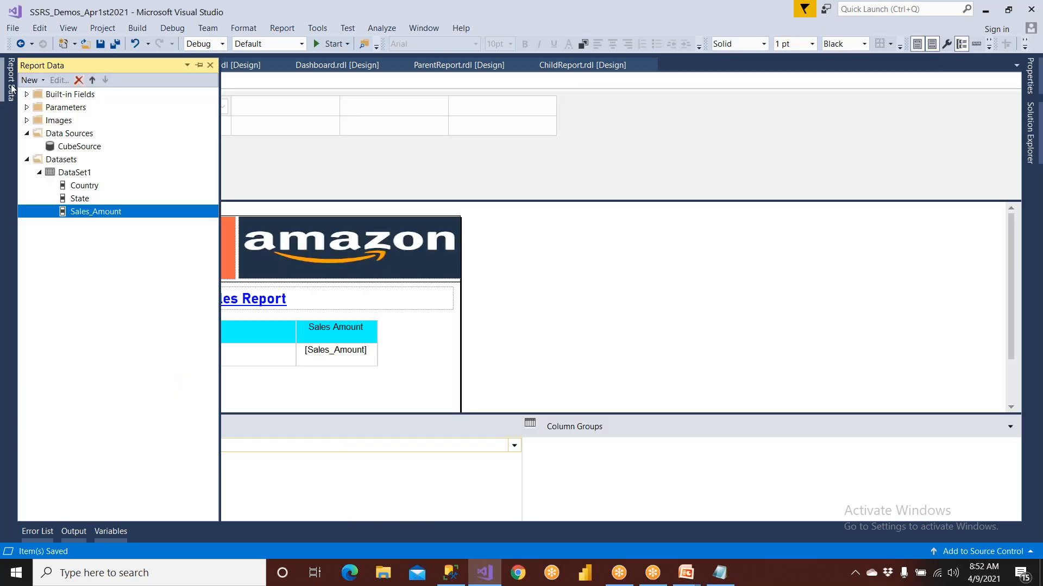
pyautogui.click(27, 107)
pyautogui.doubleClick(75, 121)
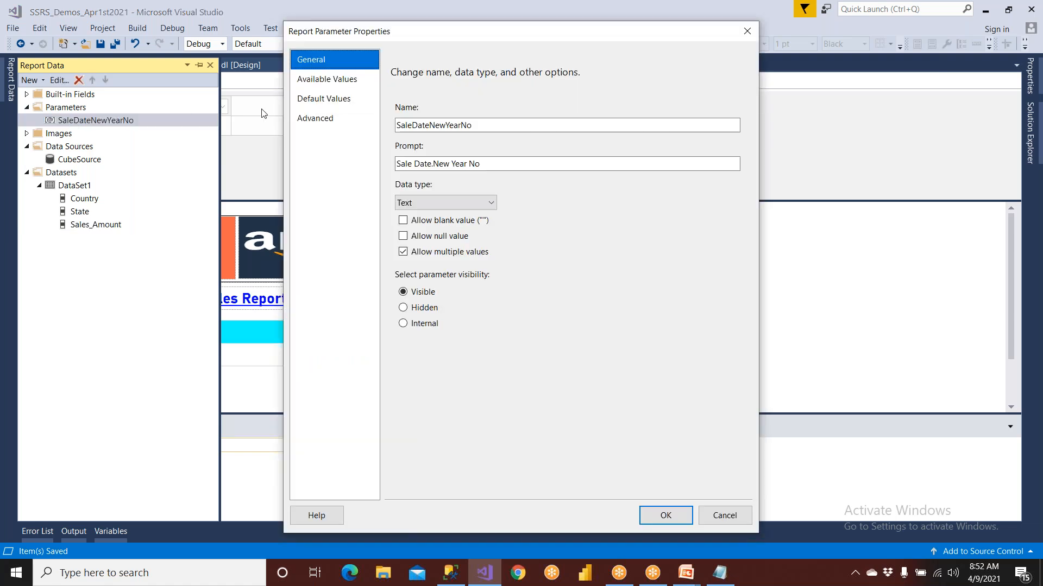
pyautogui.click(323, 80)
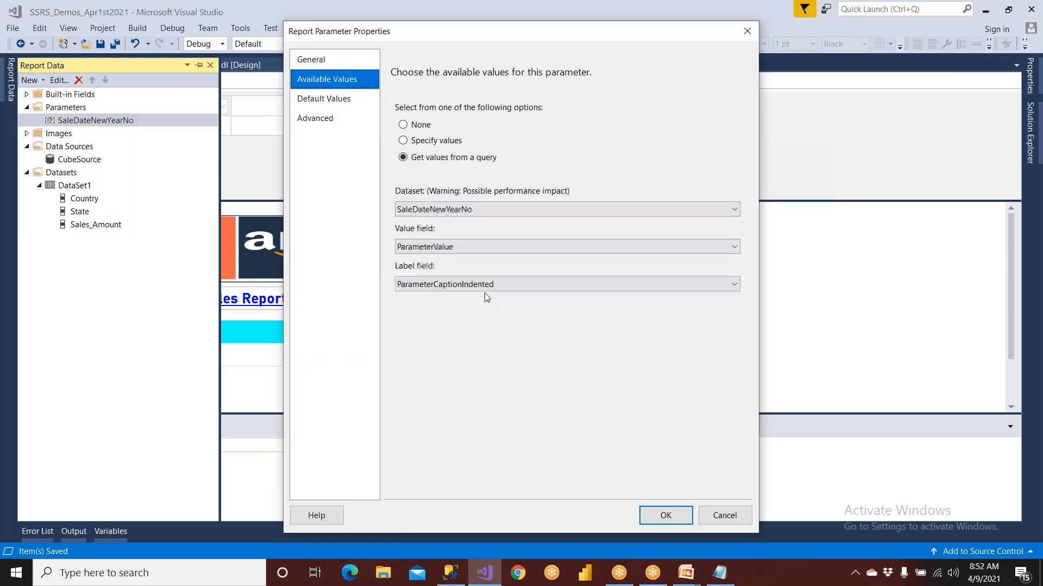
pyautogui.click(705, 513)
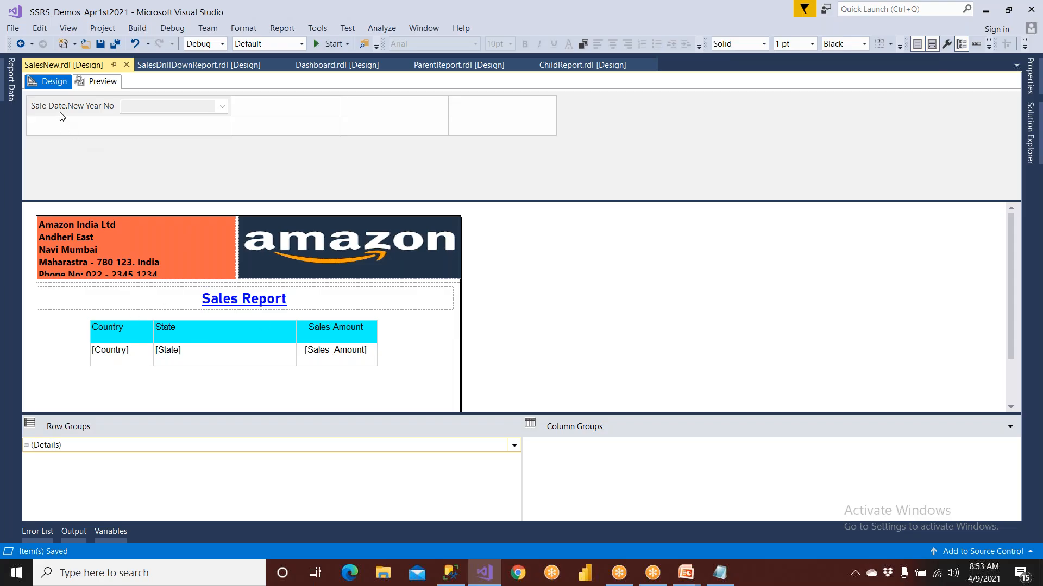
# Examine the CubeSource data source's connection type, connection string, server and database settings without changing them
pyautogui.click(15, 88)
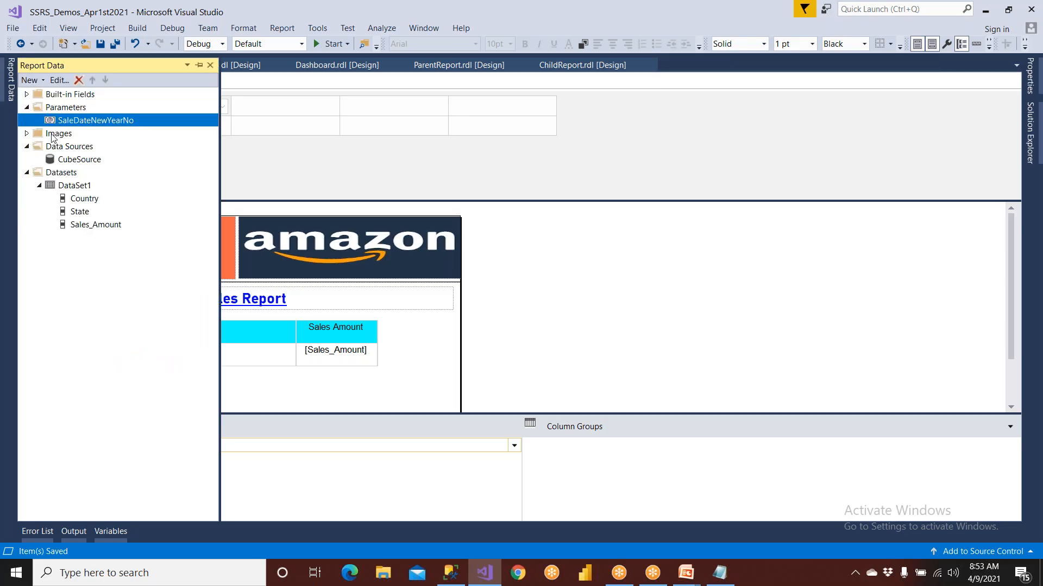
pyautogui.click(79, 159)
pyautogui.doubleClick(79, 160)
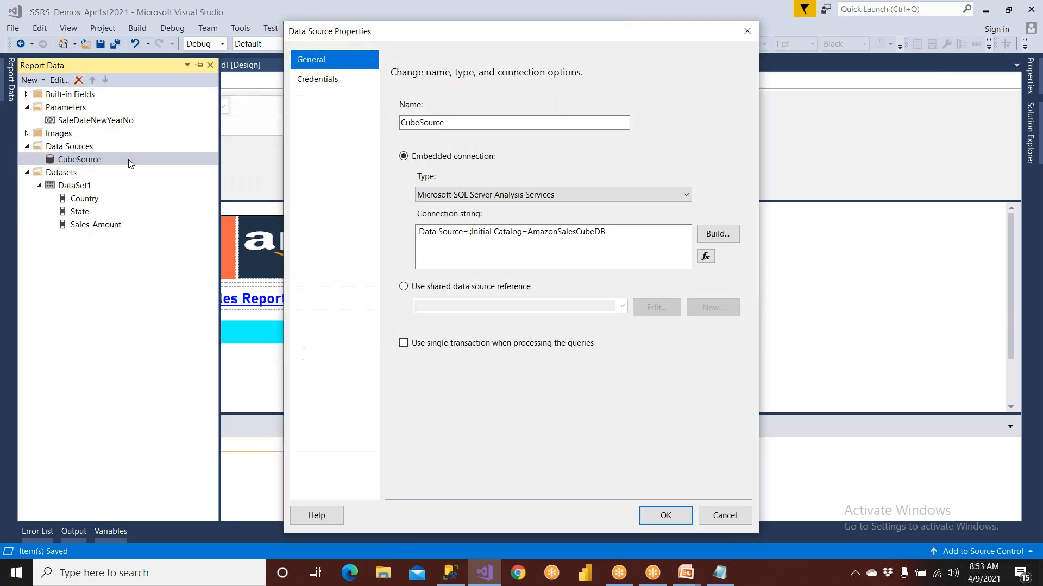
pyautogui.click(718, 234)
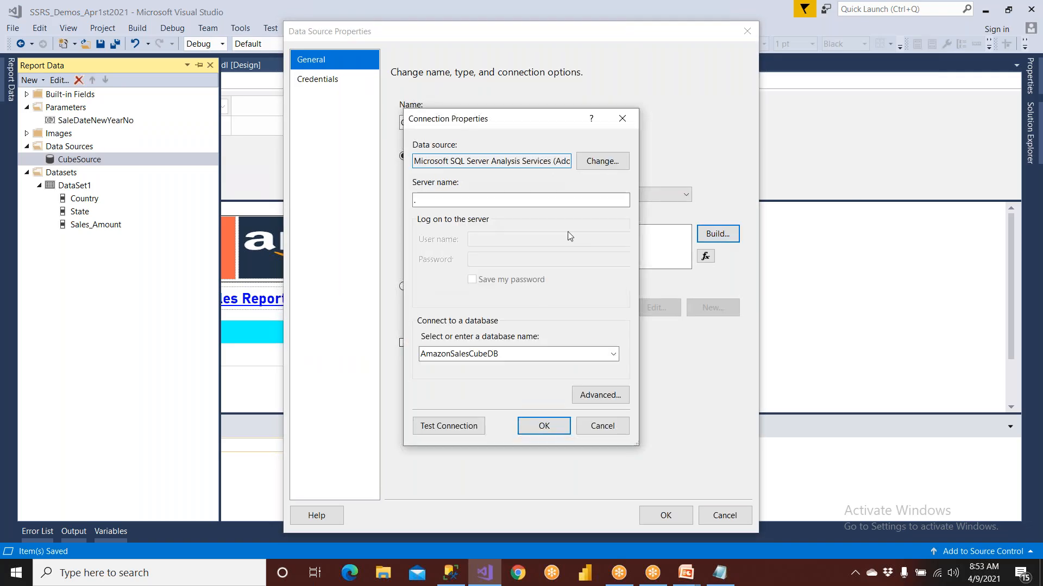
pyautogui.click(601, 427)
pyautogui.click(724, 515)
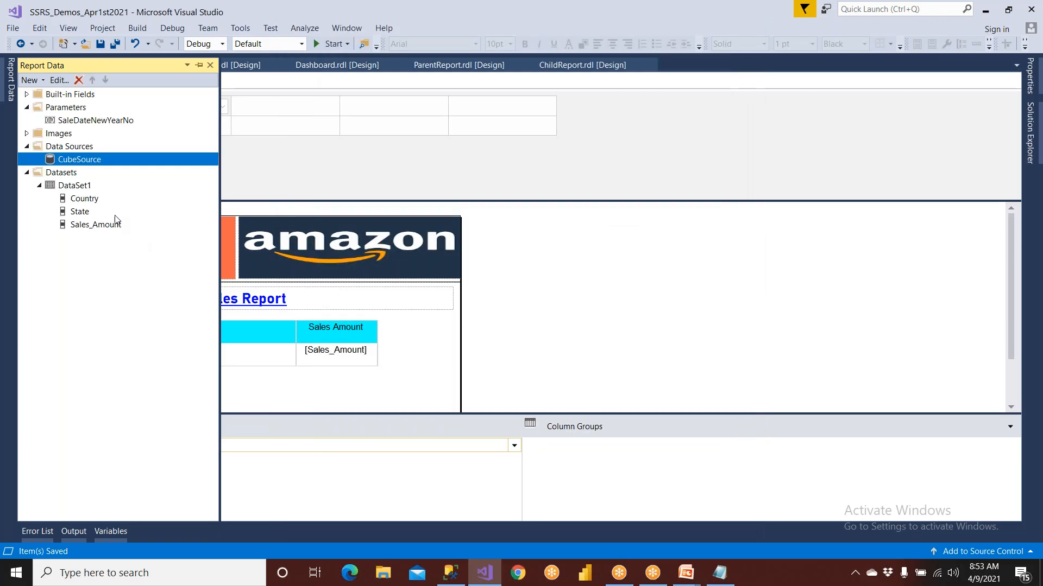
# Review the credentials settings of the CubeSource data source and accept its properties
pyautogui.doubleClick(100, 164)
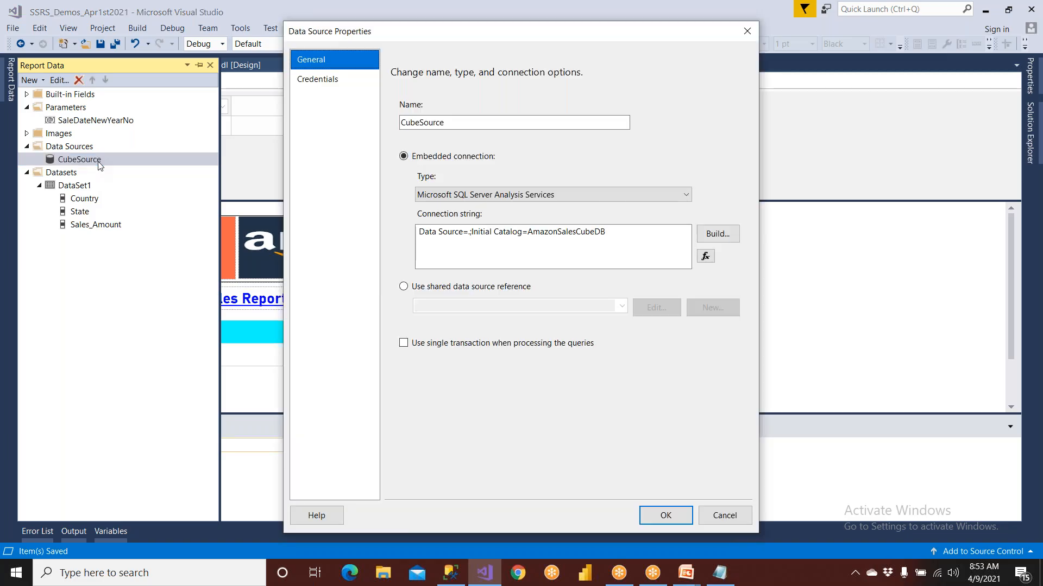
pyautogui.click(322, 82)
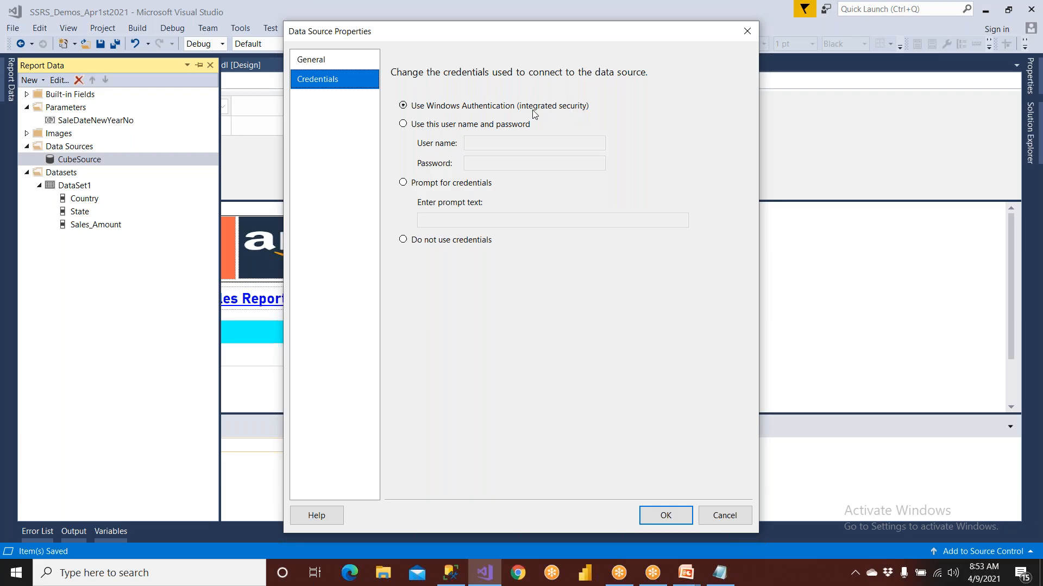
pyautogui.click(666, 516)
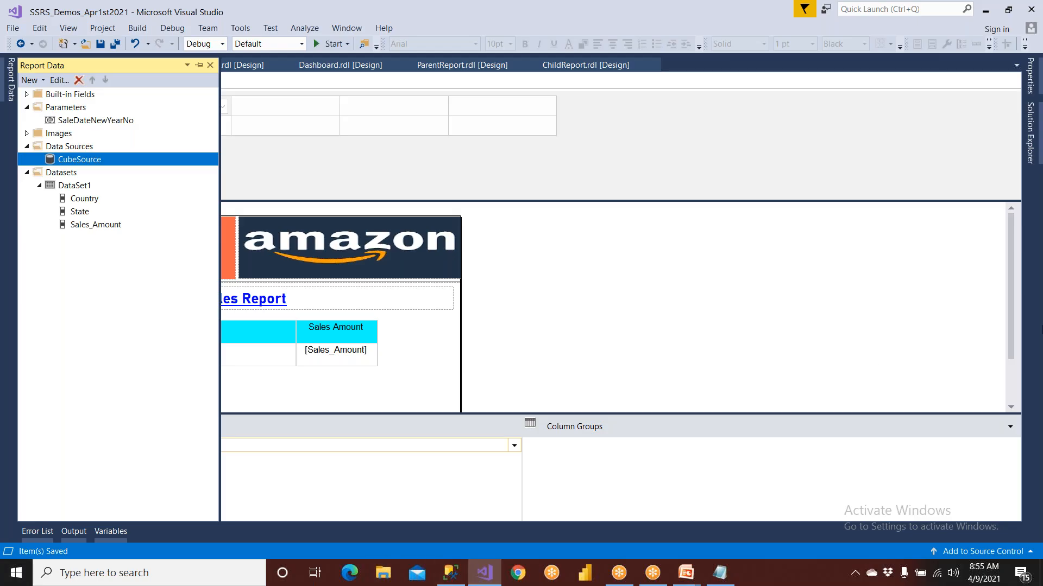
# Look over the project's files, switch to the PowerPoint slide show and advance to the closing slide
pyautogui.click(1030, 144)
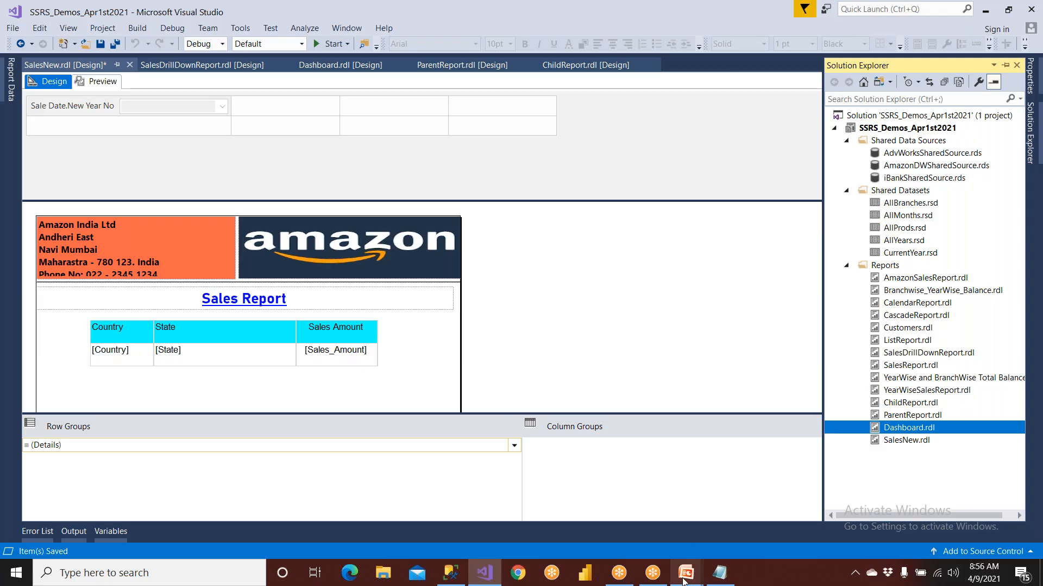
pyautogui.moveTo(683, 581)
pyautogui.click(739, 537)
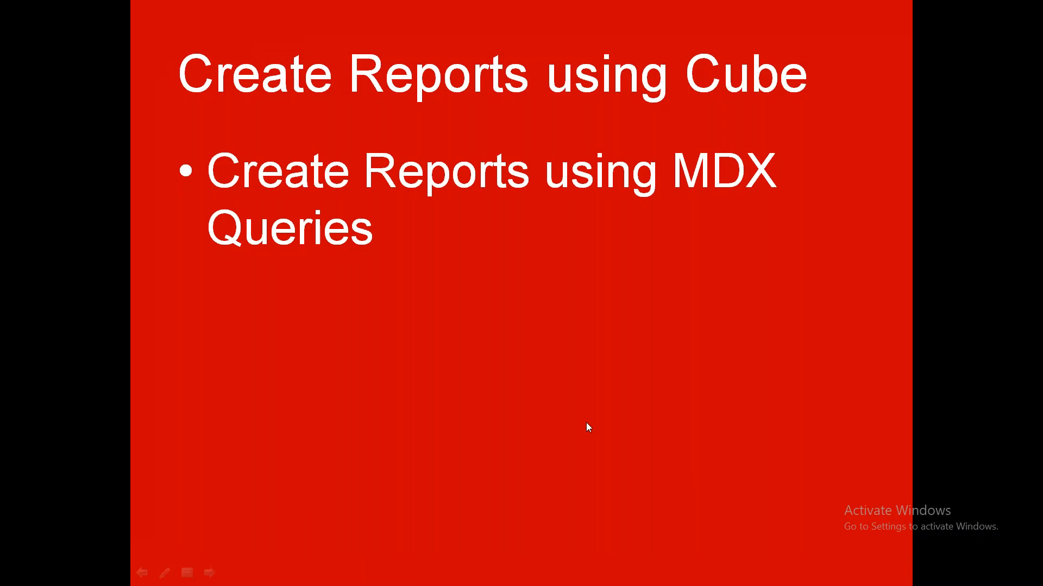
pyautogui.click(483, 319)
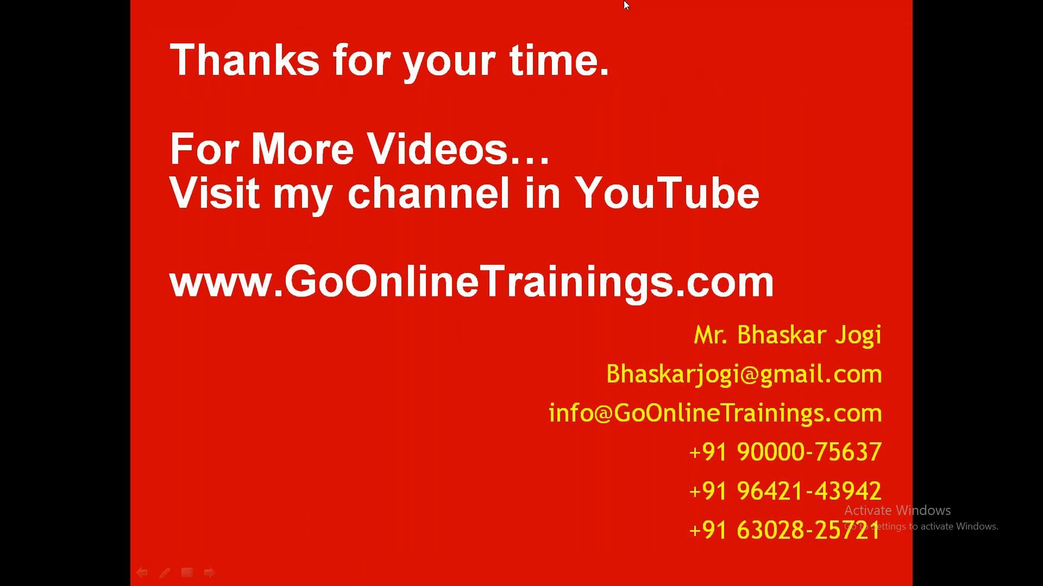